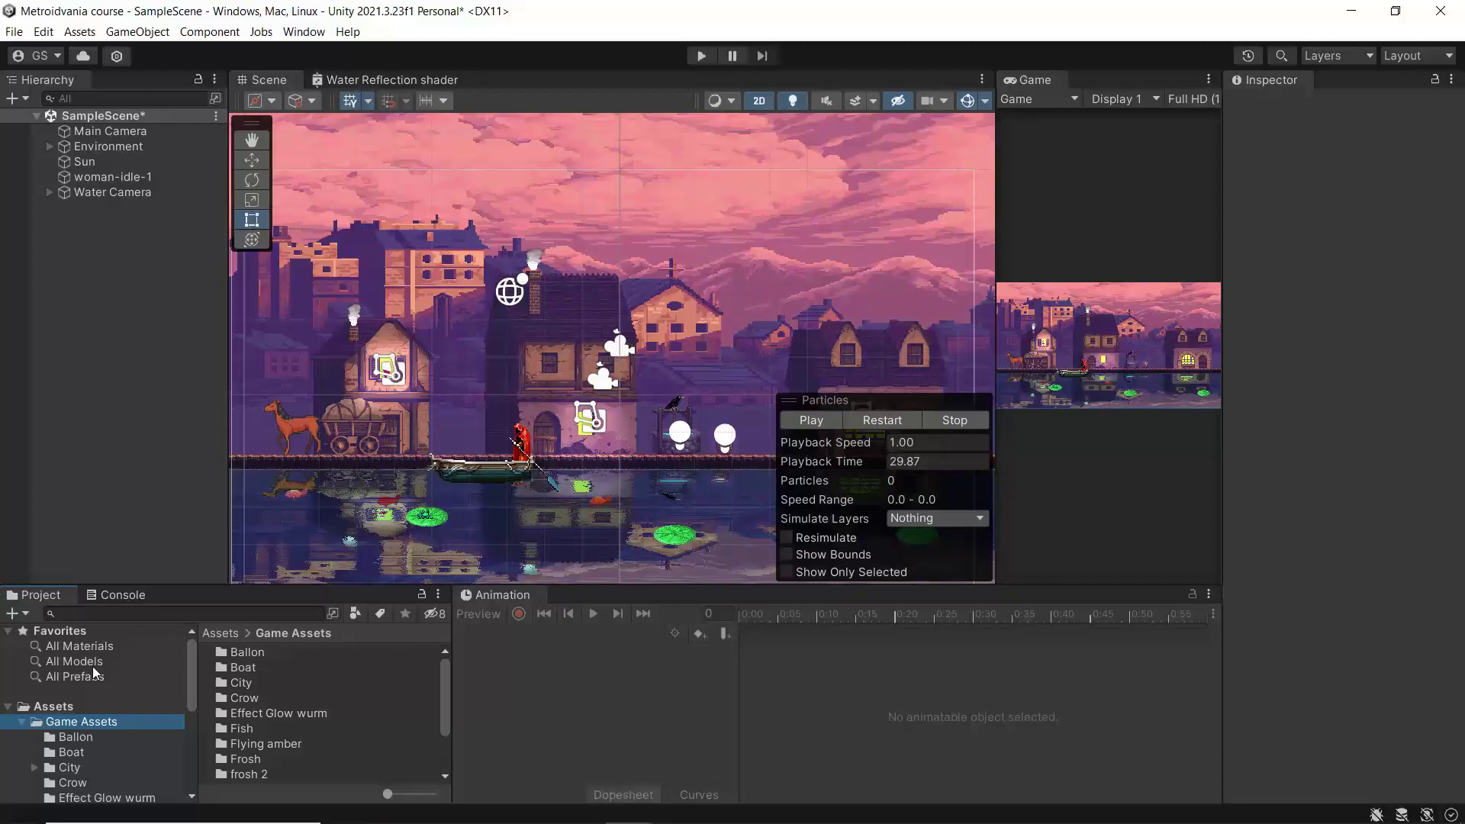
Open Game Assets > Effect Glow wurm in the Project panel
{"action": "left_click", "coordinate": [71, 723]}
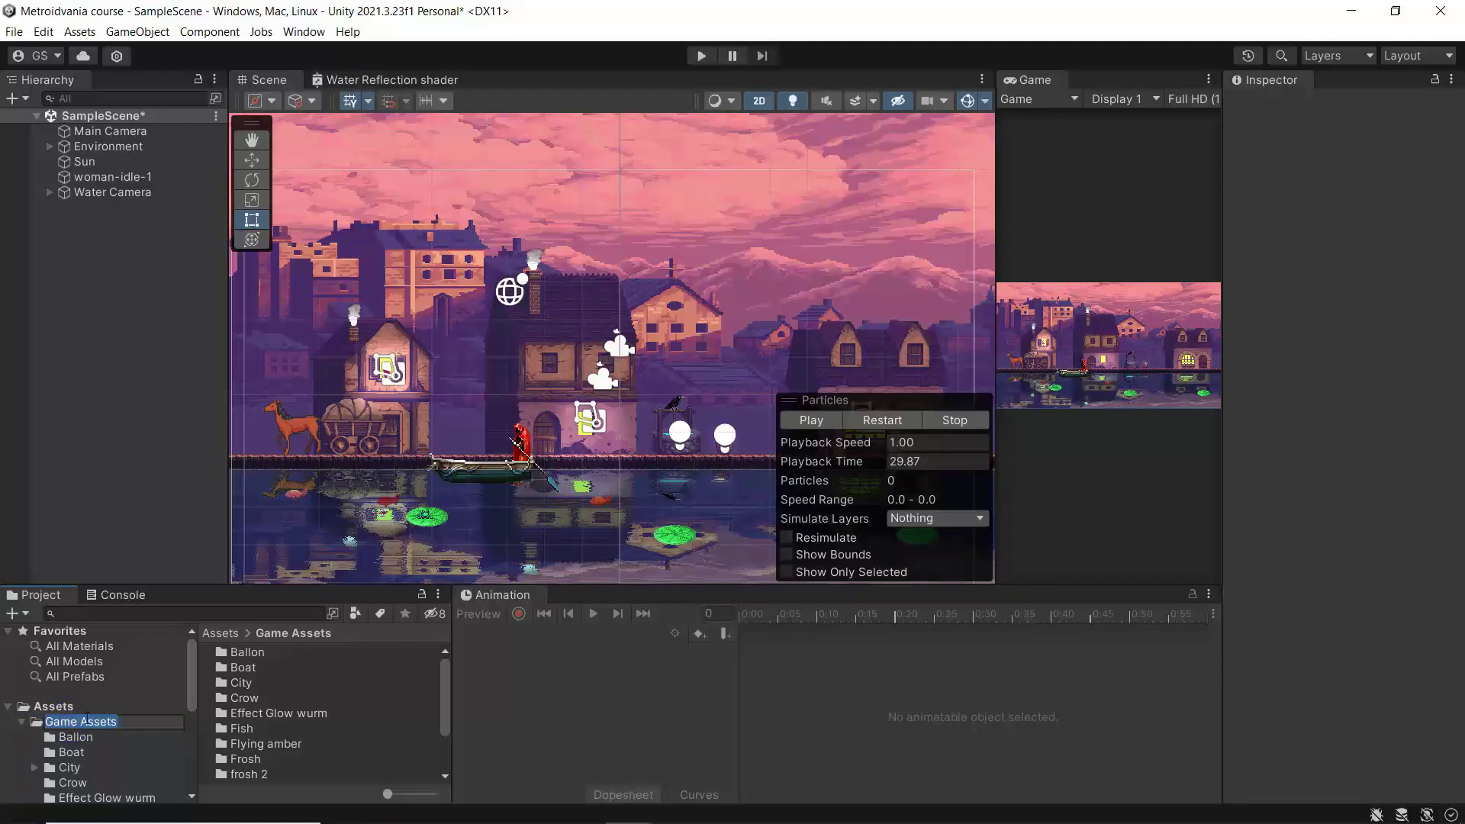
{"action": "left_click", "coordinate": [233, 714]}
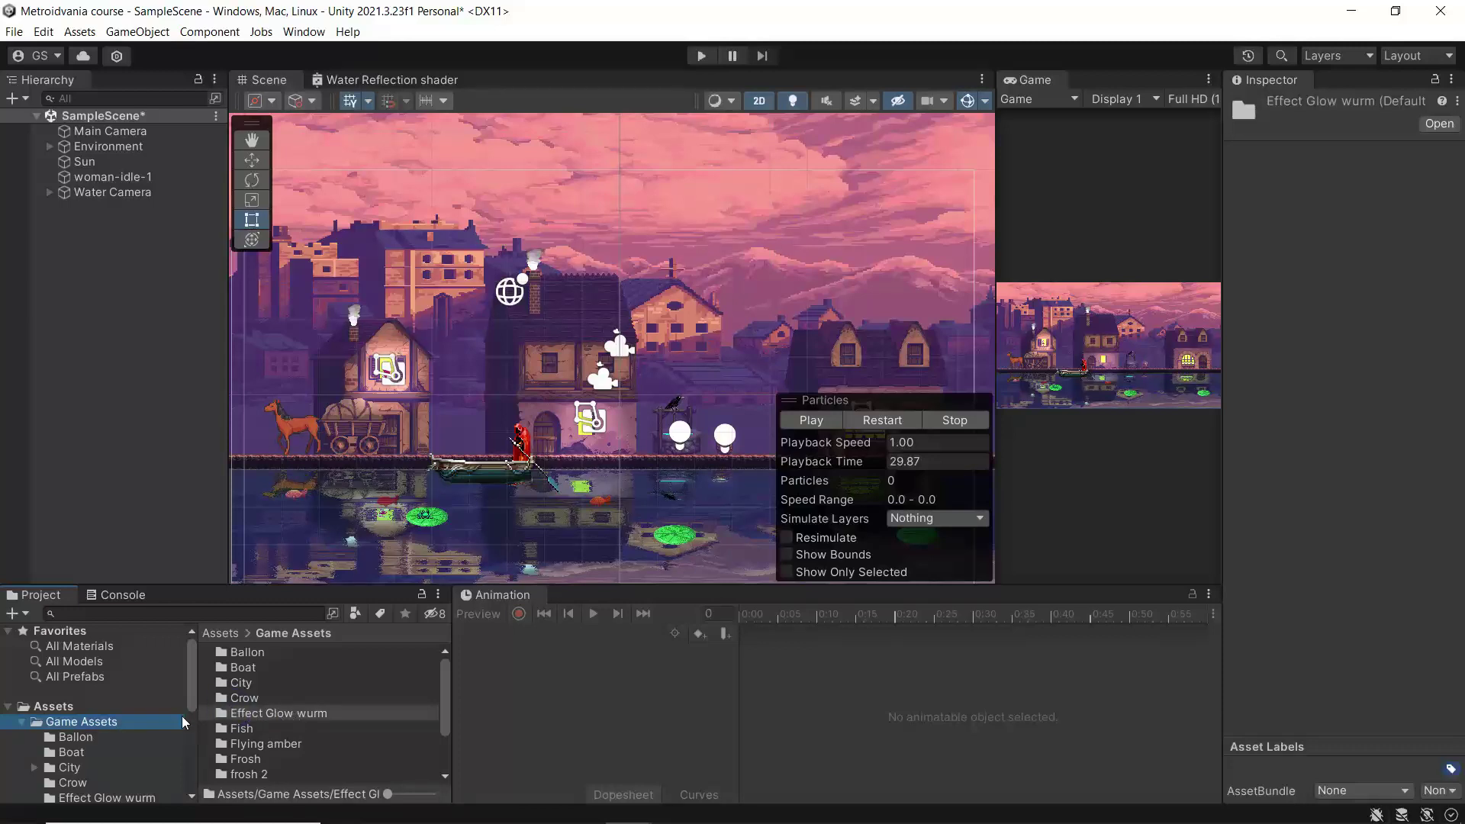
{"action": "double_click", "coordinate": [286, 716]}
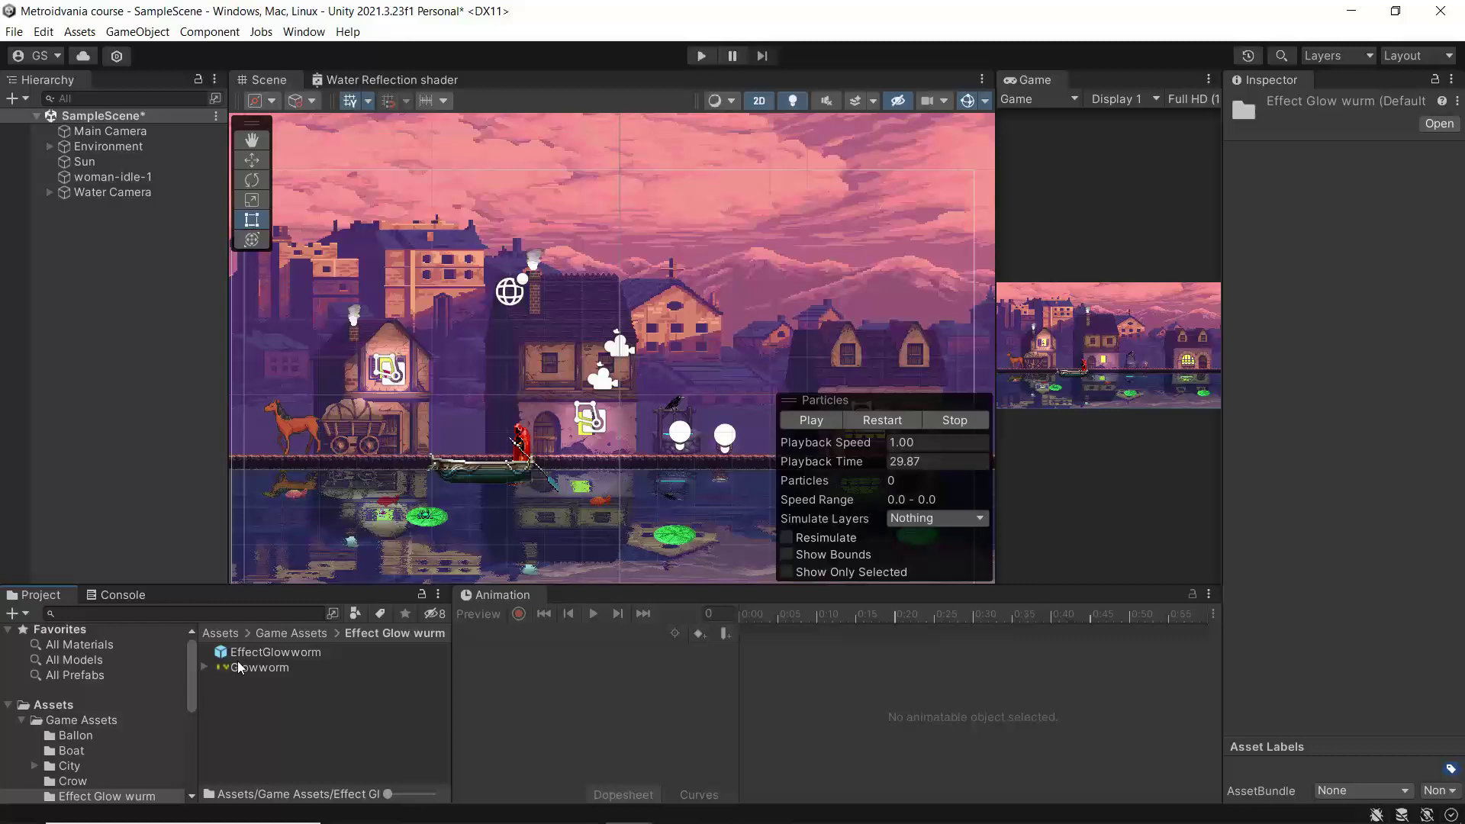
Place the EffectGlowworm prefab in the scene and preview it in a maximized Game view
{"action": "left_click_drag", "start_coordinate": [250, 655], "coordinate": [708, 412]}
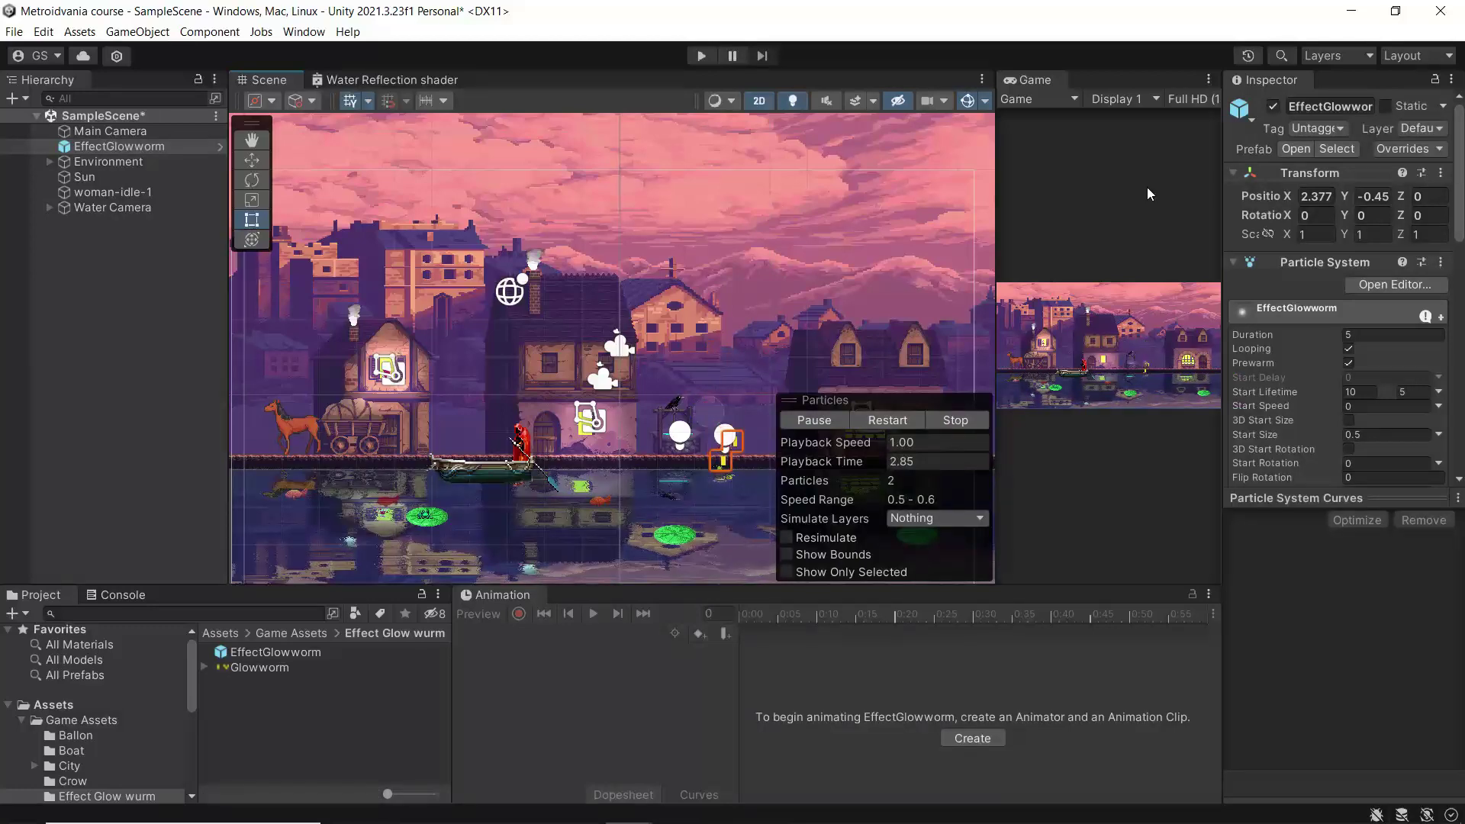
{"action": "left_click", "coordinate": [1209, 79]}
{"action": "left_click", "coordinate": [1252, 137]}
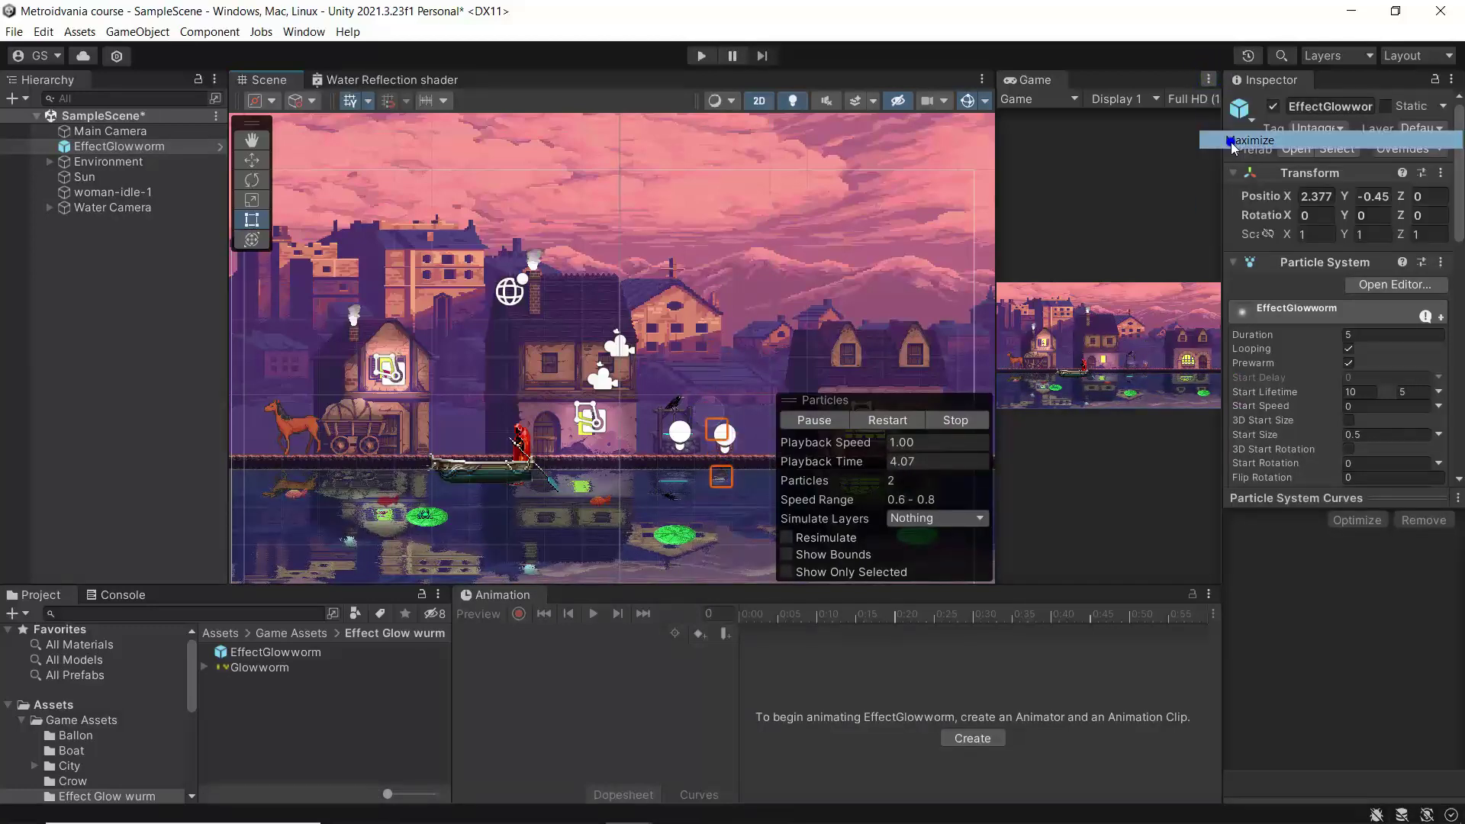
{"action": "left_click", "coordinate": [1451, 79]}
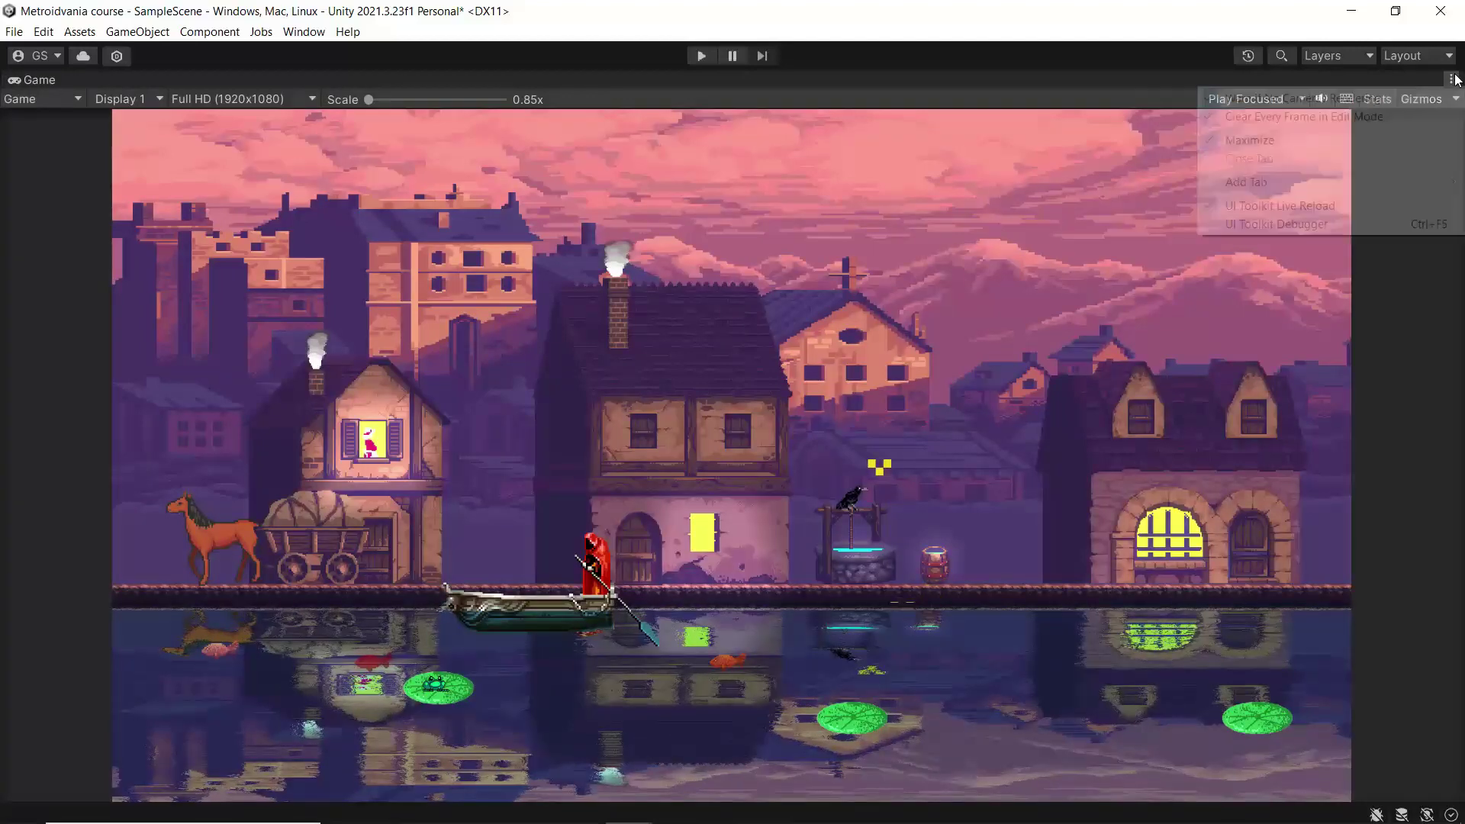
{"action": "left_click", "coordinate": [1295, 136]}
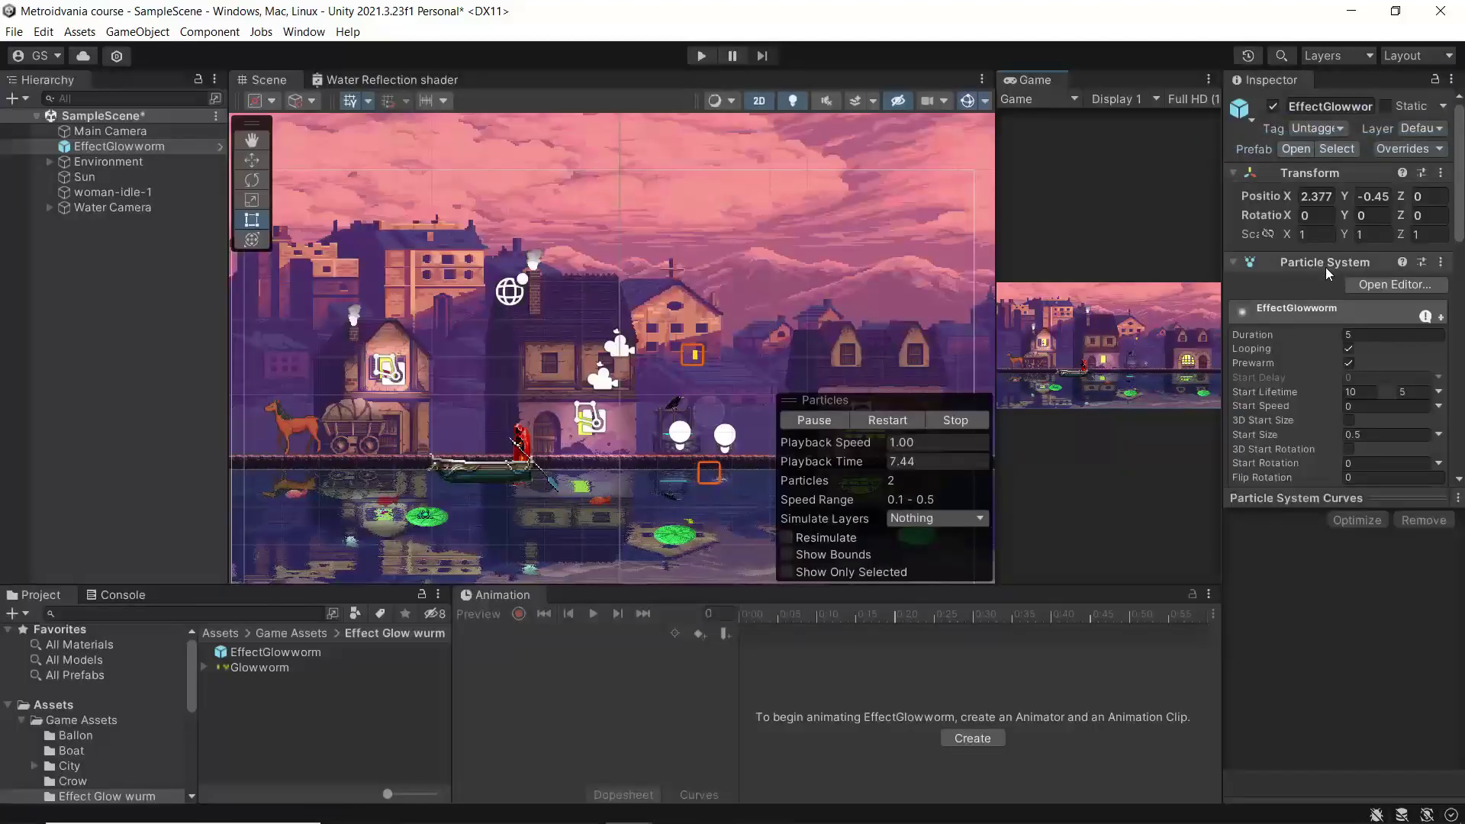
Try an X scale of 0.2 on the glow effect and preview the result
{"action": "left_click", "coordinate": [1321, 235]}
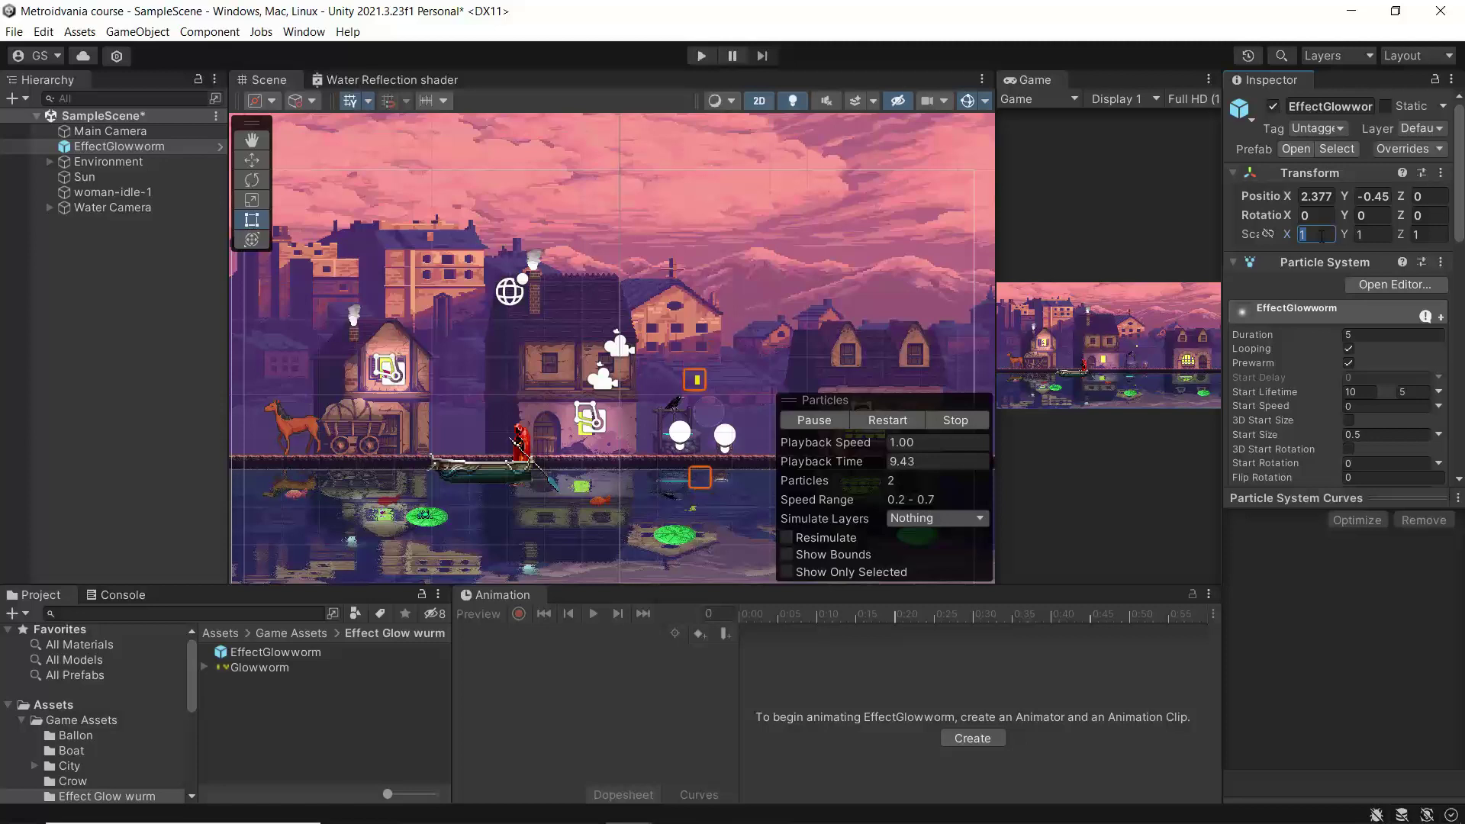
{"action": "type", "text": ".2"}
{"action": "key", "text": "Return"}
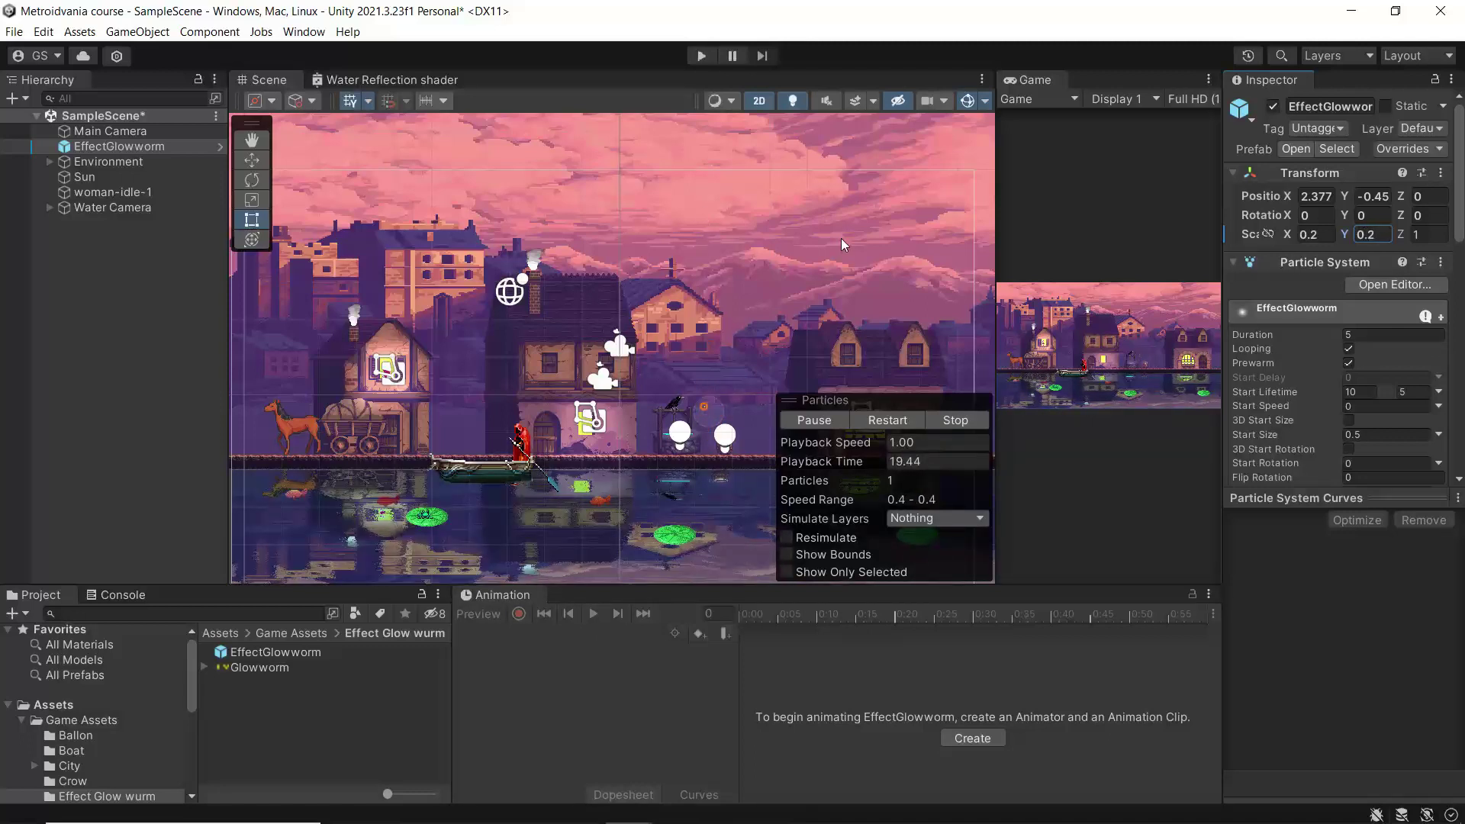
{"action": "left_click", "coordinate": [1205, 80]}
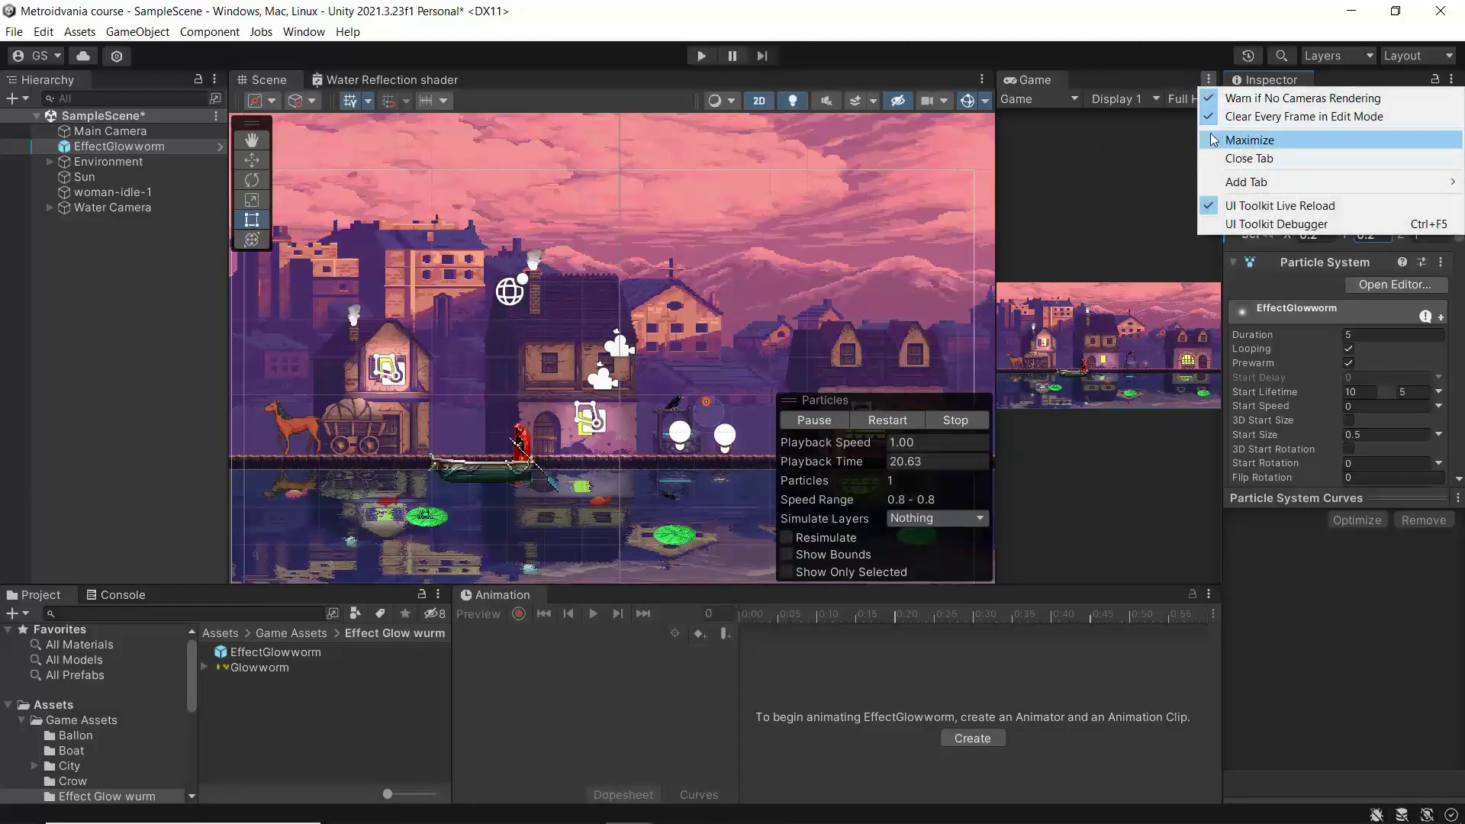
{"action": "left_click", "coordinate": [1252, 137]}
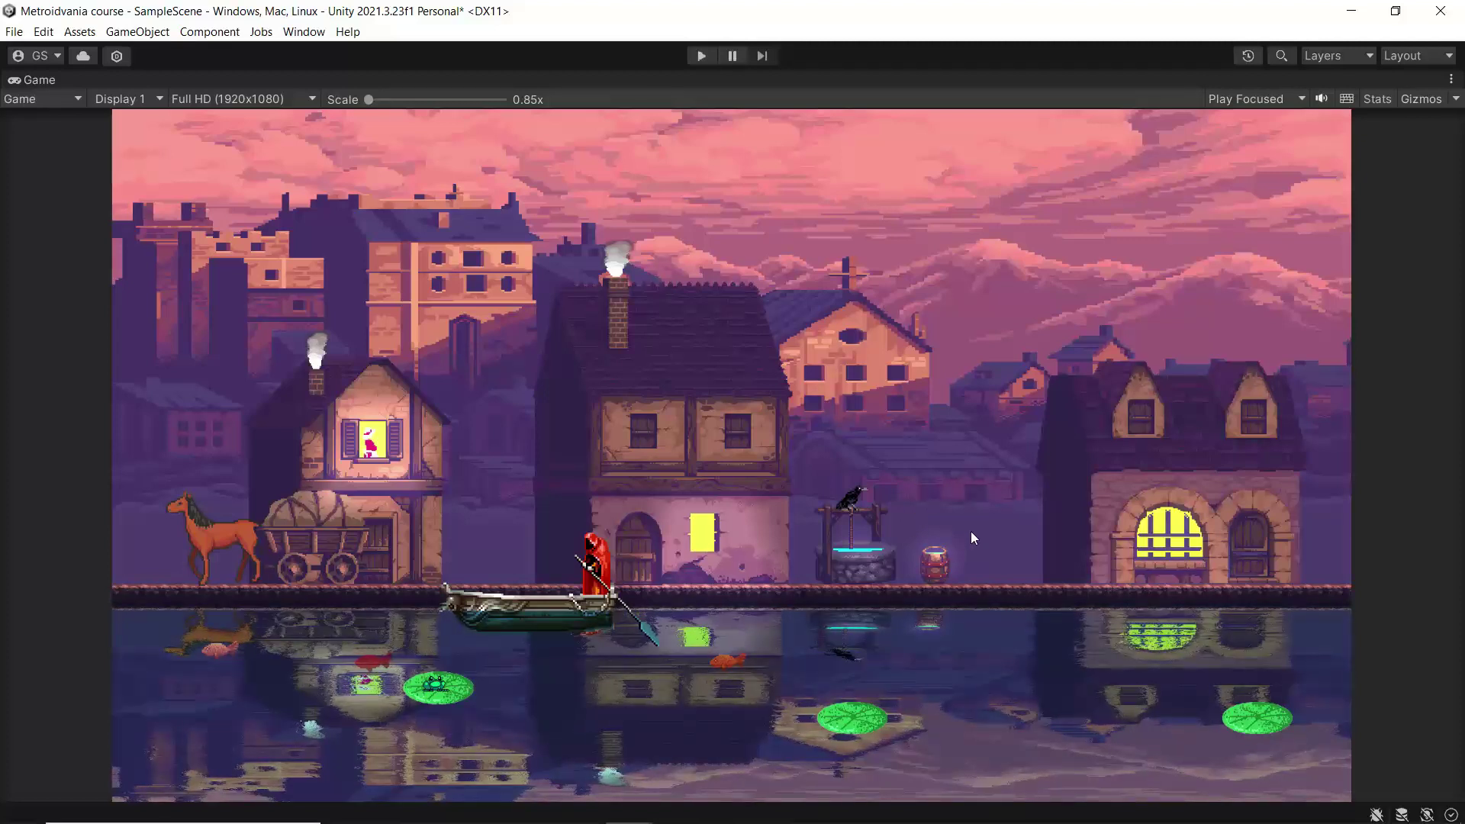
{"action": "left_click", "coordinate": [1452, 79]}
{"action": "left_click", "coordinate": [1333, 140]}
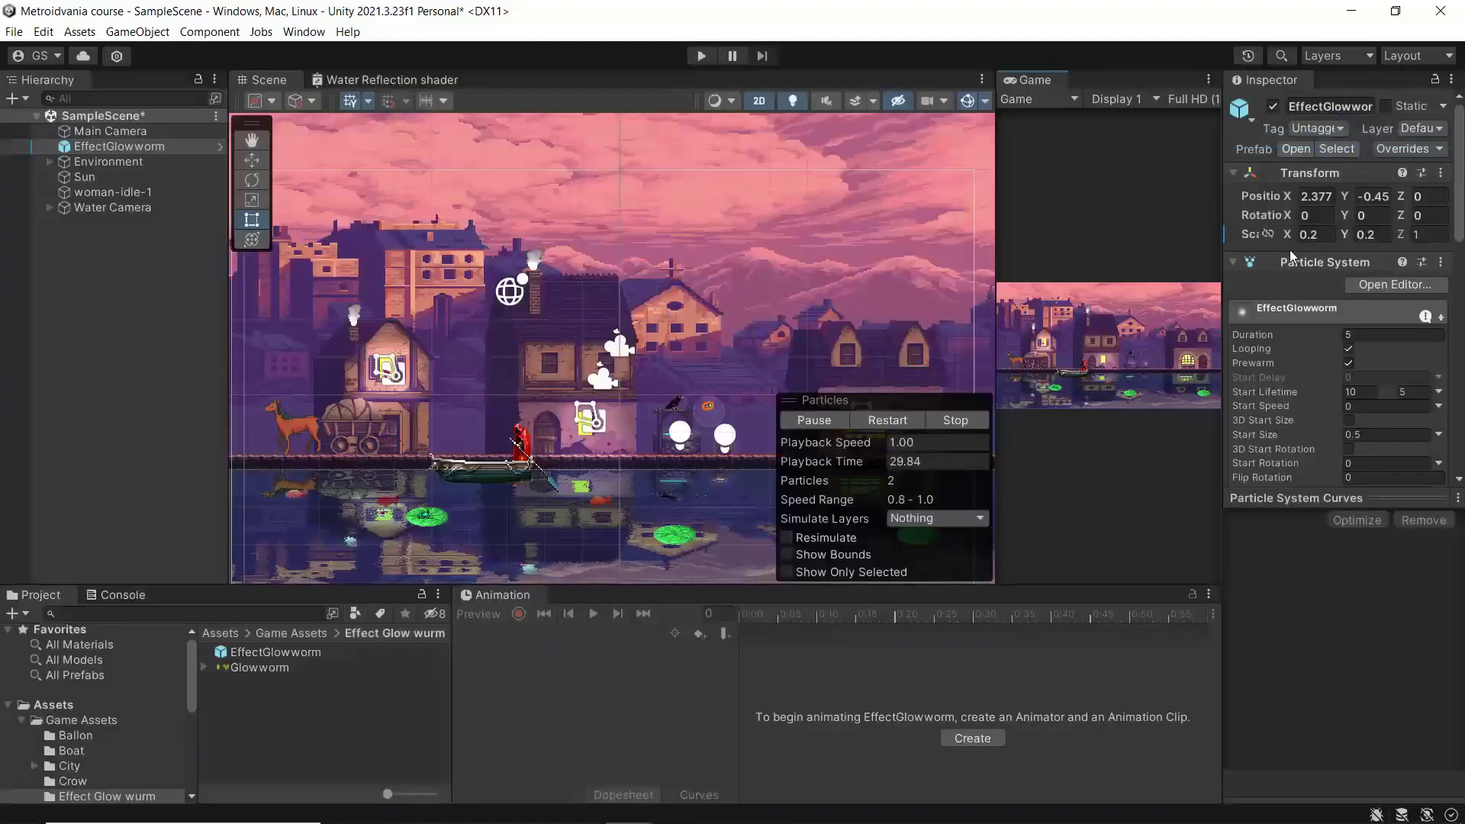
Set the glow effect's X and Y scale to 0.3 and preview it maximized
{"action": "left_click", "coordinate": [1316, 235]}
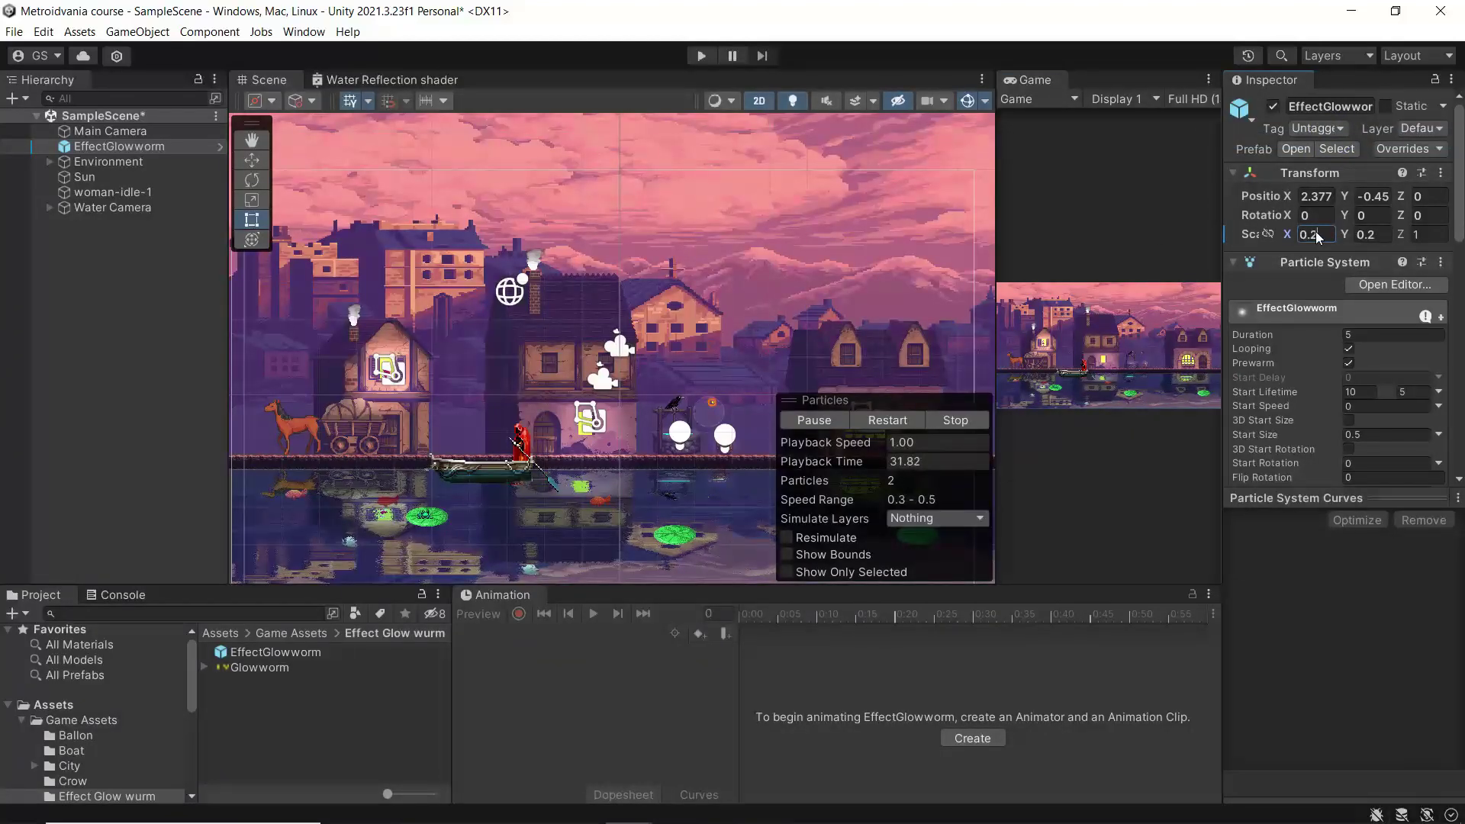
{"action": "type", "text": "3"}
{"action": "left_click", "coordinate": [1371, 235]}
{"action": "type", "text": "0.3"}
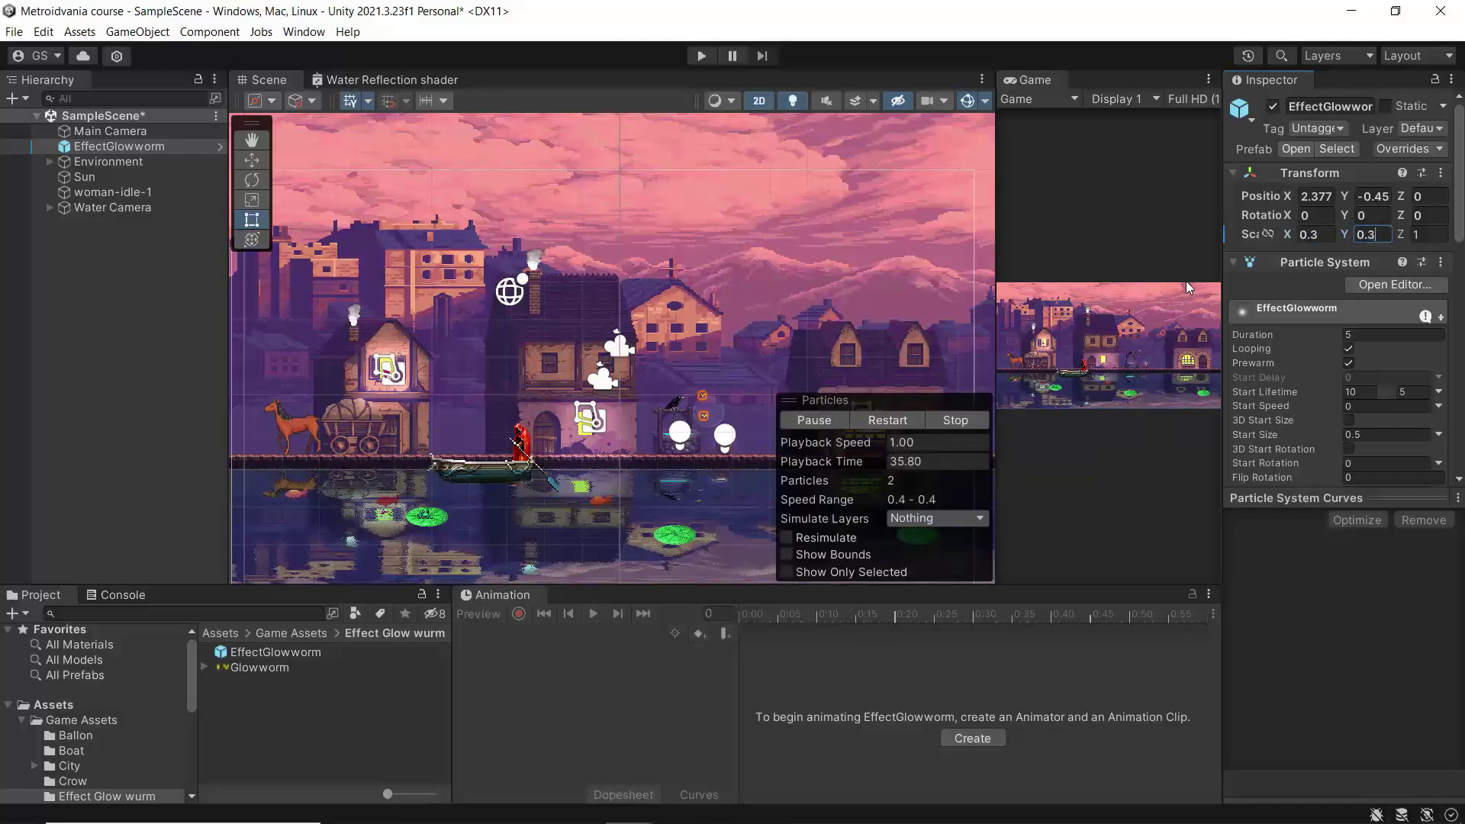
{"action": "left_click", "coordinate": [1209, 79]}
{"action": "left_click", "coordinate": [1230, 143]}
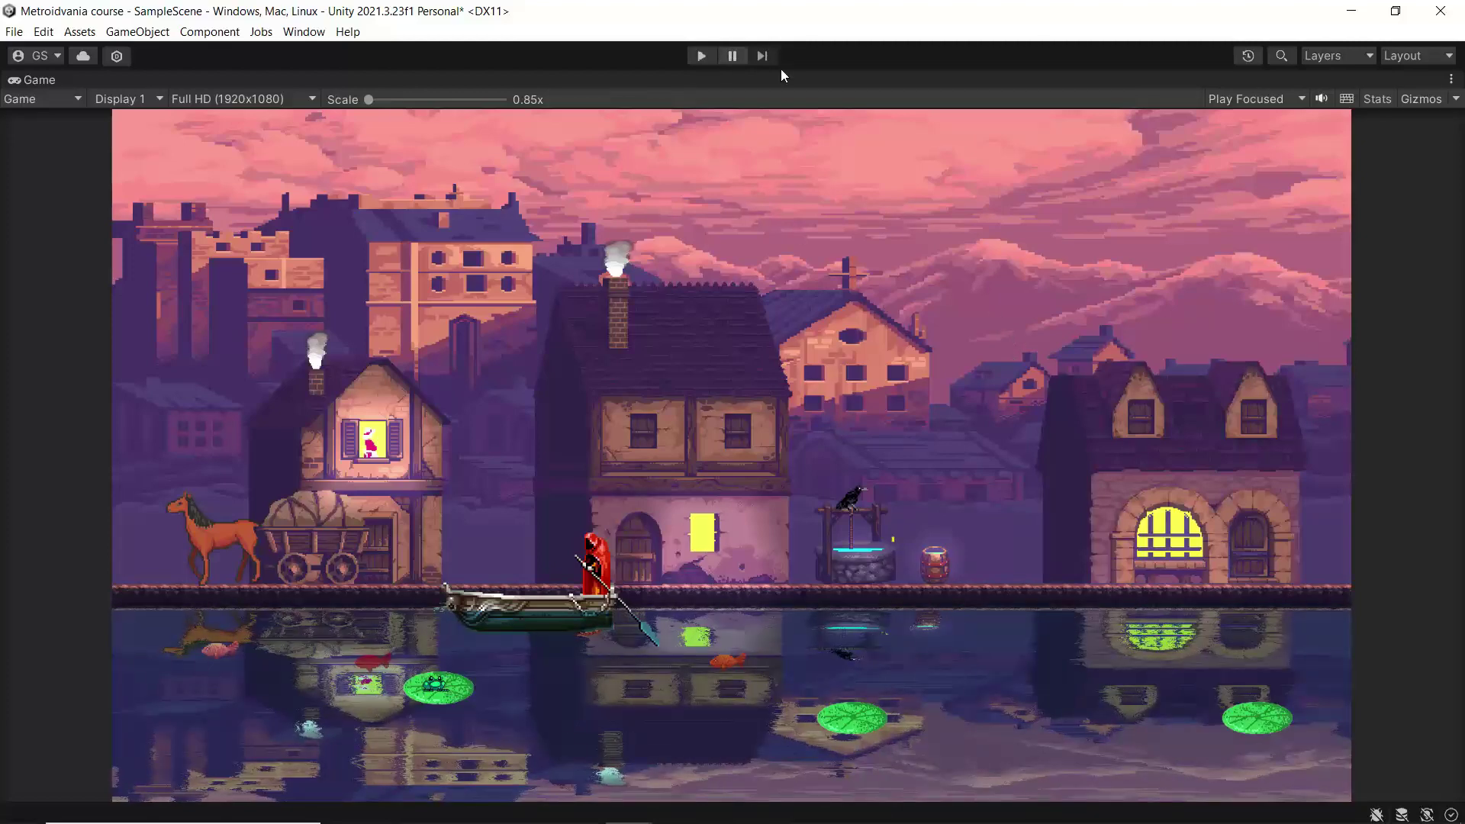
{"action": "left_click", "coordinate": [1450, 80]}
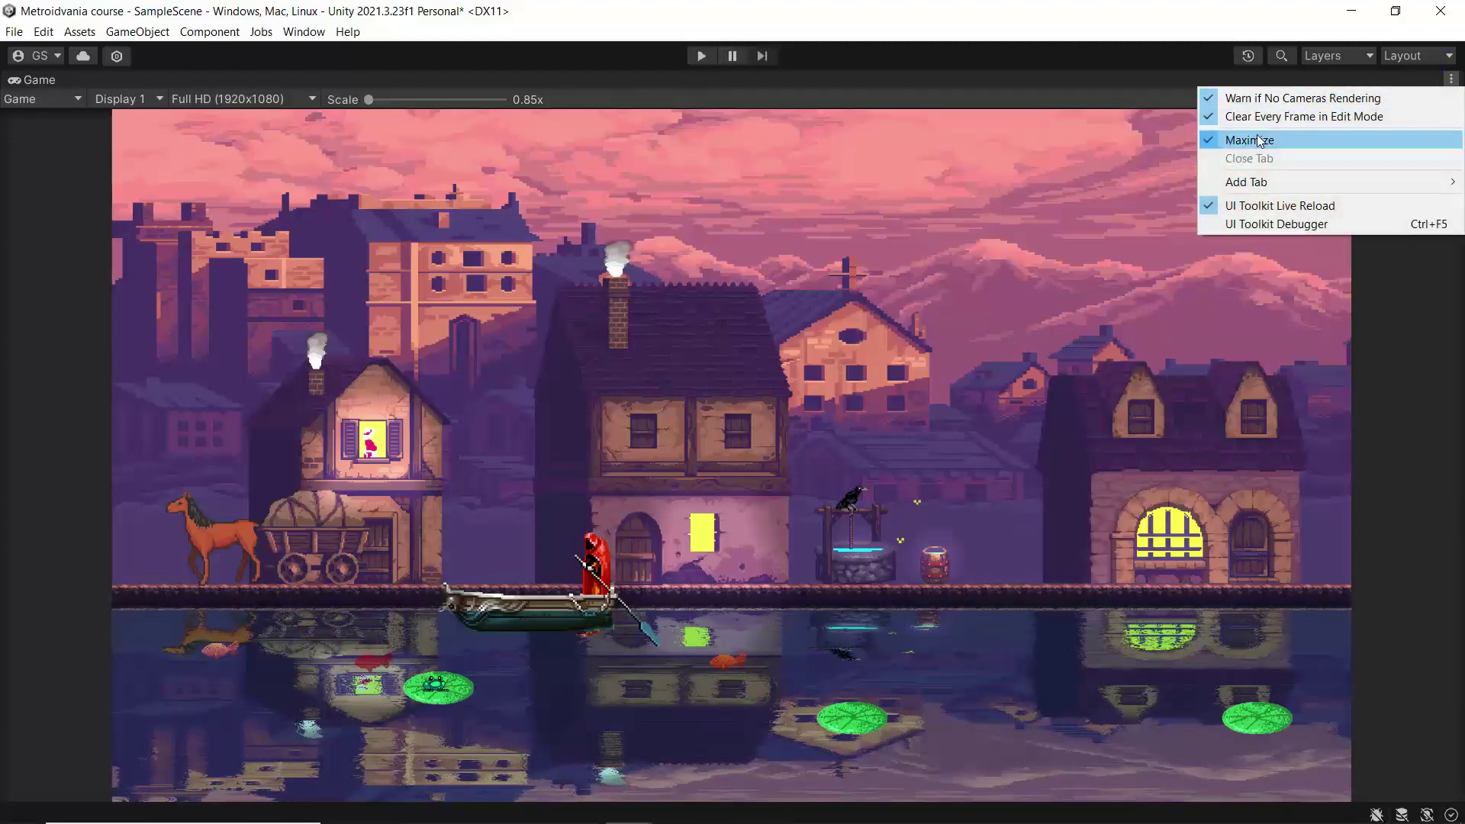
{"action": "left_click", "coordinate": [1233, 138]}
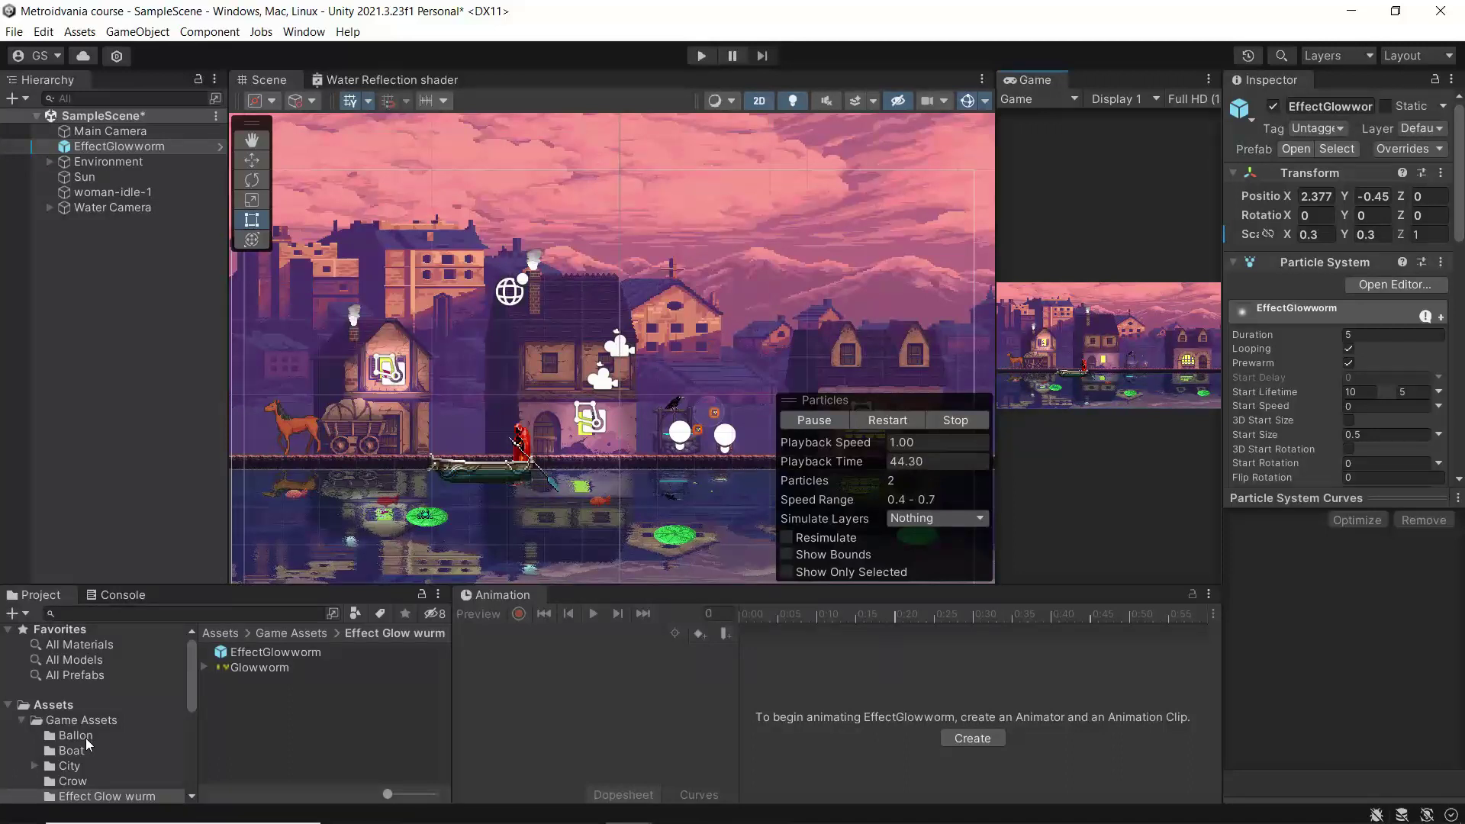
Open the Flying amber folder and add the Flying_Ember prefab to the Hierarchy
{"action": "scroll", "coordinate": [99, 740], "scroll_direction": "down", "scroll_amount": 3}
{"action": "left_click", "coordinate": [112, 769]}
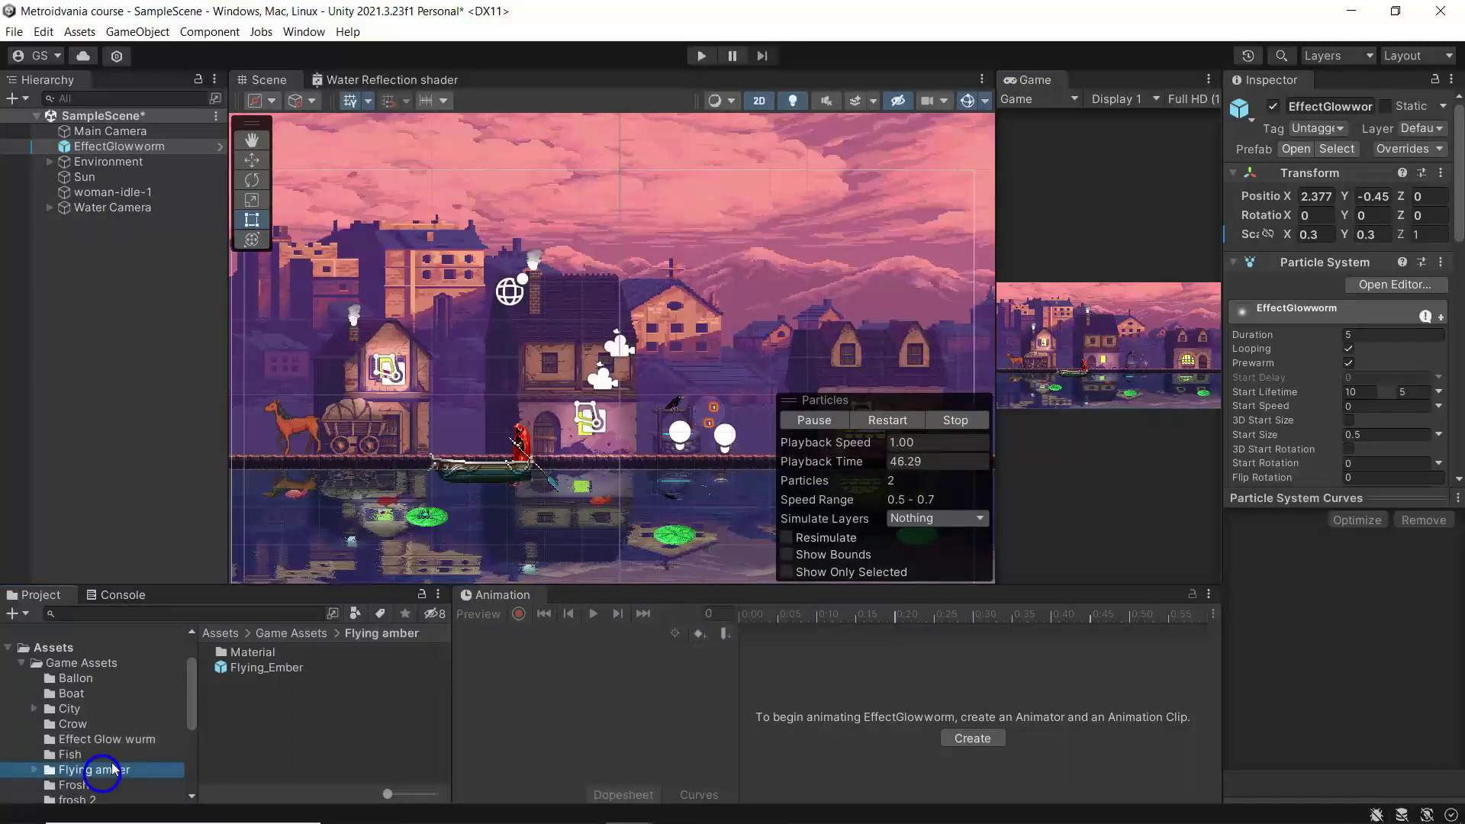
{"action": "left_click_drag", "start_coordinate": [280, 666], "coordinate": [99, 309]}
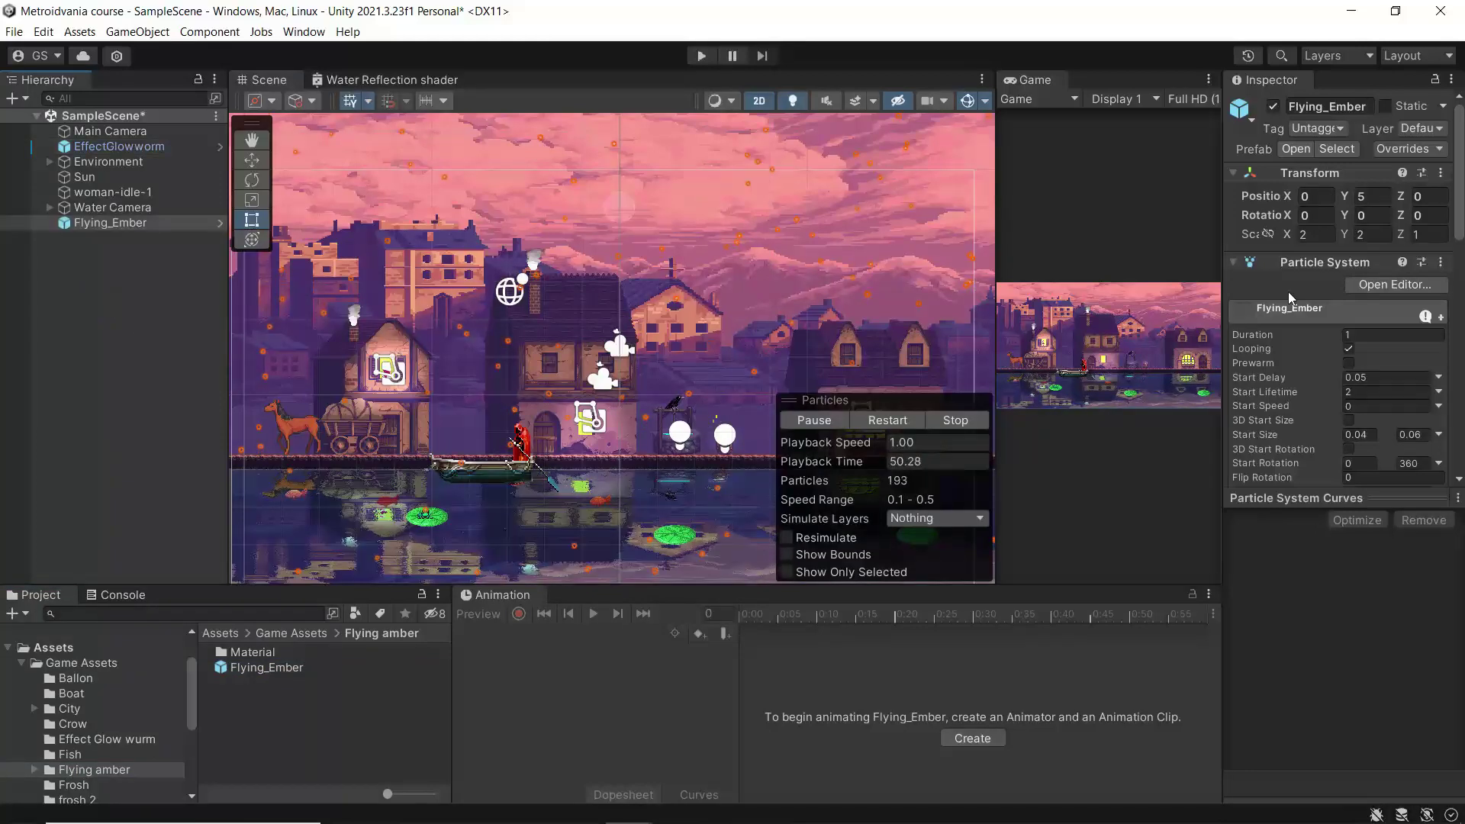
Preview the drifting embers in a maximized Game view, then restore the layout
{"action": "left_click", "coordinate": [1209, 79]}
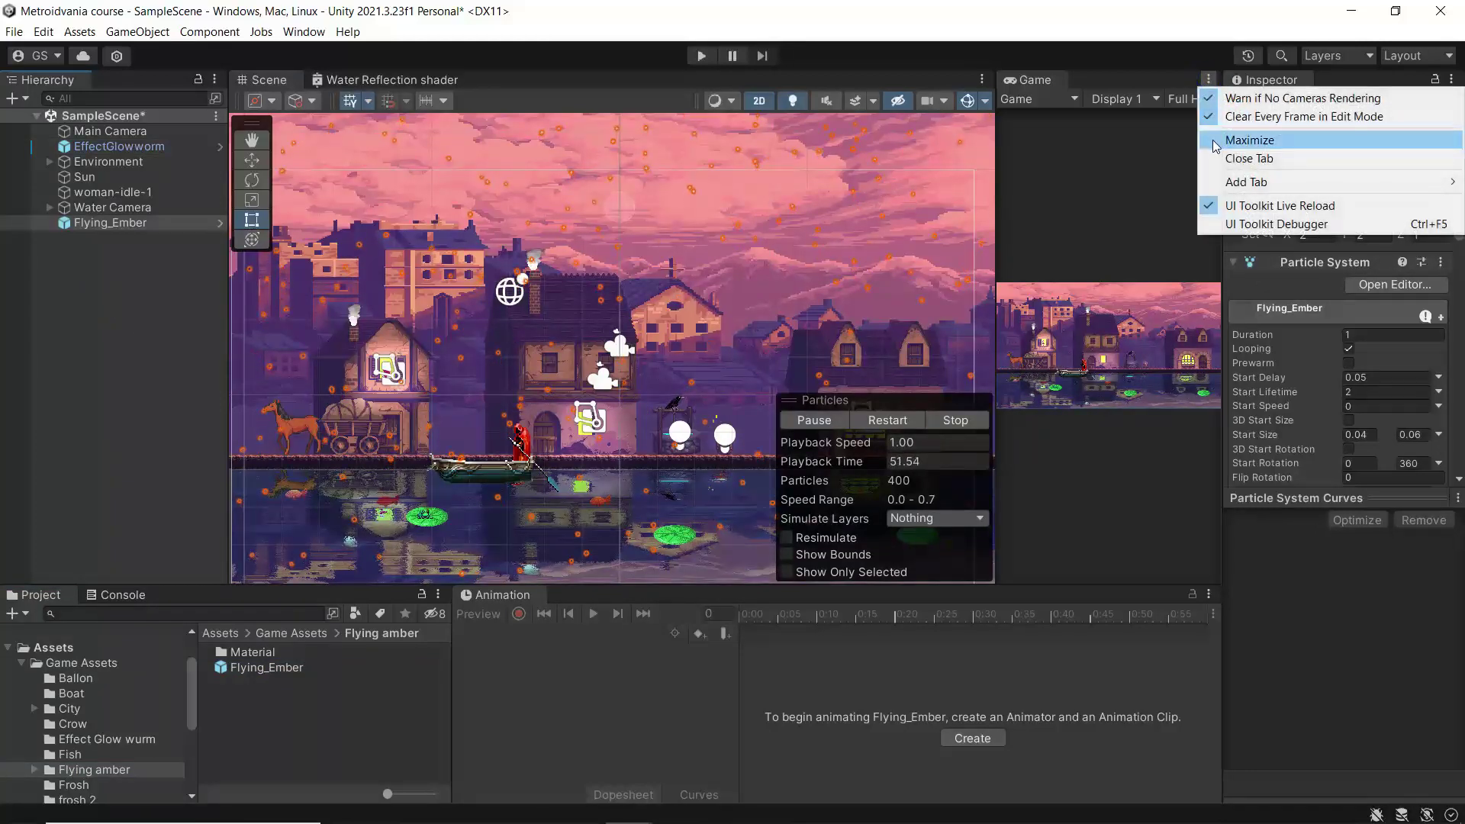
{"action": "left_click", "coordinate": [1250, 140]}
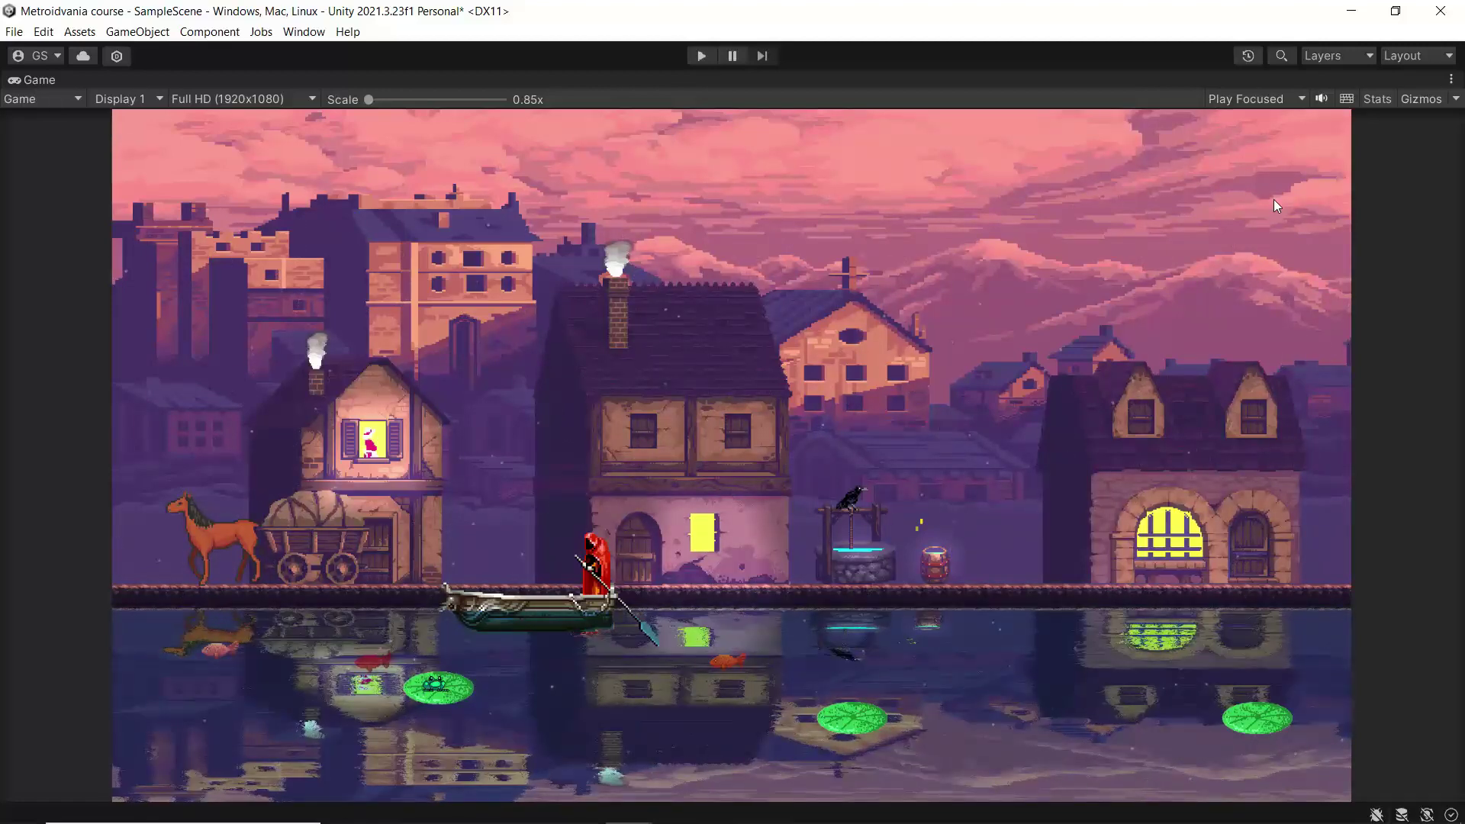
{"action": "left_click", "coordinate": [1452, 79]}
{"action": "left_click", "coordinate": [1302, 140]}
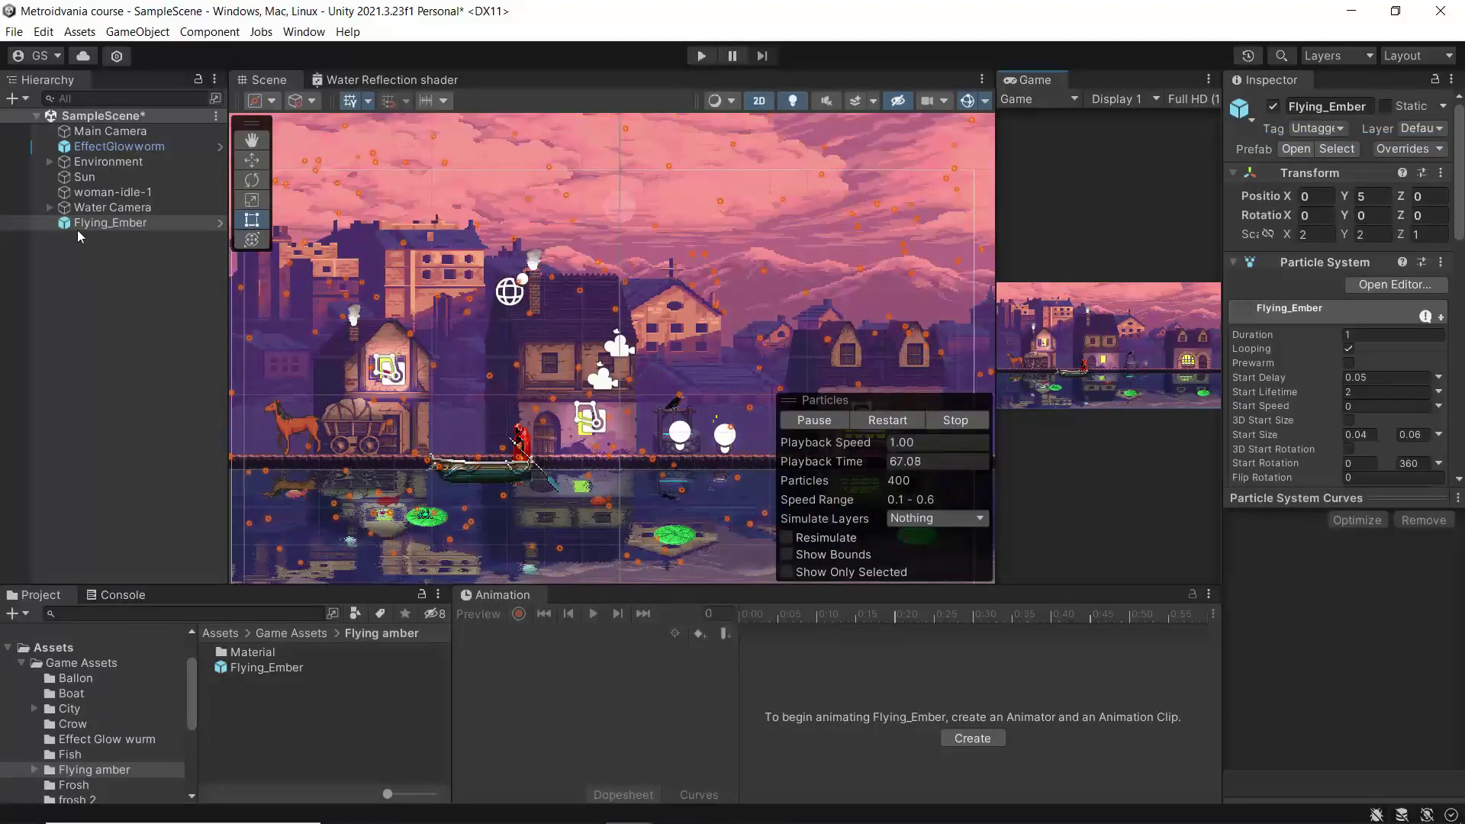
Parent Flying_Ember under Main Camera in the Hierarchy
{"action": "left_click_drag", "start_coordinate": [107, 222], "coordinate": [102, 131]}
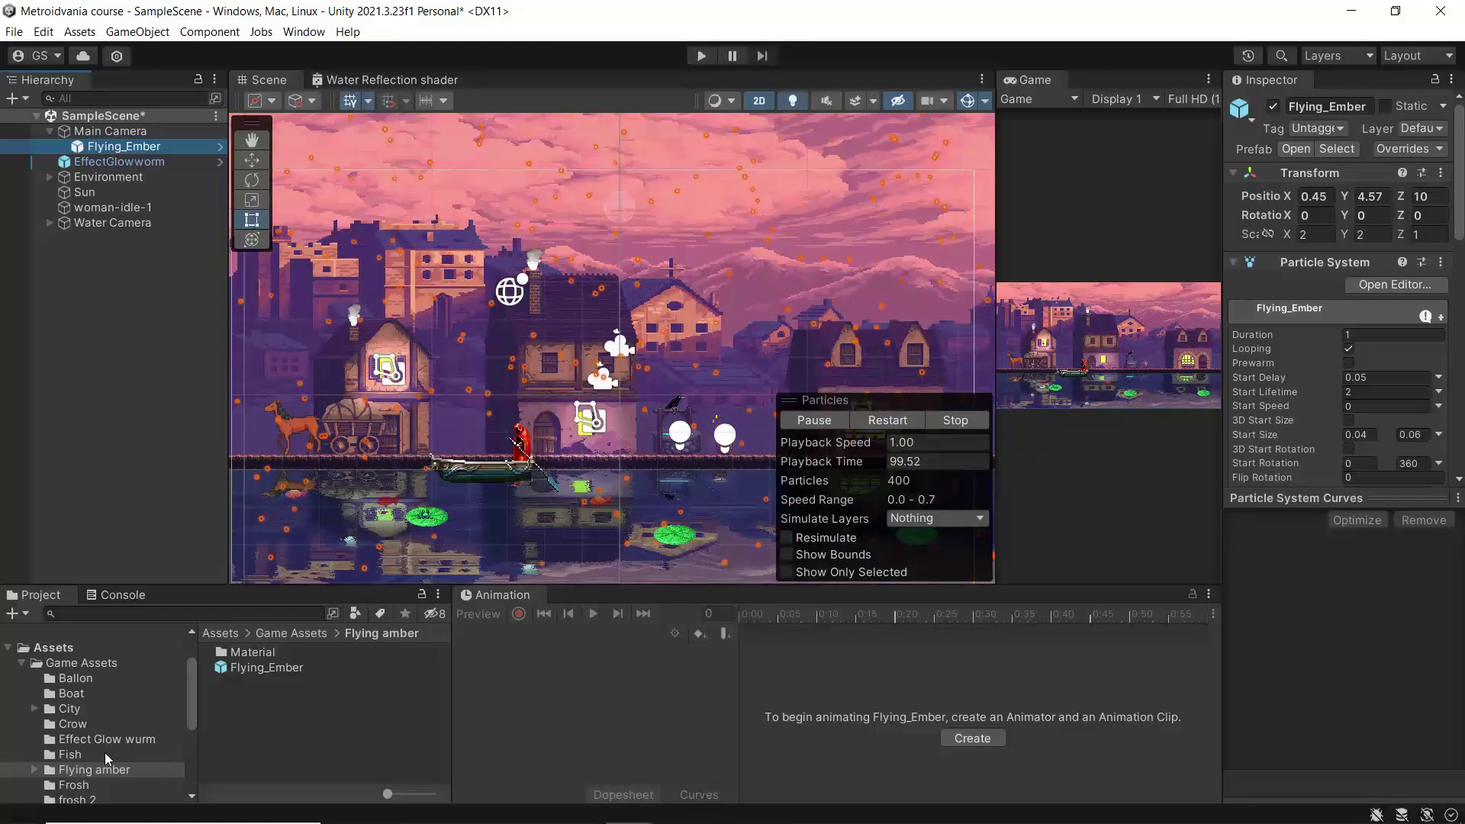
Browse the Game Assets folder and open the City assets folder
{"action": "left_click", "coordinate": [79, 662]}
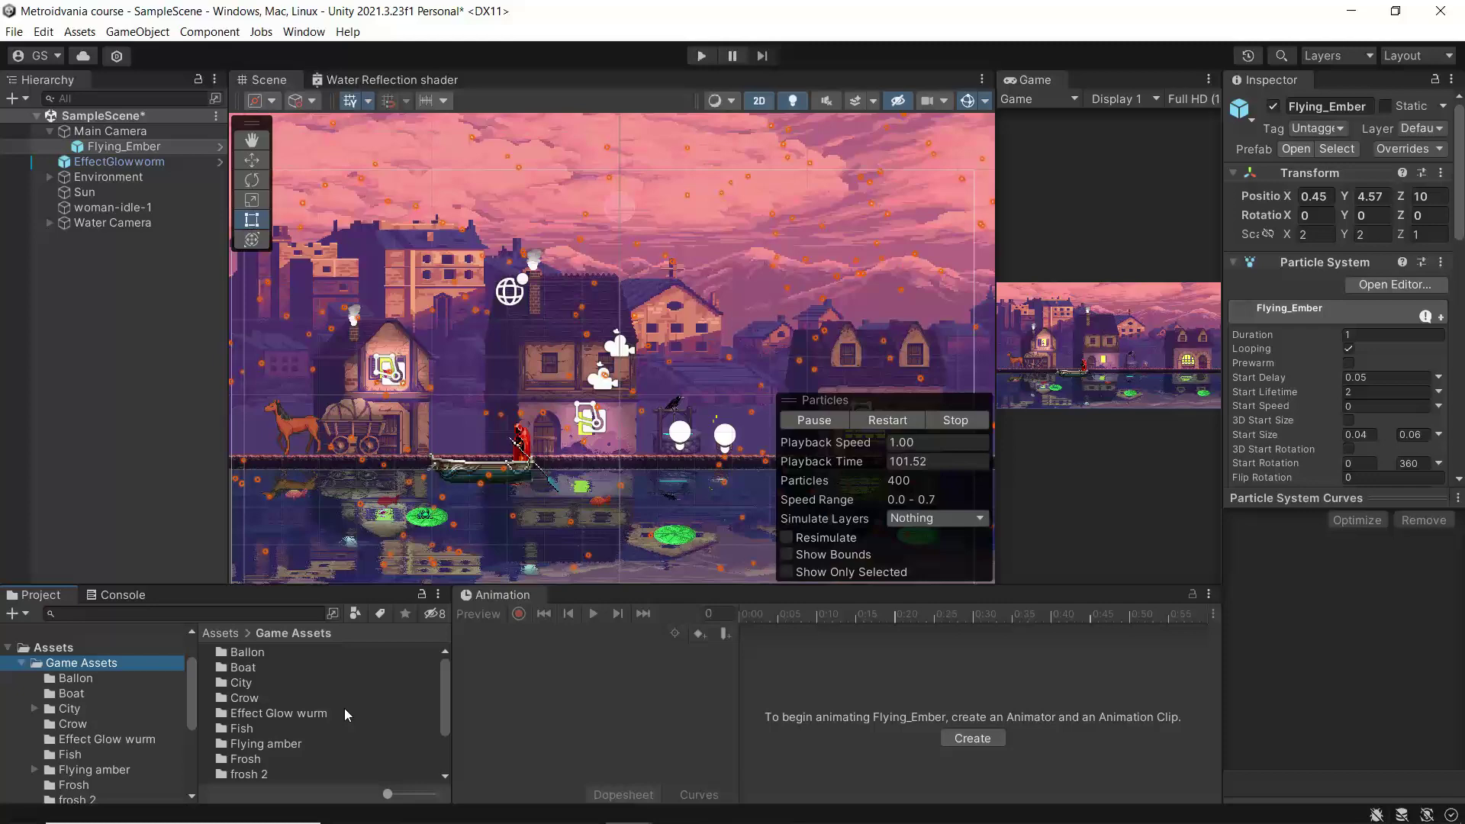
{"action": "scroll", "coordinate": [340, 709], "scroll_direction": "down", "scroll_amount": 3}
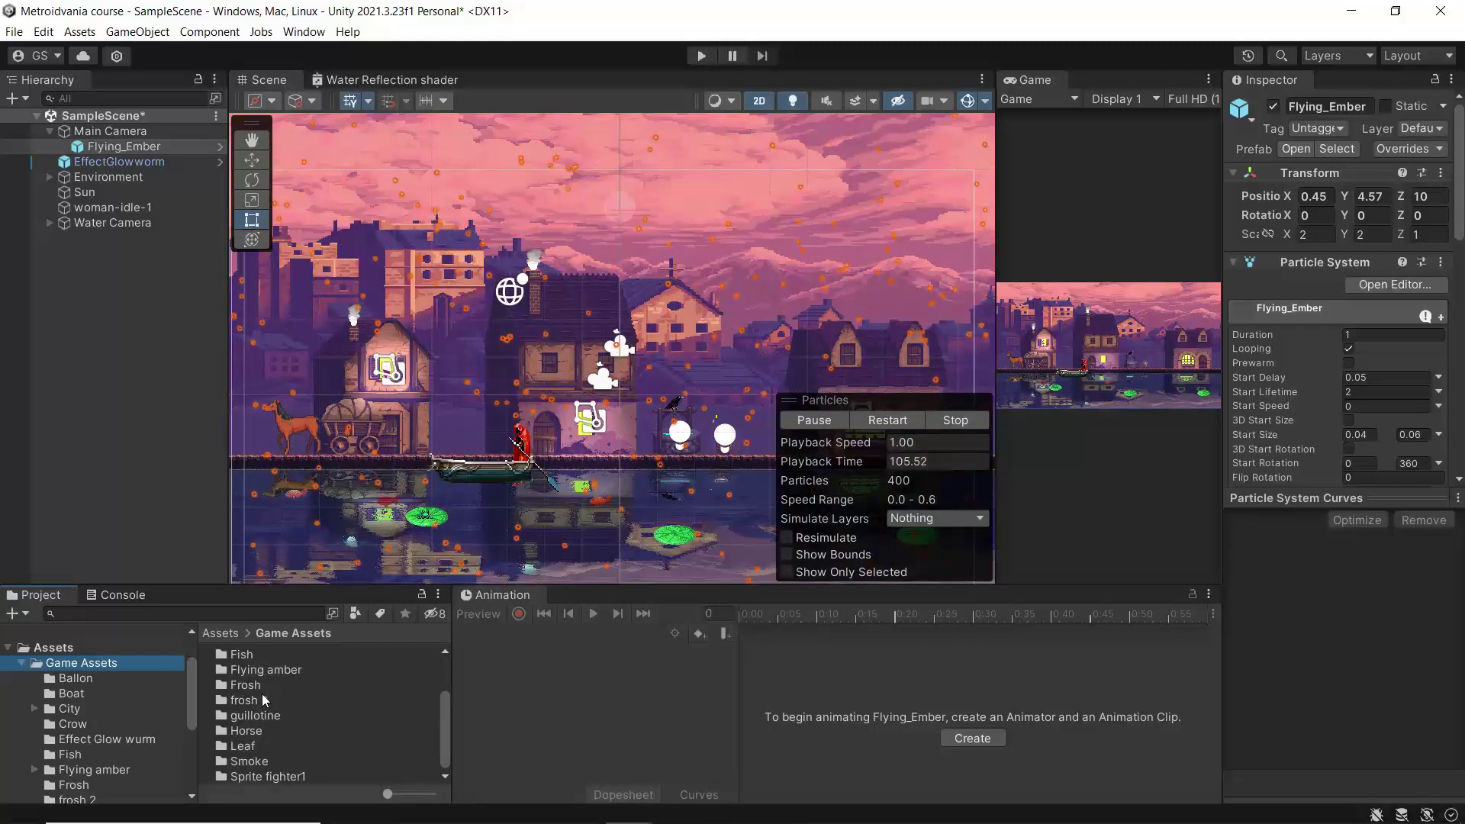
{"action": "scroll", "coordinate": [281, 702], "scroll_direction": "up", "scroll_amount": 3}
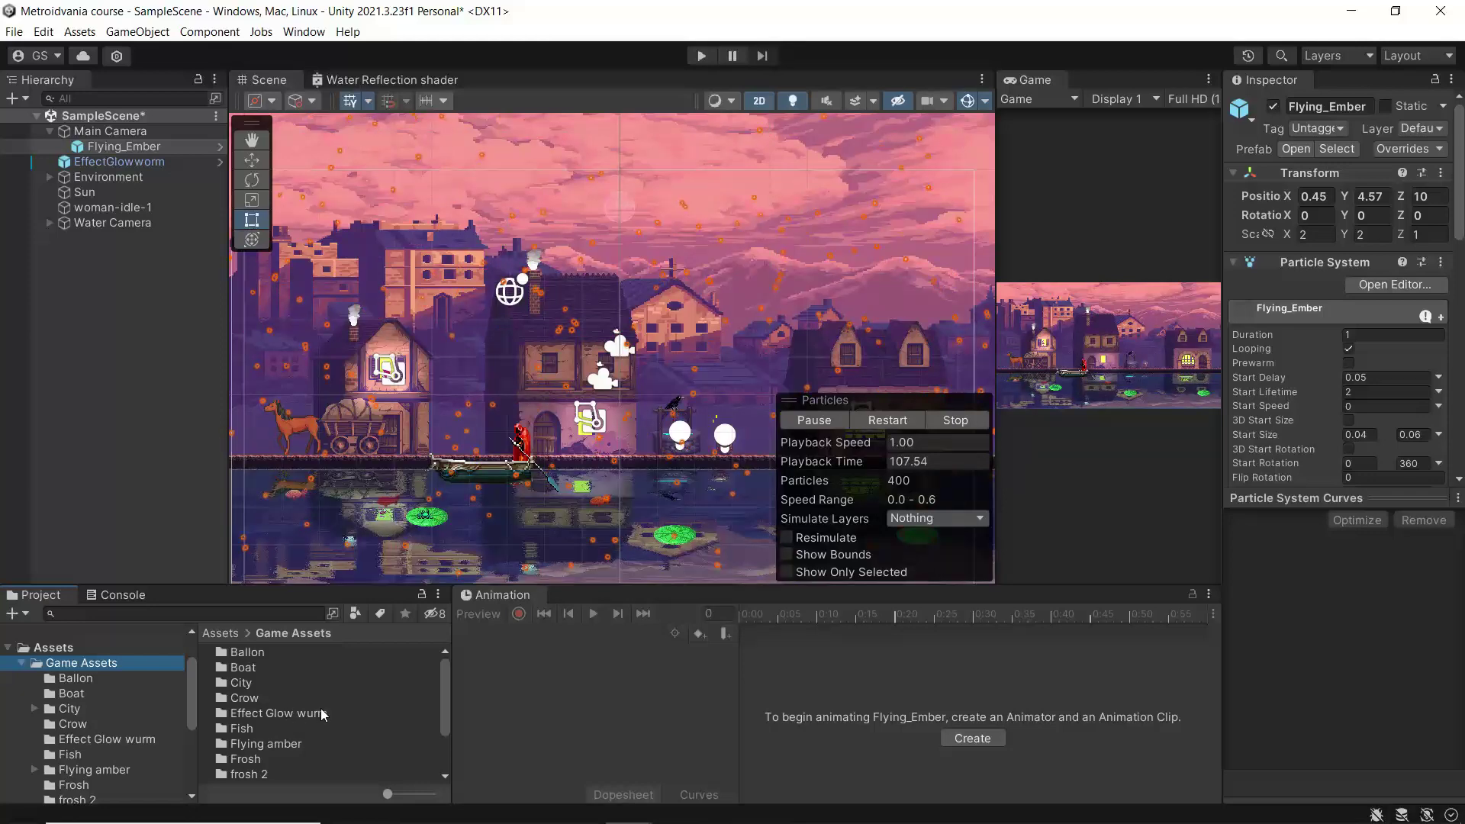
{"action": "scroll", "coordinate": [313, 725], "scroll_direction": "down", "scroll_amount": 3}
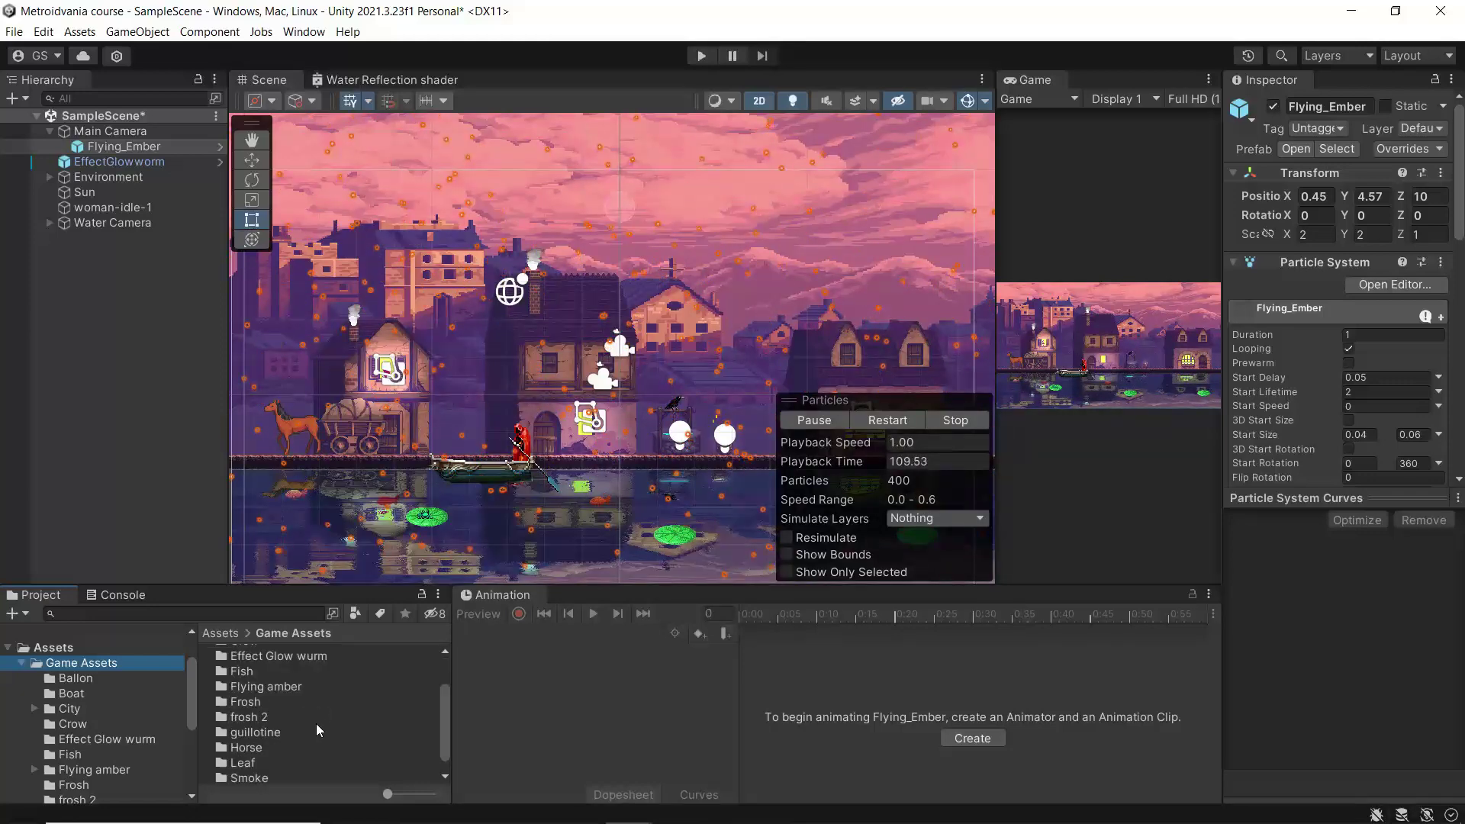
{"action": "scroll", "coordinate": [316, 723], "scroll_direction": "down", "scroll_amount": 1}
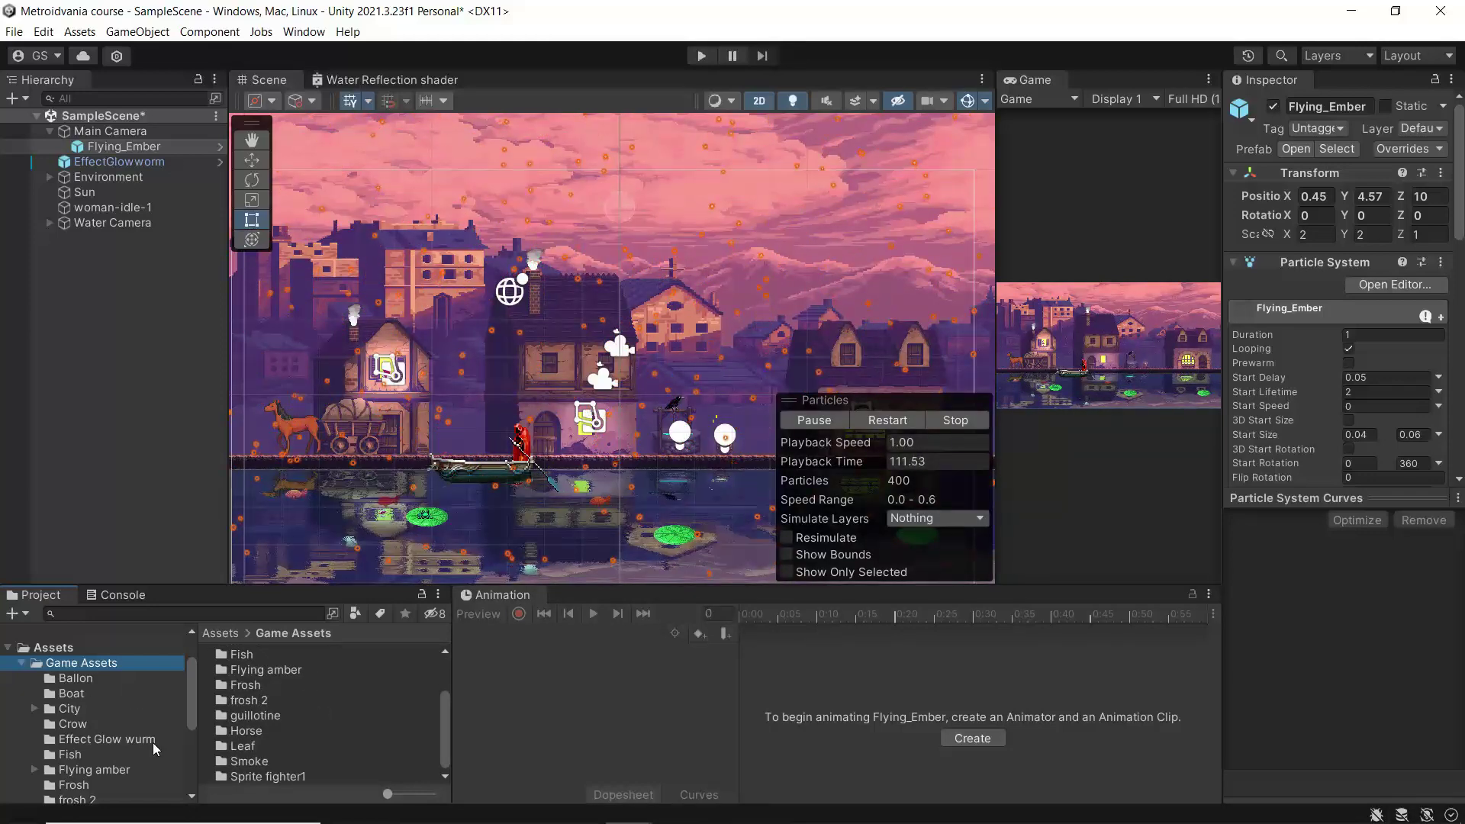
{"action": "scroll", "coordinate": [120, 747], "scroll_direction": "down", "scroll_amount": 2}
{"action": "scroll", "coordinate": [102, 753], "scroll_direction": "down", "scroll_amount": 3}
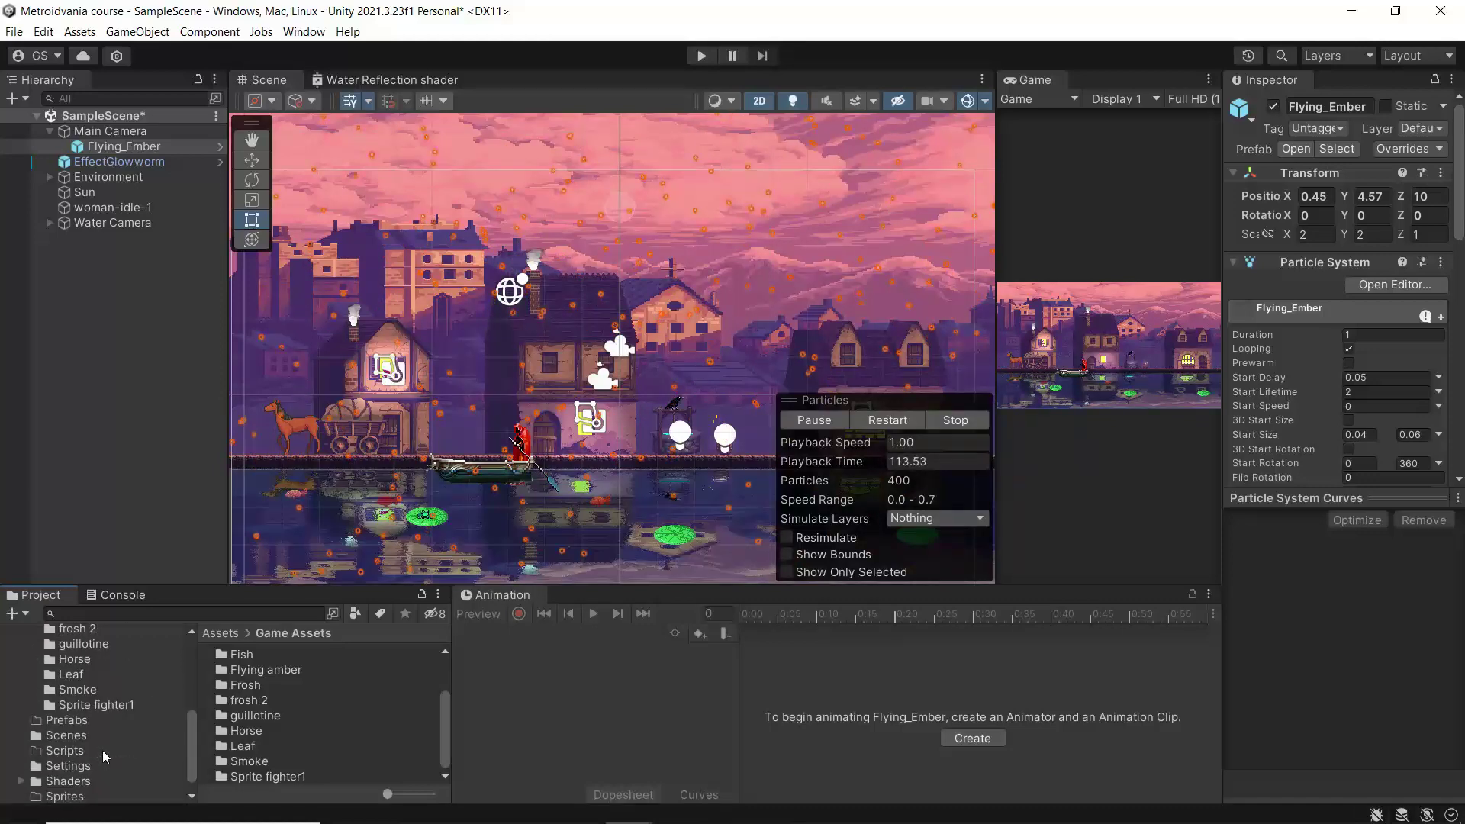
{"action": "scroll", "coordinate": [102, 749], "scroll_direction": "up", "scroll_amount": 1}
{"action": "scroll", "coordinate": [102, 749], "scroll_direction": "up", "scroll_amount": 4}
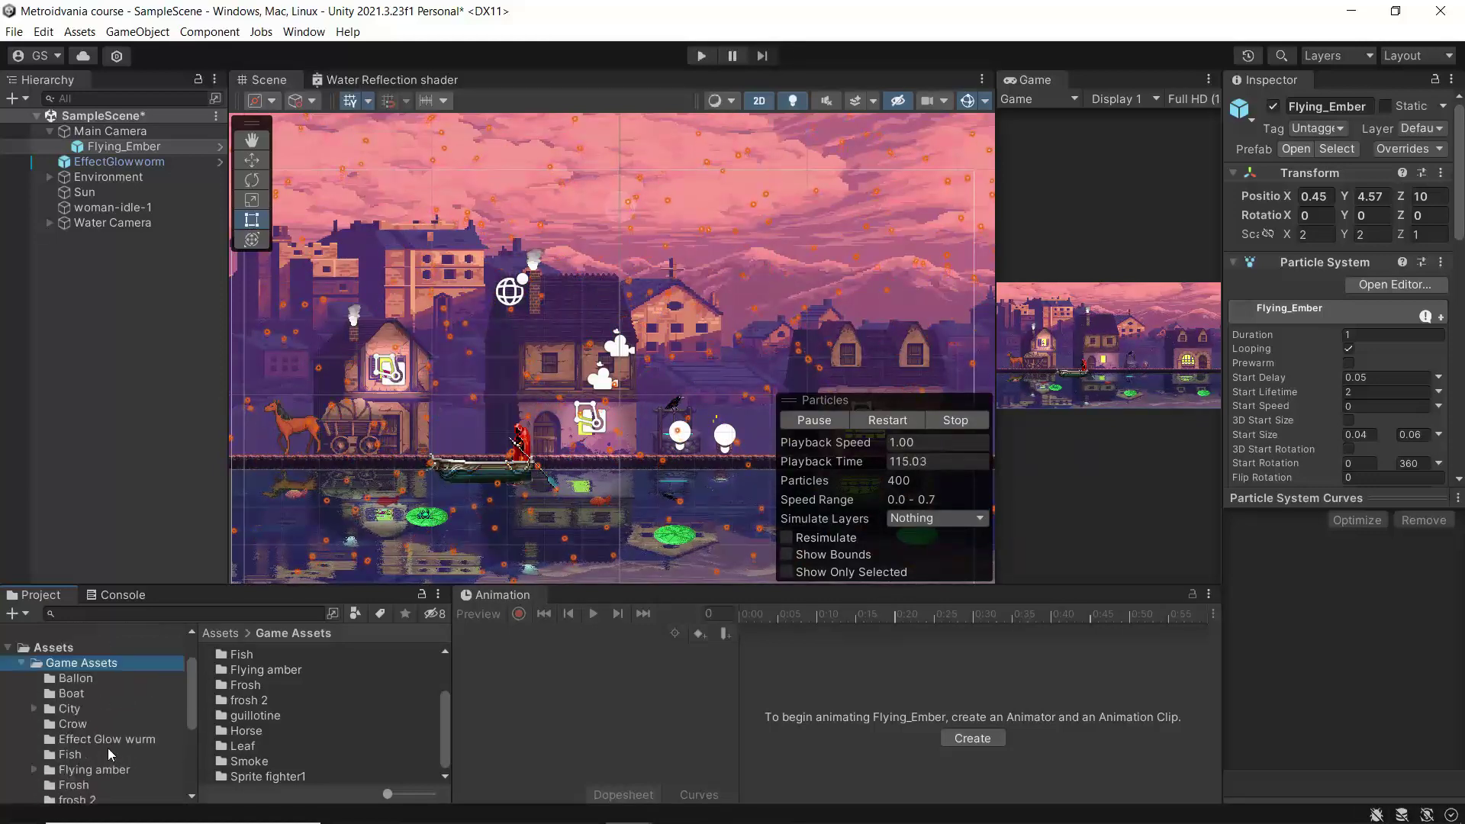
{"action": "left_click", "coordinate": [69, 708]}
{"action": "scroll", "coordinate": [290, 707], "scroll_direction": "up", "scroll_amount": 3}
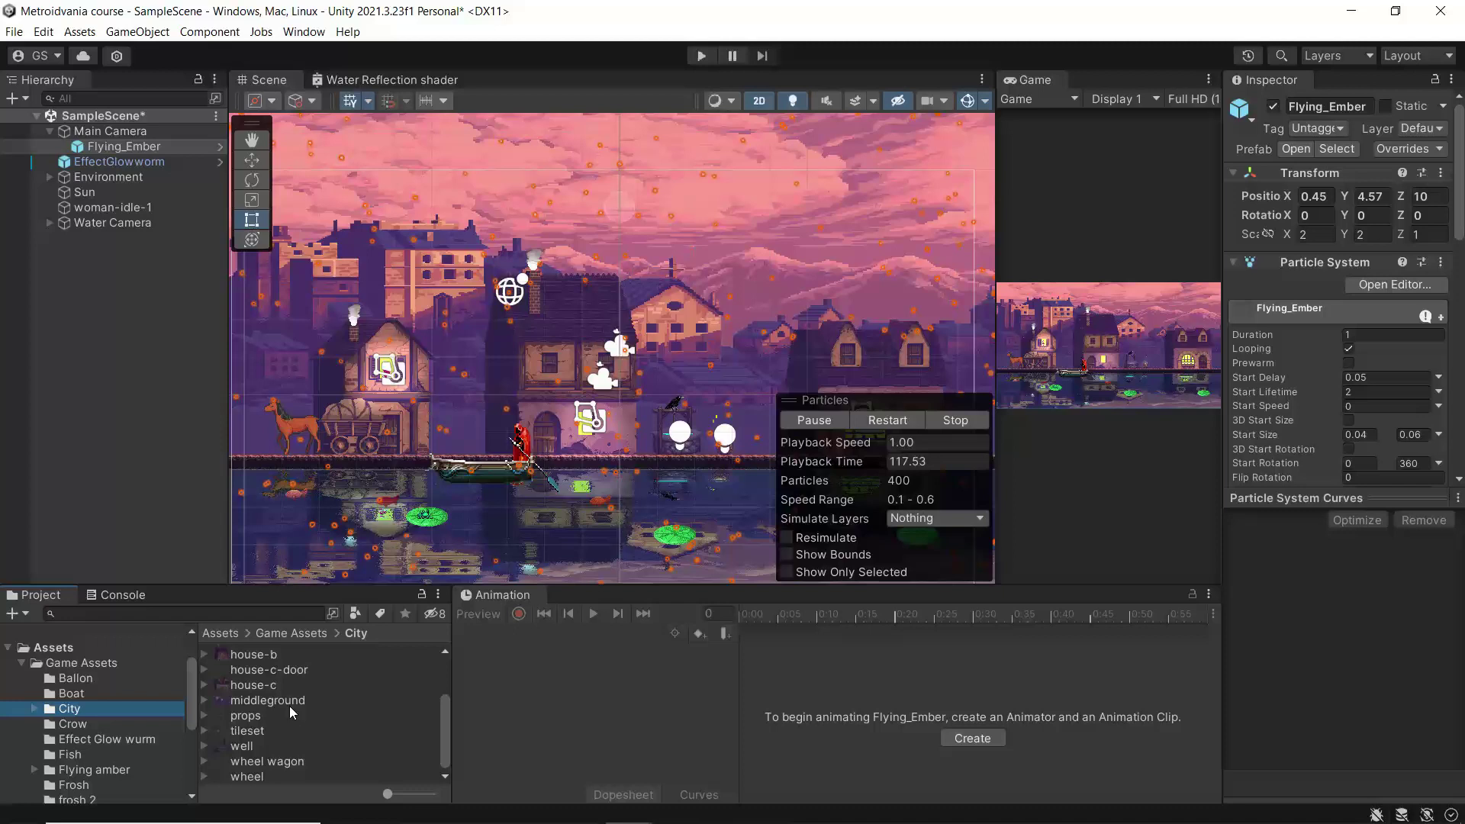
{"action": "scroll", "coordinate": [290, 706], "scroll_direction": "up", "scroll_amount": 1}
Open sprites npc > Old man > oldman-idle to list the eight idle frames
{"action": "double_click", "coordinate": [249, 653]}
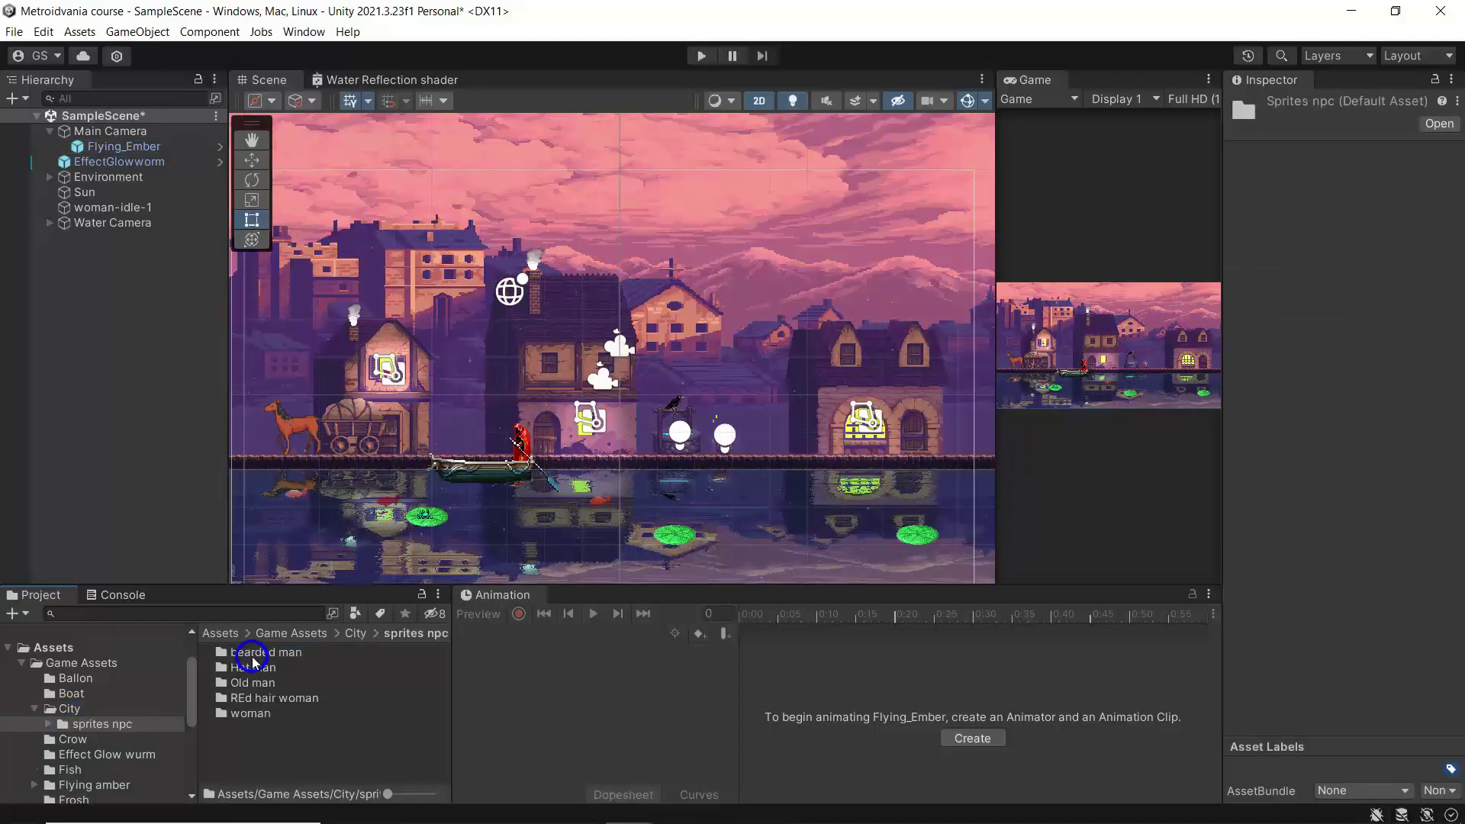
{"action": "double_click", "coordinate": [241, 683]}
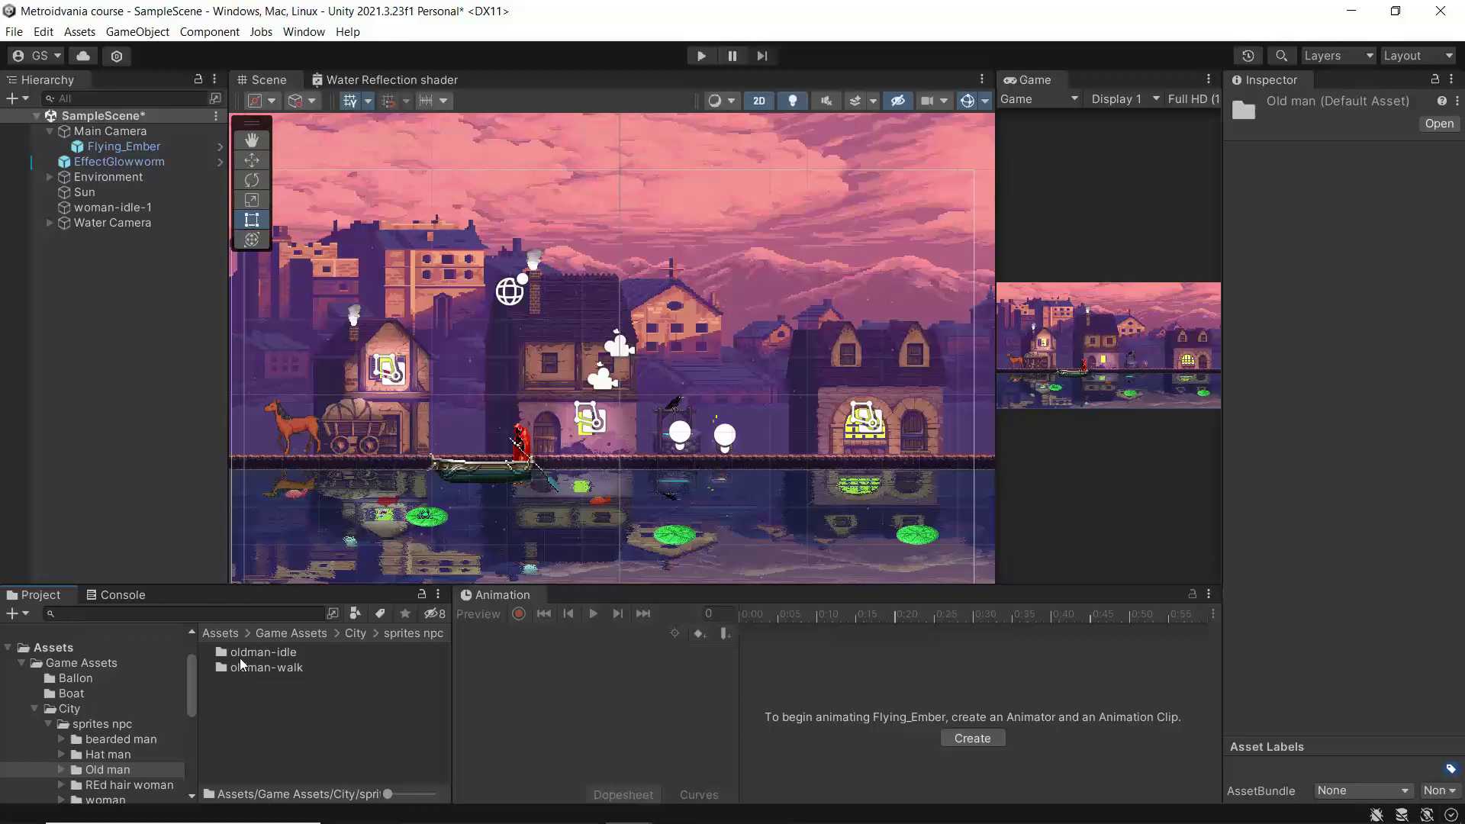
{"action": "double_click", "coordinate": [245, 655]}
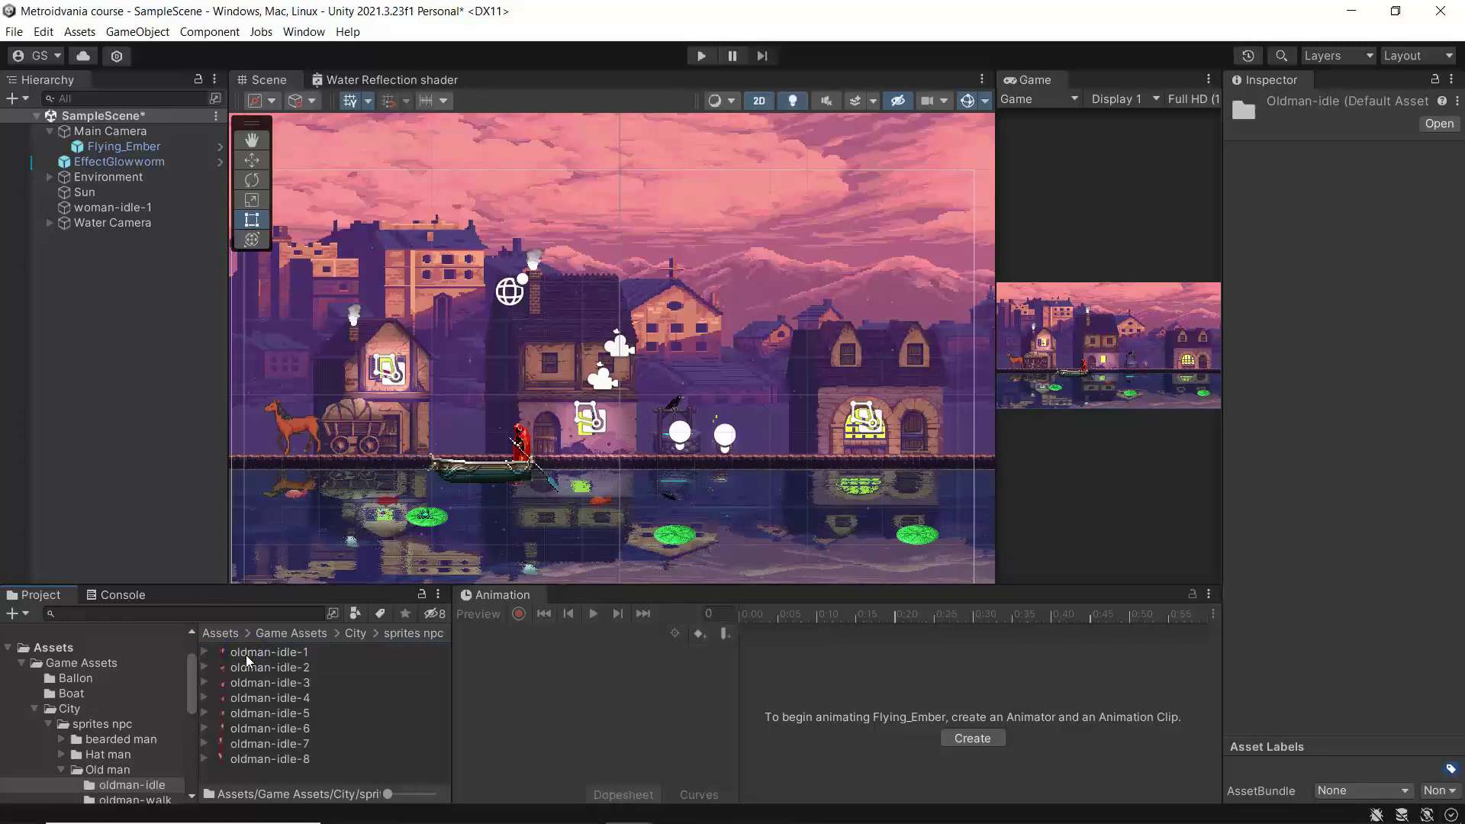
{"action": "left_click", "coordinate": [355, 634]}
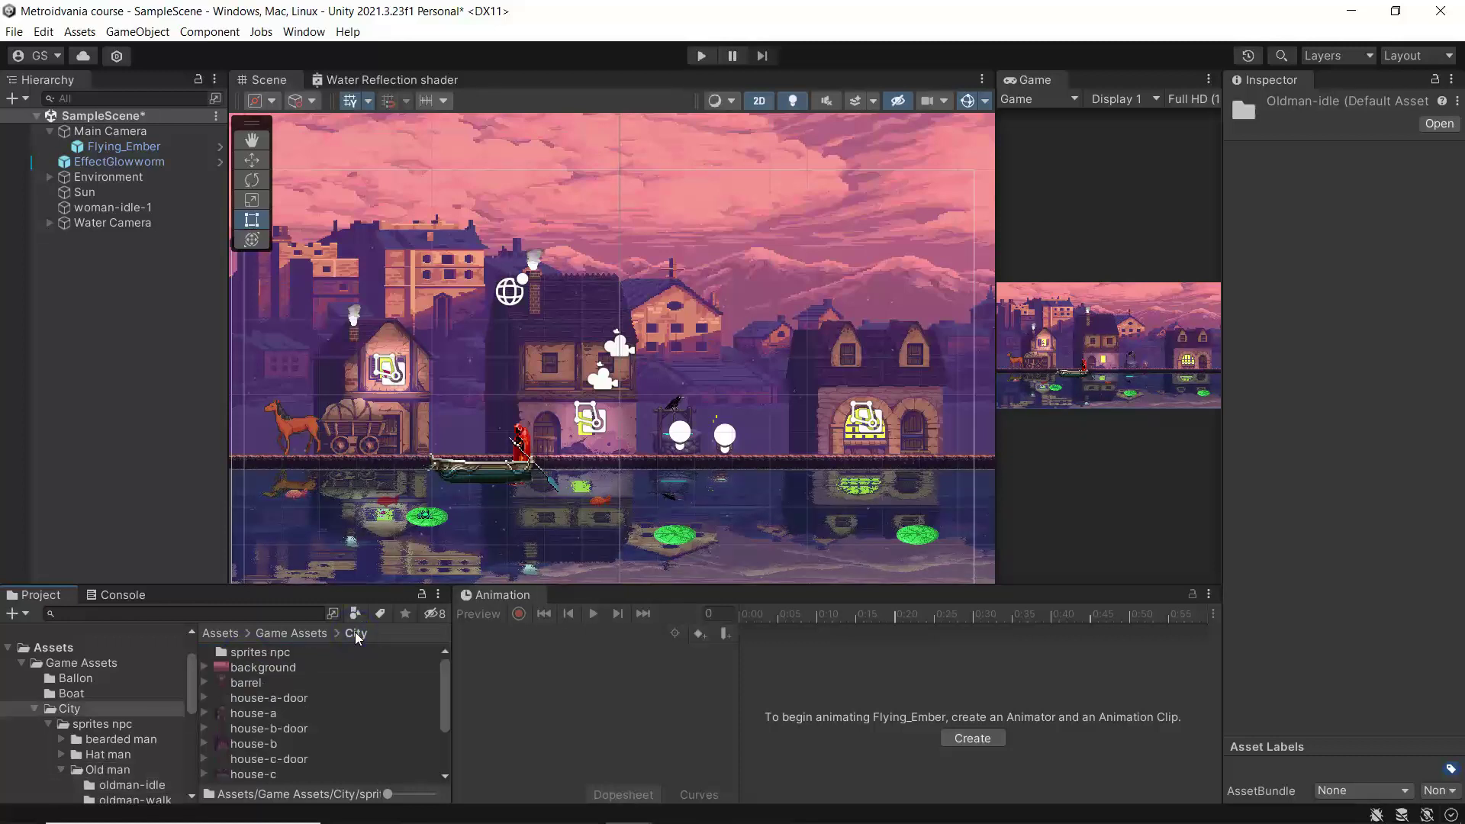
{"action": "double_click", "coordinate": [255, 652]}
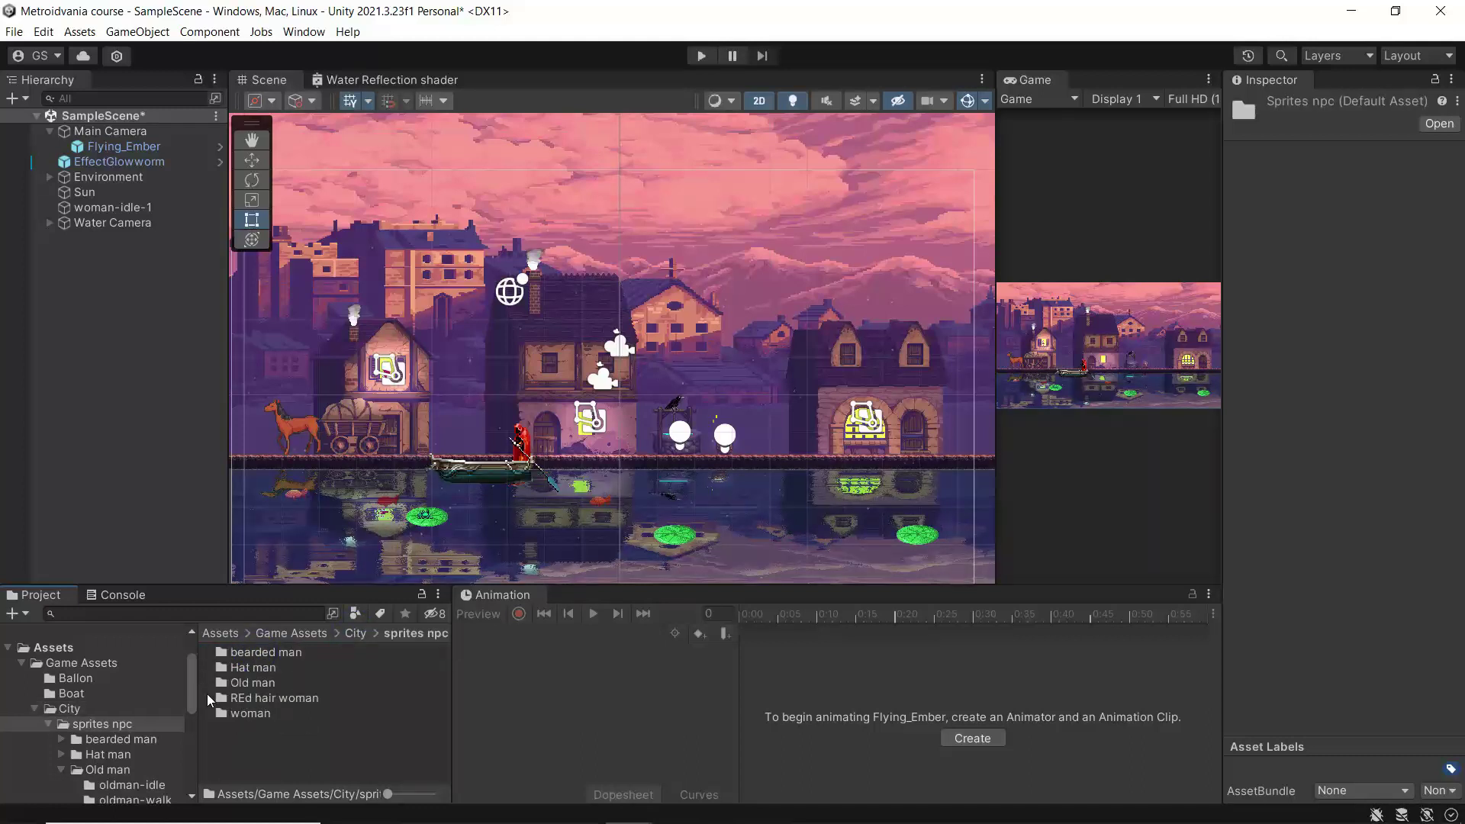
{"action": "double_click", "coordinate": [244, 682]}
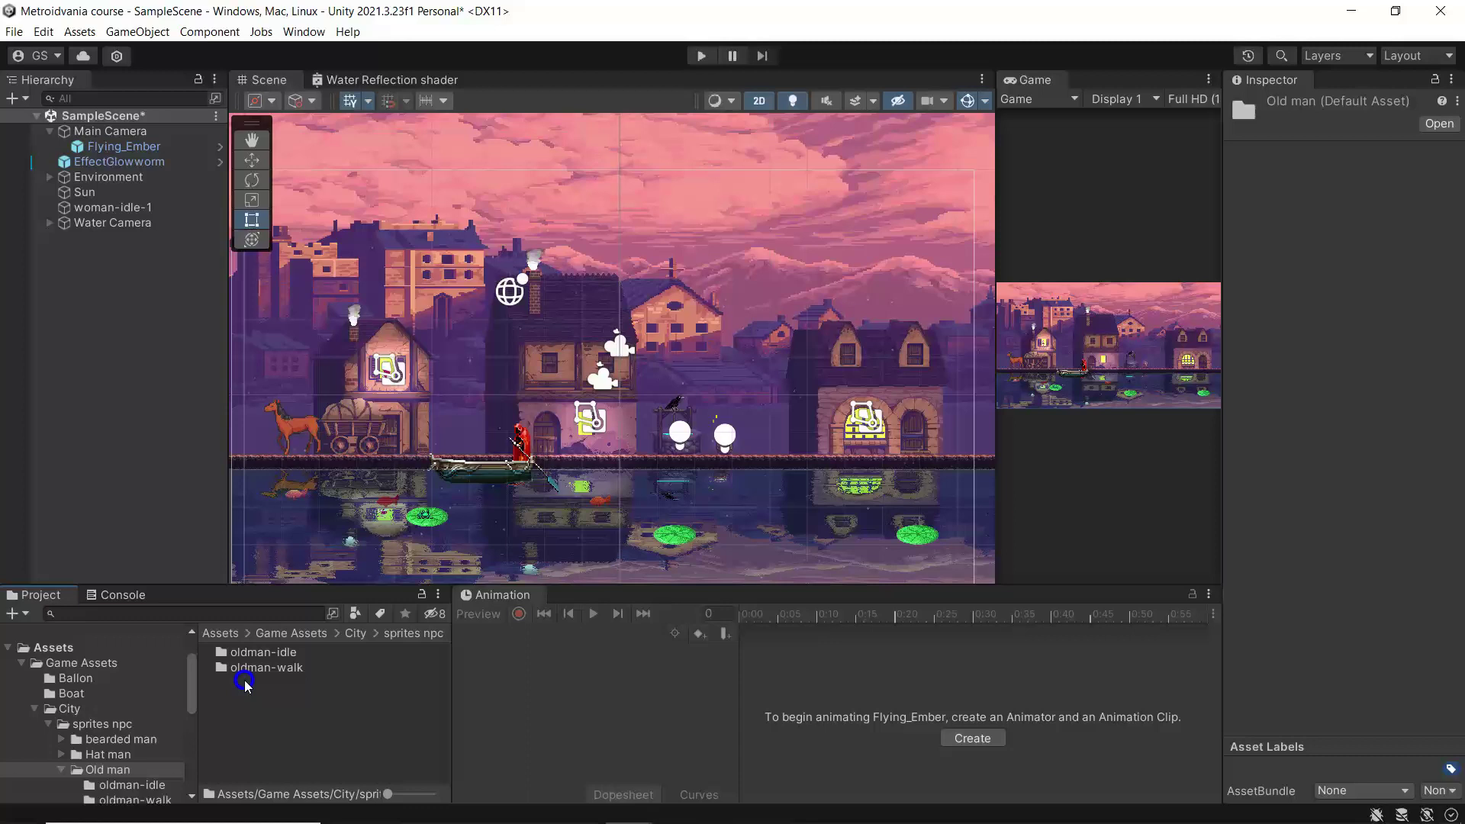
{"action": "double_click", "coordinate": [249, 654]}
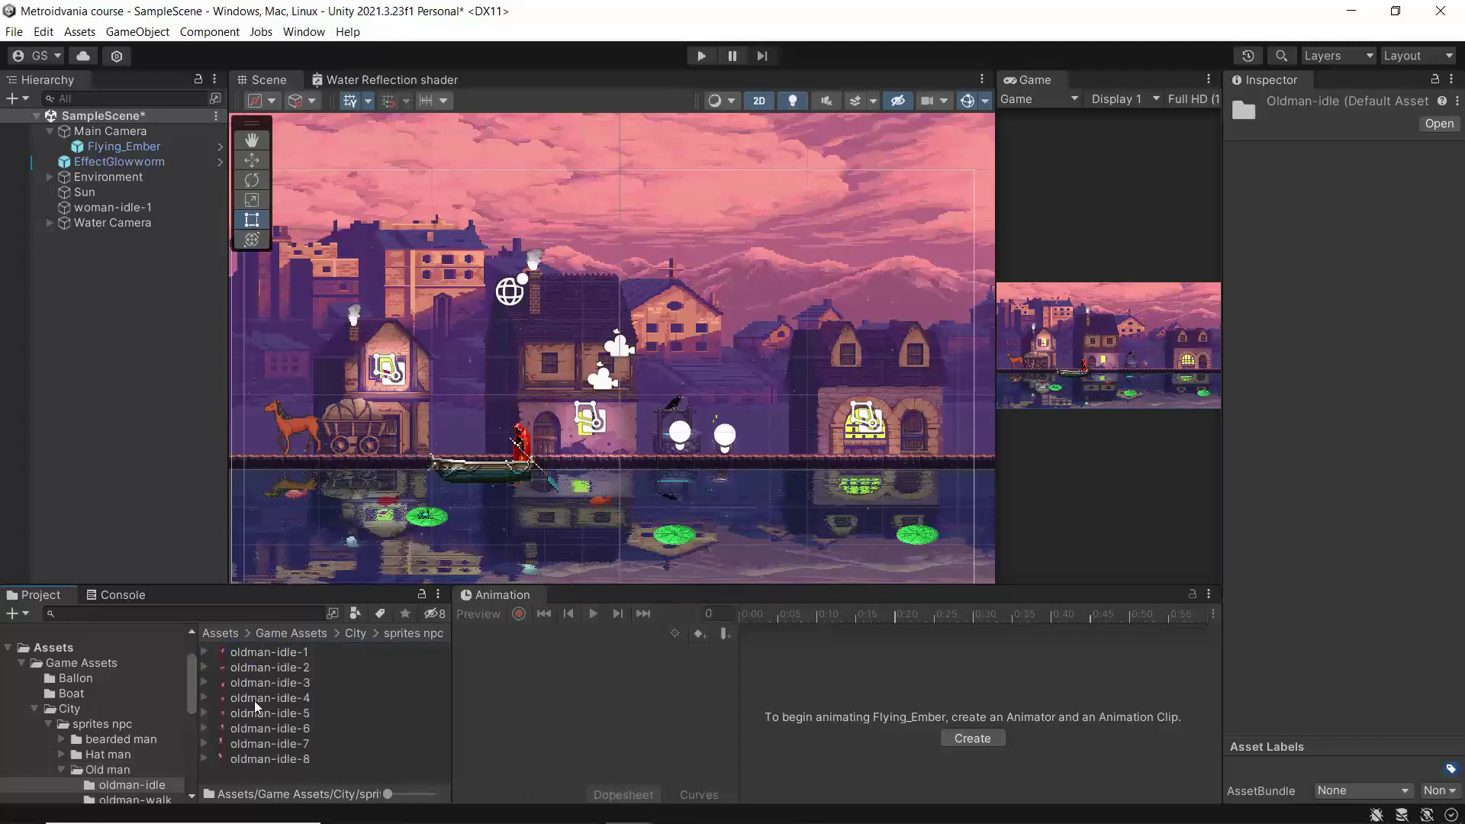
Select oldman-idle-5, inspect its slices in the Sprite Editor, then close it
{"action": "left_click", "coordinate": [265, 759]}
{"action": "left_click", "coordinate": [267, 744]}
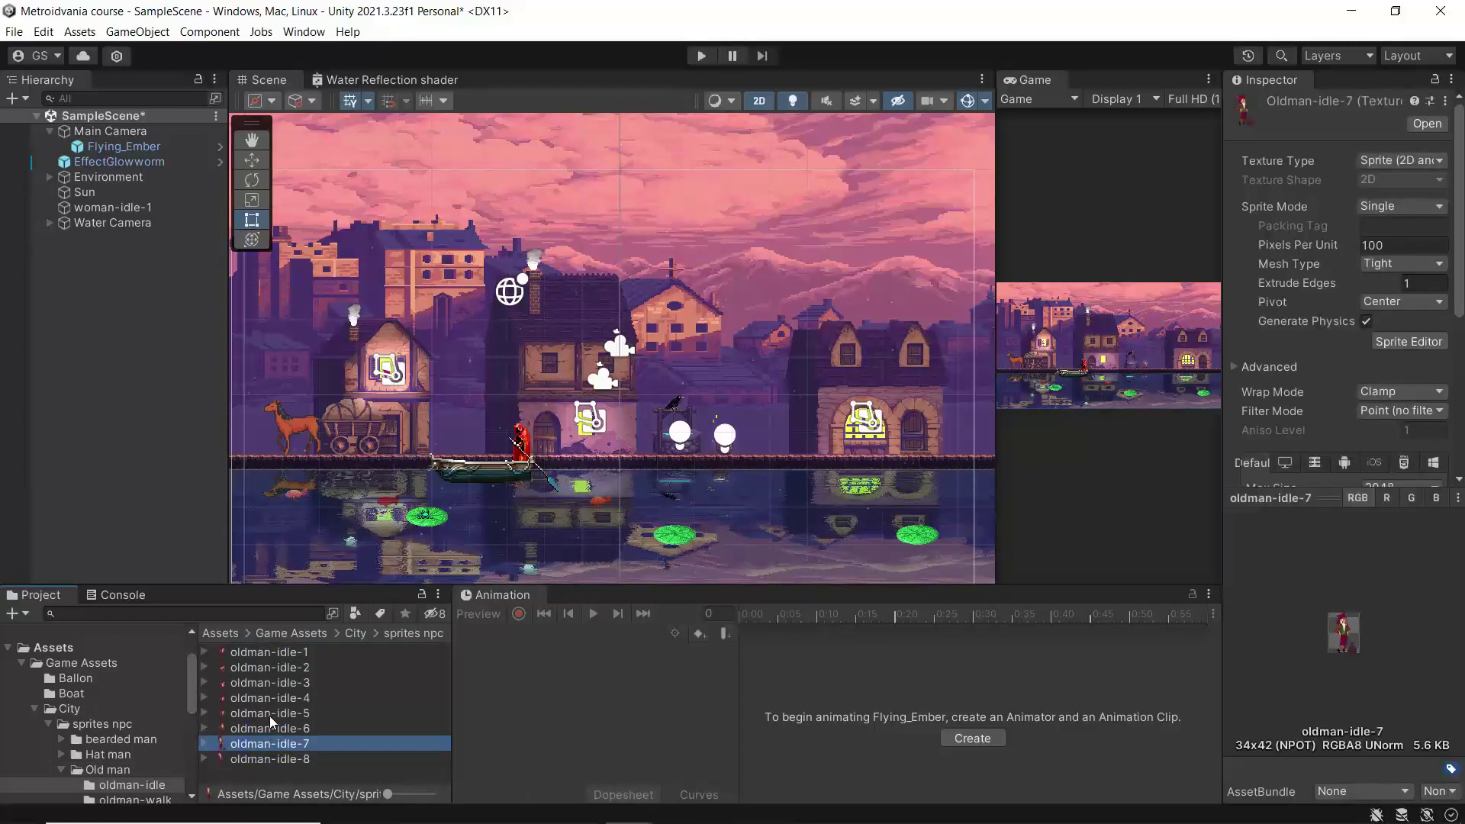
{"action": "left_click", "coordinate": [268, 716]}
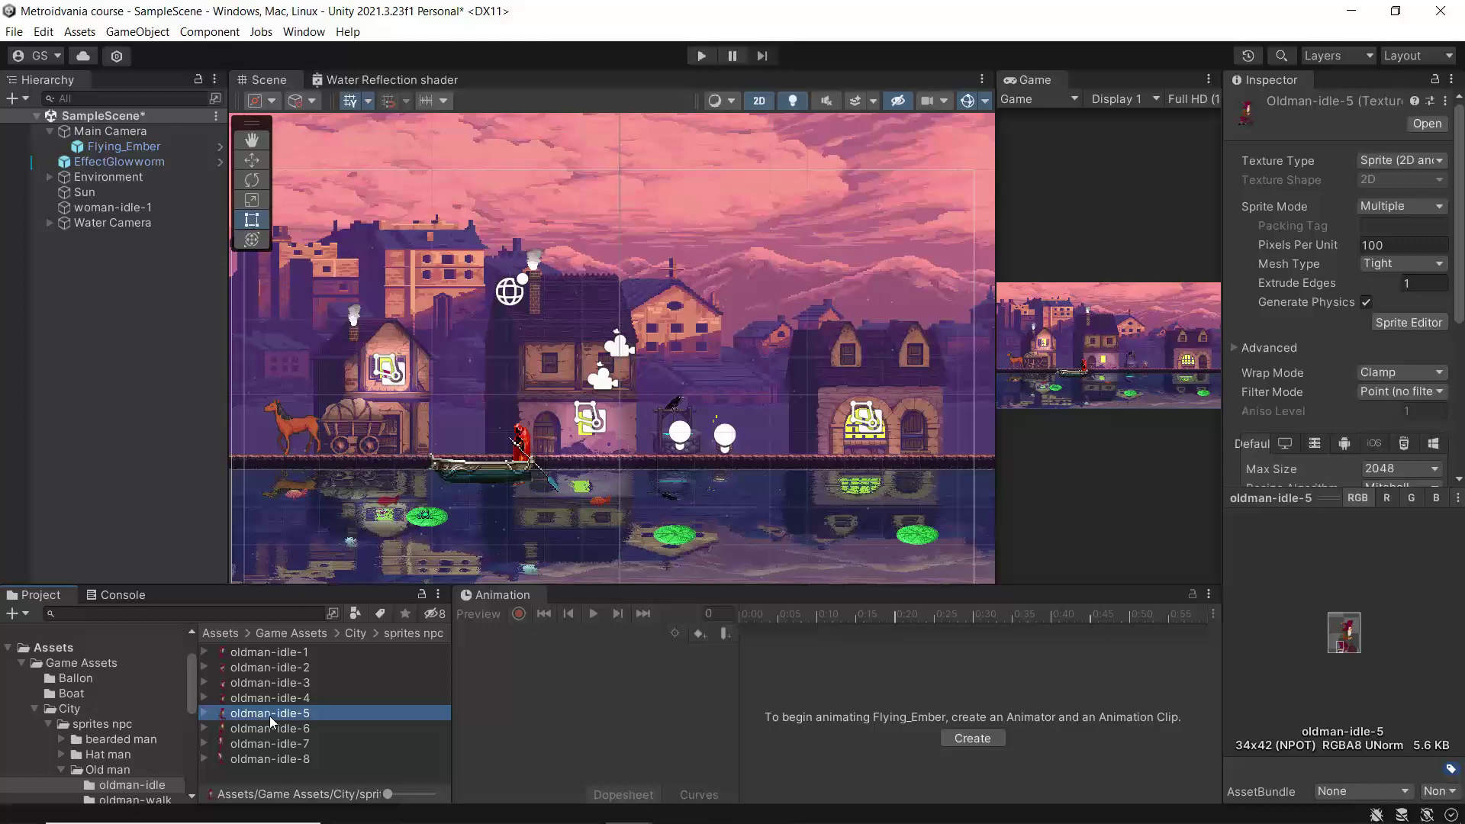
{"action": "left_click", "coordinate": [1409, 322]}
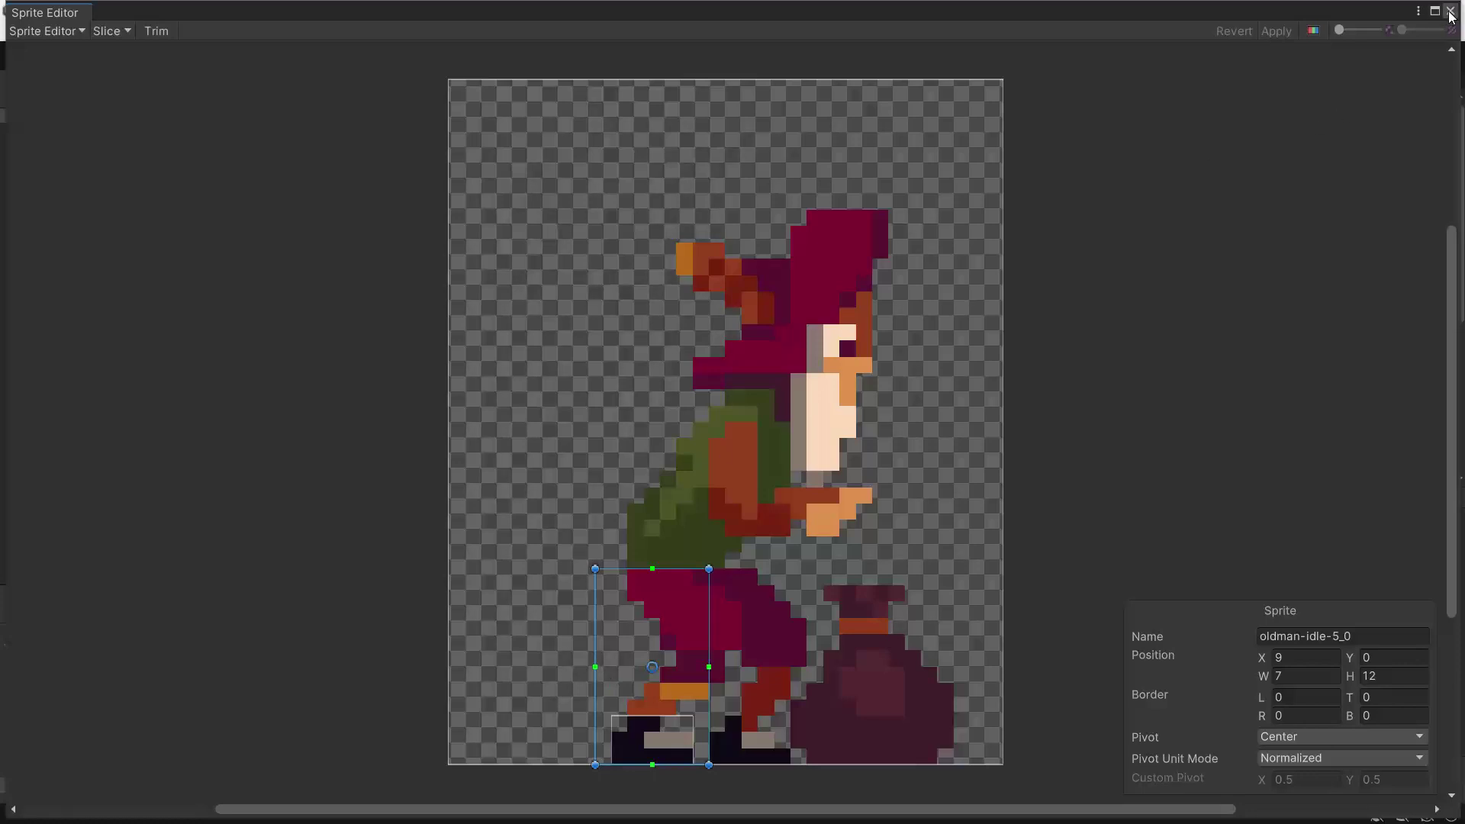
{"action": "left_click", "coordinate": [1450, 12]}
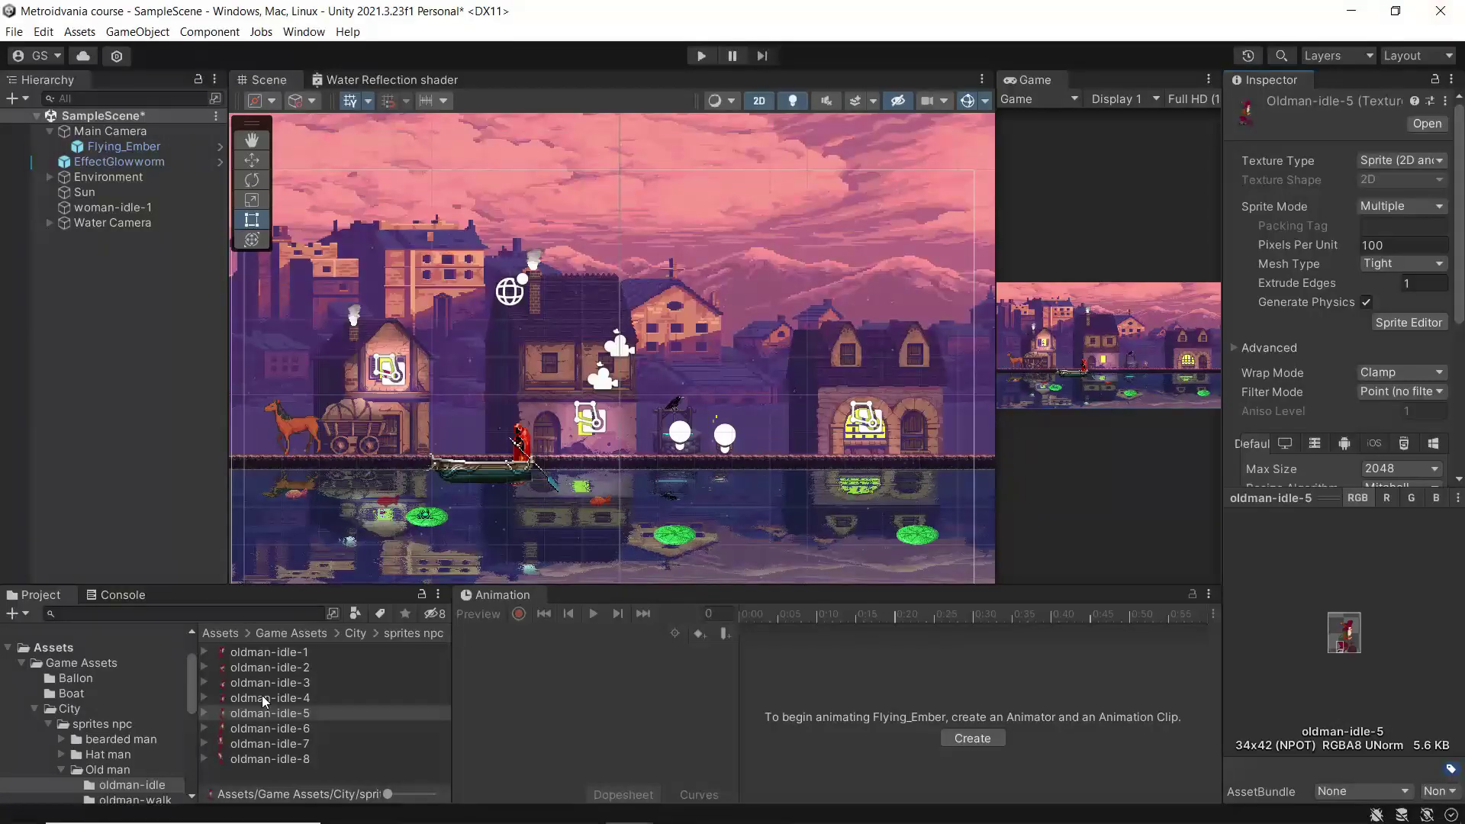
Expand oldman-idle-5 and place its oldman-idle-5_1 sub-sprite in the scene by the horse
{"action": "left_click", "coordinate": [204, 713]}
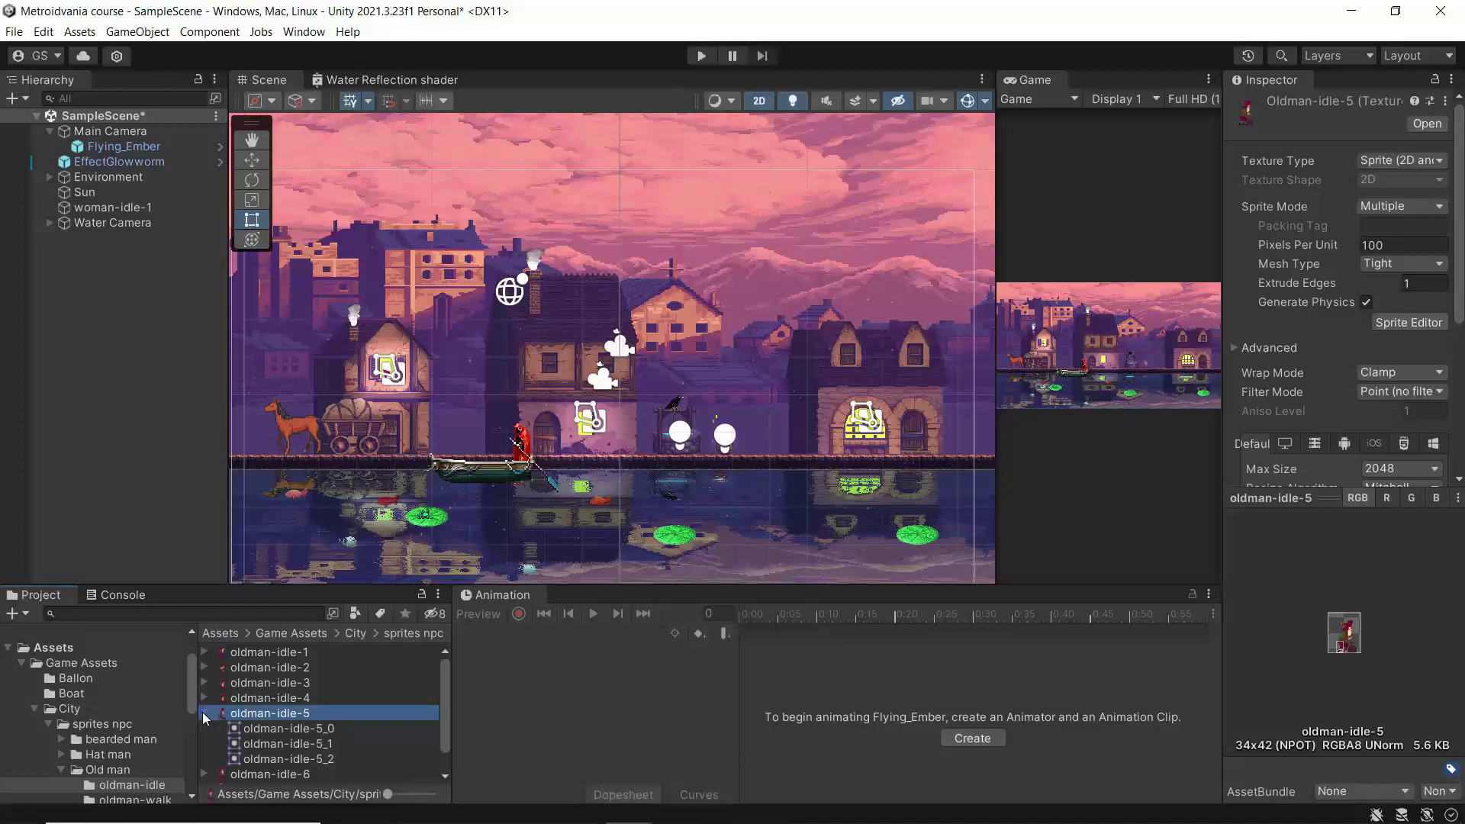
{"action": "left_click", "coordinate": [259, 729]}
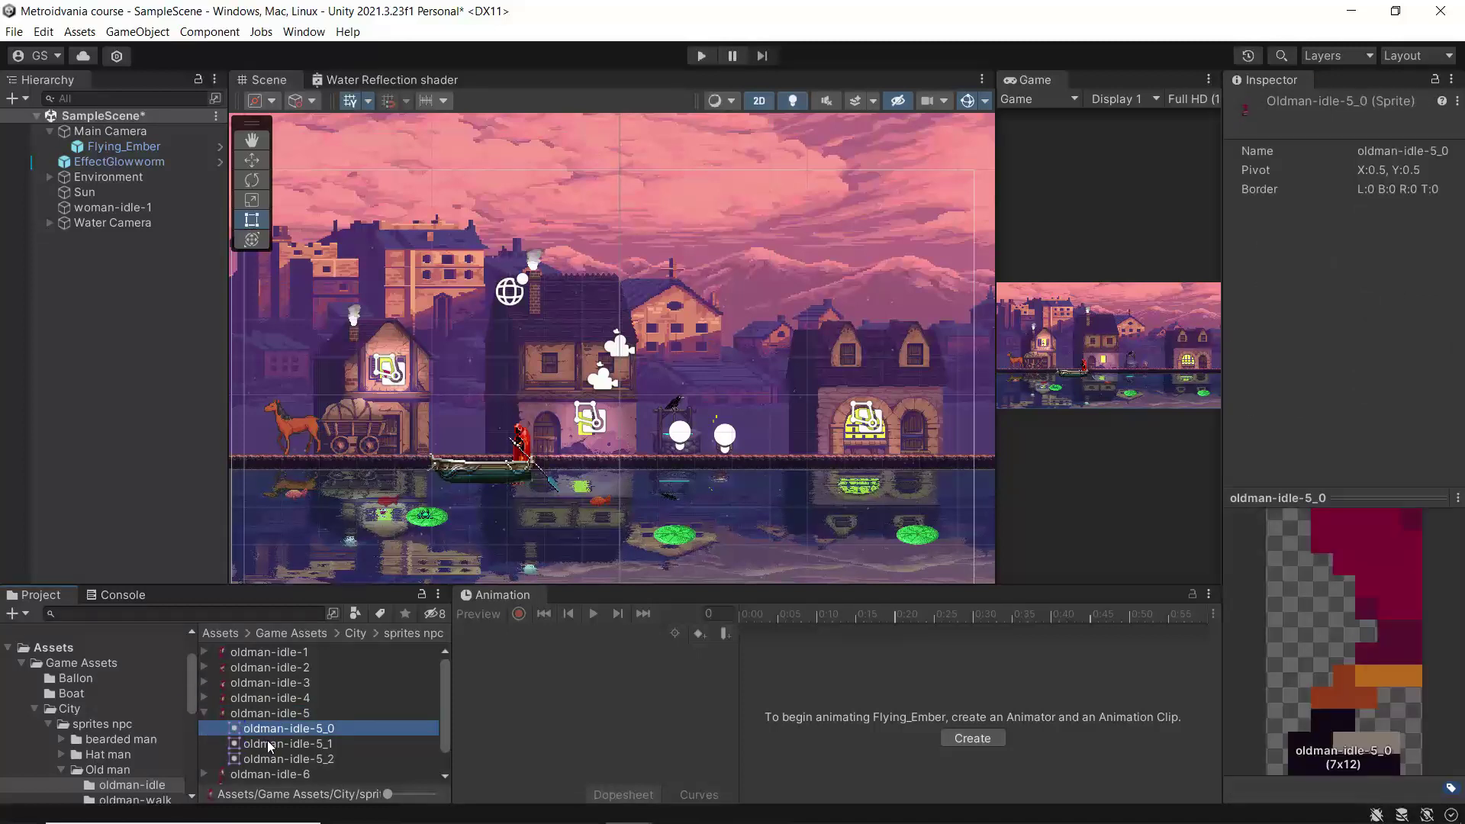
{"action": "left_click", "coordinate": [268, 744]}
{"action": "left_click_drag", "start_coordinate": [268, 743], "coordinate": [298, 416]}
Scale the old man sprite to 2 × 2 and enable Flip X
{"action": "left_click", "coordinate": [1306, 219]}
{"action": "type", "text": "2"}
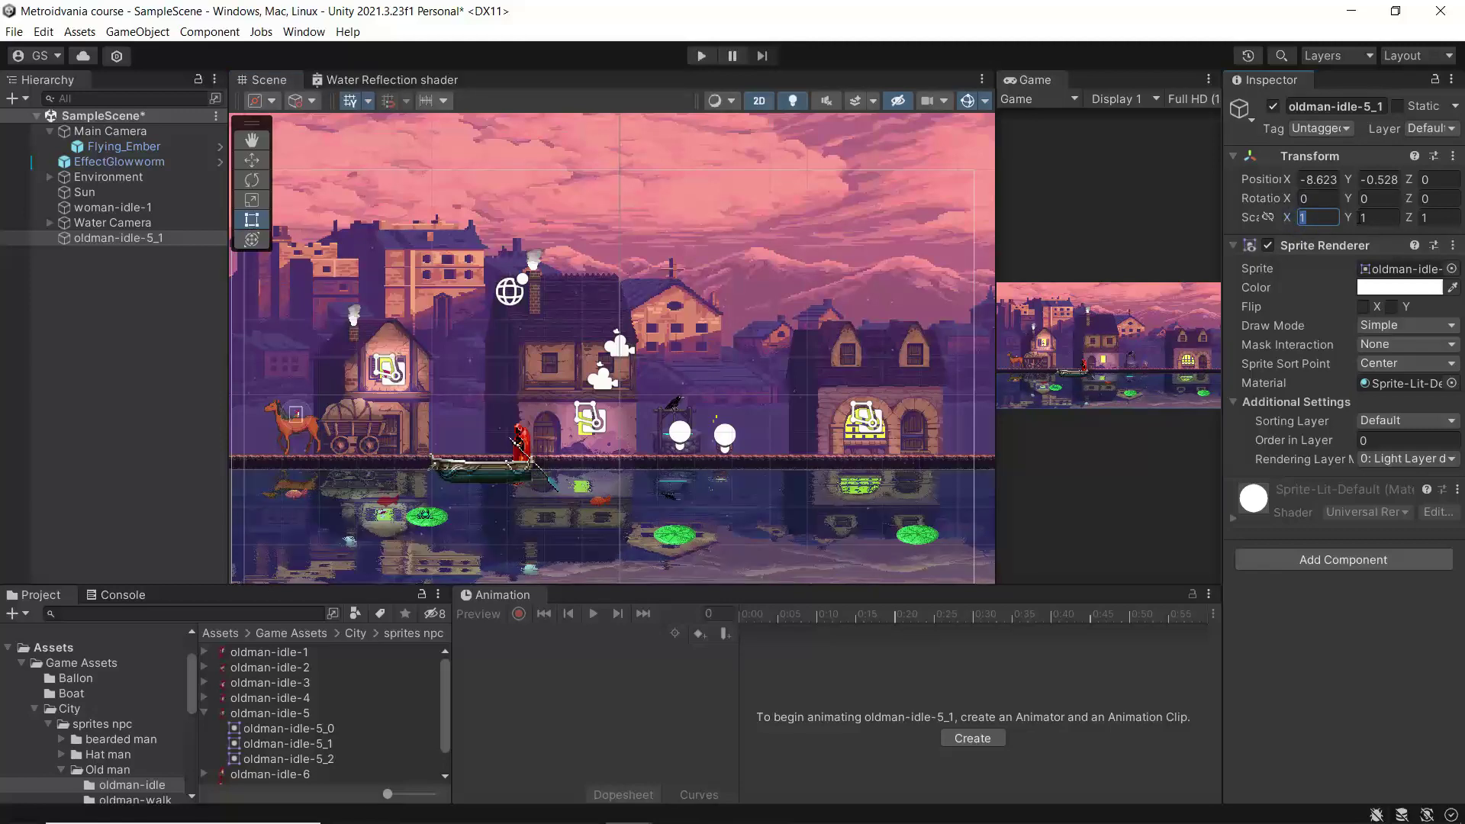
{"action": "left_click", "coordinate": [1382, 217]}
{"action": "type", "text": "2"}
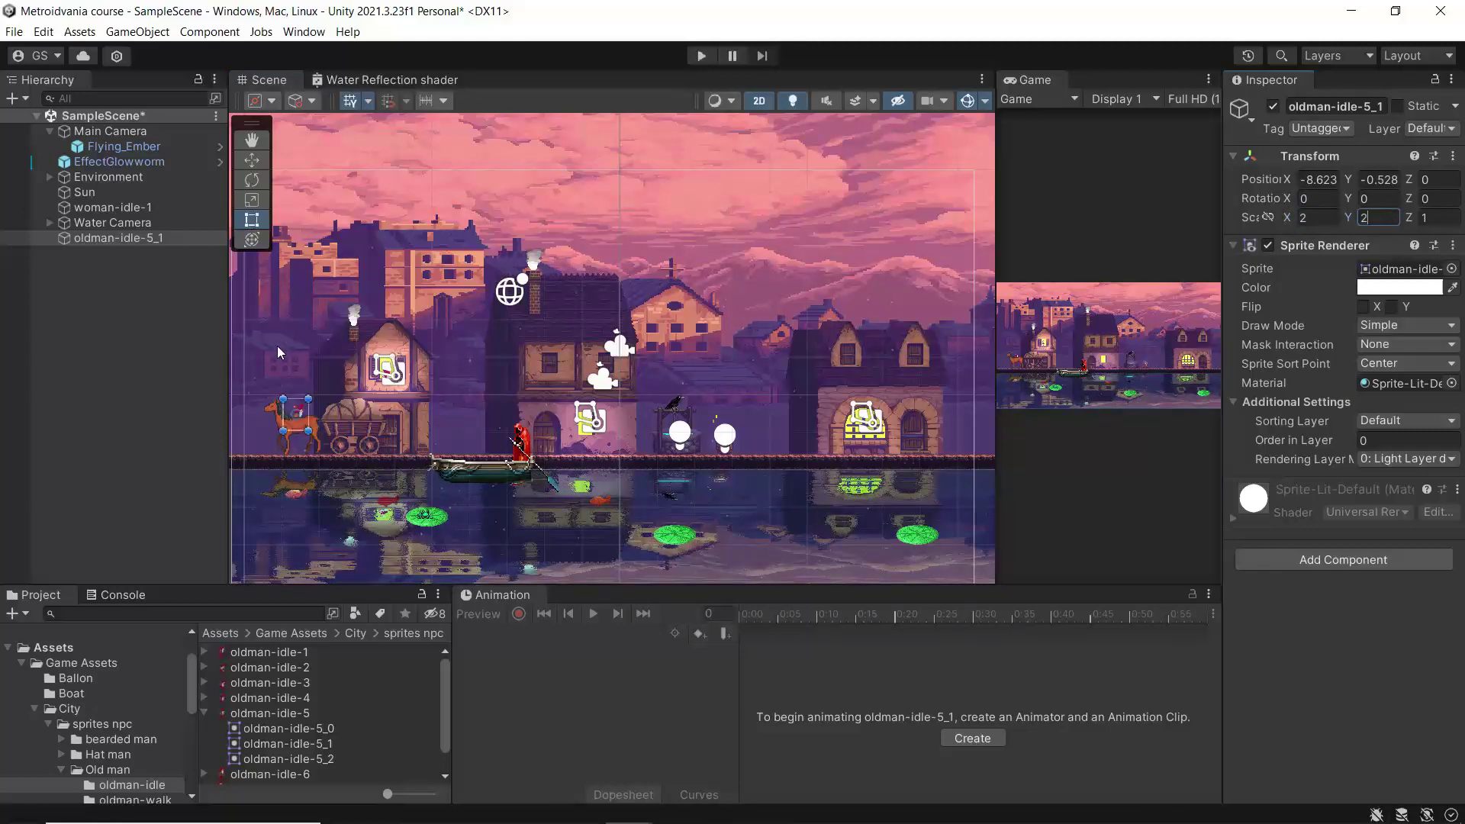
{"action": "scroll", "coordinate": [277, 346], "scroll_direction": "up", "scroll_amount": 4}
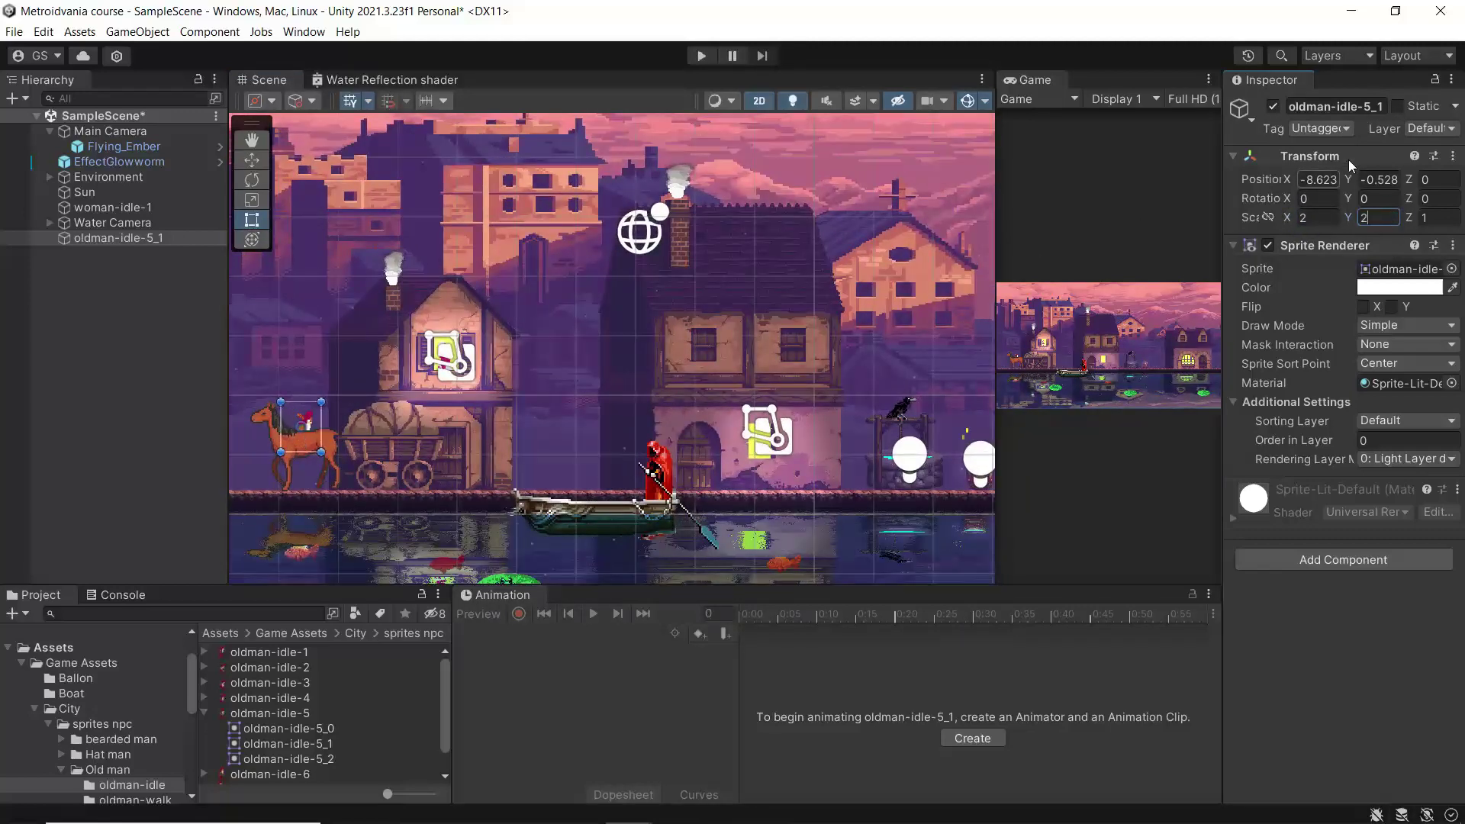
{"action": "left_click", "coordinate": [1363, 306]}
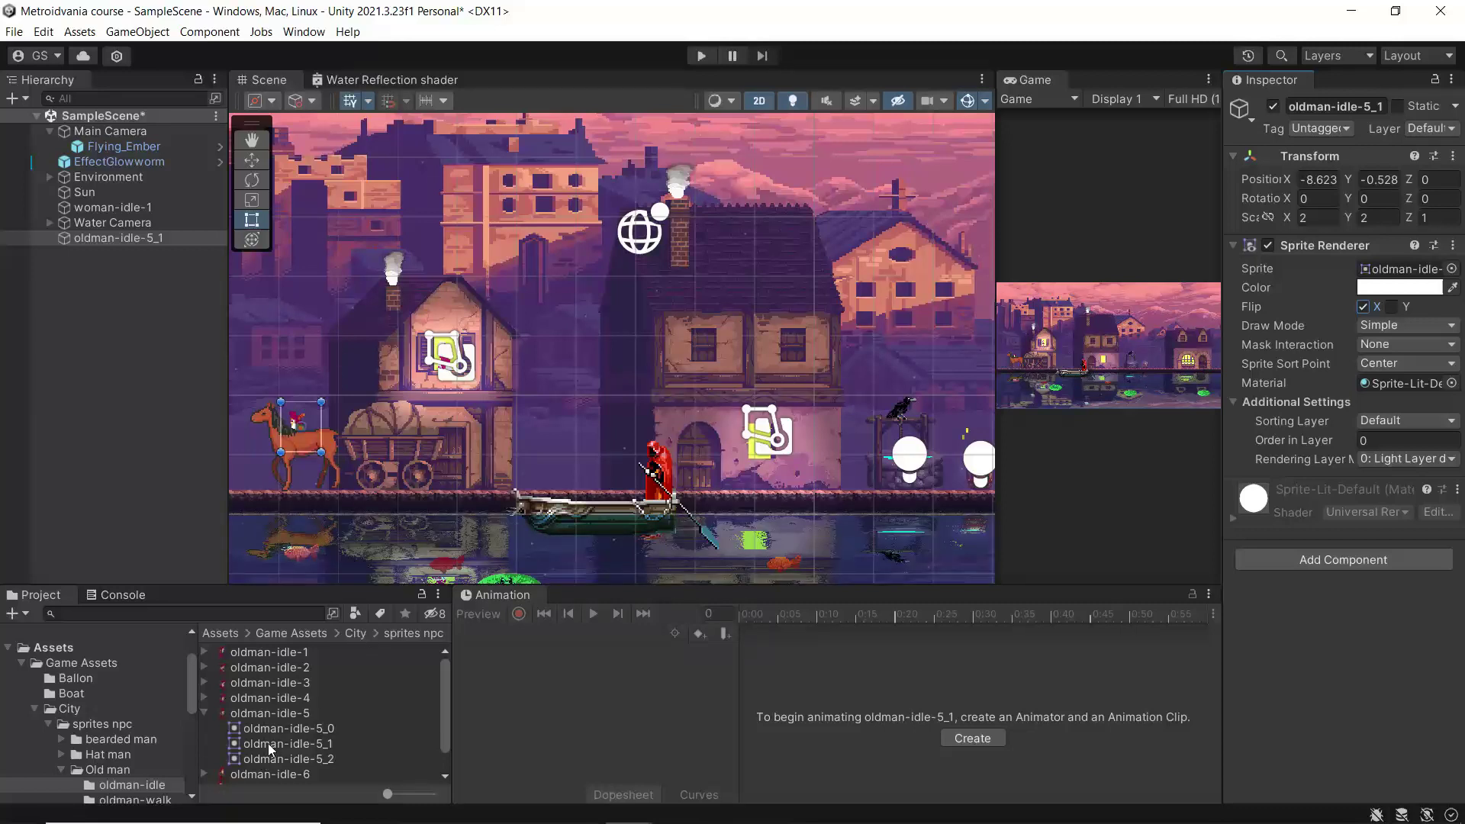
Move the old man slightly right and up onto the horse
{"action": "left_click", "coordinate": [250, 160]}
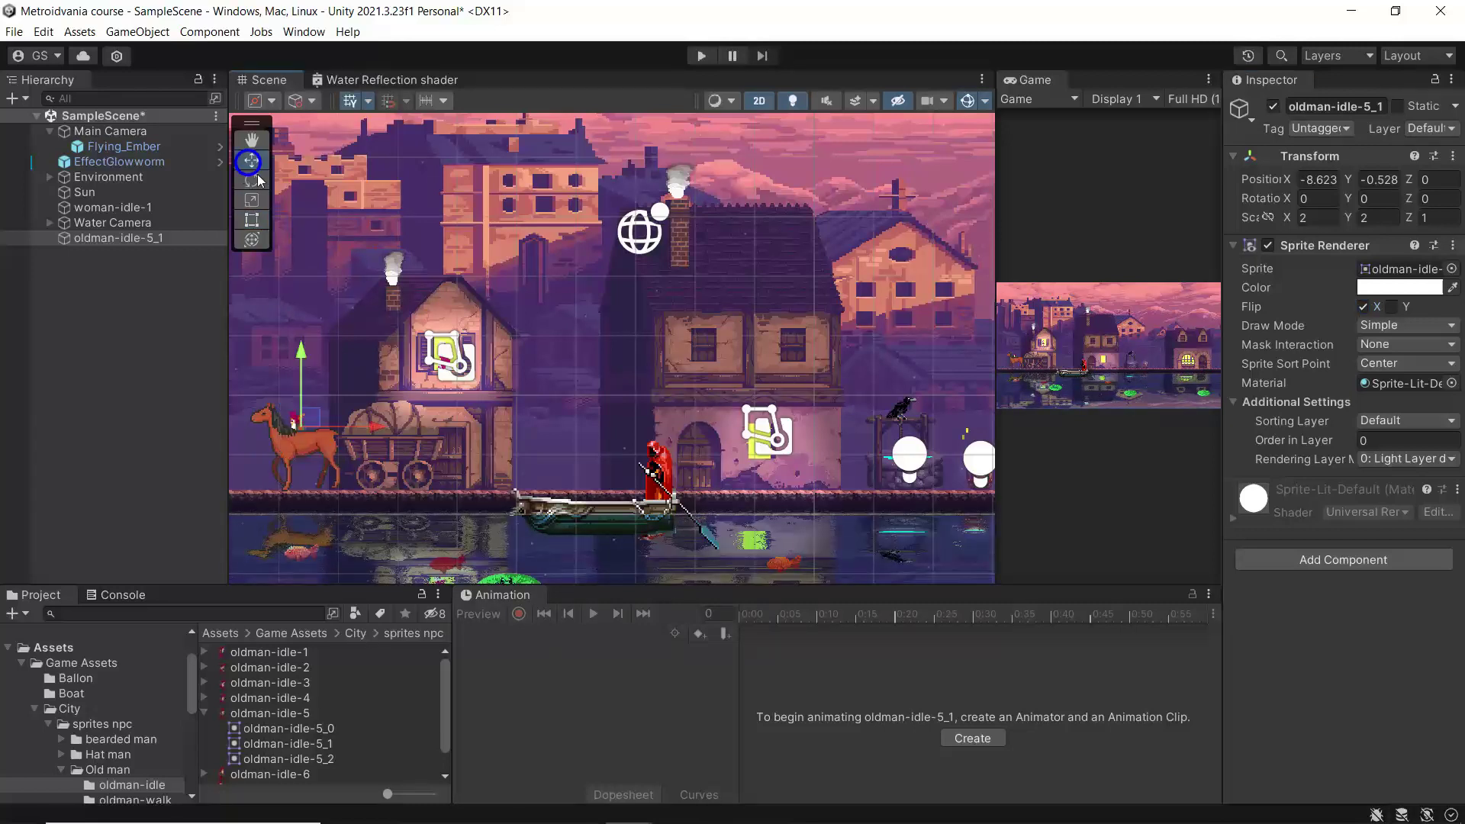
{"action": "left_click_drag", "start_coordinate": [362, 432], "coordinate": [377, 427]}
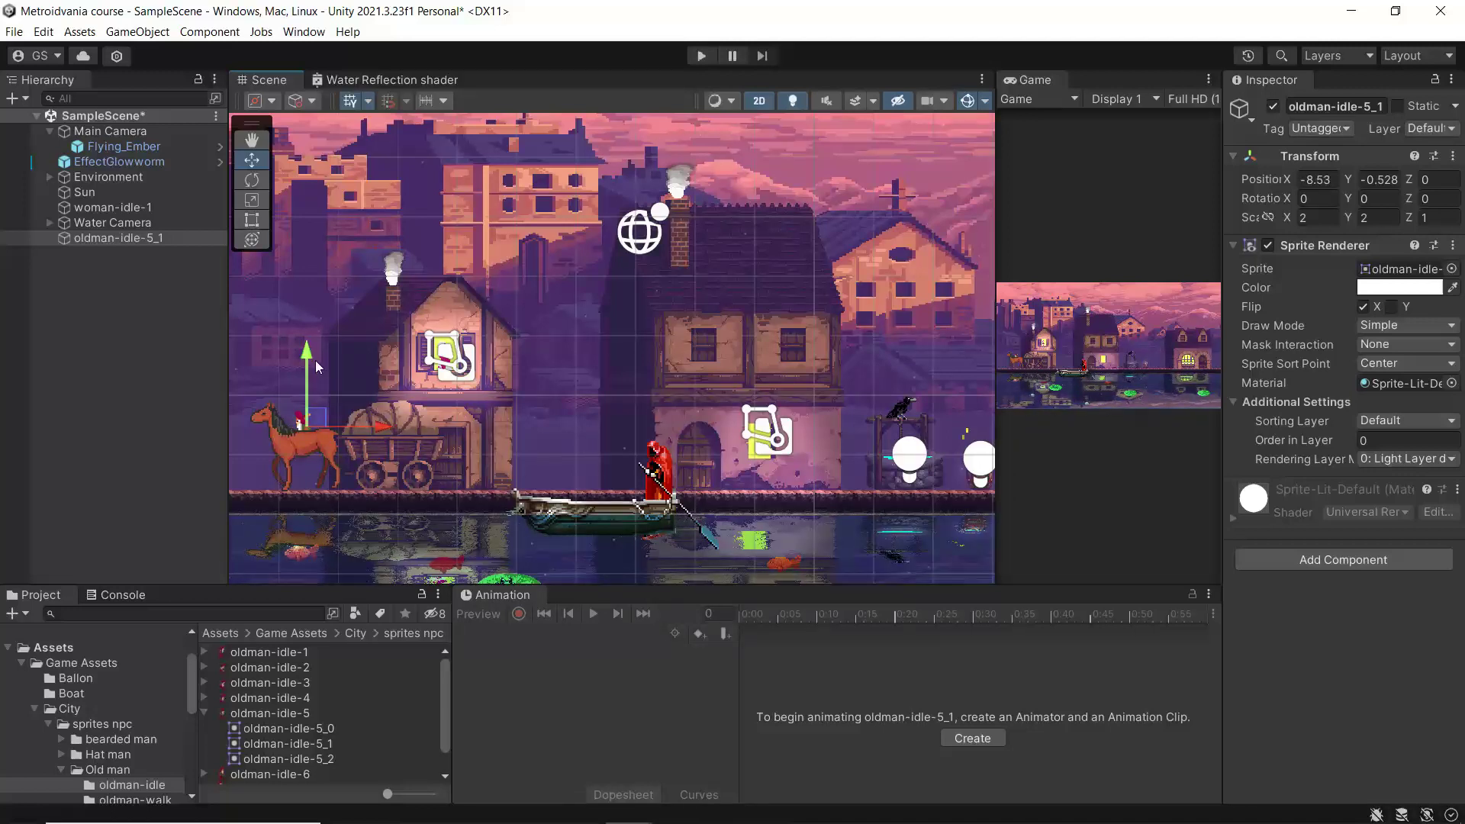
{"action": "left_click_drag", "start_coordinate": [309, 355], "coordinate": [309, 345]}
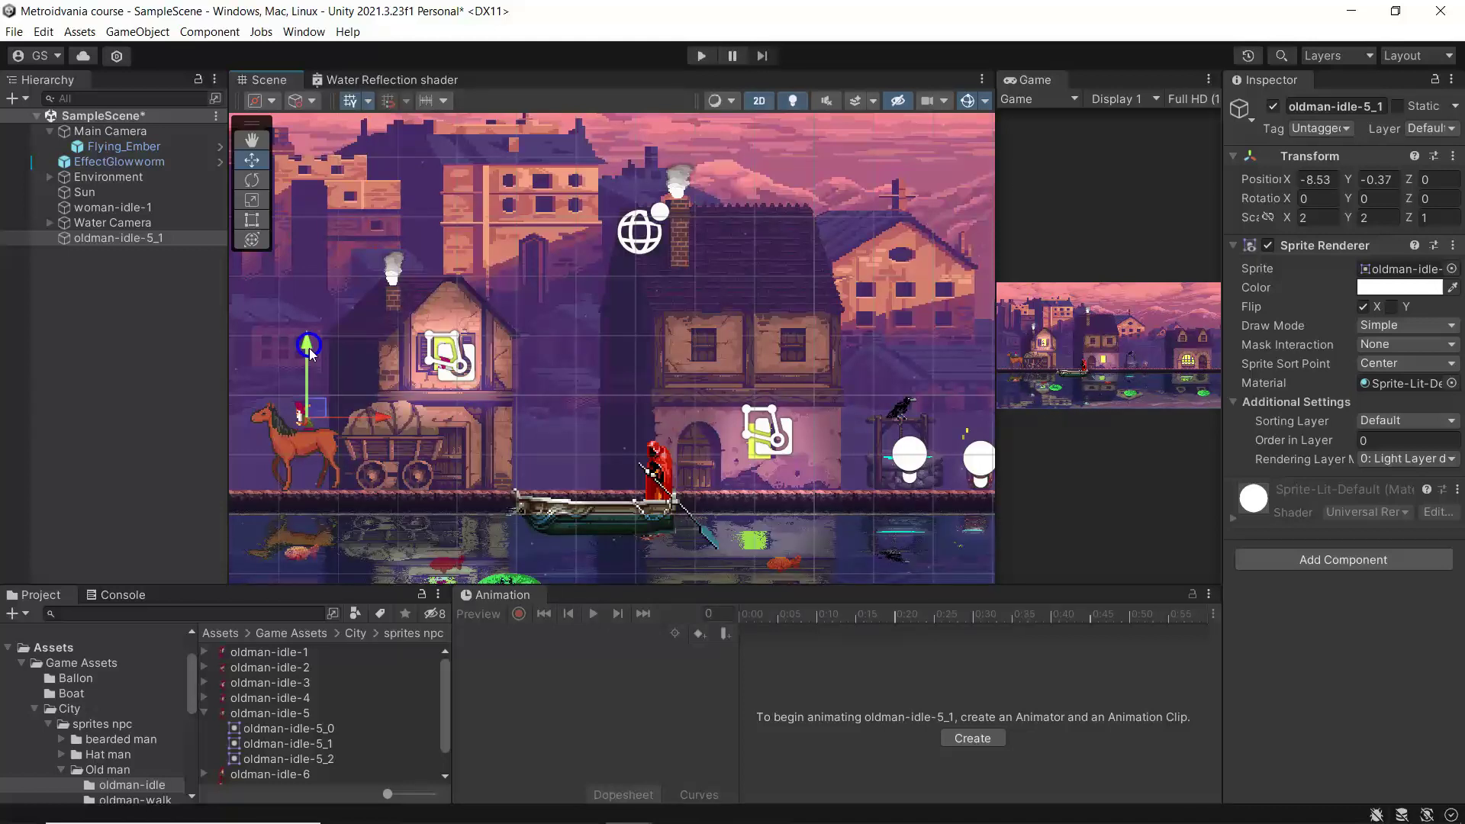
Place the oldman-idle-5_0 sub-sprite into the scene over the horse
{"action": "left_click", "coordinate": [278, 752]}
{"action": "left_click", "coordinate": [278, 745]}
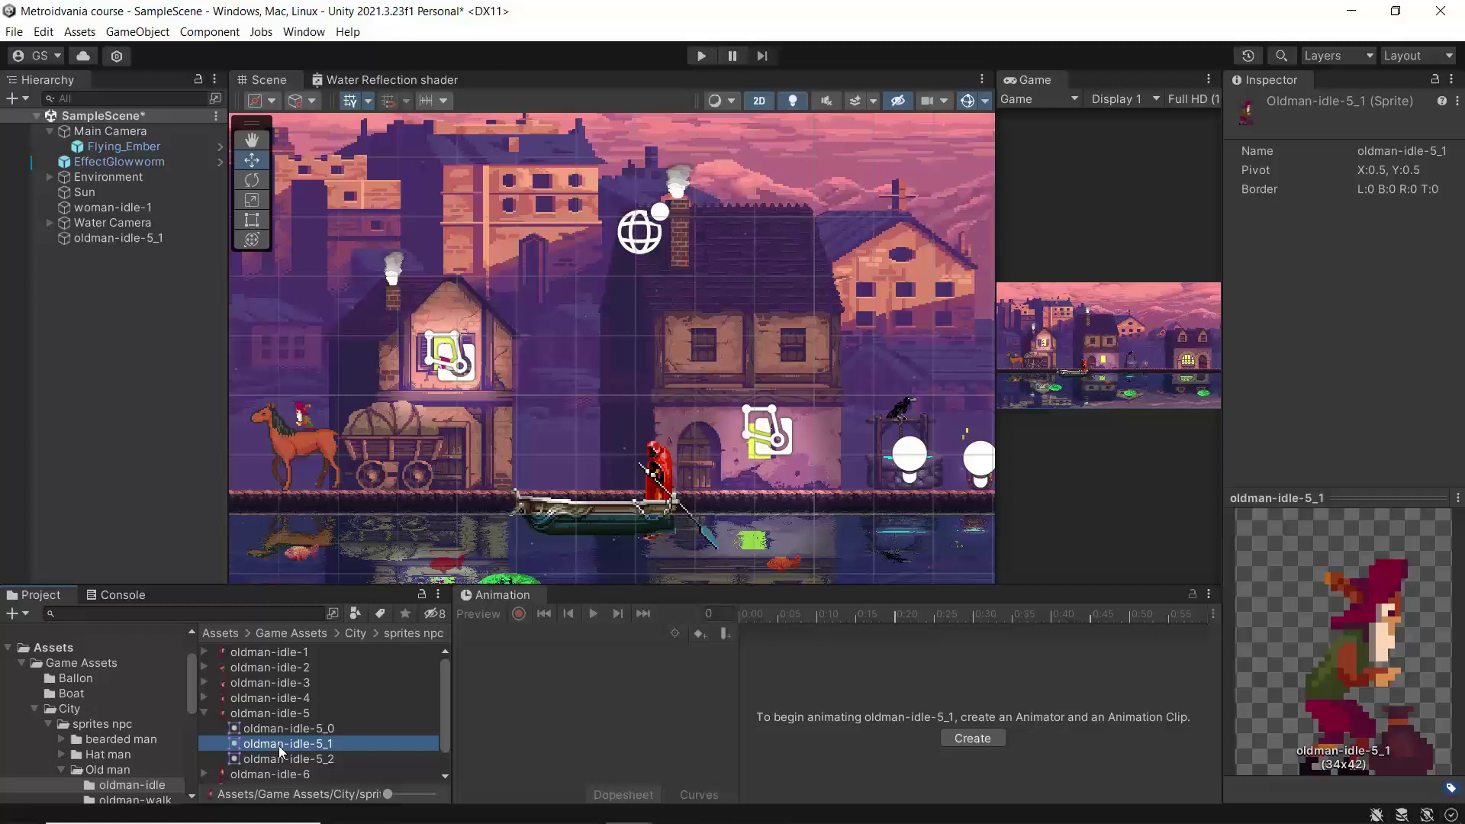
{"action": "left_click", "coordinate": [281, 760]}
{"action": "left_click", "coordinate": [281, 726]}
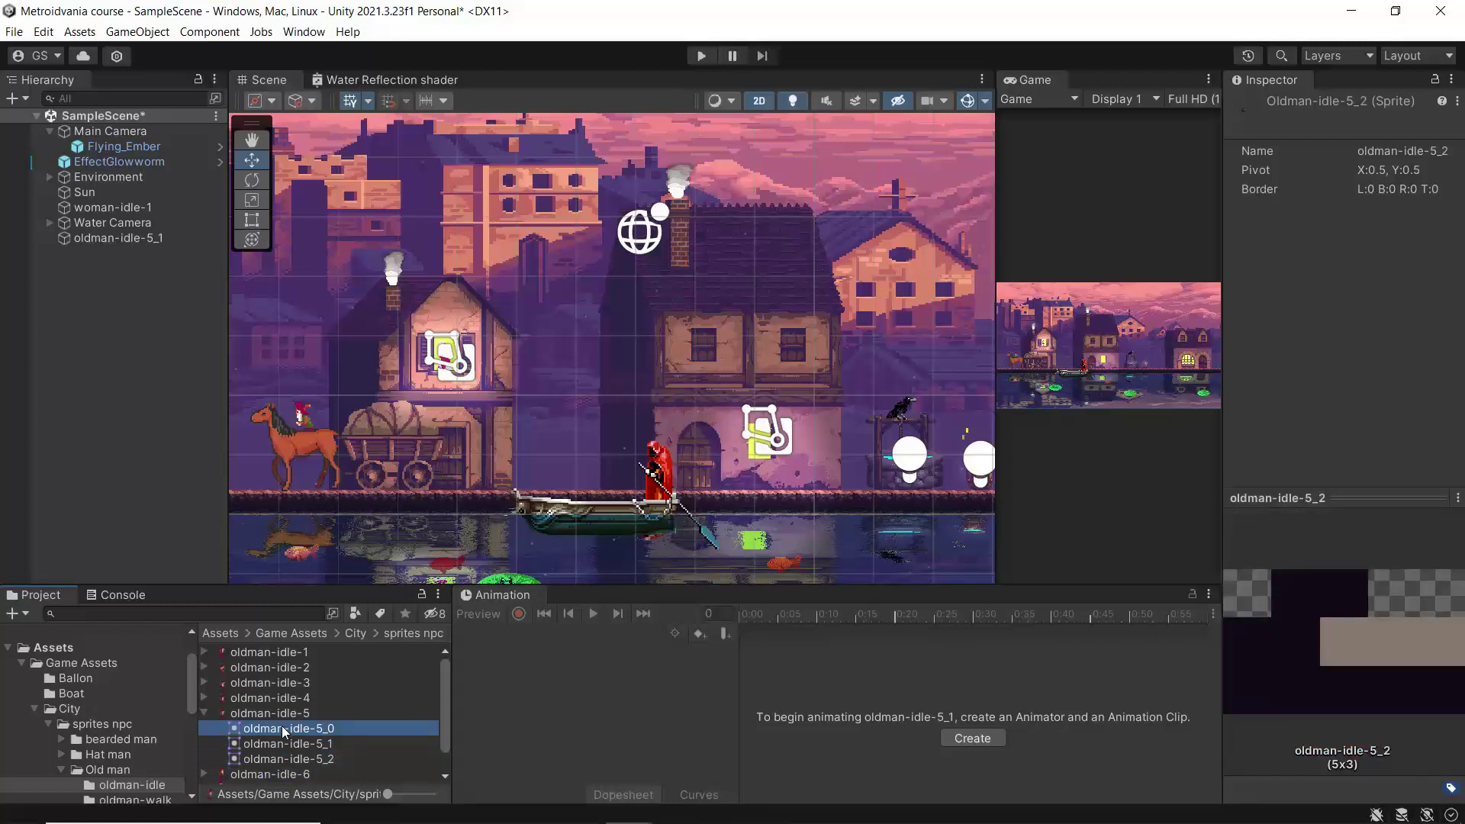
{"action": "left_click_drag", "start_coordinate": [282, 725], "coordinate": [305, 435]}
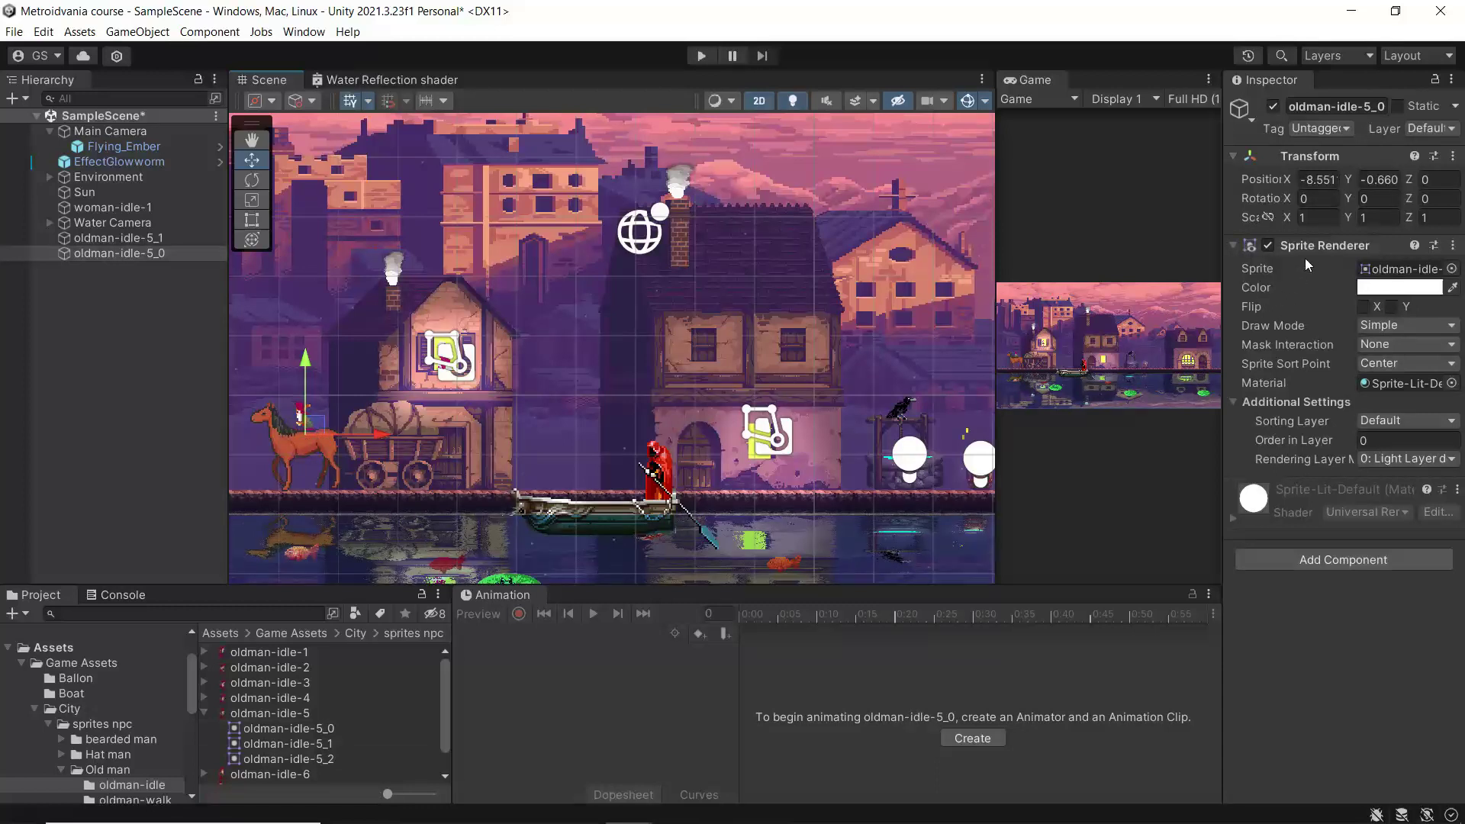
Scale oldman-idle-5_0 to 2 × 2 and set its Order in Layer to 4
{"action": "left_click", "coordinate": [1316, 218]}
{"action": "type", "text": "2"}
{"action": "key", "text": "Tab"}
{"action": "type", "text": "2"}
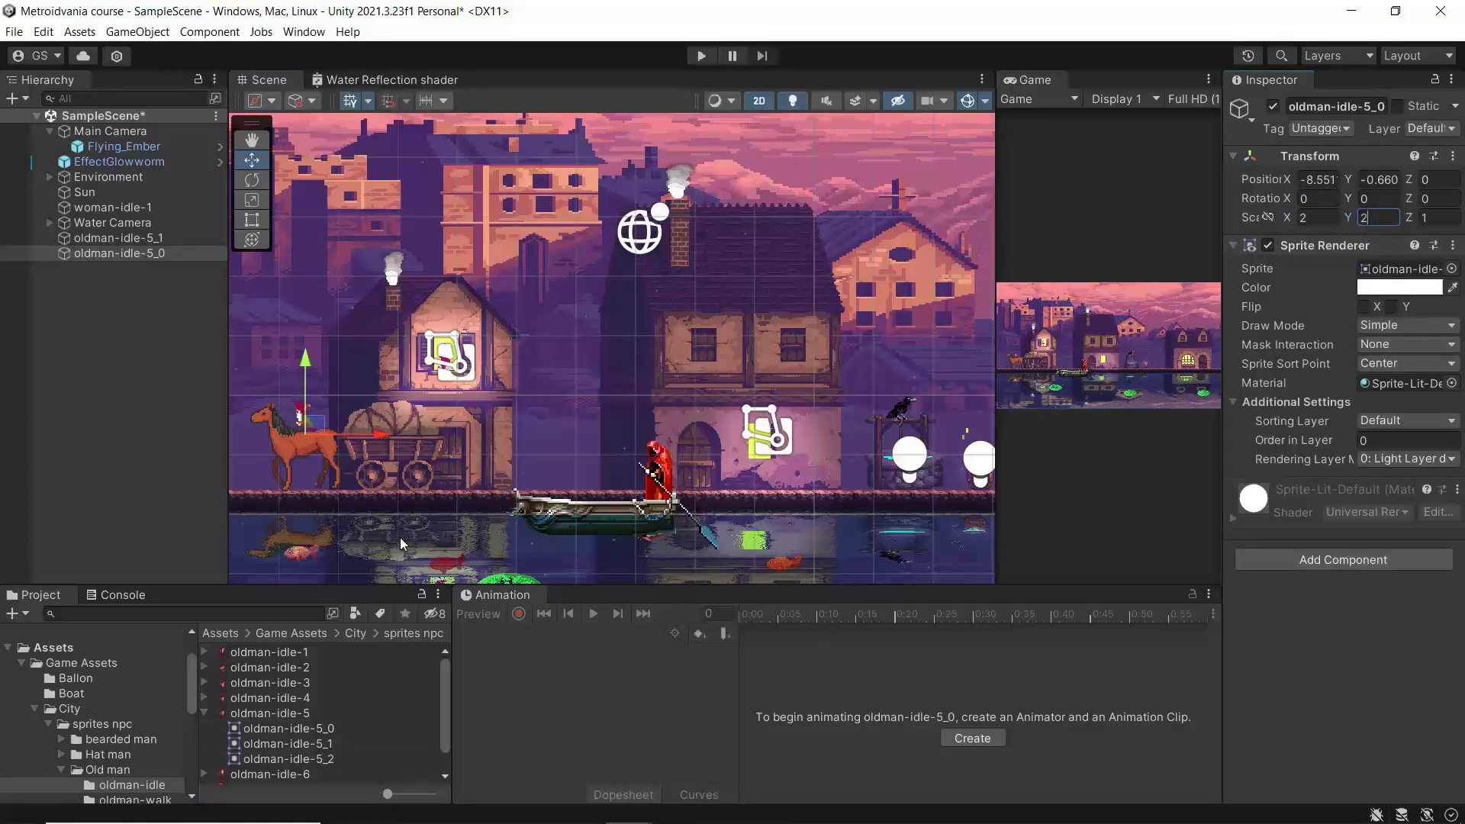
{"action": "left_click", "coordinate": [1389, 440]}
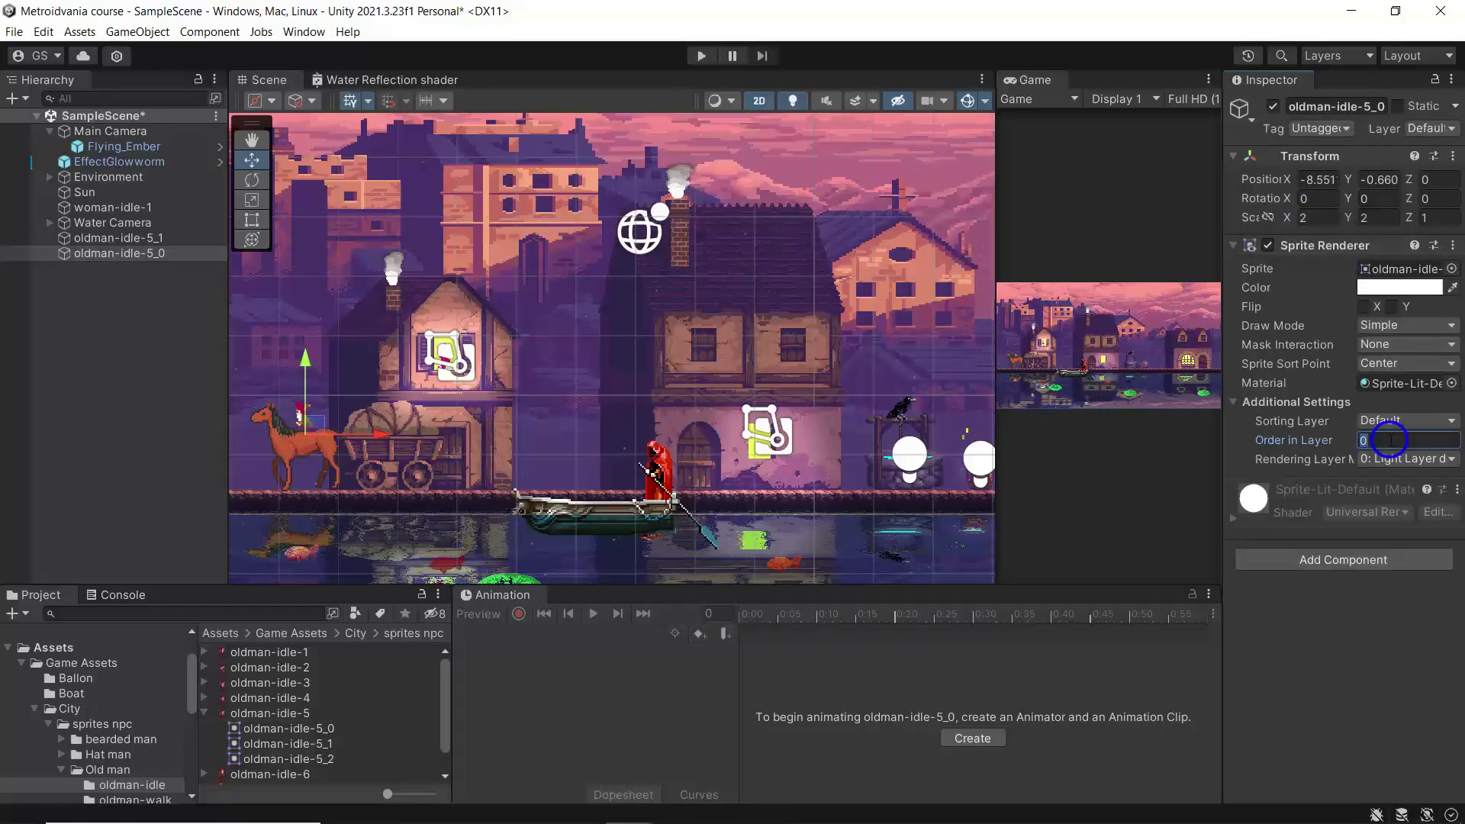
{"action": "type", "text": "3"}
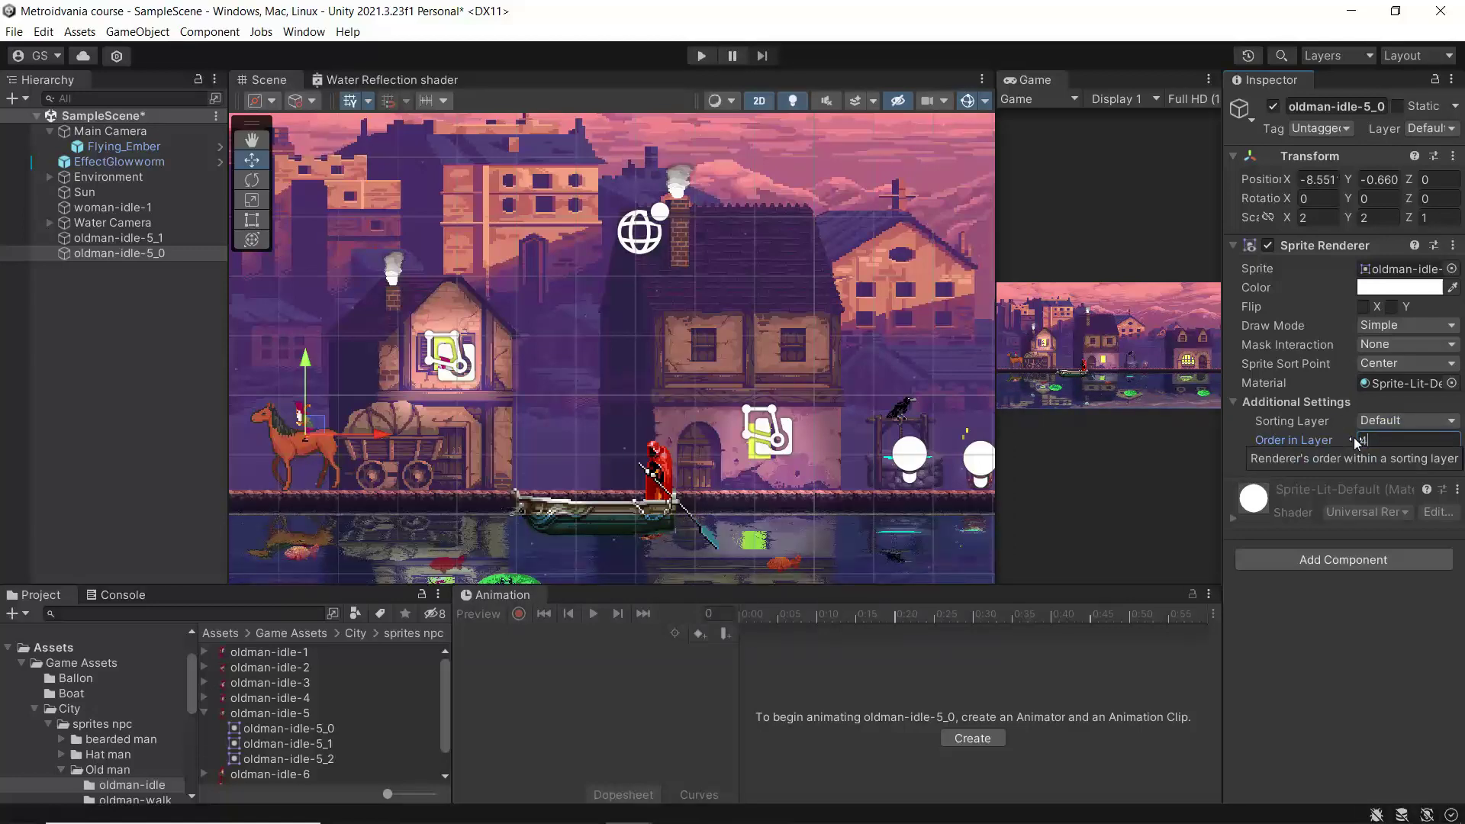
{"action": "type", "text": "4"}
Nudge the old man sprite slightly left on the horse
{"action": "scroll", "coordinate": [291, 415], "scroll_direction": "up", "scroll_amount": 4}
{"action": "scroll", "coordinate": [353, 454], "scroll_direction": "up", "scroll_amount": 3}
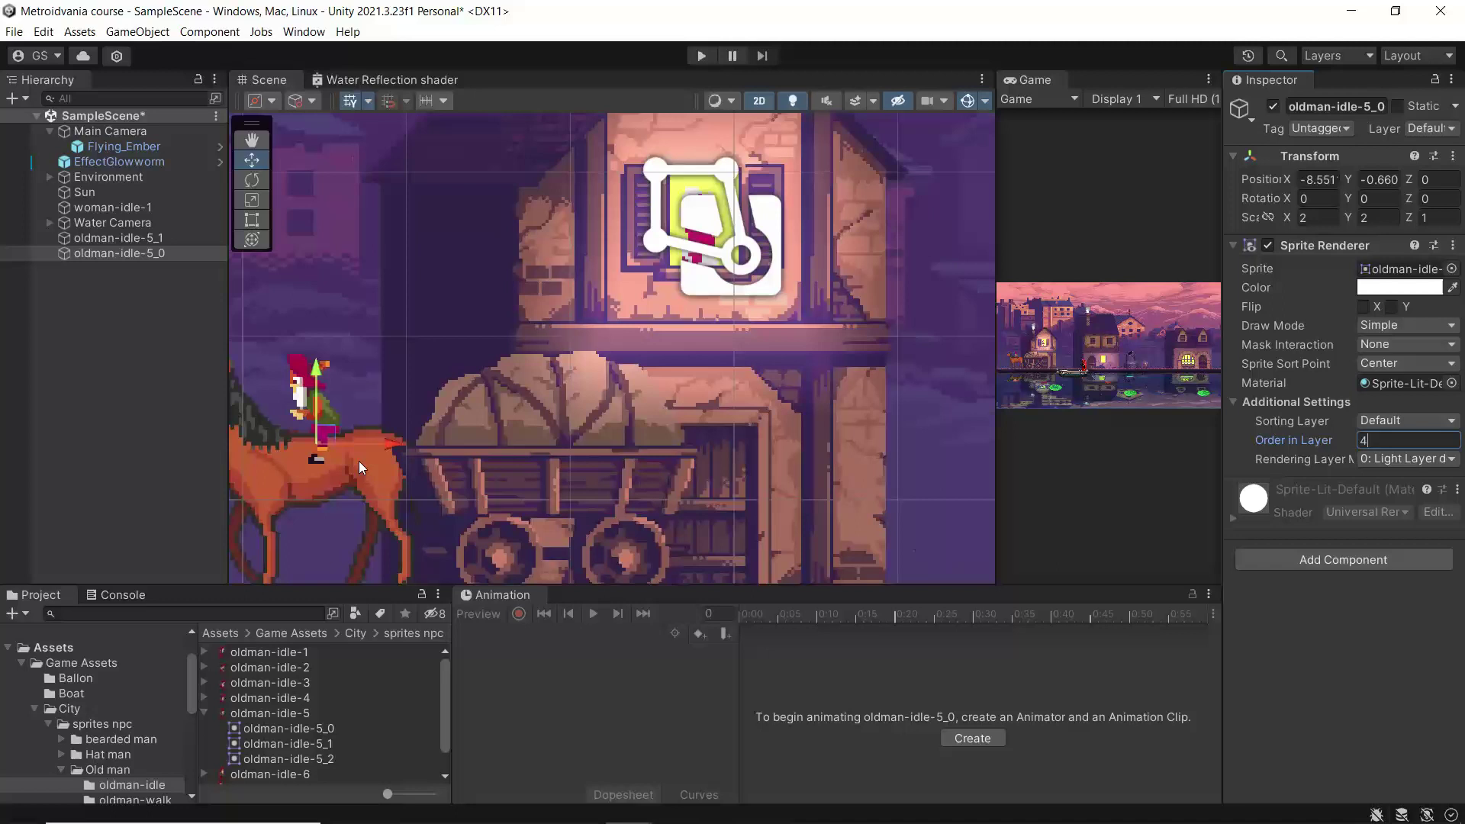
{"action": "mouse_move", "coordinate": [392, 448]}
{"action": "left_mouse_down"}
{"action": "mouse_move", "coordinate": [372, 443]}
{"action": "mouse_move", "coordinate": [388, 445]}
{"action": "left_mouse_up"}
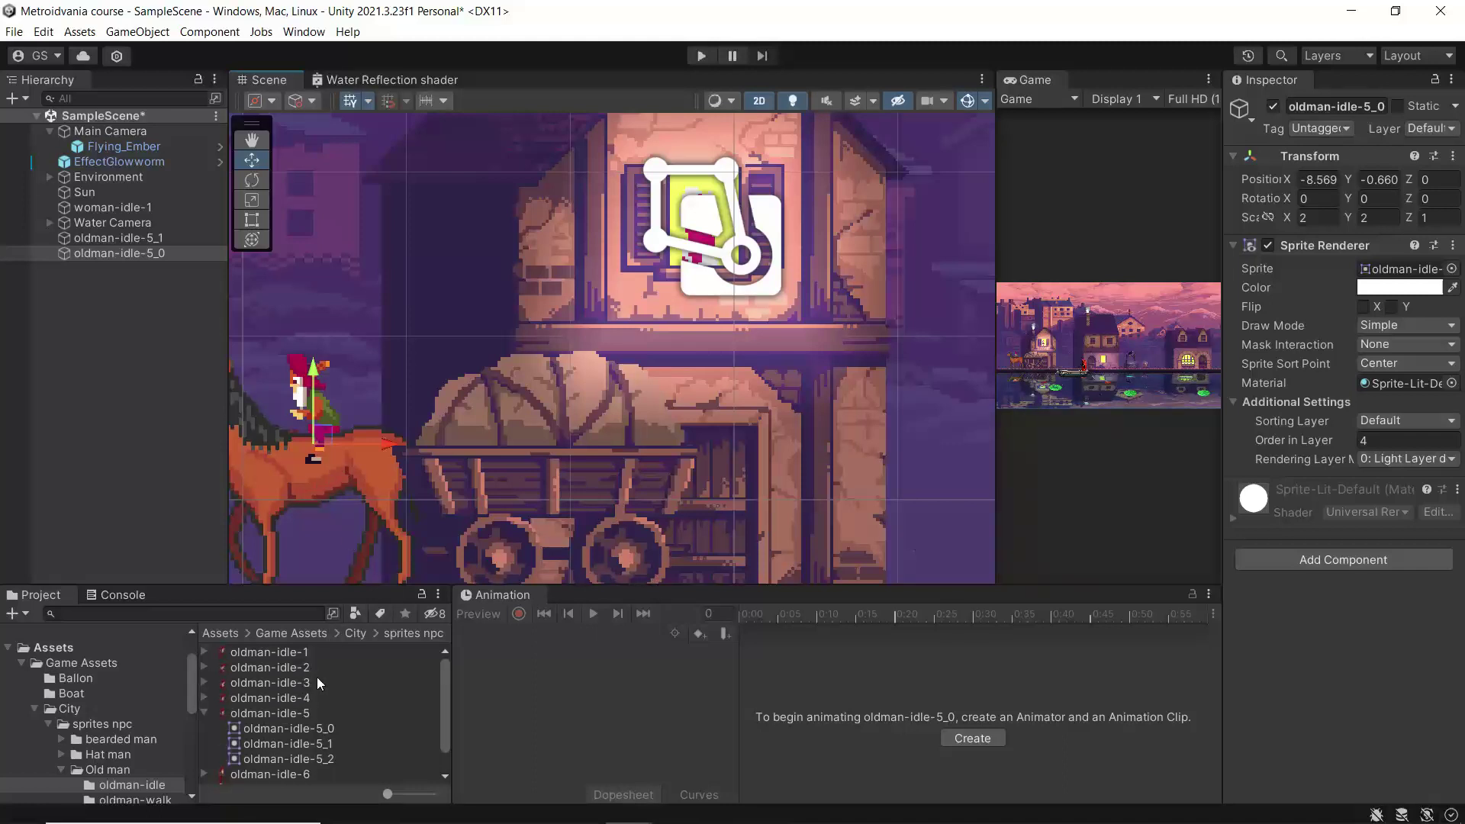
{"action": "scroll", "coordinate": [288, 658], "scroll_direction": "down", "scroll_amount": 2}
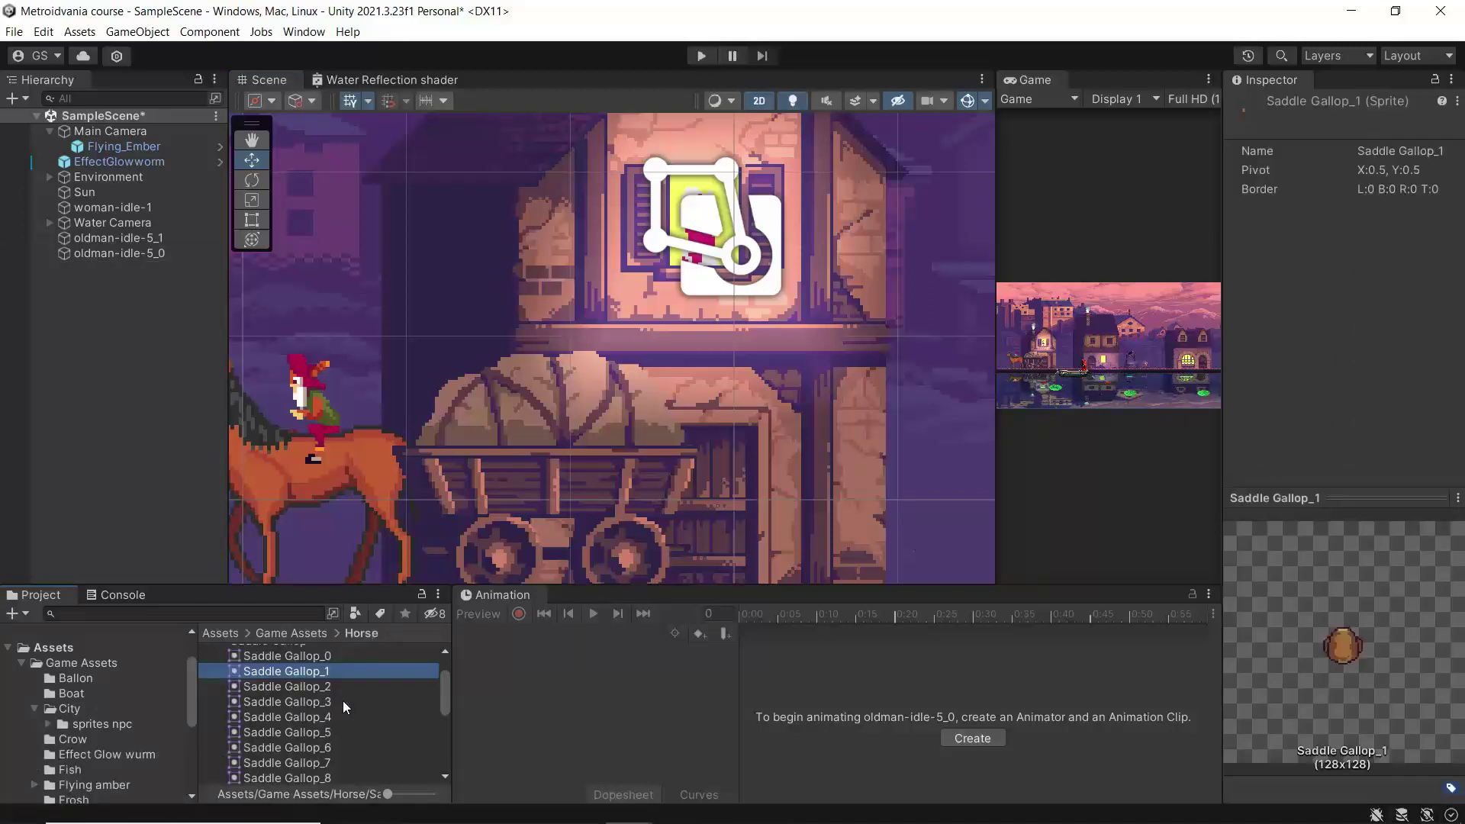
Open Game Assets > Horse and place the Saddle Gallop_23 sprite on the horse
{"action": "left_click", "coordinate": [72, 664]}
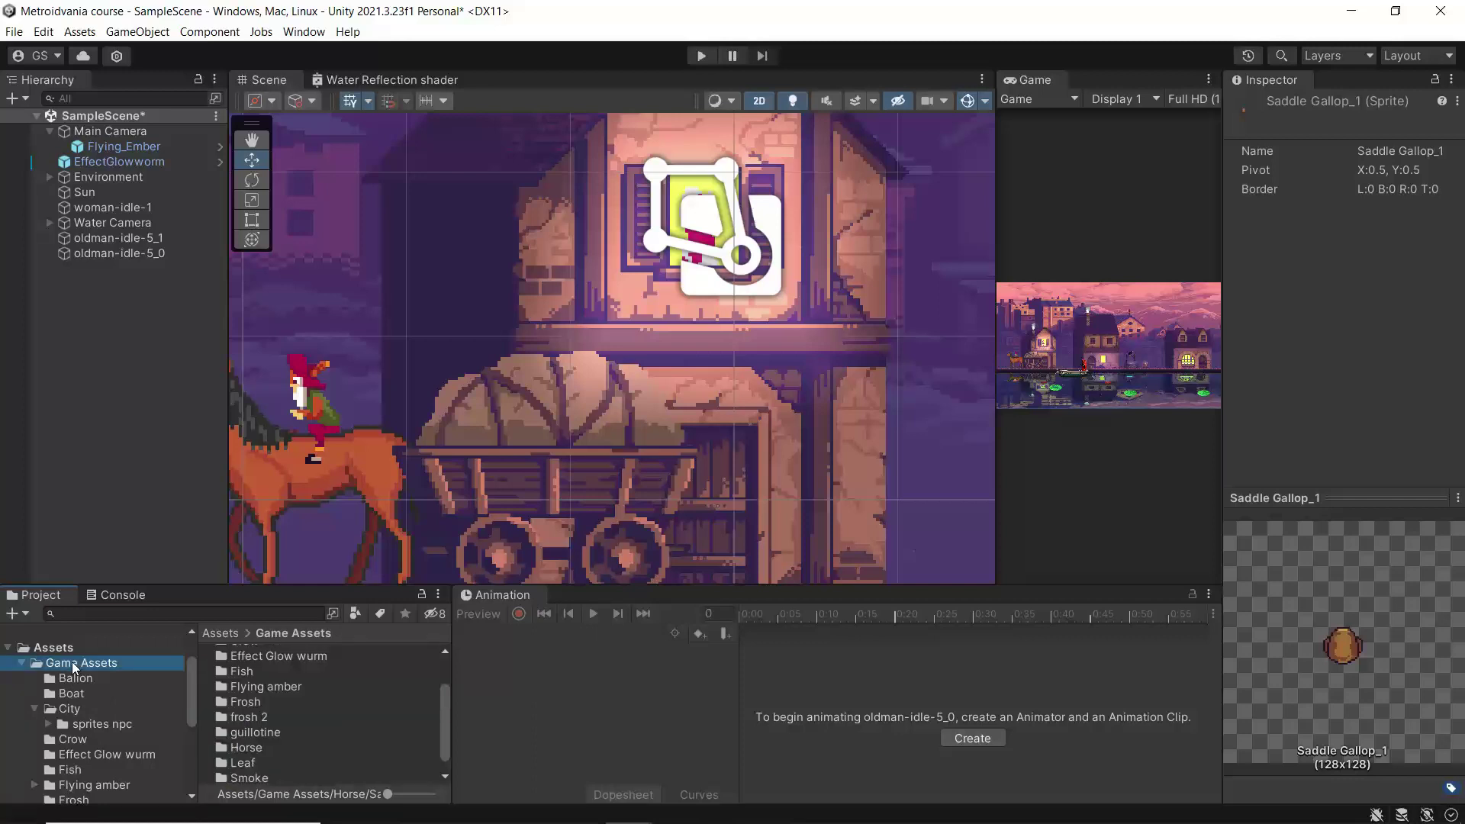
{"action": "double_click", "coordinate": [260, 748]}
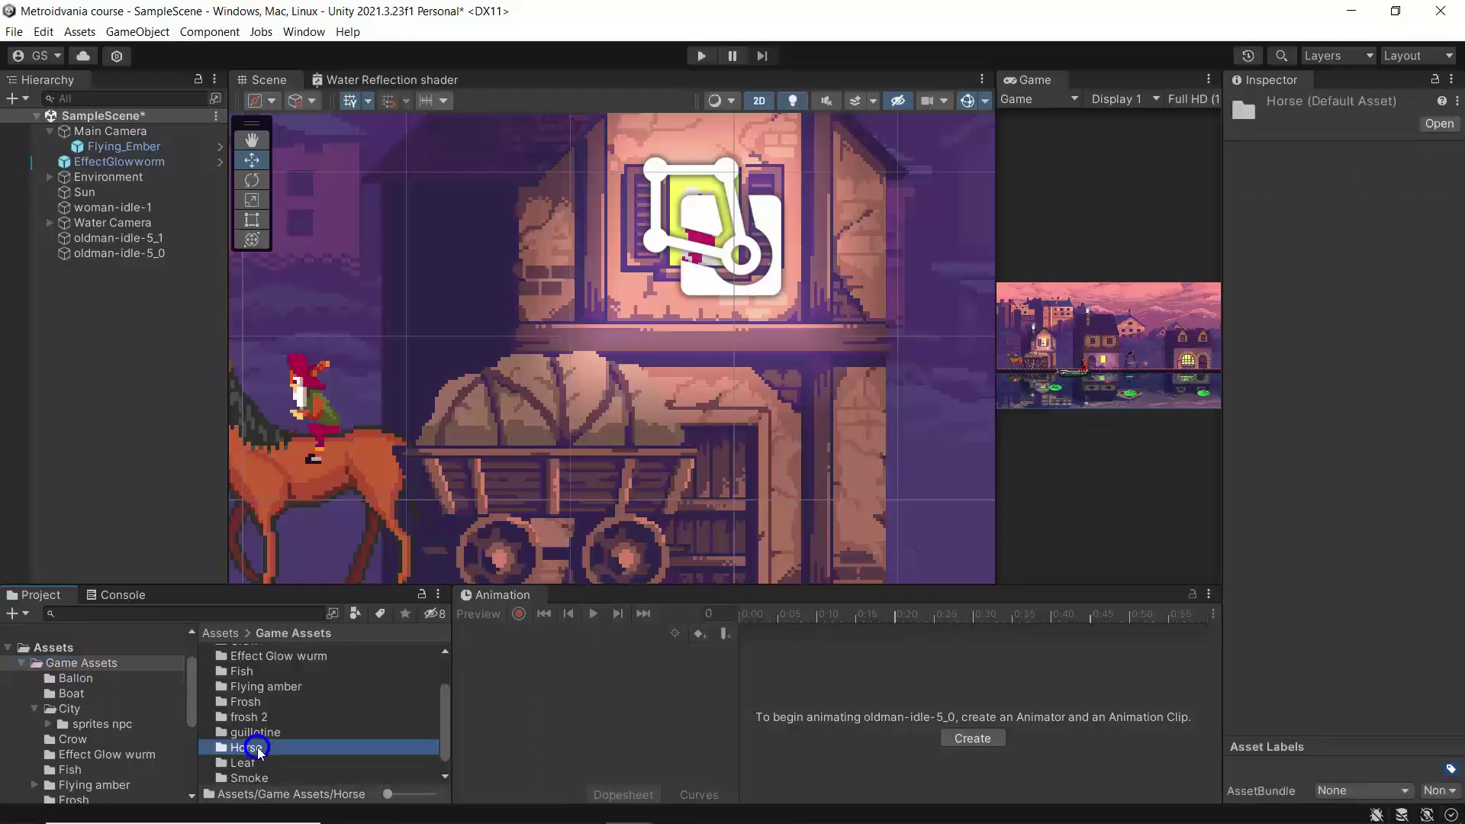
{"action": "scroll", "coordinate": [349, 698], "scroll_direction": "down", "scroll_amount": 5}
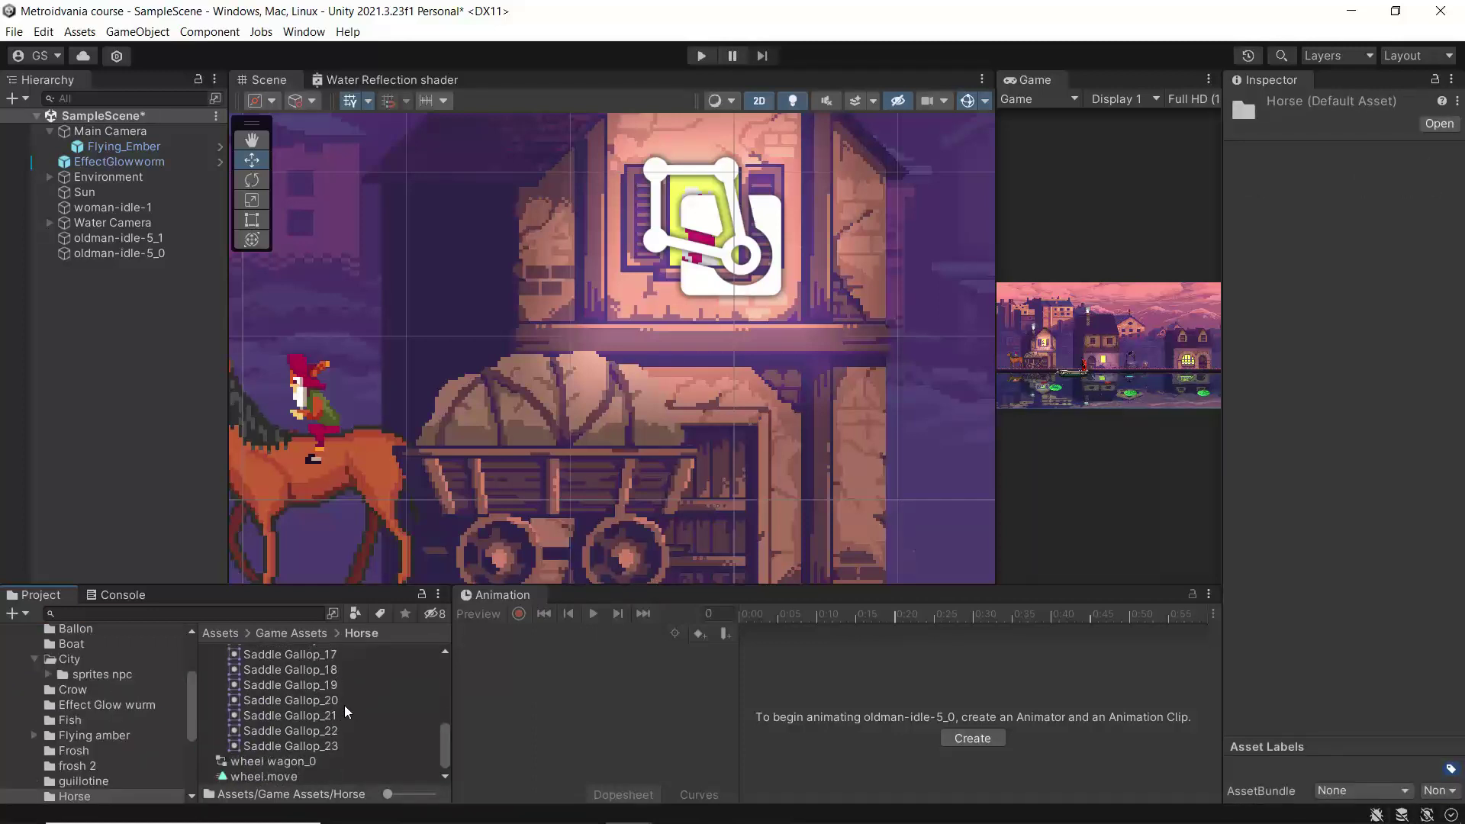
{"action": "left_click", "coordinate": [321, 747]}
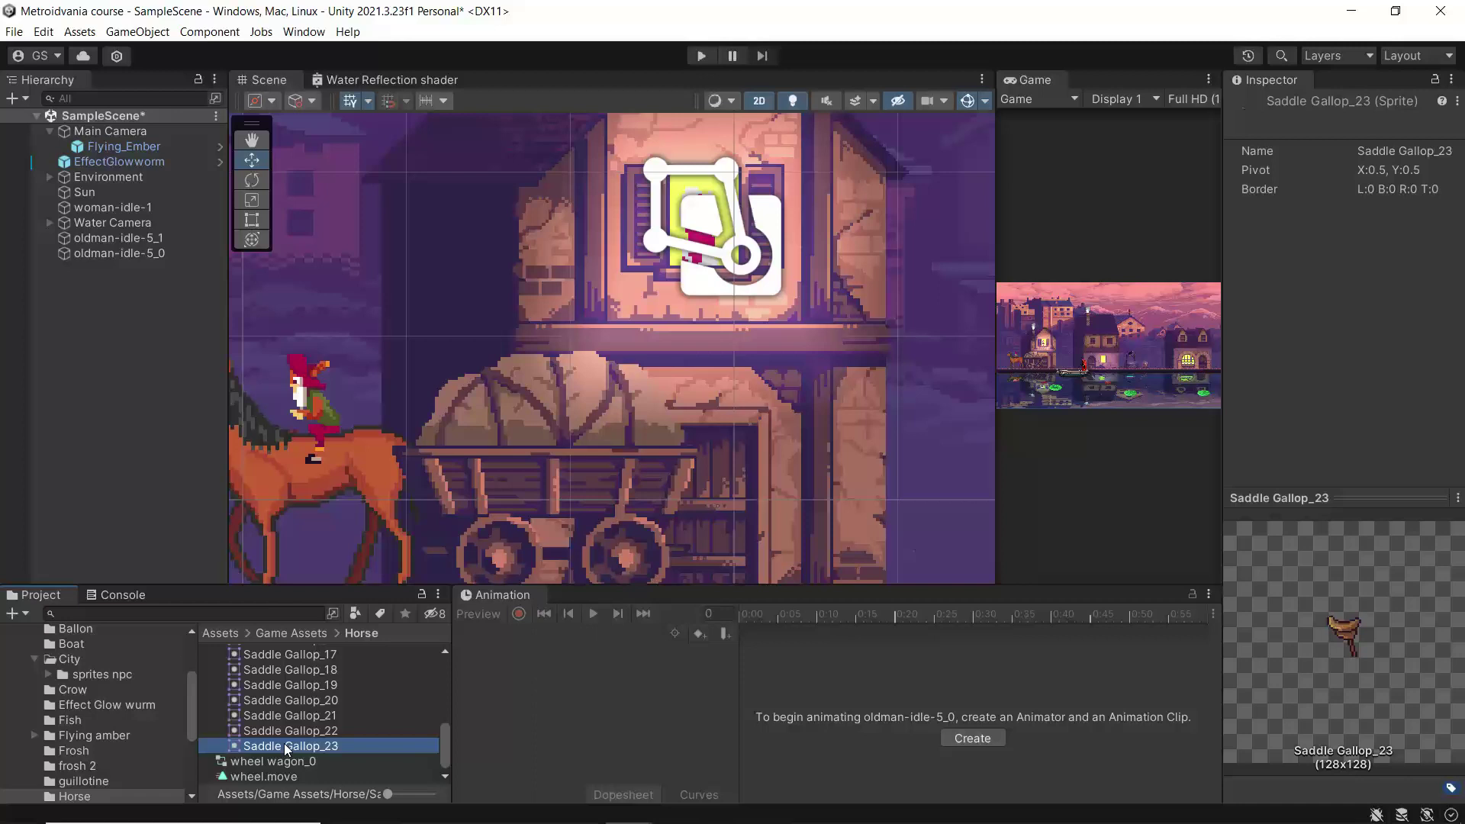
{"action": "left_click_drag", "start_coordinate": [285, 748], "coordinate": [314, 451]}
Give the saddle Order in Layer 4 and scale 2 × 2, and settle it onto the horse's back
{"action": "left_click", "coordinate": [1369, 440]}
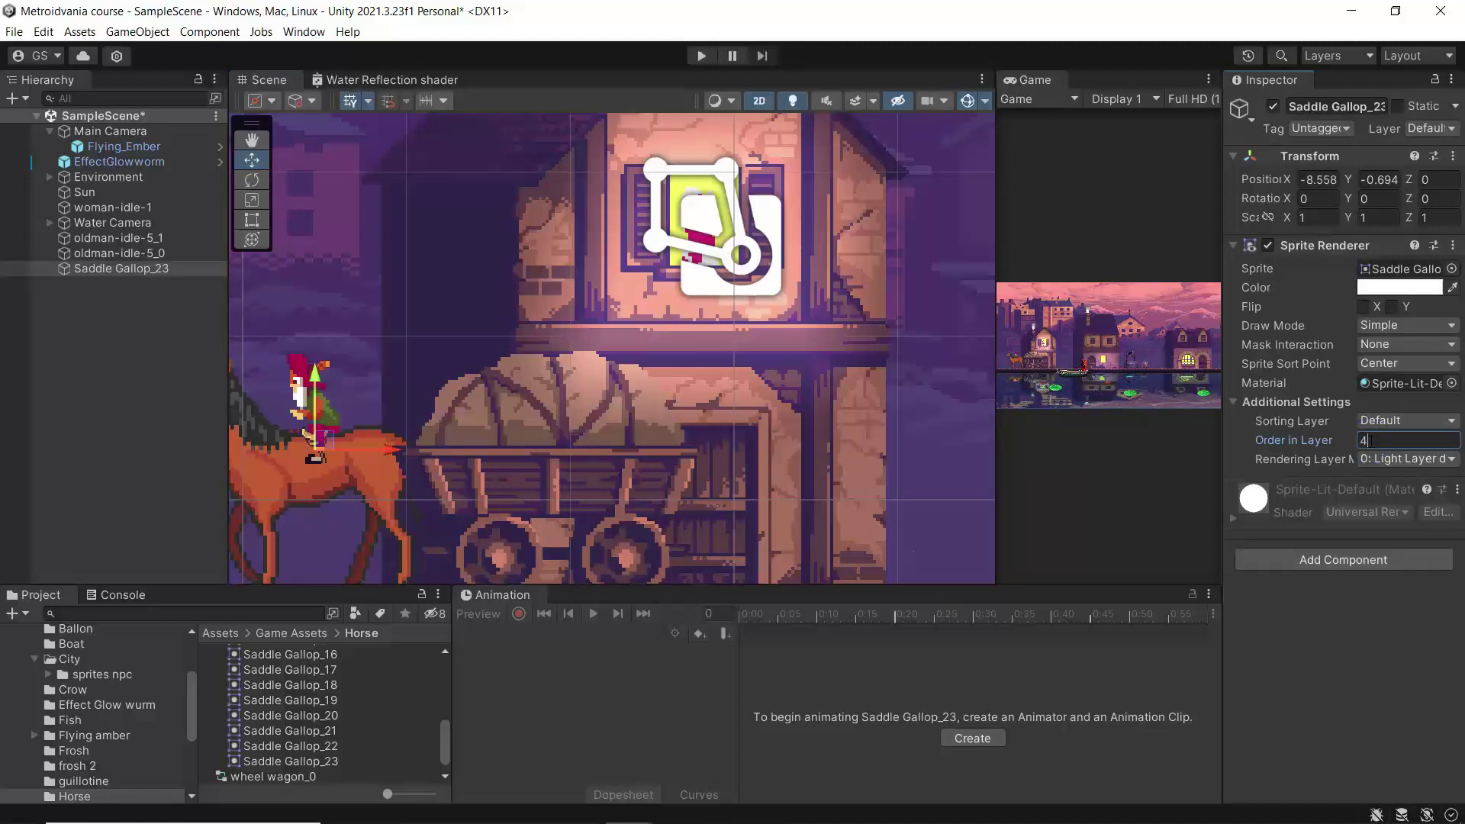
{"action": "left_click", "coordinate": [1309, 217]}
{"action": "type", "text": "2"}
{"action": "left_click", "coordinate": [1363, 217]}
{"action": "type", "text": "2"}
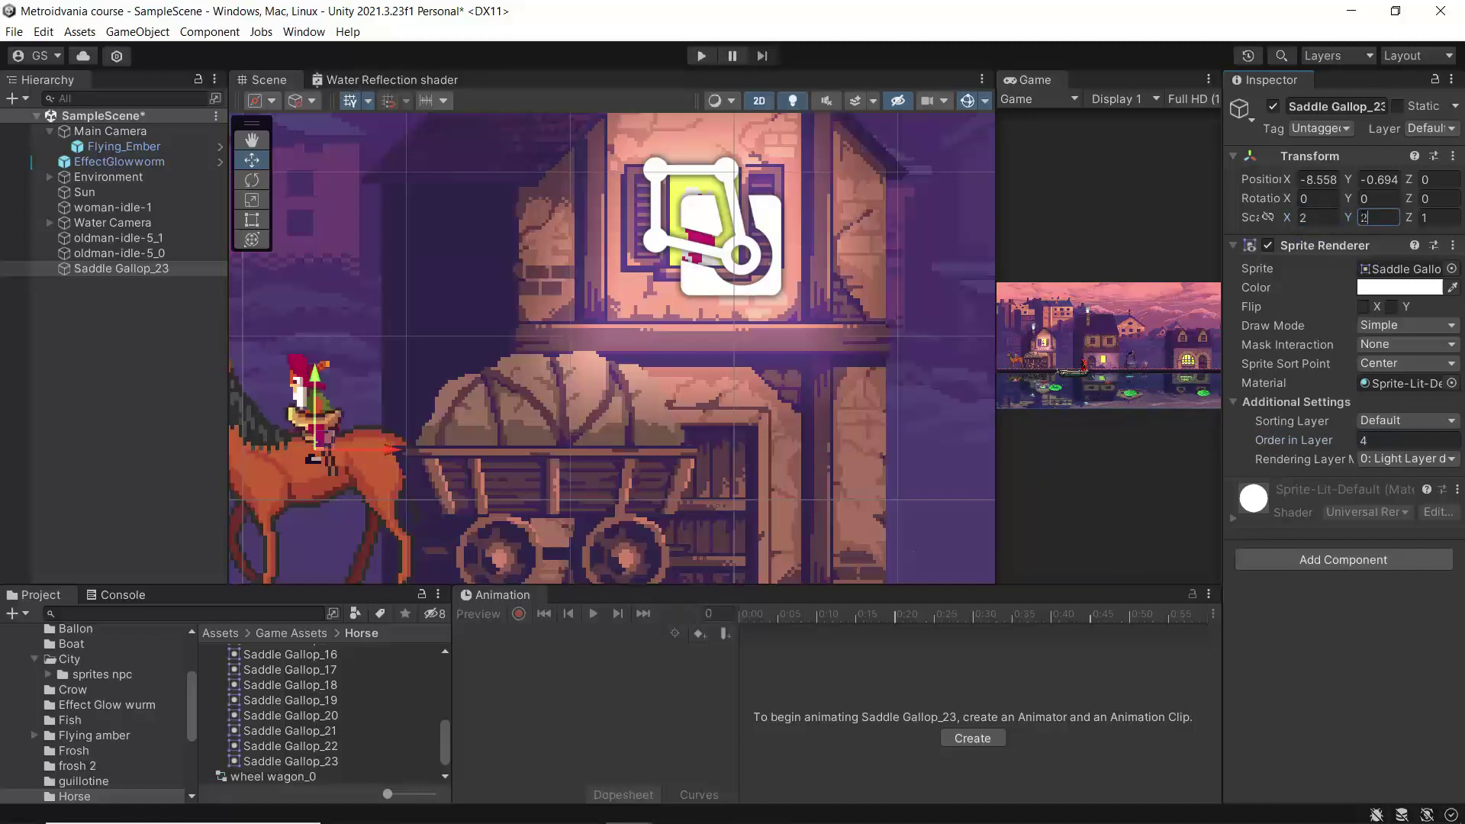
{"action": "left_click_drag", "start_coordinate": [317, 370], "coordinate": [318, 390]}
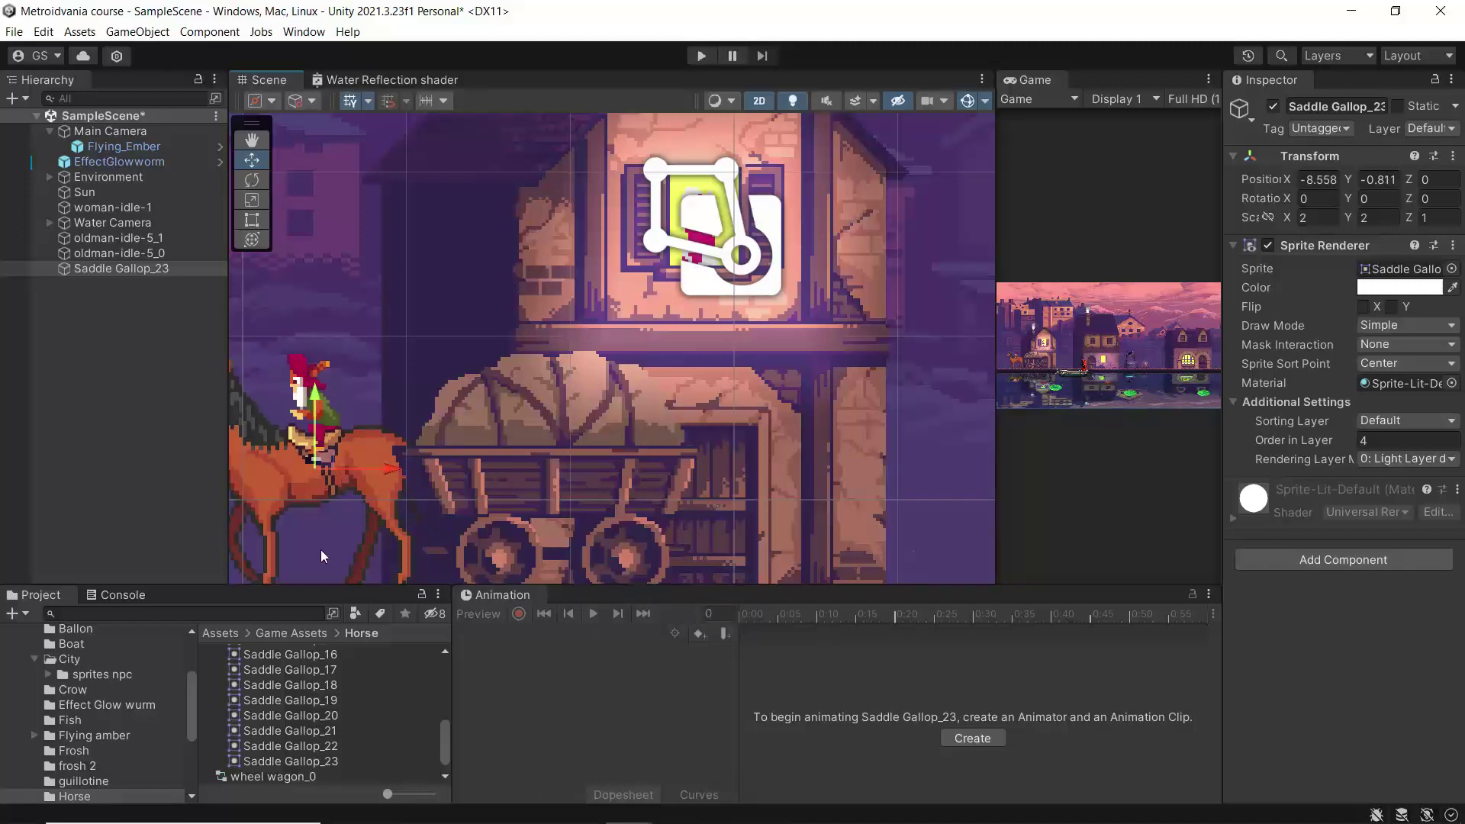
{"action": "left_click_drag", "start_coordinate": [396, 469], "coordinate": [386, 467]}
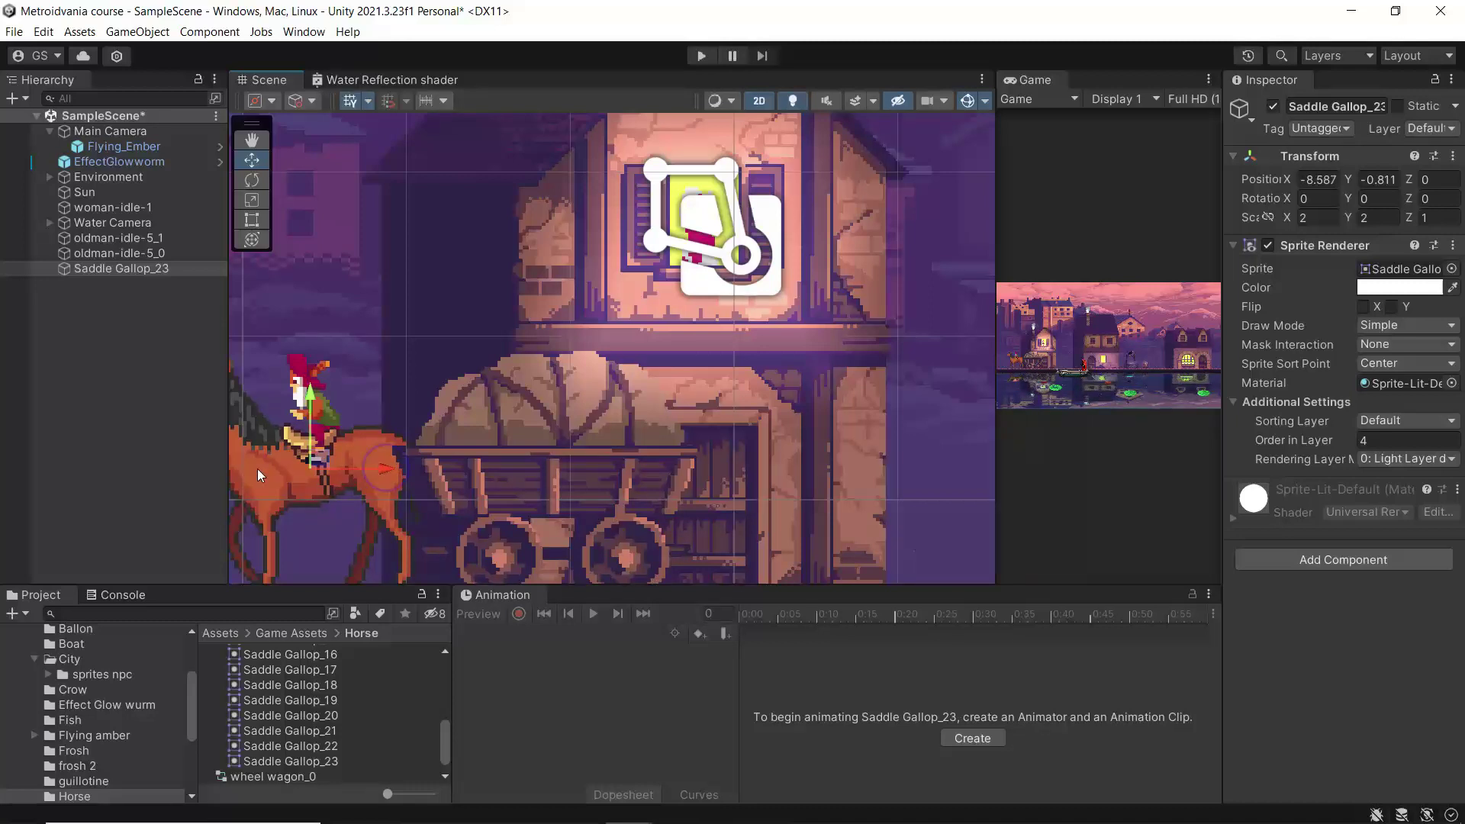
Select both old man sprites and shift them together to line up on the saddle
{"action": "left_click", "coordinate": [108, 240]}
{"action": "left_click", "coordinate": [112, 254], "text": "shift"}
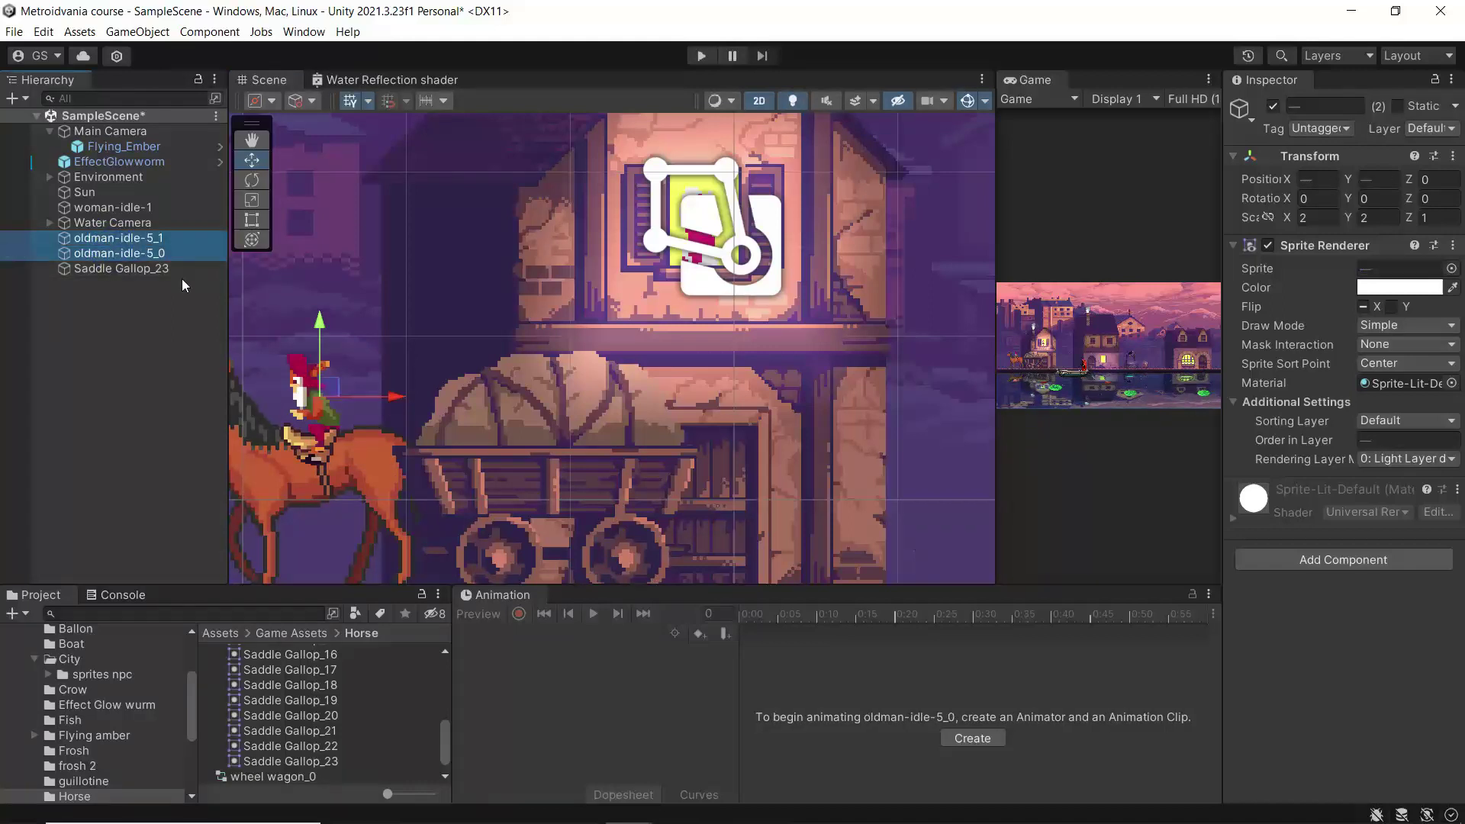
{"action": "left_click_drag", "start_coordinate": [396, 397], "coordinate": [378, 397]}
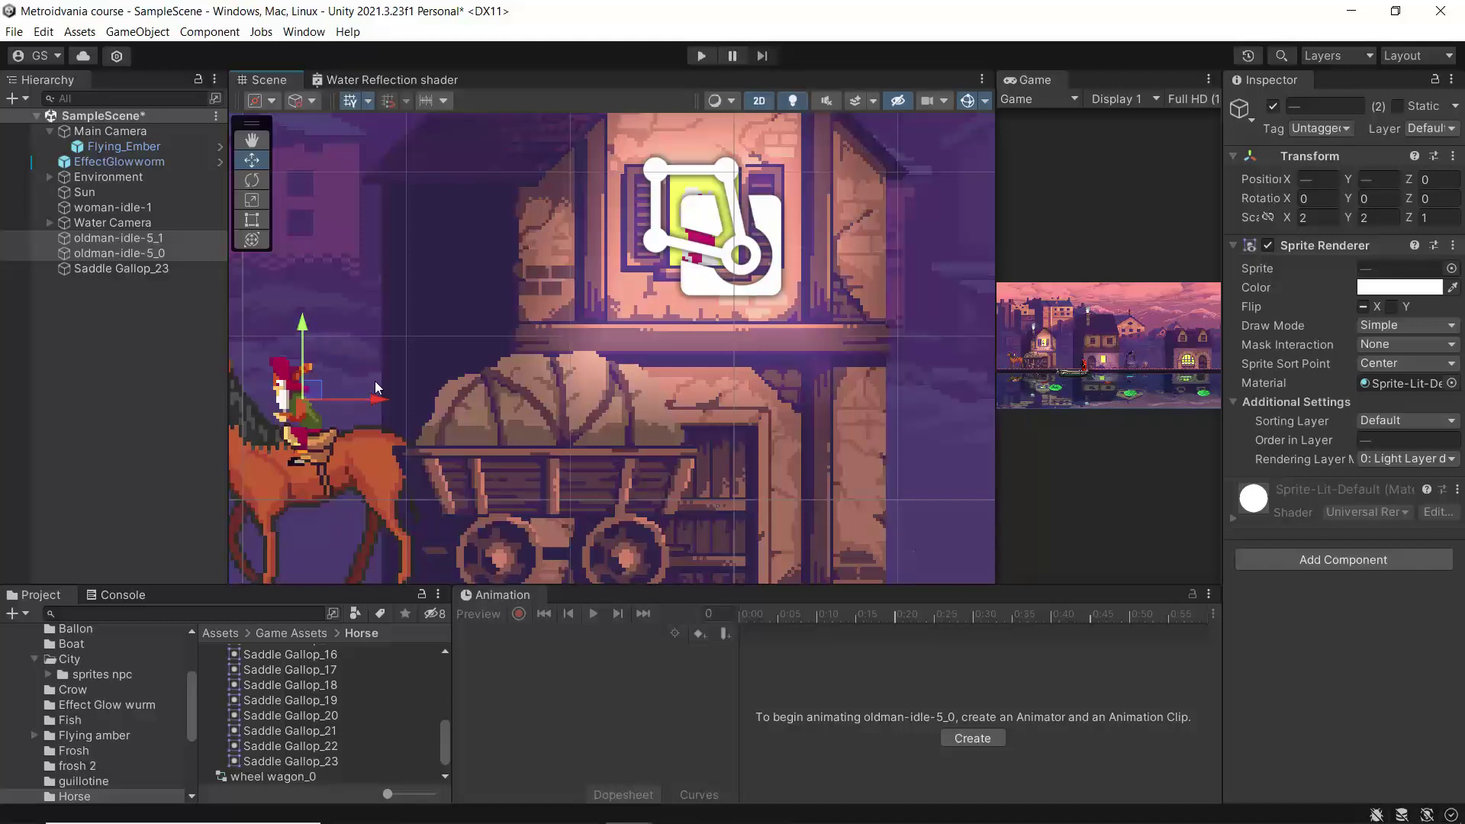
{"action": "left_click_drag", "start_coordinate": [389, 403], "coordinate": [389, 405]}
Check the rider in a maximized Game view, then restore the layout
{"action": "left_click", "coordinate": [1209, 79]}
{"action": "left_click", "coordinate": [1237, 137]}
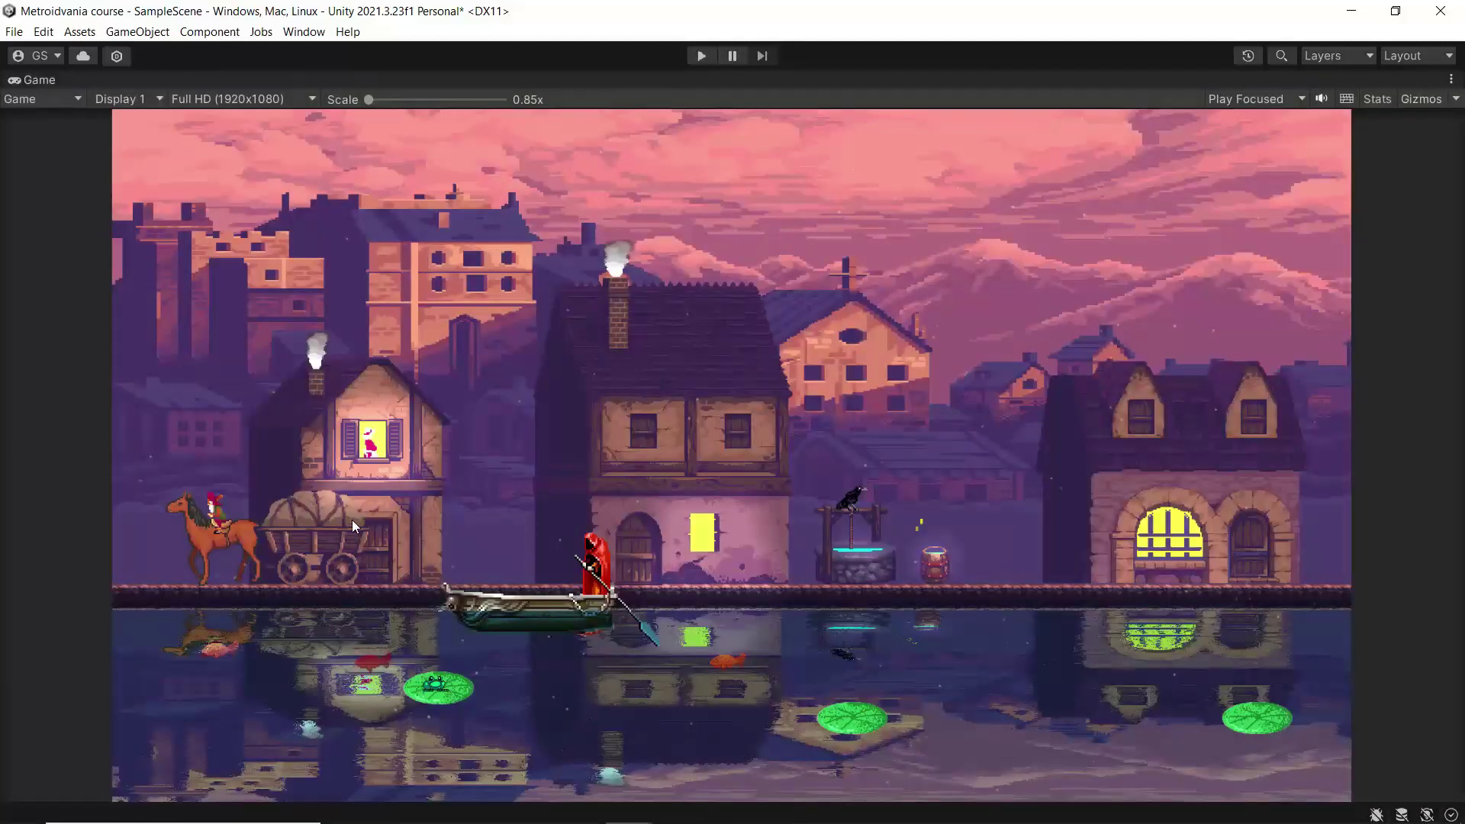
{"action": "scroll", "coordinate": [189, 491], "scroll_direction": "up", "scroll_amount": 6}
{"action": "scroll", "coordinate": [116, 557], "scroll_direction": "up", "scroll_amount": 4}
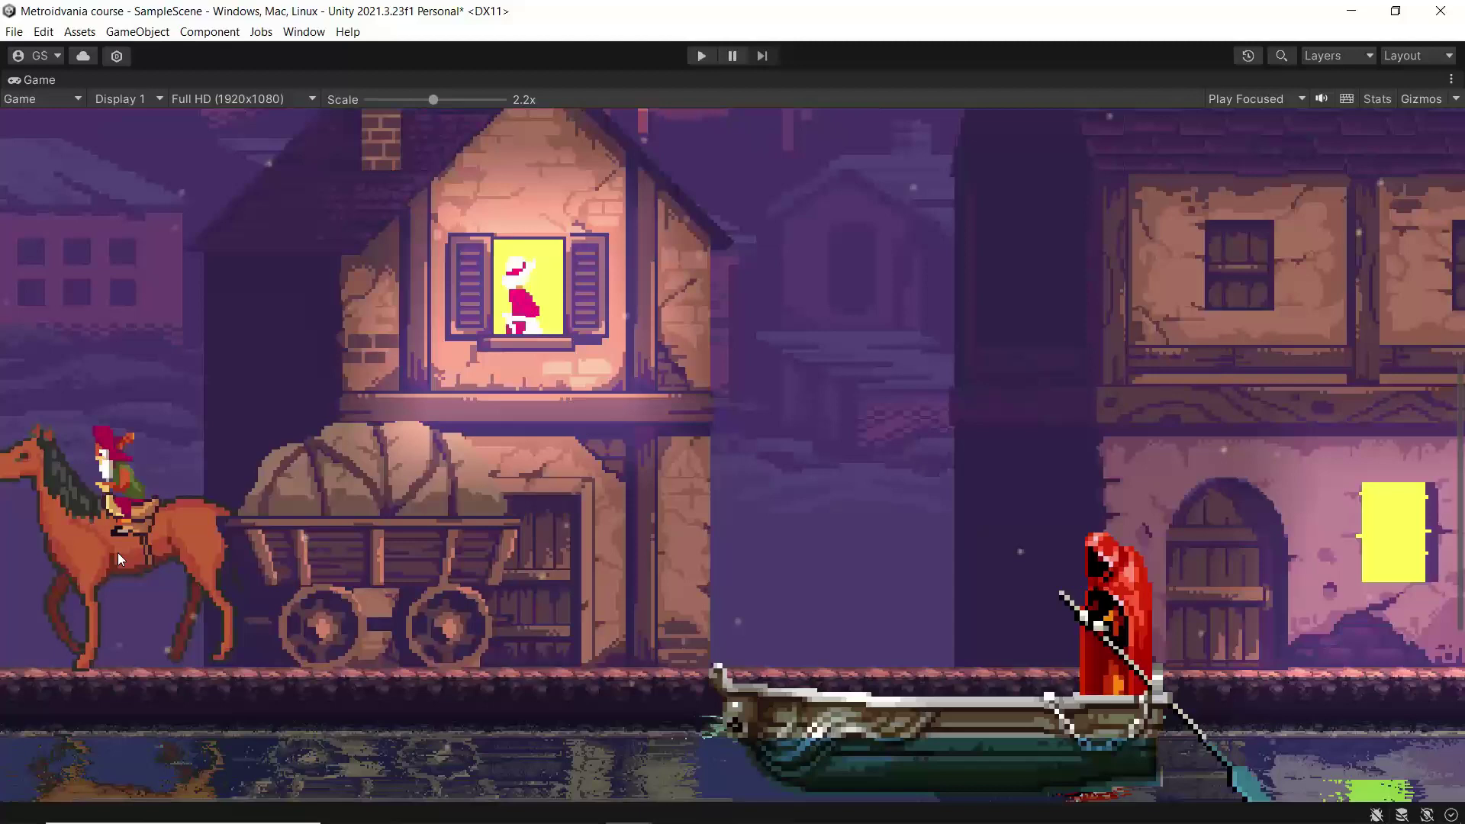
{"action": "left_click", "coordinate": [1450, 79]}
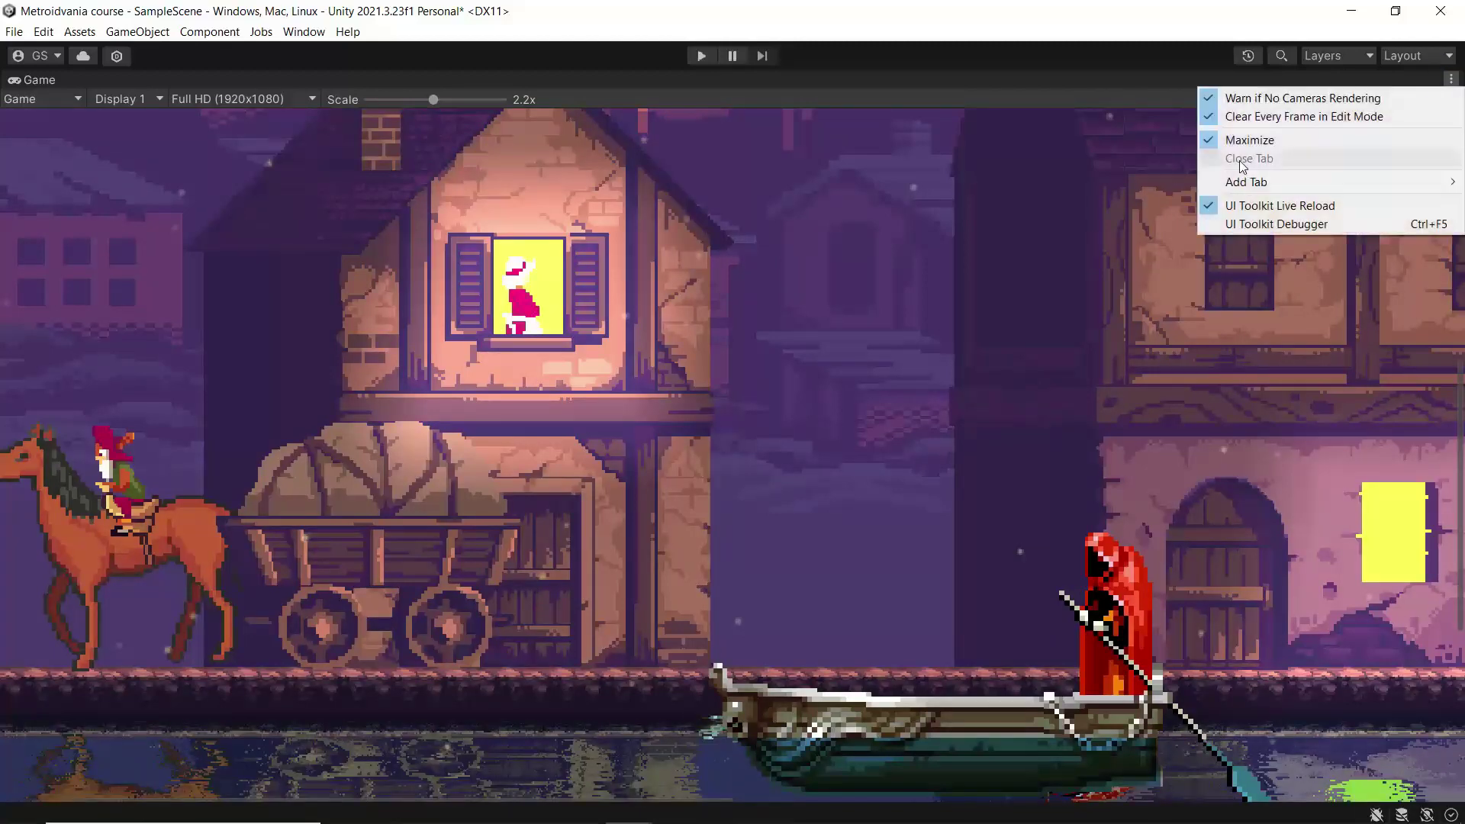
{"action": "left_click", "coordinate": [1246, 139]}
Nudge Saddle Gallop_23 slightly left with the Move tool
{"action": "left_click", "coordinate": [104, 266]}
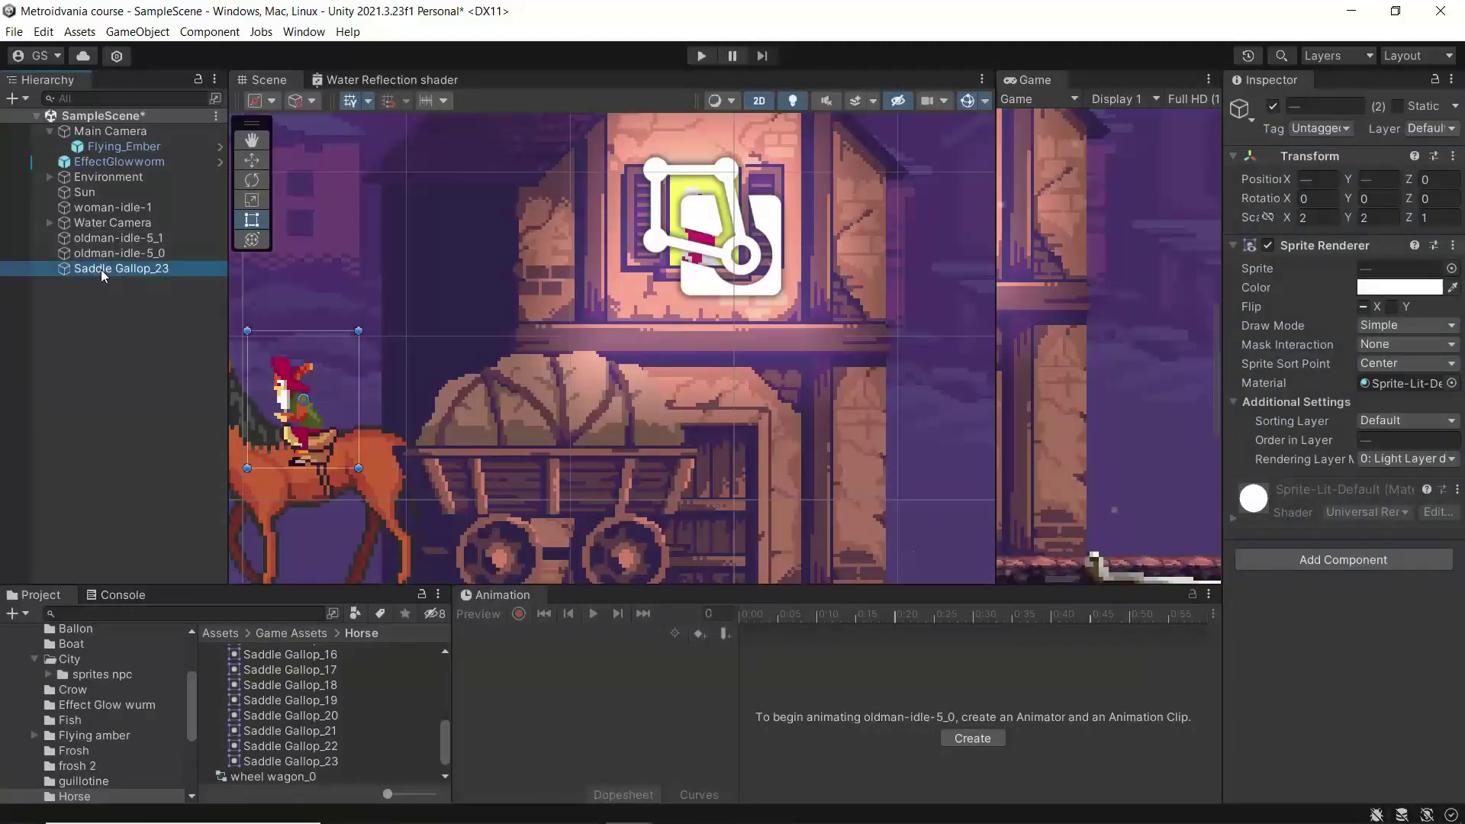
{"action": "left_click", "coordinate": [250, 162]}
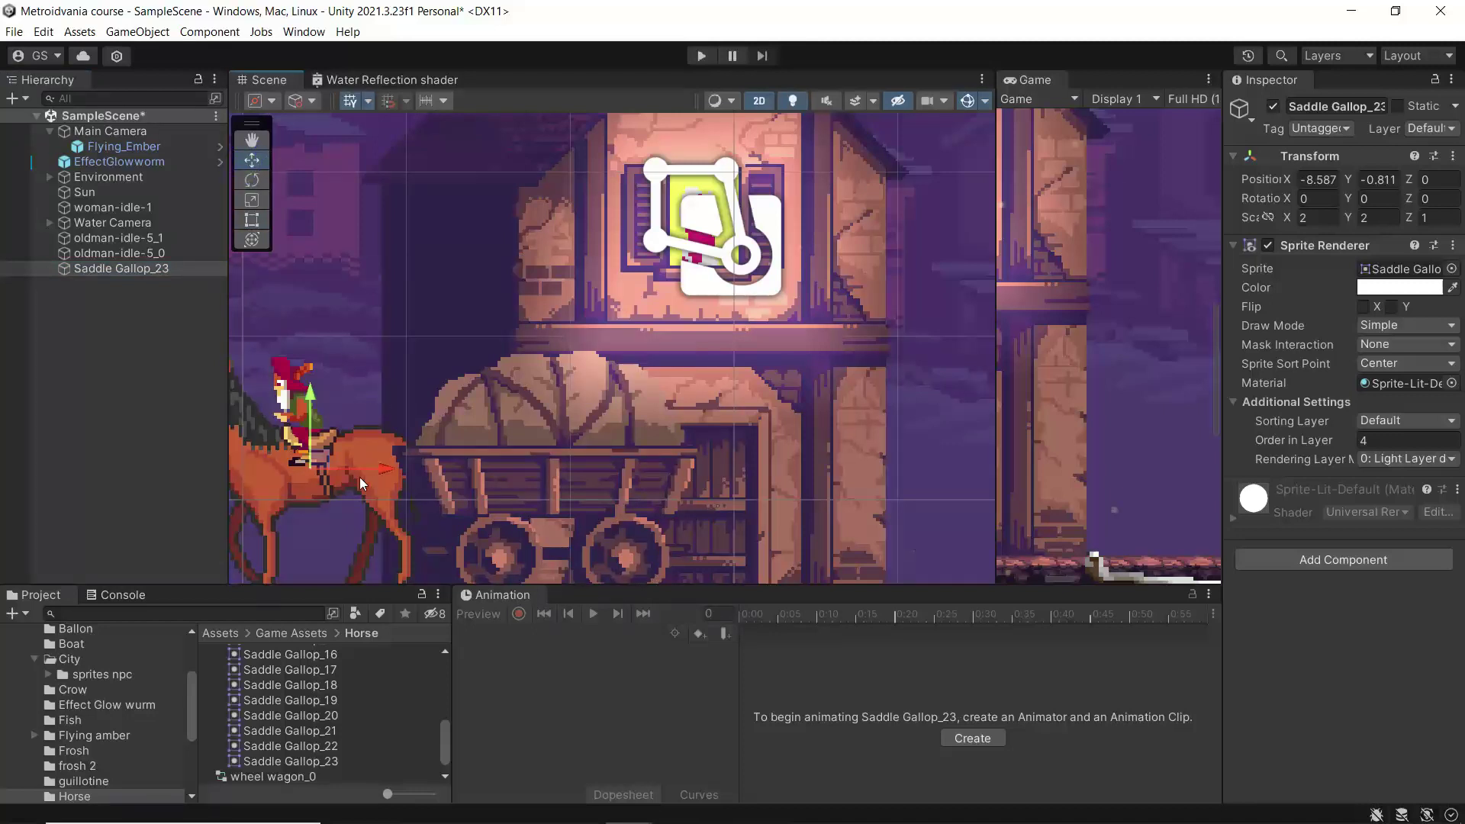
{"action": "left_click_drag", "start_coordinate": [376, 470], "coordinate": [377, 472]}
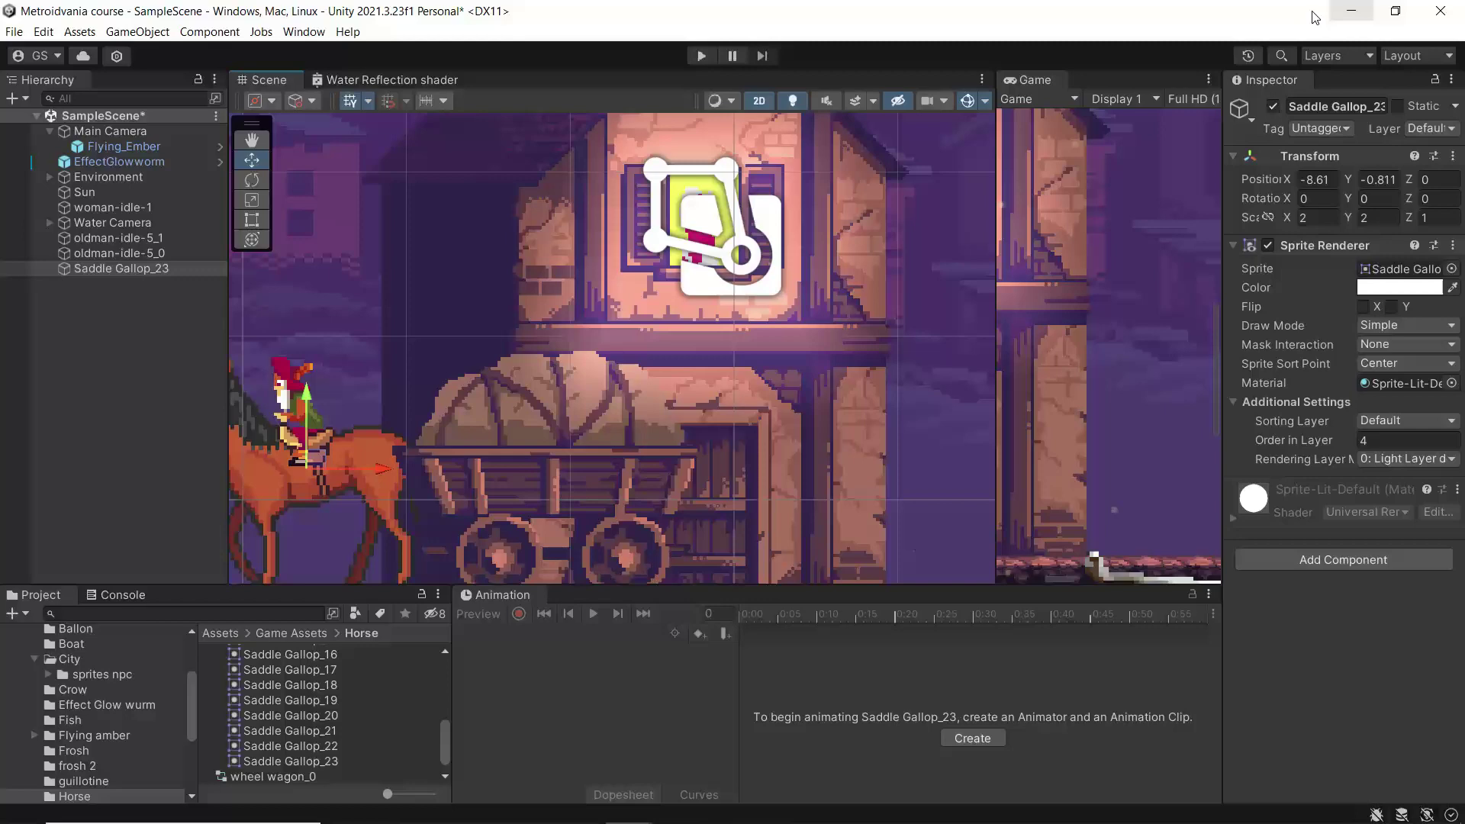
Play the scene in a maximized Game view zoomed to 0.85x, then stop it
{"action": "left_click", "coordinate": [1208, 79]}
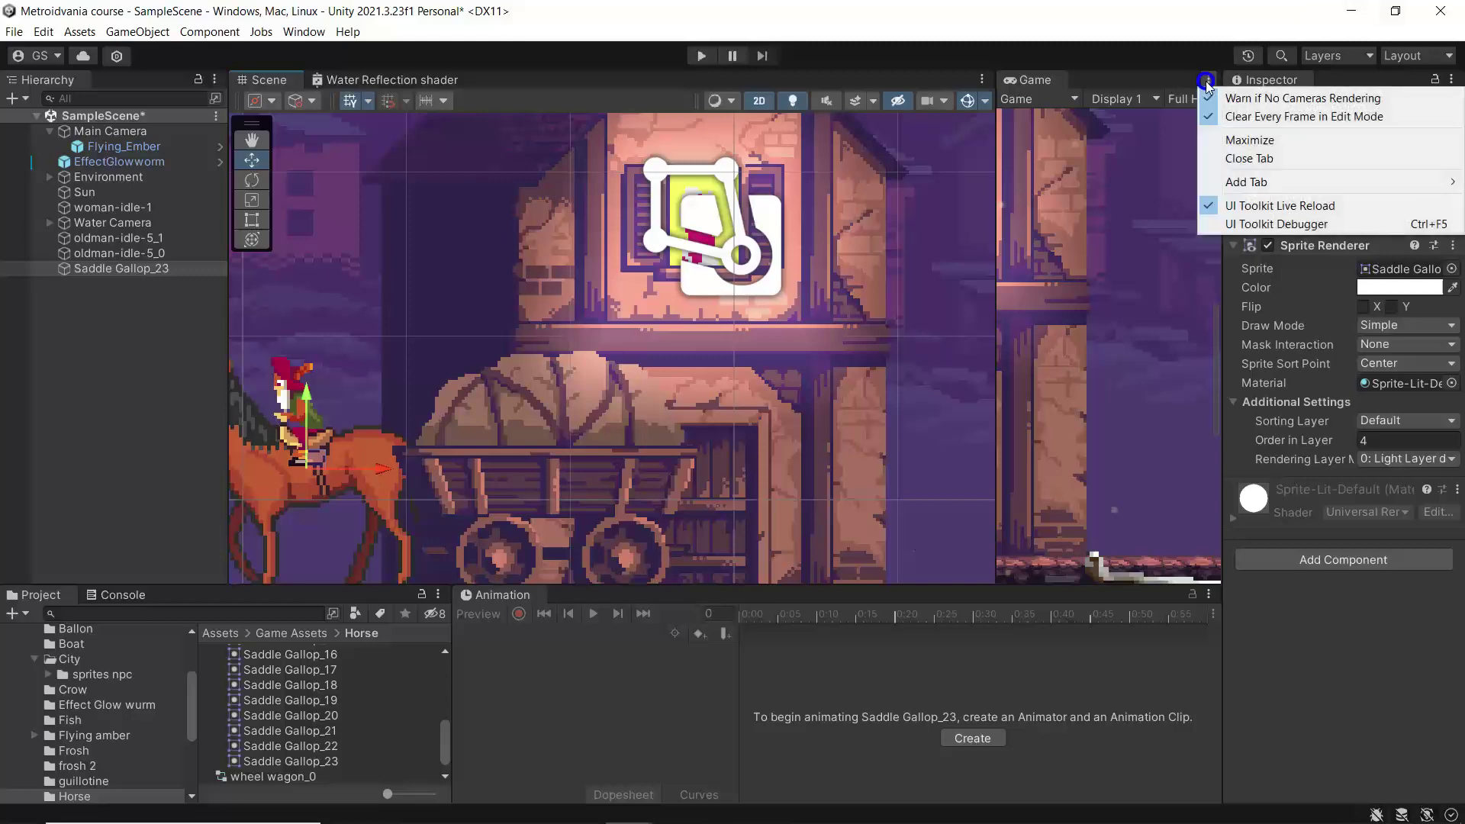
{"action": "left_click", "coordinate": [1249, 141]}
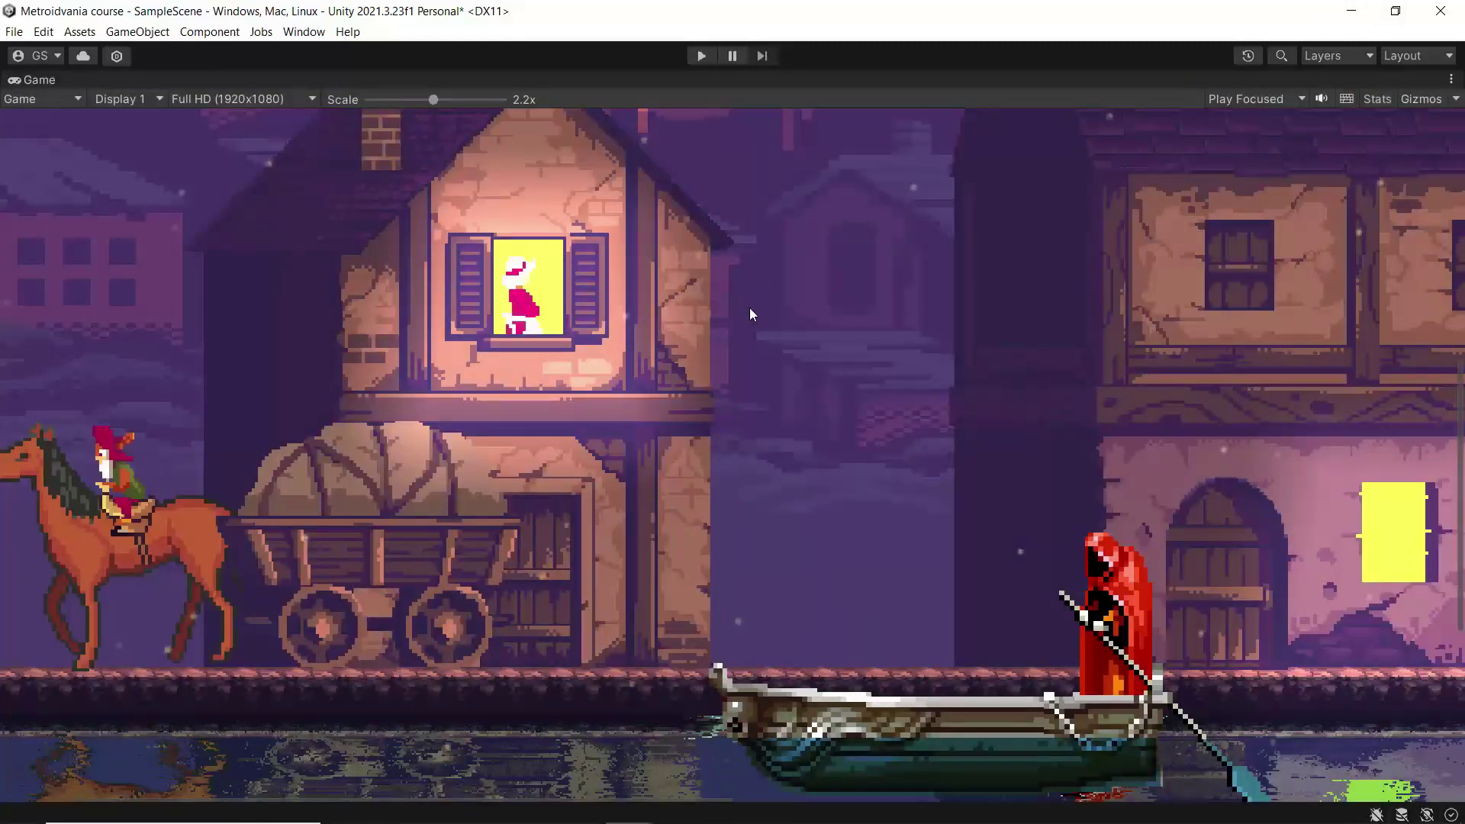
{"action": "scroll", "coordinate": [412, 456], "scroll_direction": "down", "scroll_amount": 3}
{"action": "scroll", "coordinate": [412, 463], "scroll_direction": "down", "scroll_amount": 2}
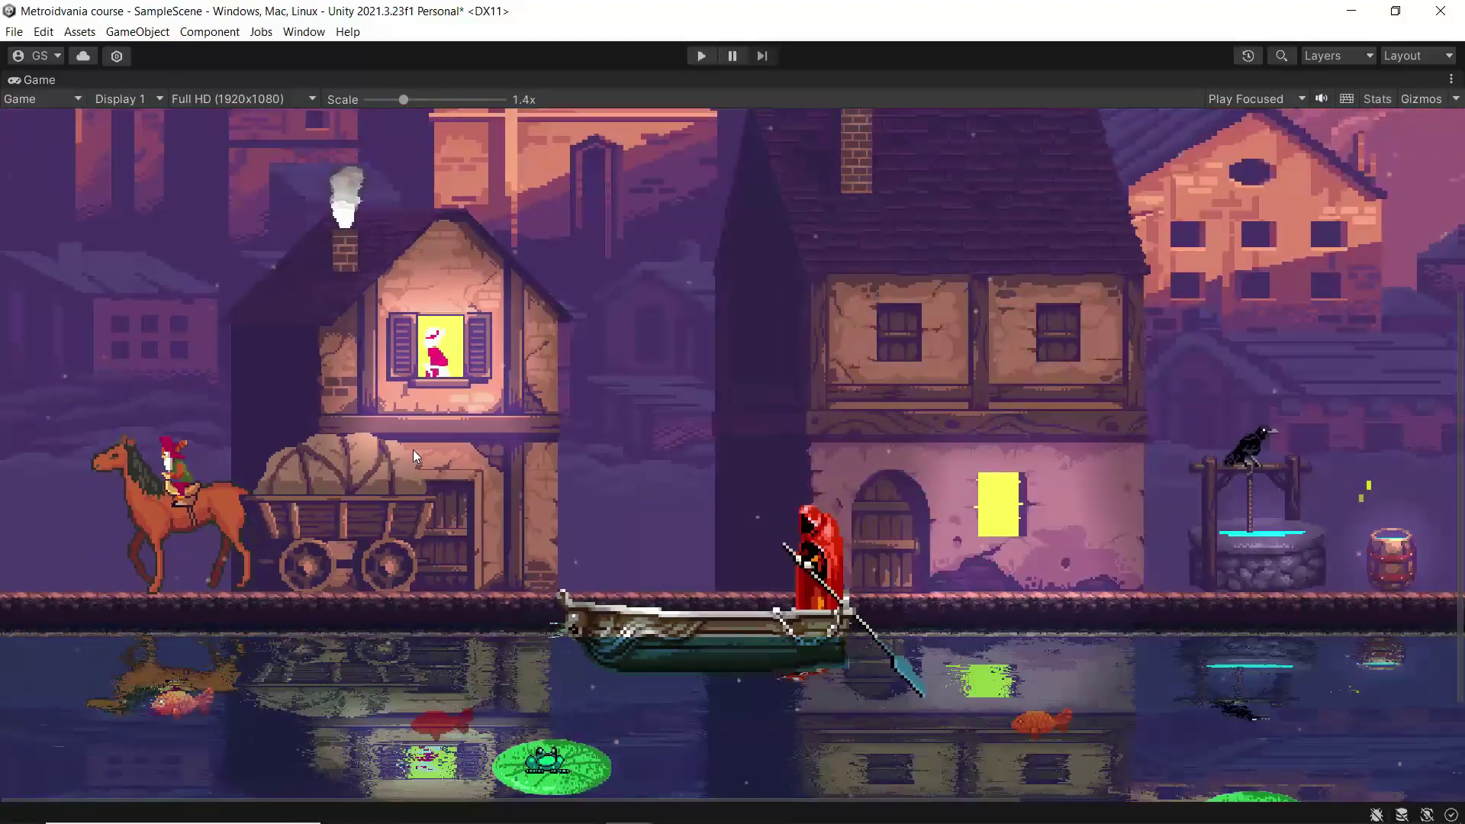
{"action": "left_click", "coordinate": [701, 55]}
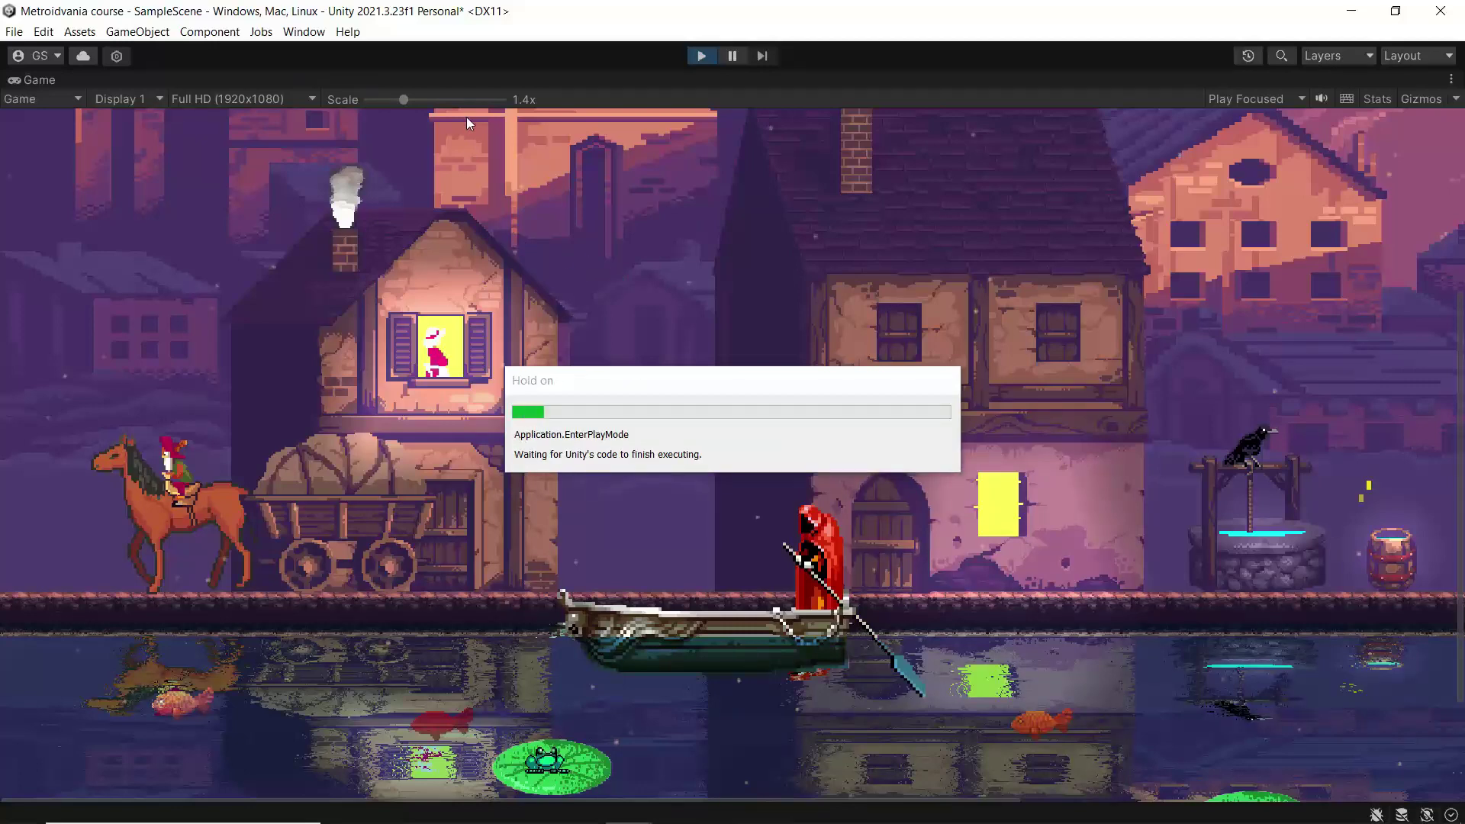
{"action": "left_click_drag", "start_coordinate": [403, 101], "coordinate": [354, 101]}
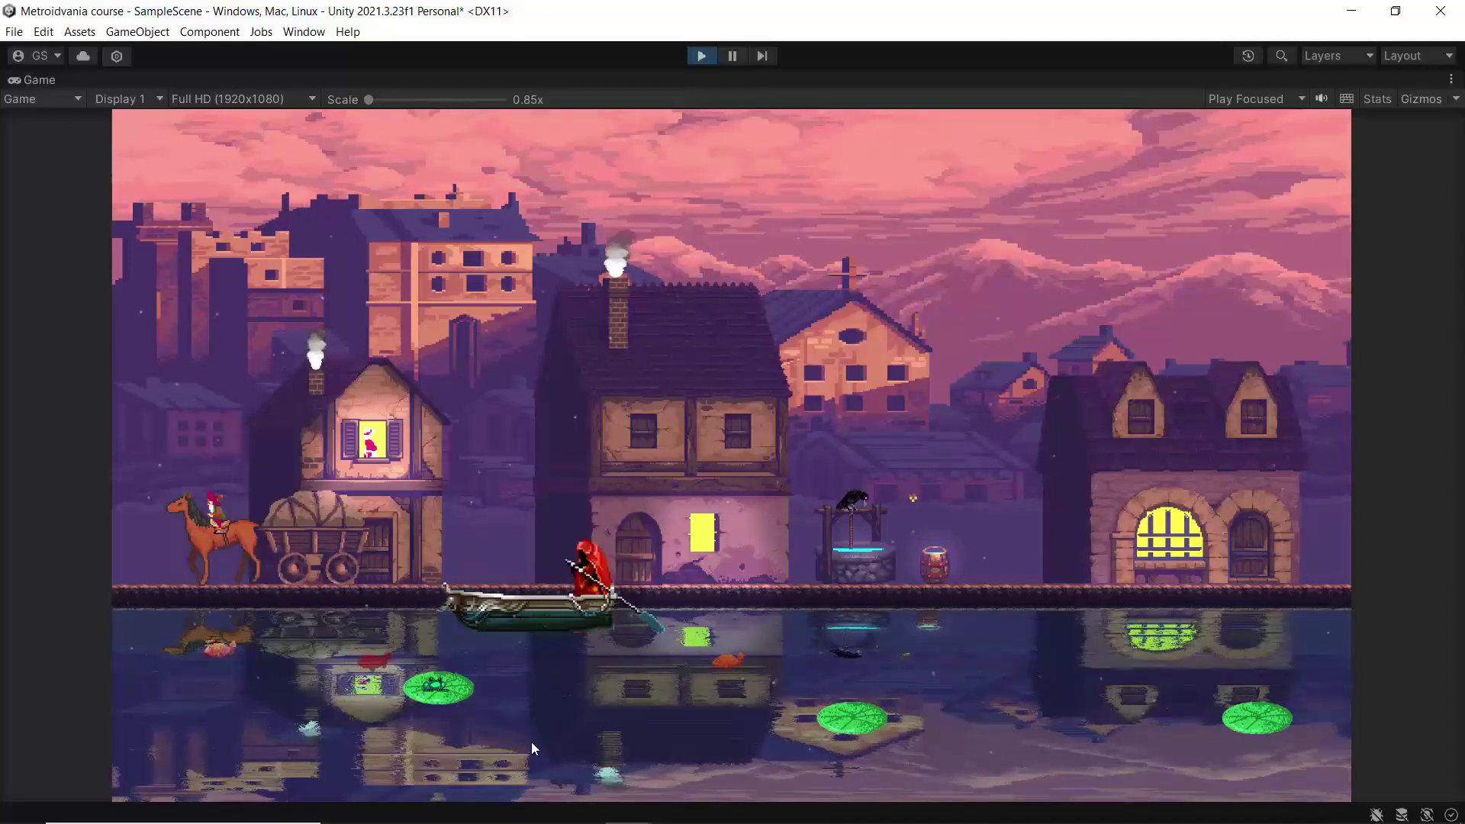
{"action": "left_click", "coordinate": [700, 56]}
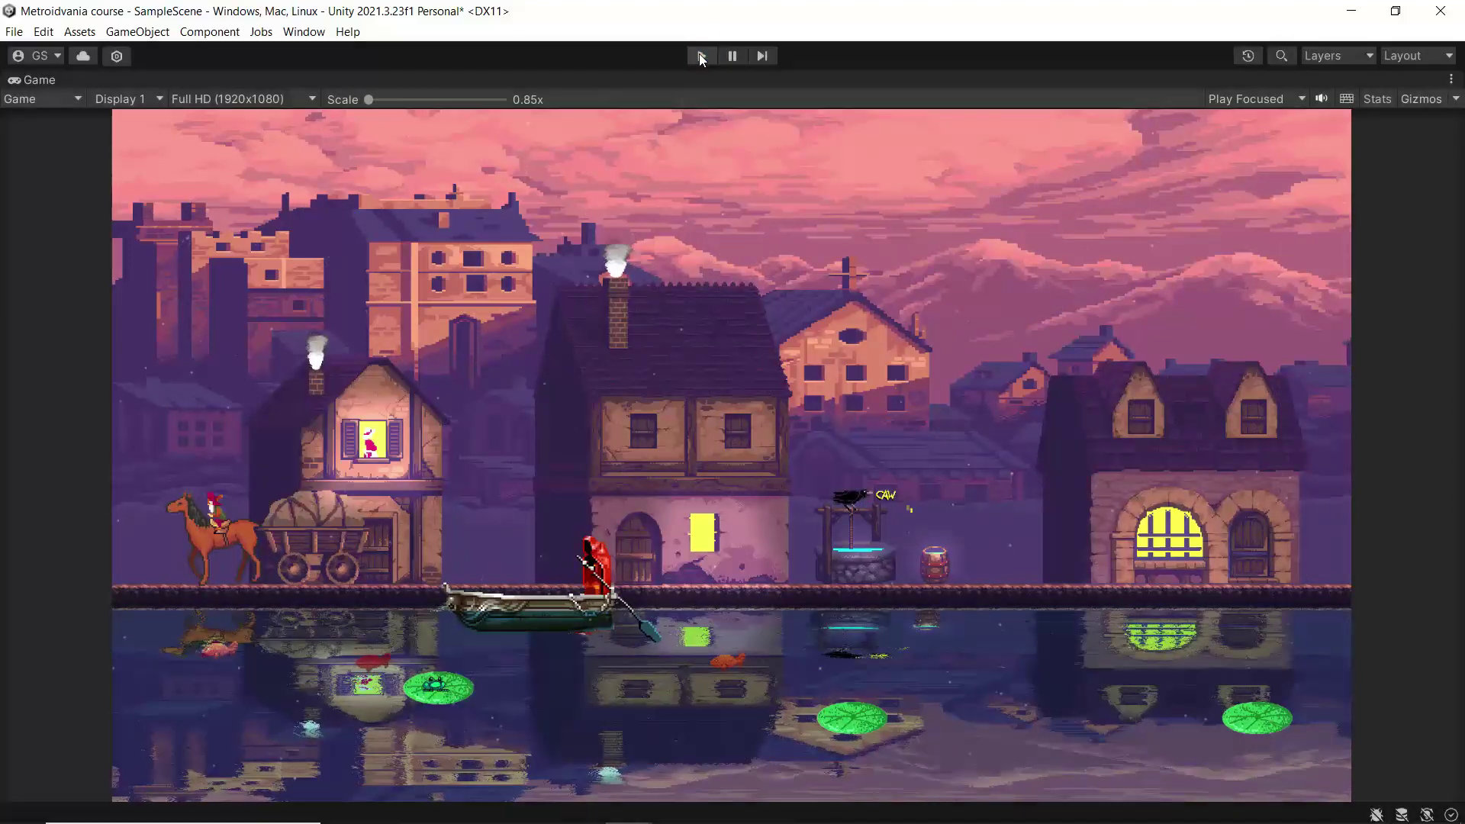
Restore the editor layout and set EffectGlowworm's Scale X and Y to 0.2
{"action": "left_click", "coordinate": [1451, 80]}
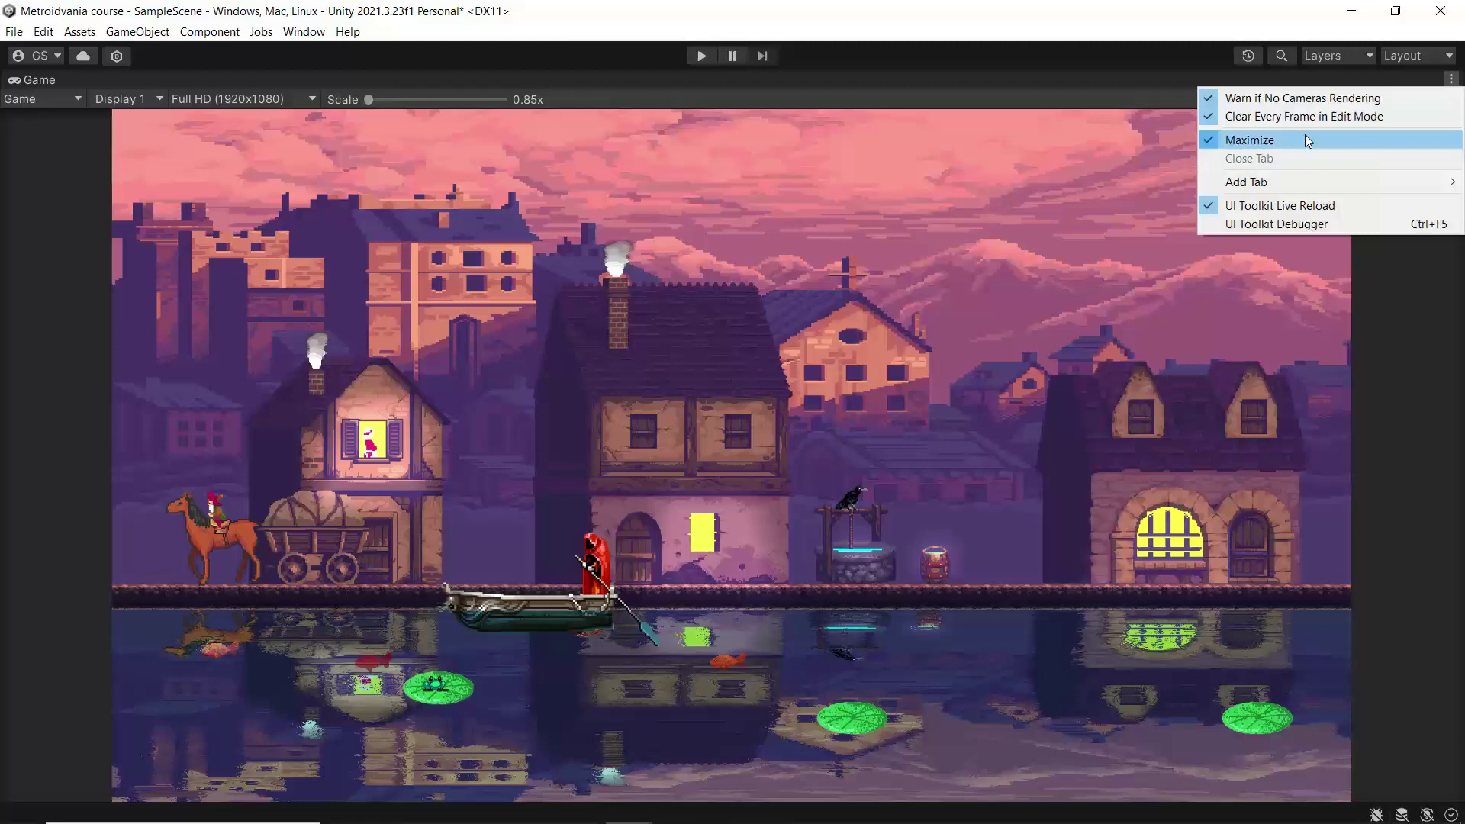
{"action": "left_click", "coordinate": [1303, 136]}
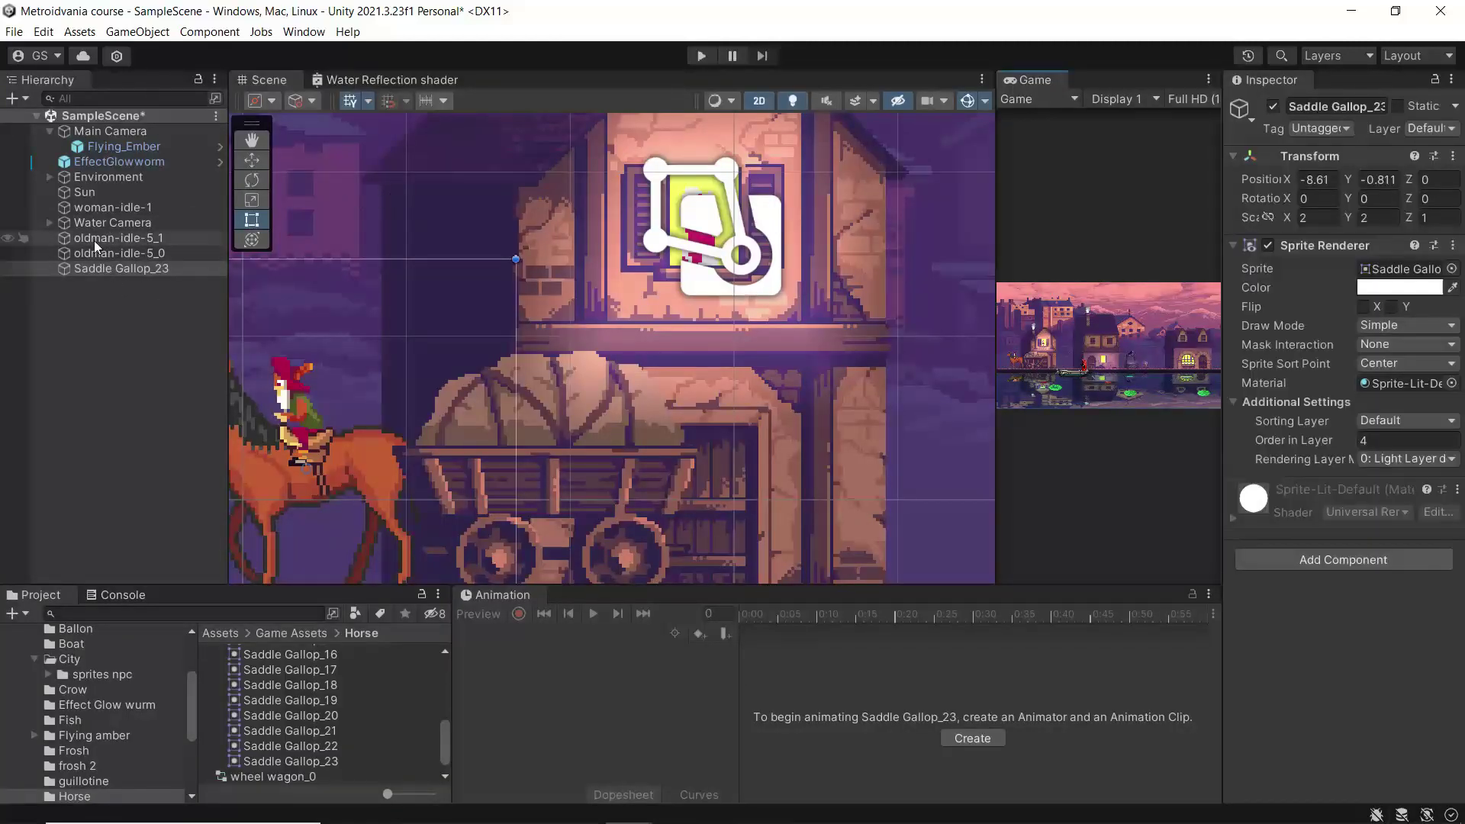
{"action": "left_click", "coordinate": [100, 160]}
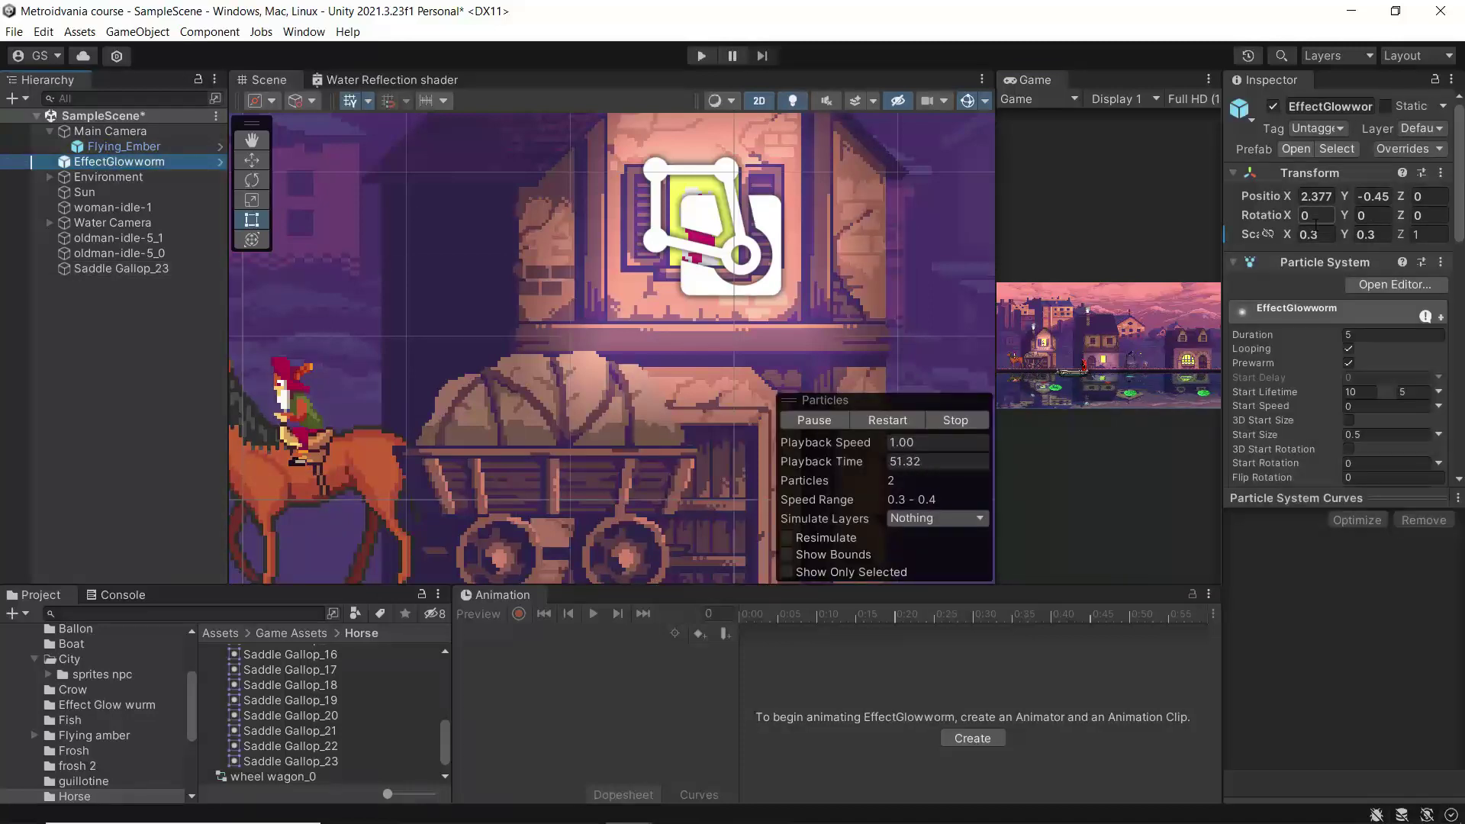
{"action": "left_click", "coordinate": [1314, 235]}
{"action": "double_click", "coordinate": [1313, 237]}
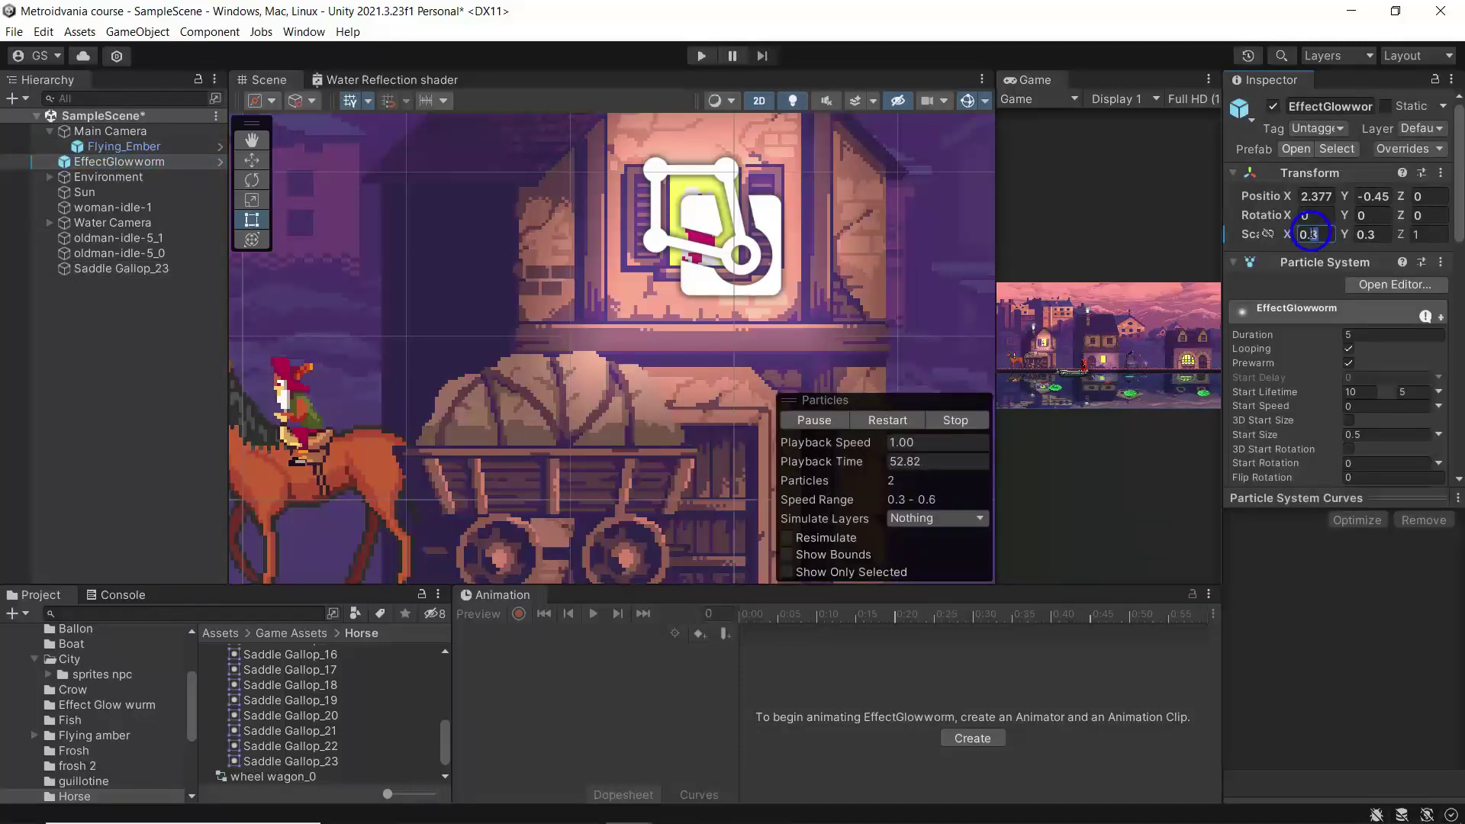
{"action": "double_click", "coordinate": [1370, 235]}
{"action": "type", "text": "0.2"}
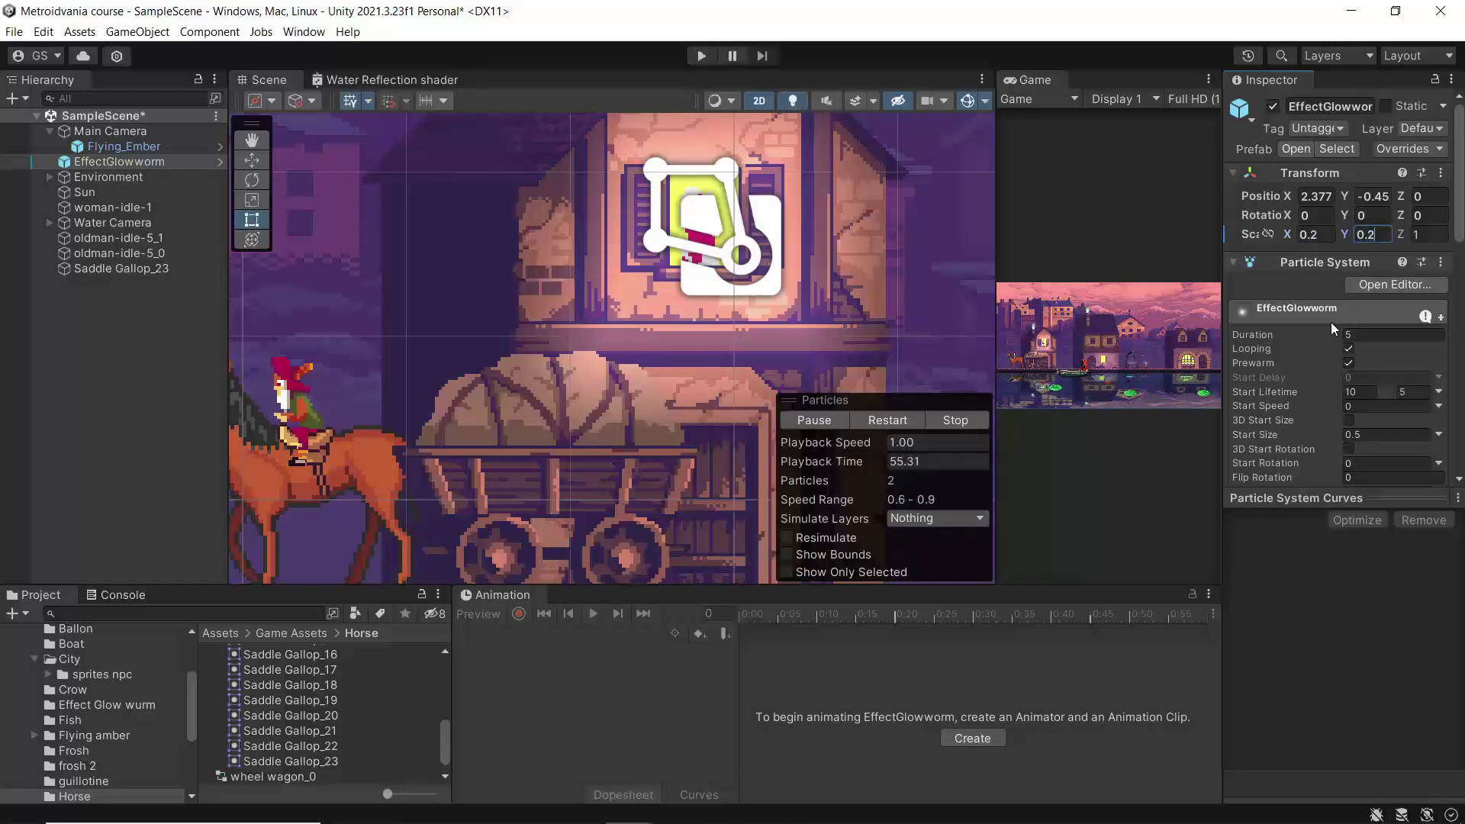
Maximize the Game view and start play mode
{"action": "left_click", "coordinate": [1208, 80]}
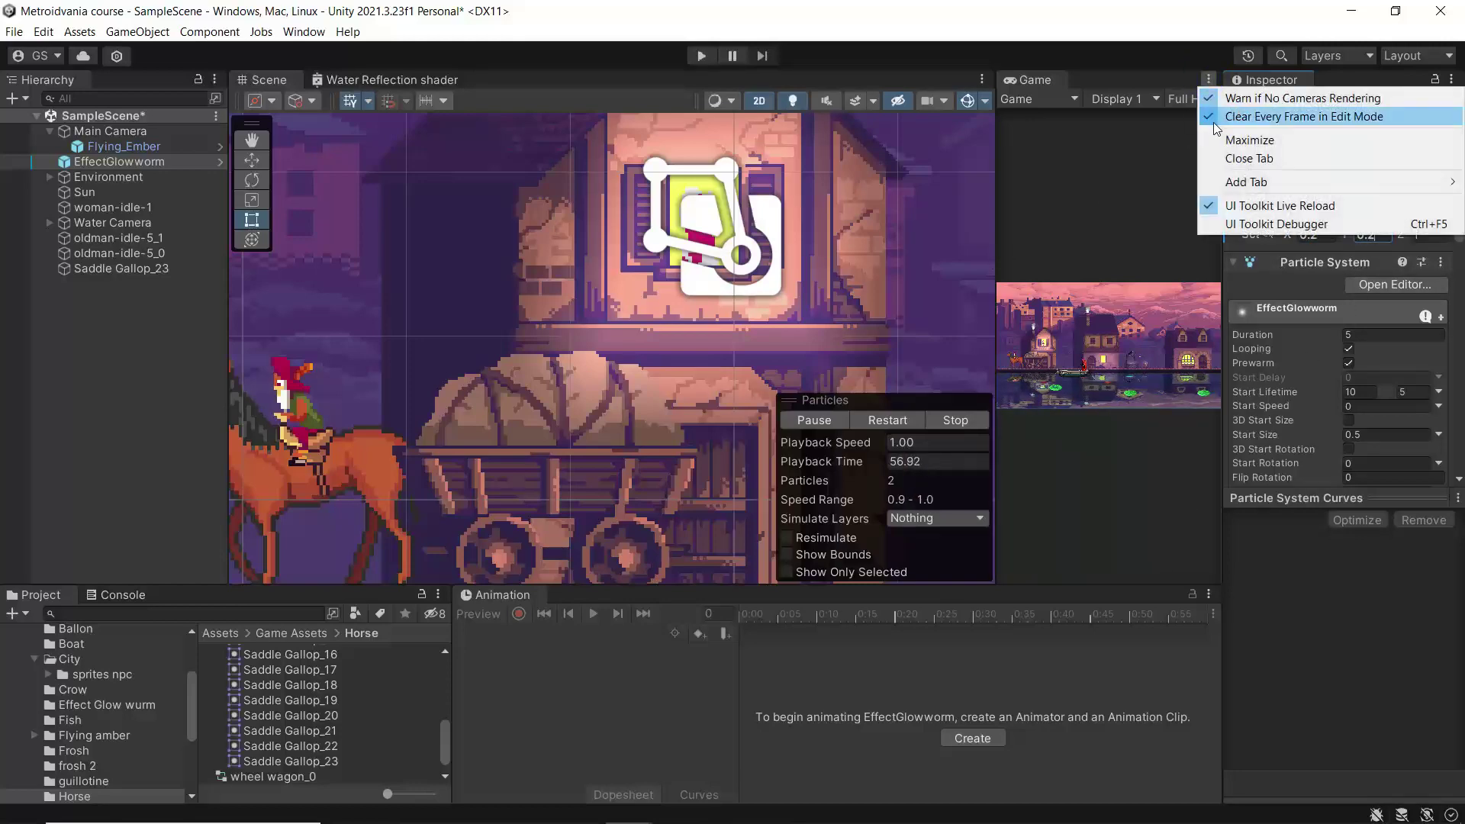
{"action": "left_click", "coordinate": [1215, 140]}
{"action": "left_click", "coordinate": [703, 55]}
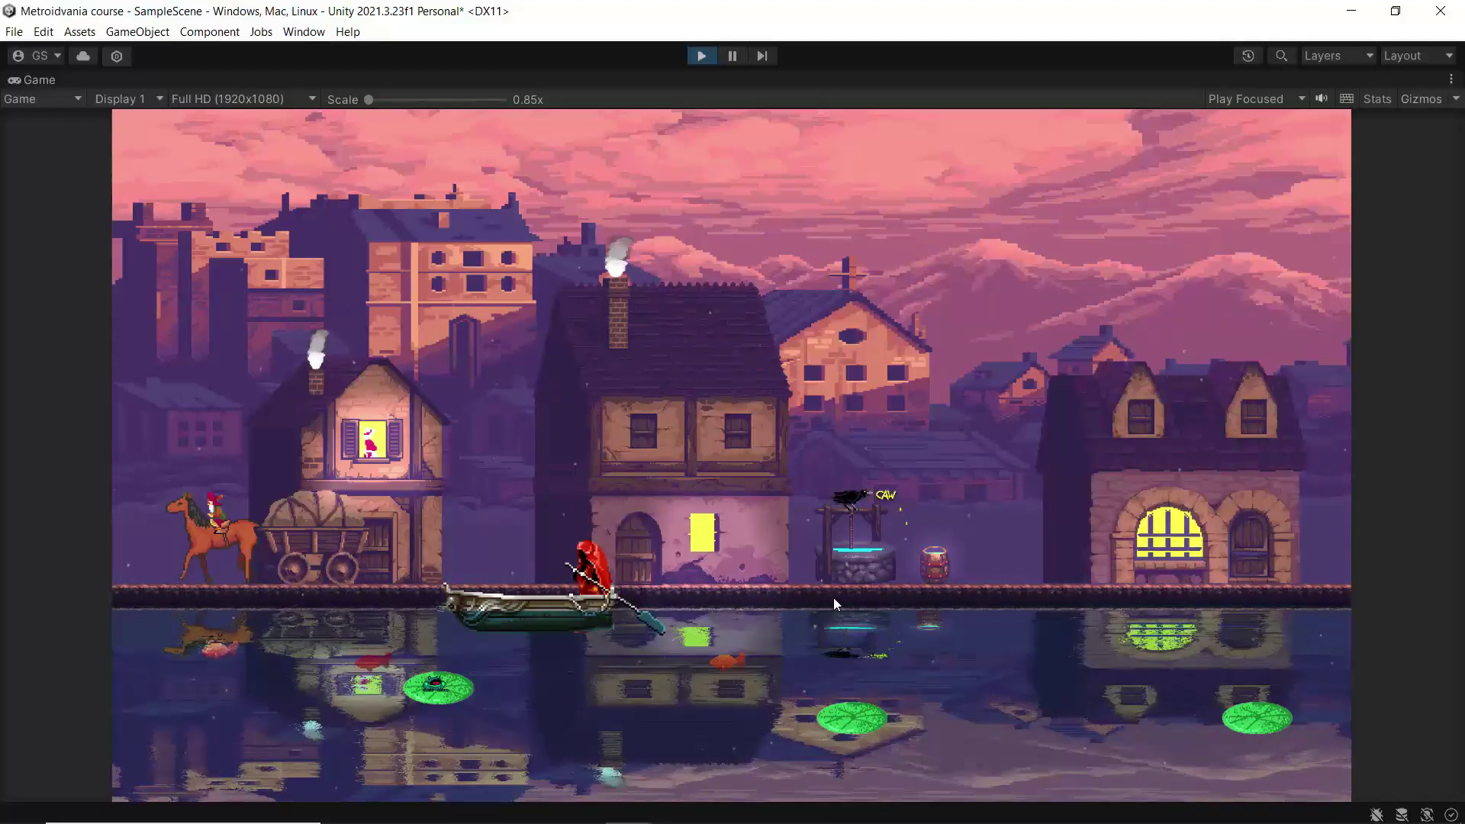
Exit play mode after watching the canal town run in the Game view
{"action": "left_click", "coordinate": [699, 60]}
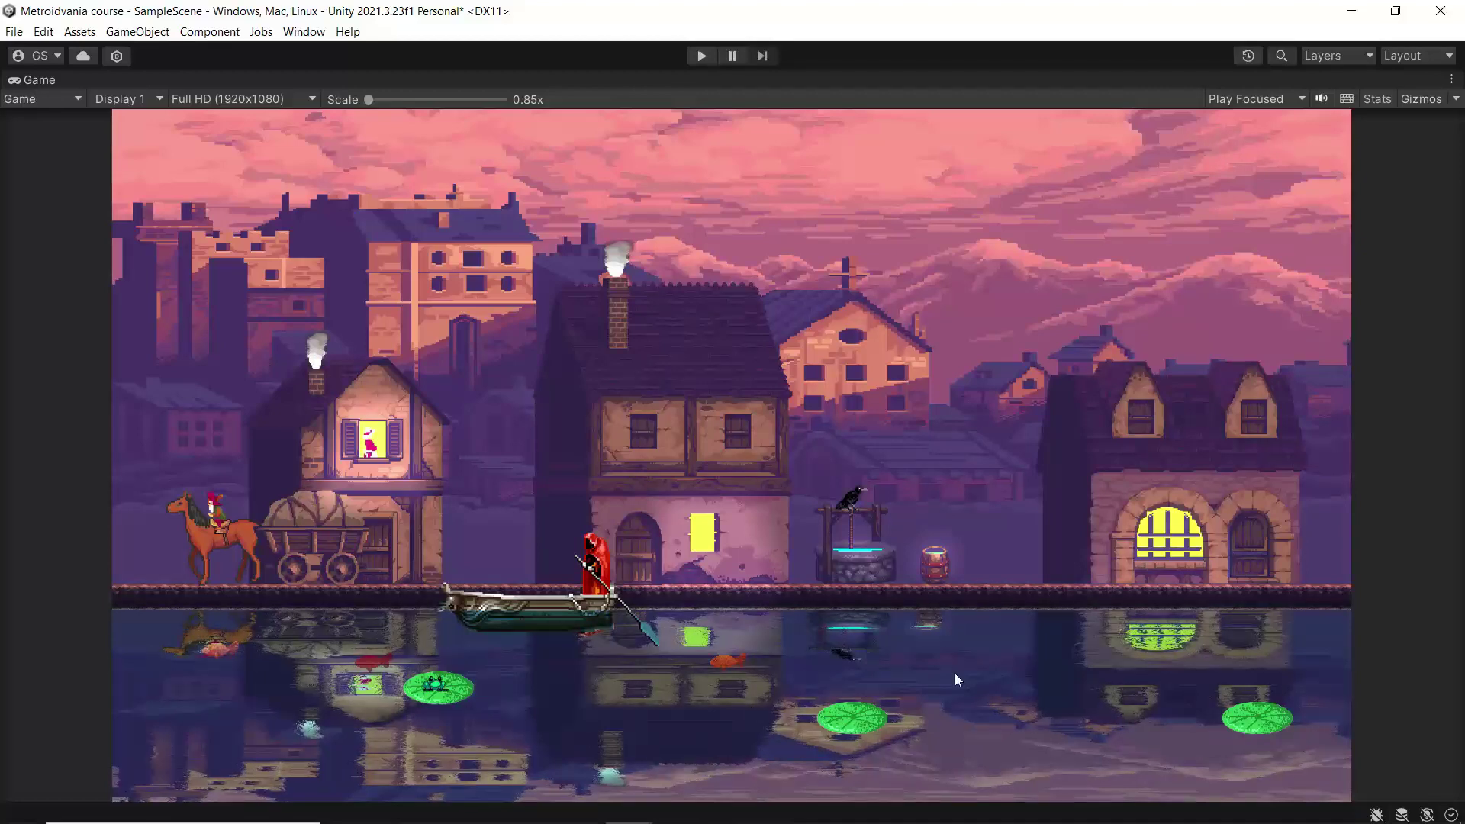
Un-maximize the Game view and open the frosh 2 folder
{"action": "left_click", "coordinate": [1450, 78]}
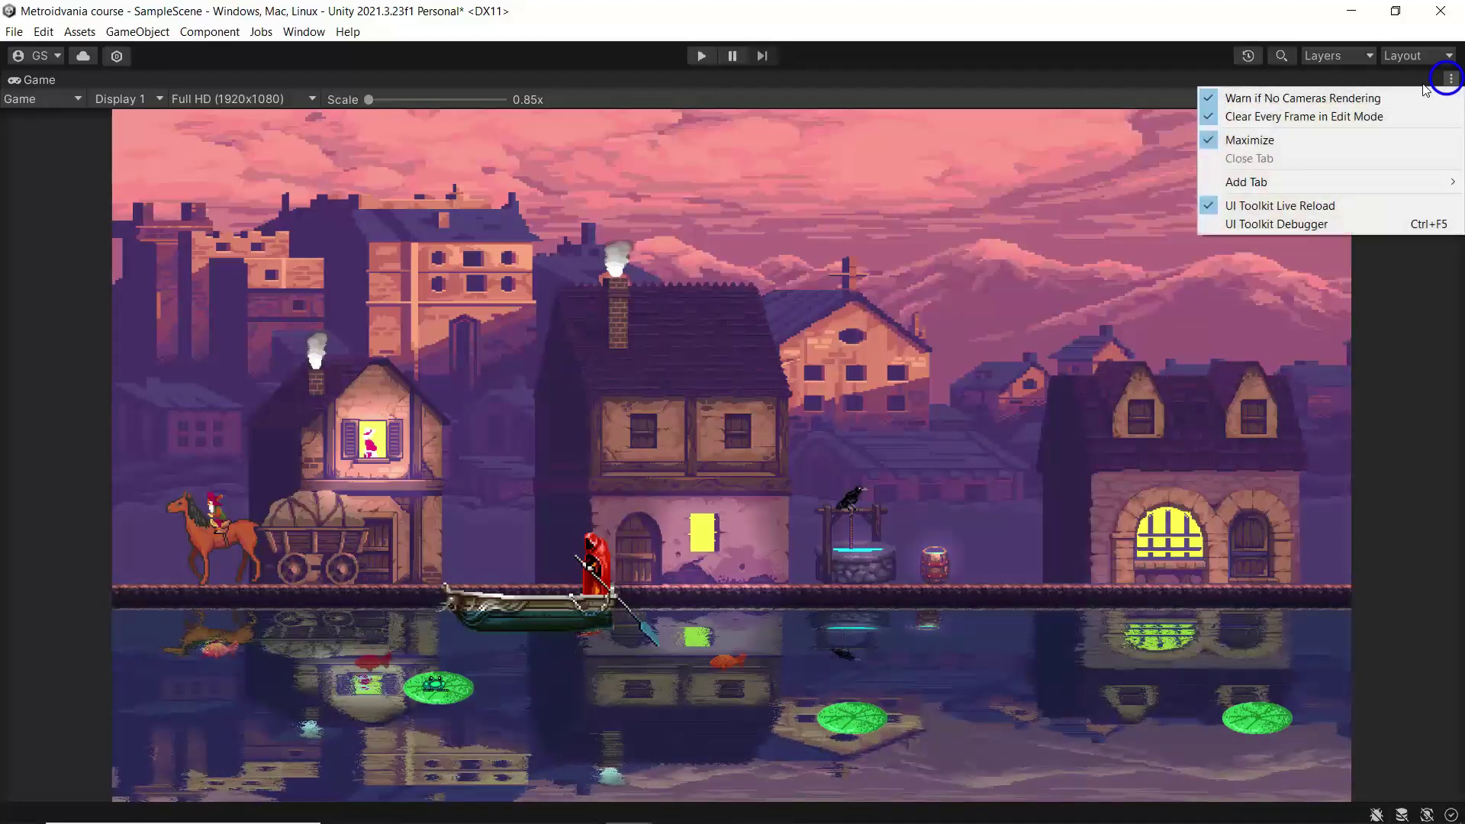
{"action": "left_click", "coordinate": [1279, 141]}
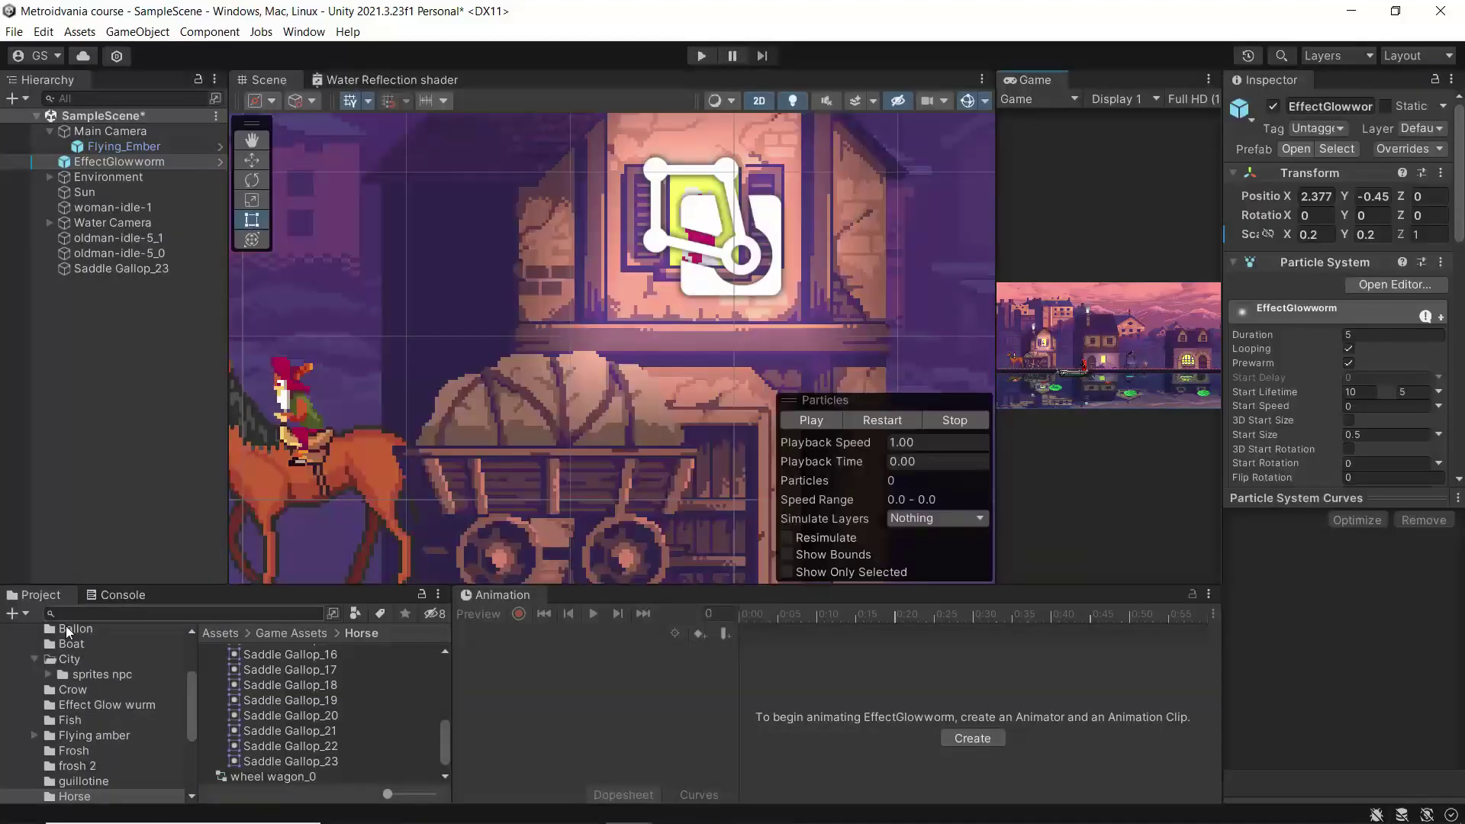
{"action": "left_click", "coordinate": [73, 767]}
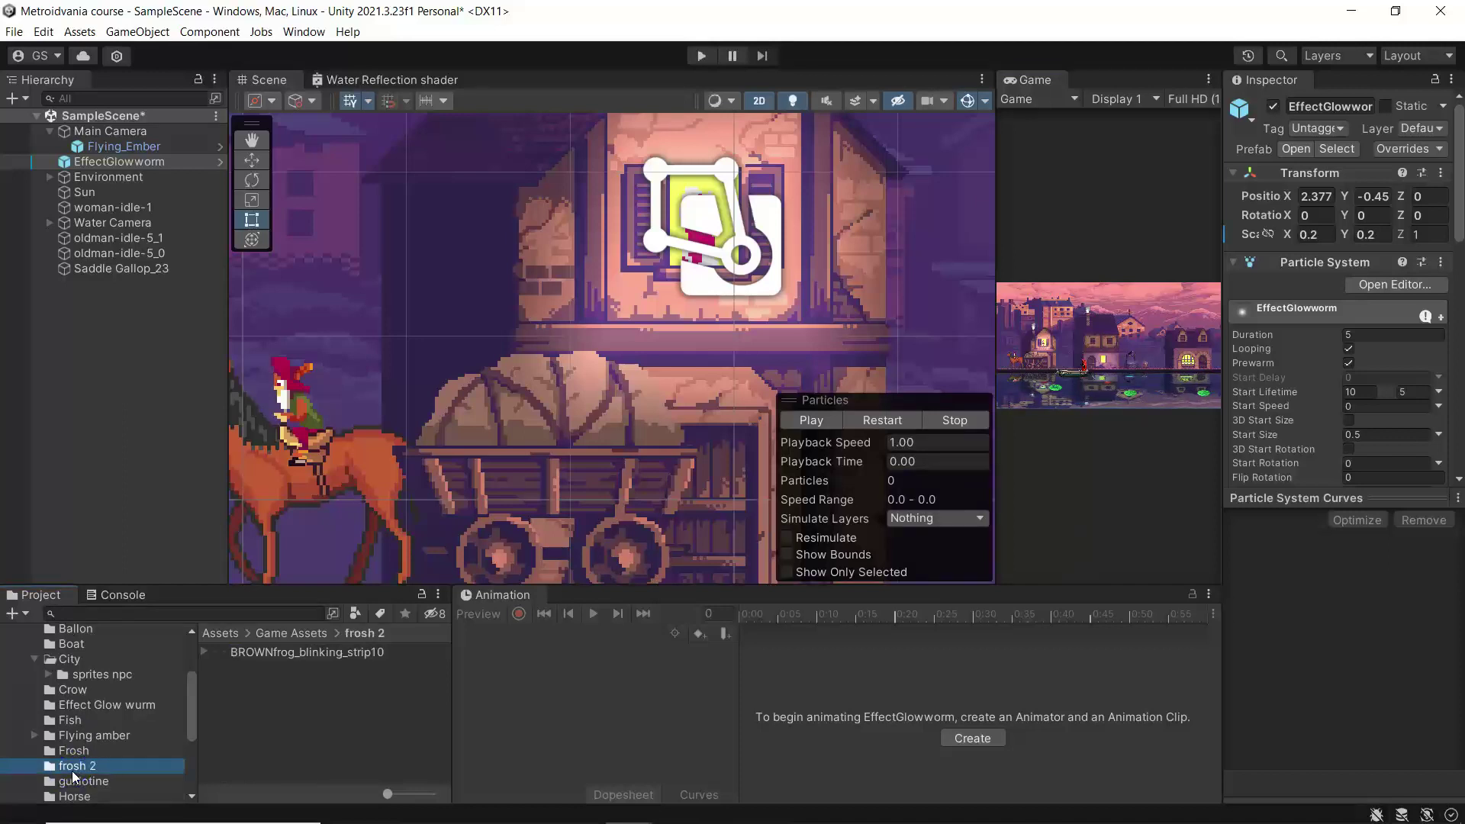
Inspect BROWNfrog_blinking_strip10's ten-frame slicing in the Sprite Editor
{"action": "left_click", "coordinate": [237, 652]}
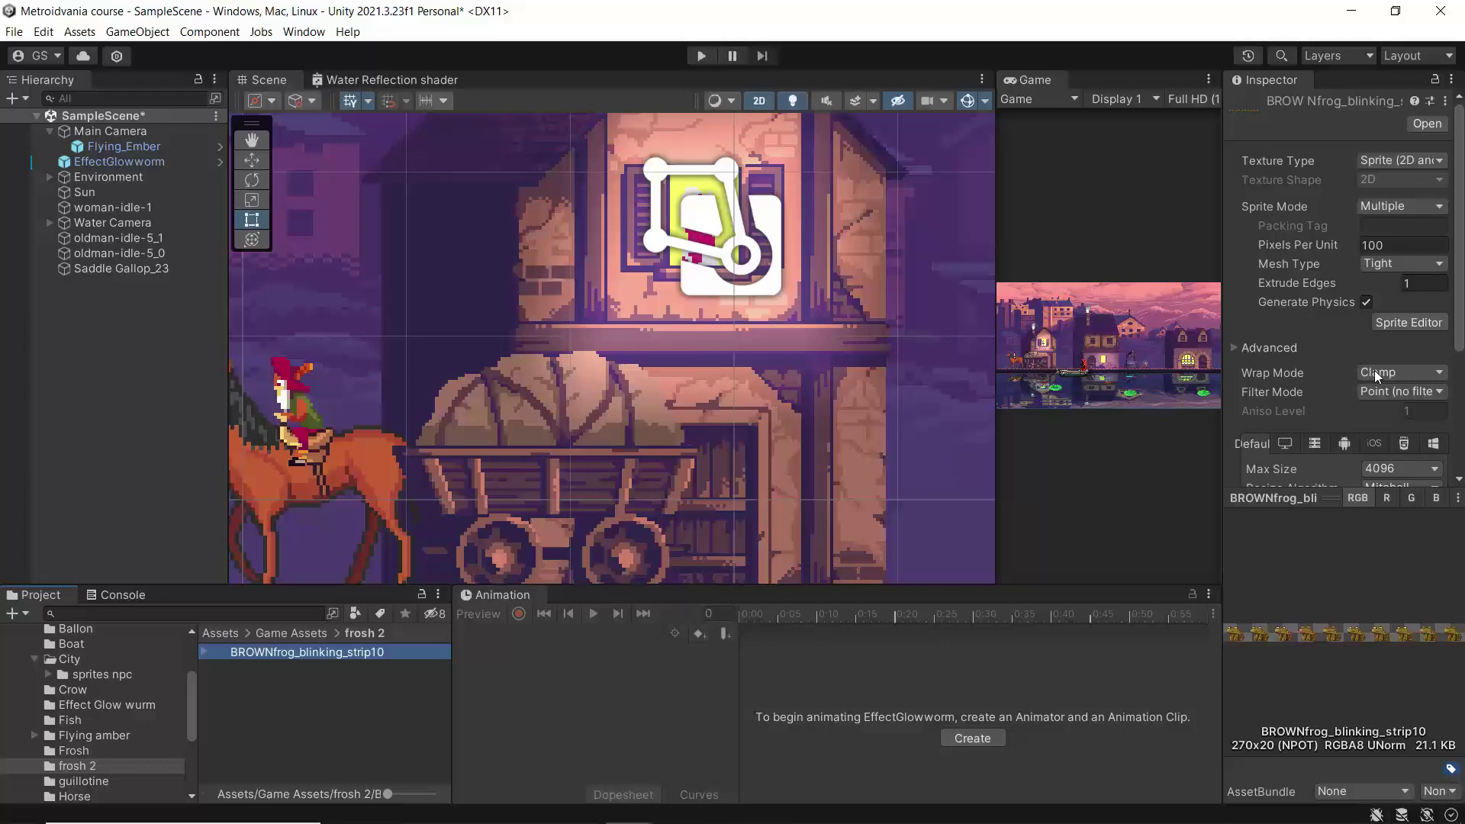
{"action": "left_click", "coordinate": [1391, 327]}
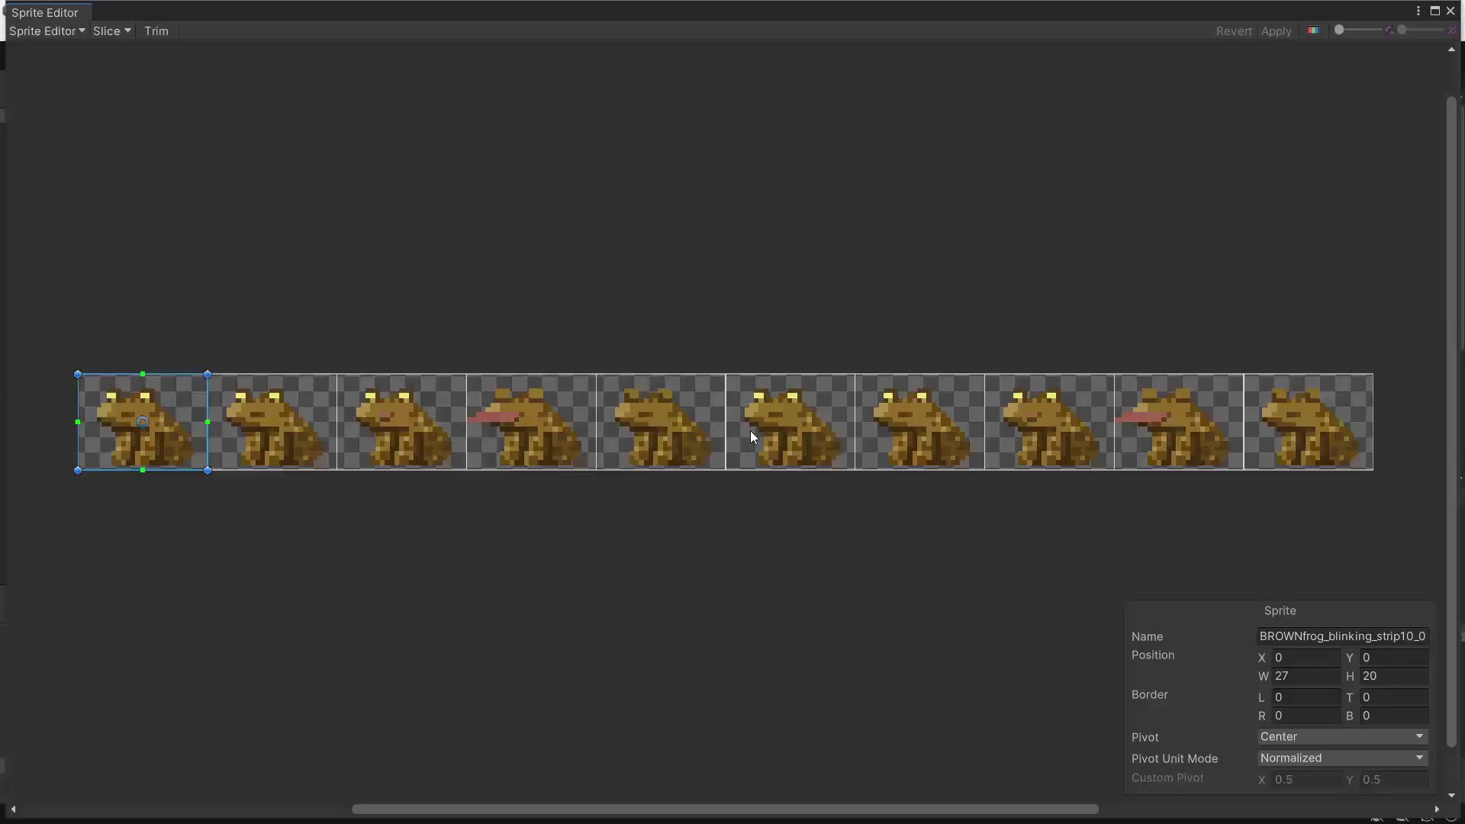
{"action": "left_click", "coordinate": [1451, 11]}
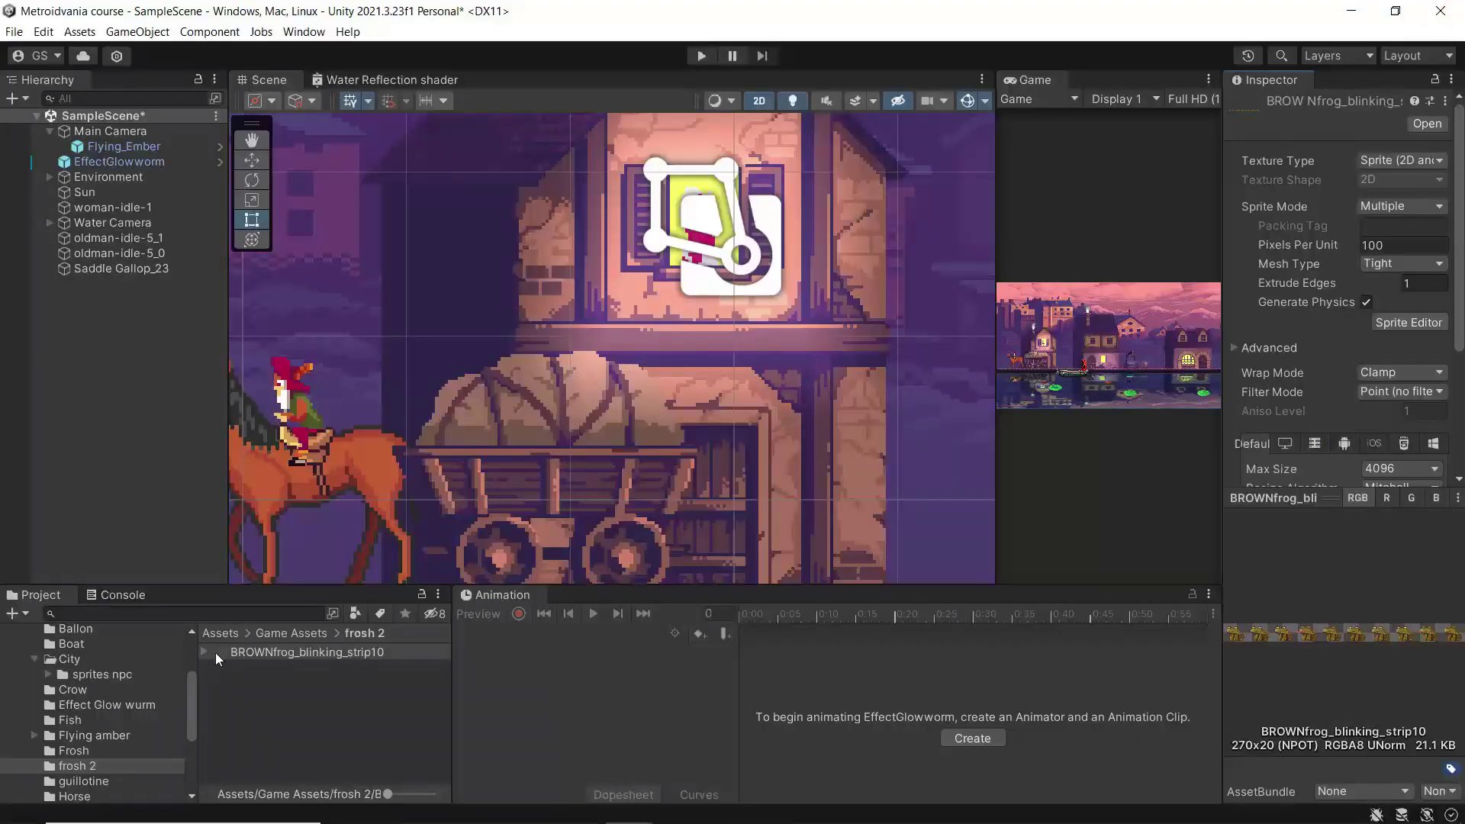
Drag BROWNfrog_blinking_strip10_0 onto the canal's lily pad at position 1.4501, -3.715
{"action": "left_click", "coordinate": [203, 651]}
{"action": "left_click", "coordinate": [272, 670]}
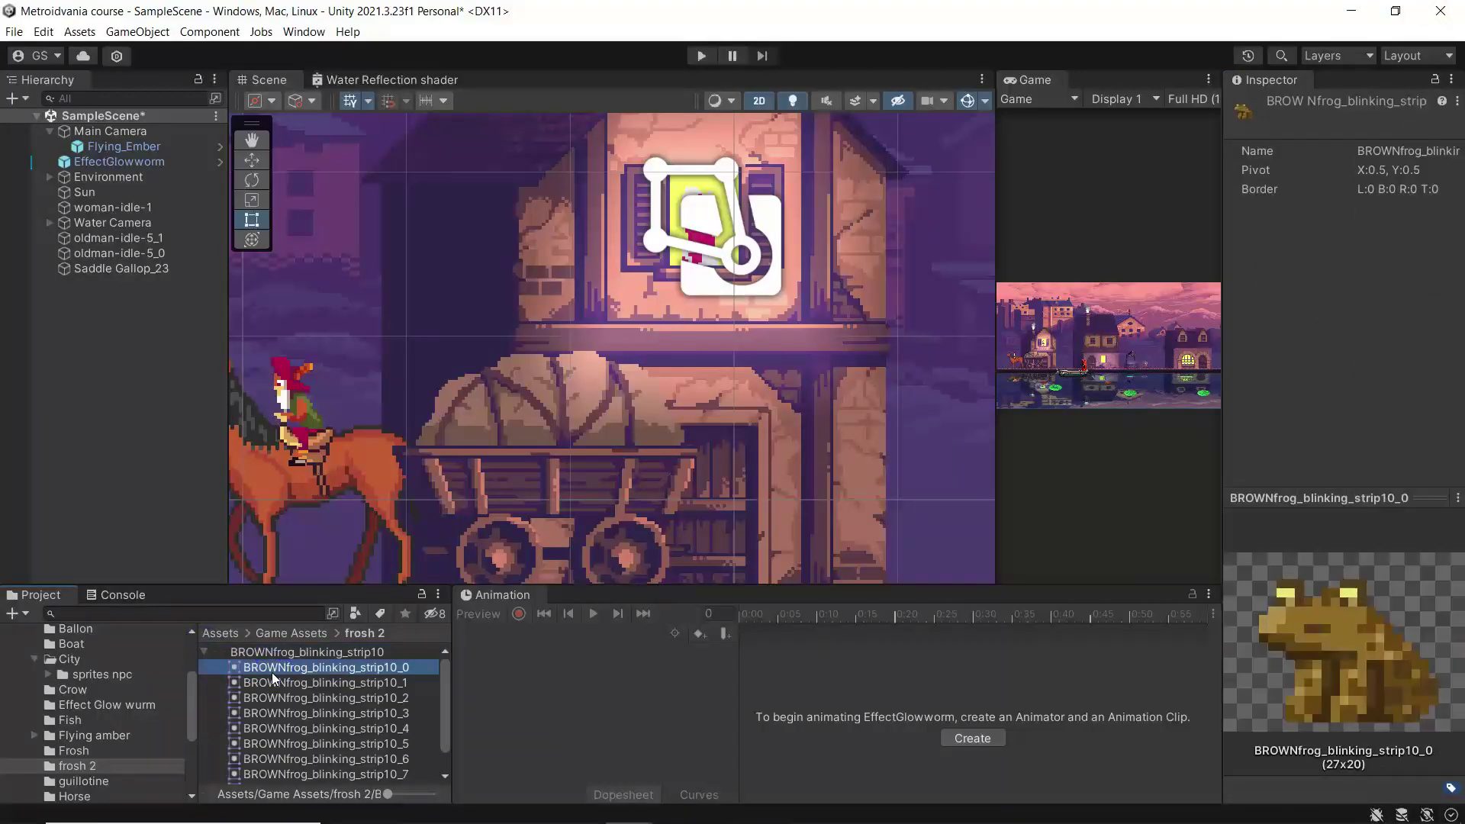
{"action": "scroll", "coordinate": [536, 498], "scroll_direction": "down", "scroll_amount": 5}
{"action": "middle_click_drag", "start_coordinate": [570, 522], "coordinate": [523, 319]}
{"action": "middle_click_drag", "start_coordinate": [939, 407], "coordinate": [638, 393]}
{"action": "middle_click_drag", "start_coordinate": [860, 451], "coordinate": [426, 412]}
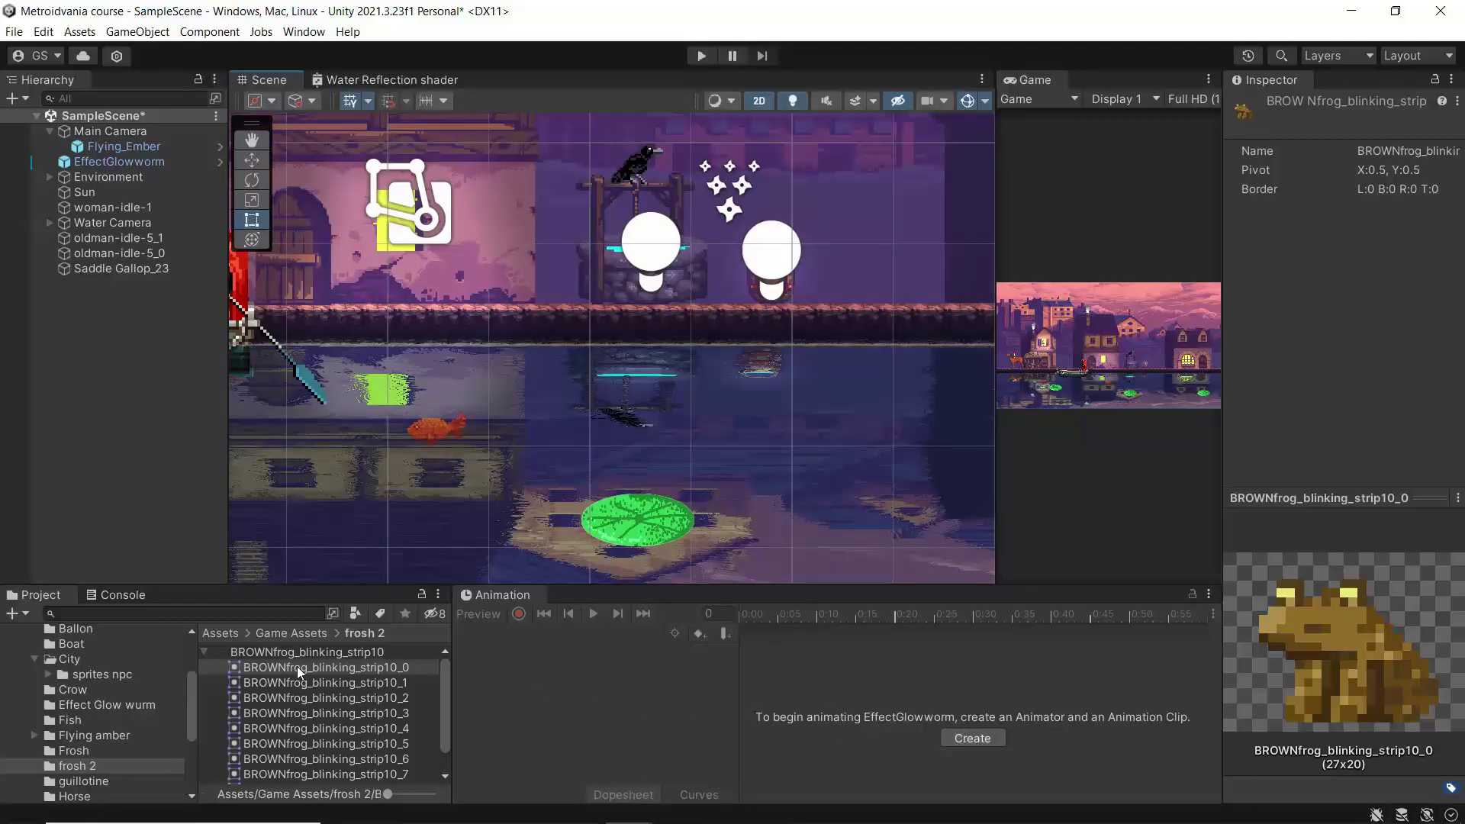
{"action": "left_click_drag", "start_coordinate": [296, 666], "coordinate": [635, 519]}
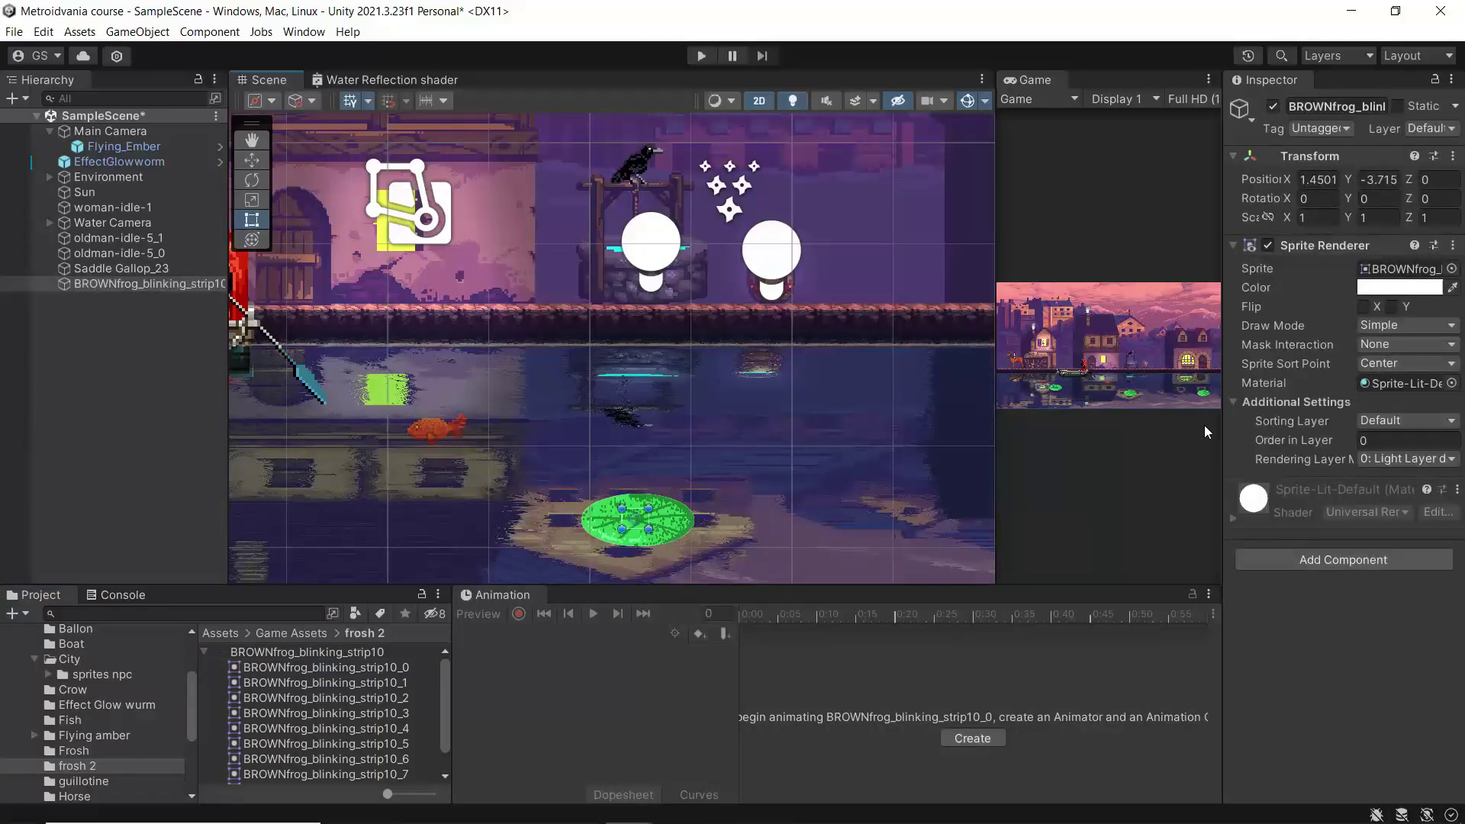
Set the frog's Order in Layer to 3
{"action": "left_click", "coordinate": [1383, 439]}
{"action": "type", "text": "2"}
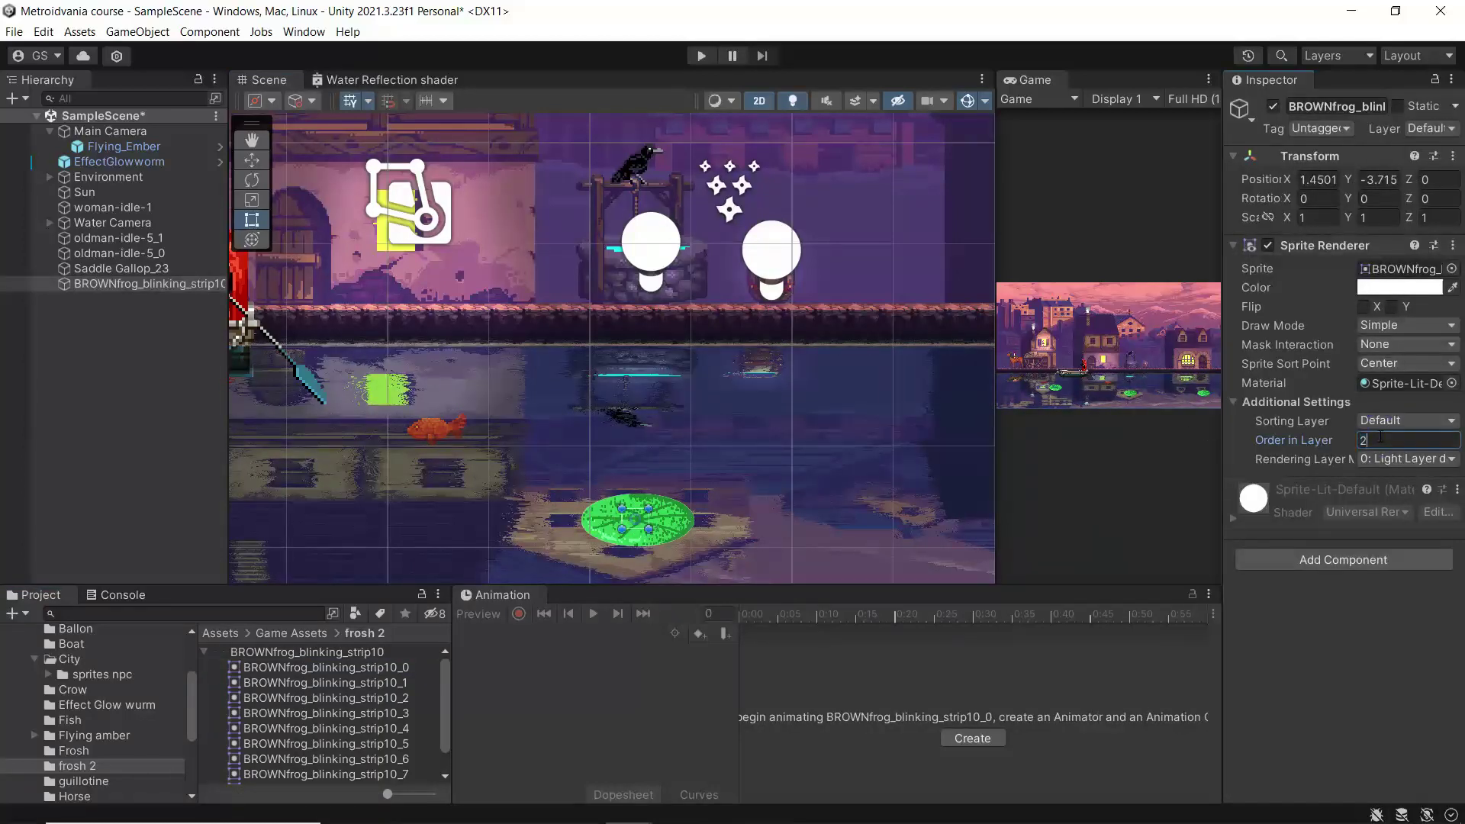
{"action": "key", "text": "BackSpace"}
{"action": "type", "text": "3"}
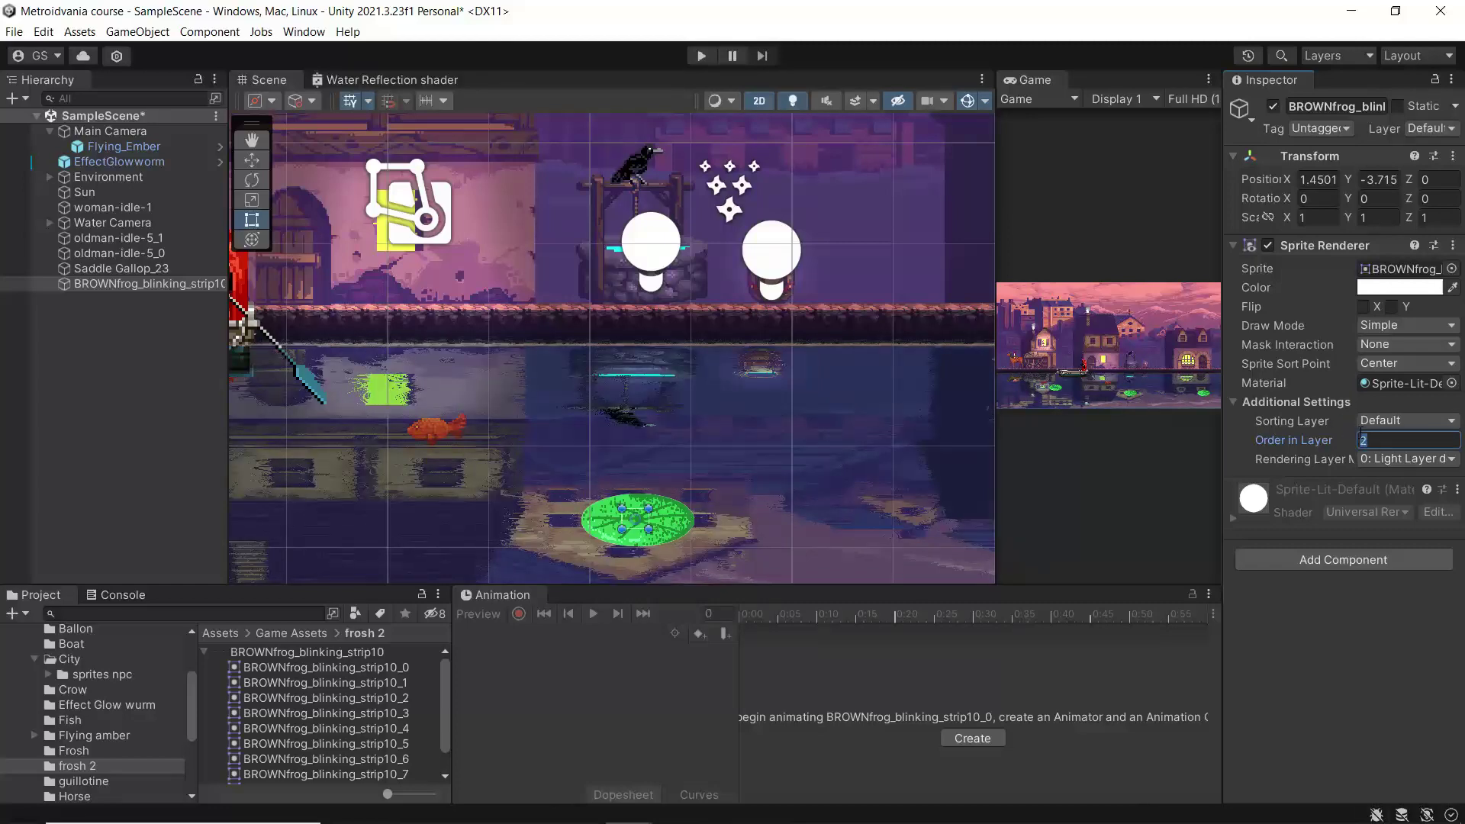
Scale the frog to 2 × 2 and nudge it up onto the lily pad
{"action": "left_click", "coordinate": [1310, 216]}
{"action": "type", "text": "2"}
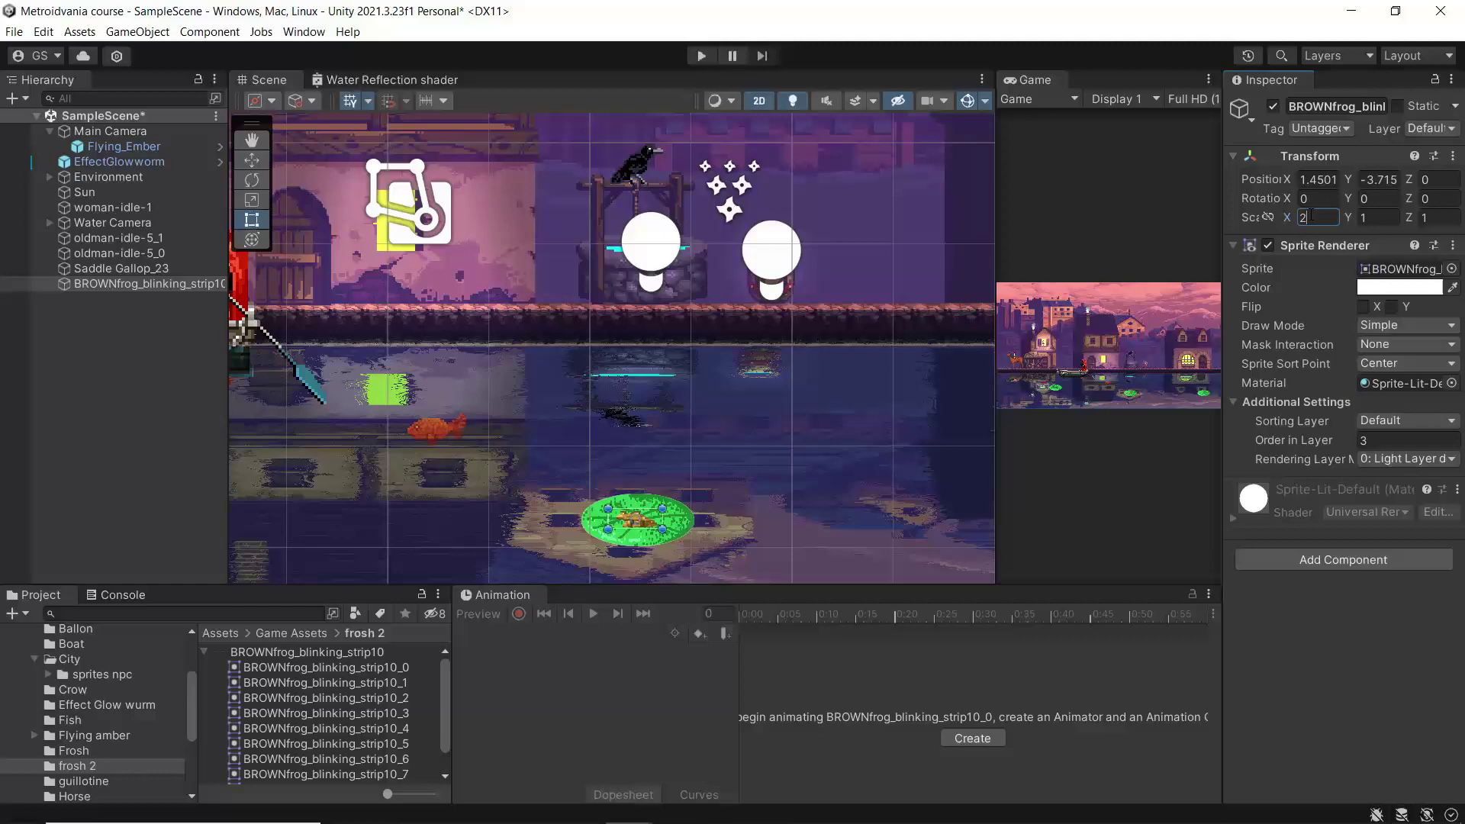
{"action": "key", "text": "Tab"}
{"action": "type", "text": "2"}
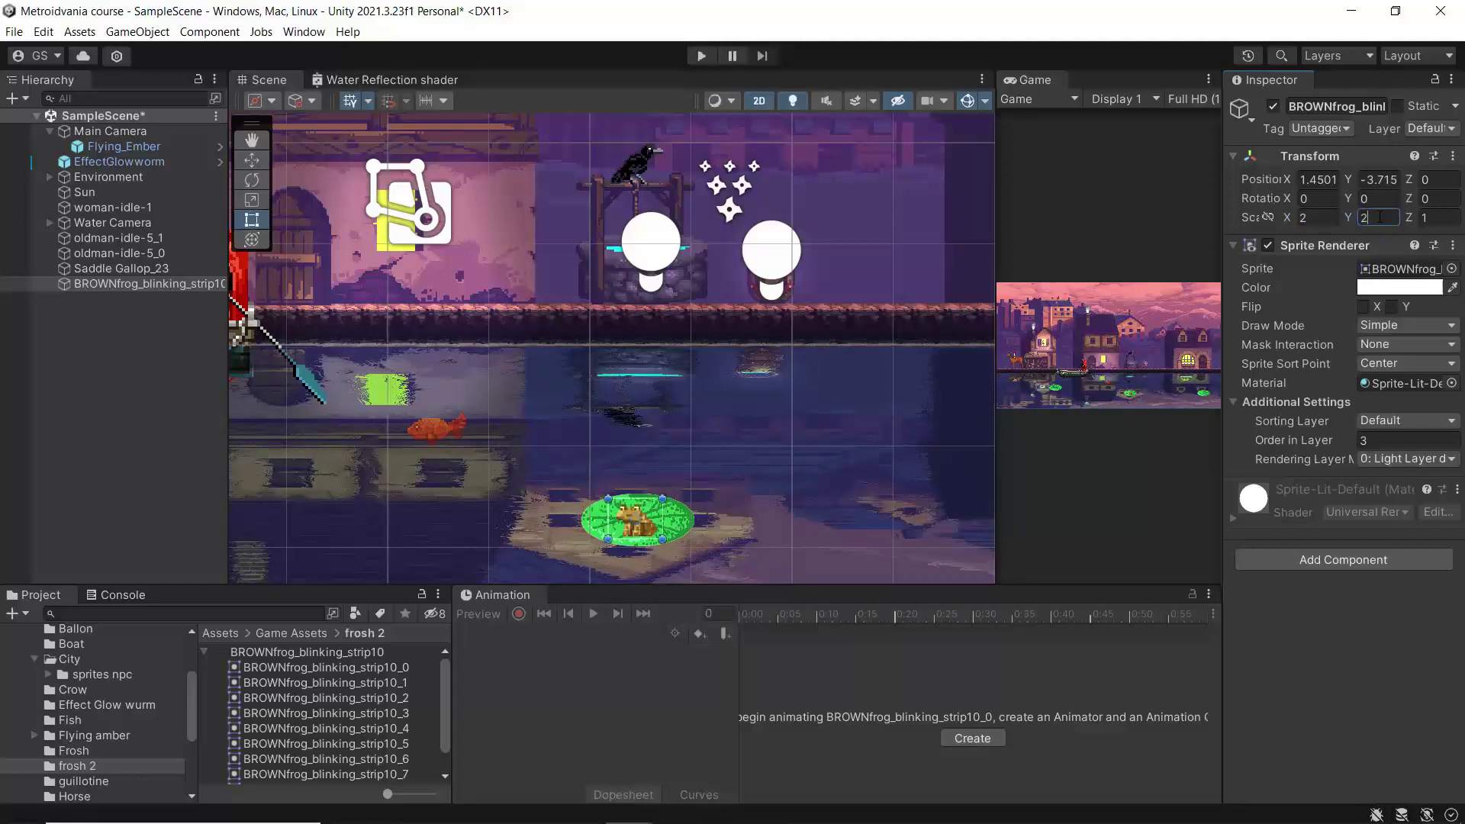
{"action": "left_click", "coordinate": [252, 159]}
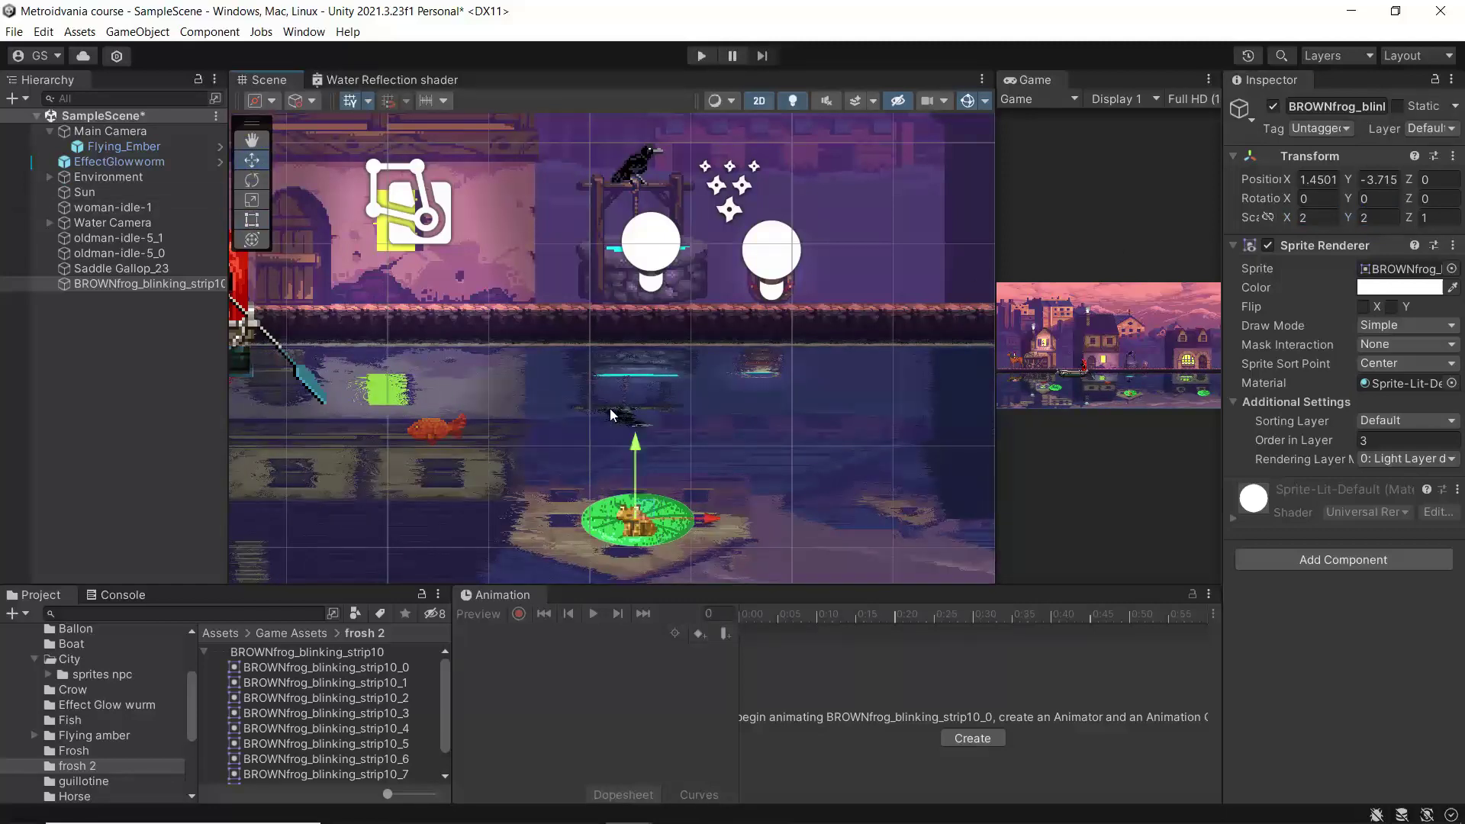
{"action": "left_click_drag", "start_coordinate": [637, 441], "coordinate": [637, 437]}
{"action": "scroll", "coordinate": [318, 444], "scroll_direction": "down", "scroll_amount": 5}
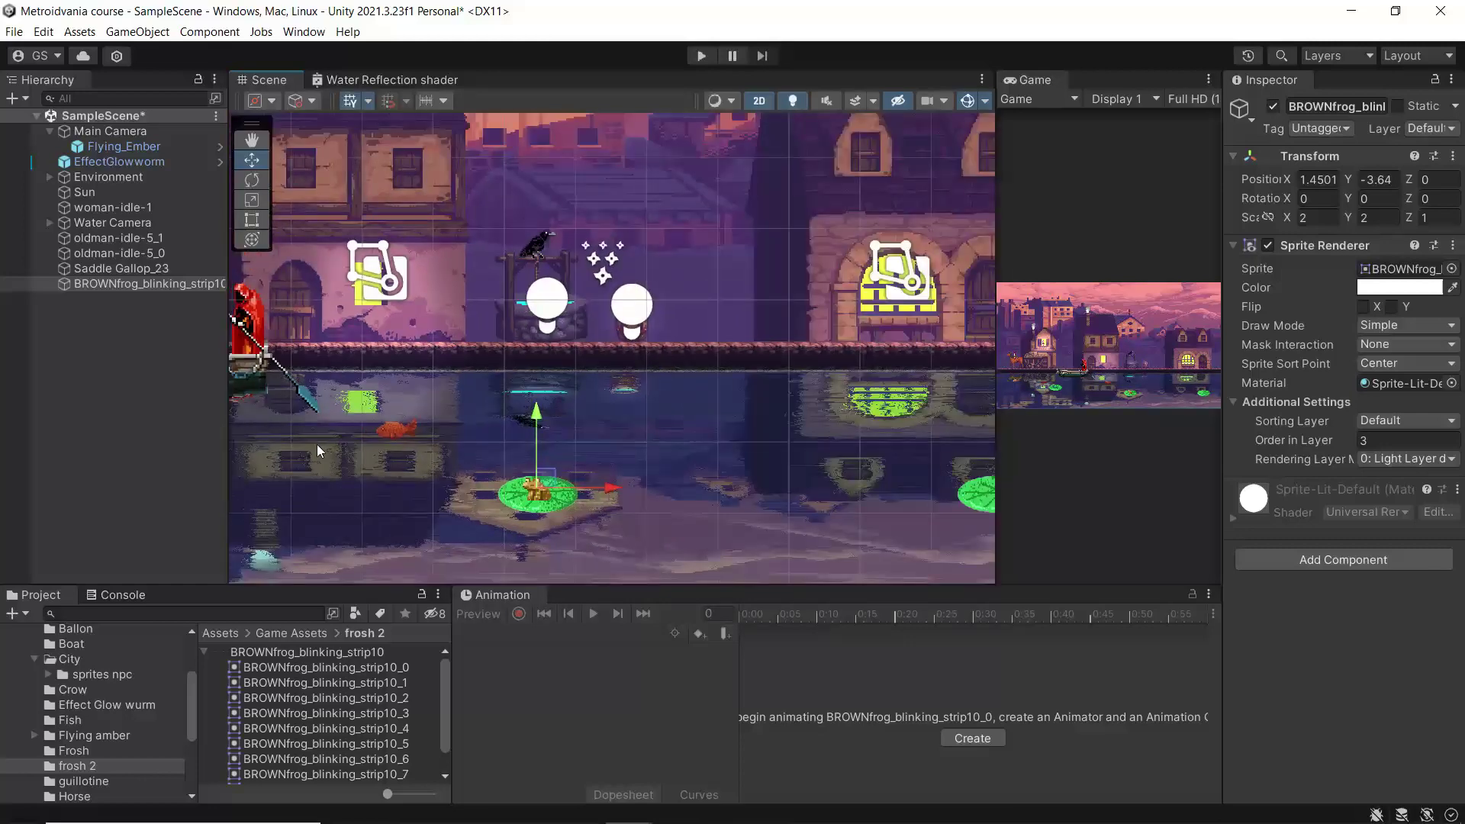
{"action": "middle_click_drag", "start_coordinate": [329, 410], "coordinate": [496, 462]}
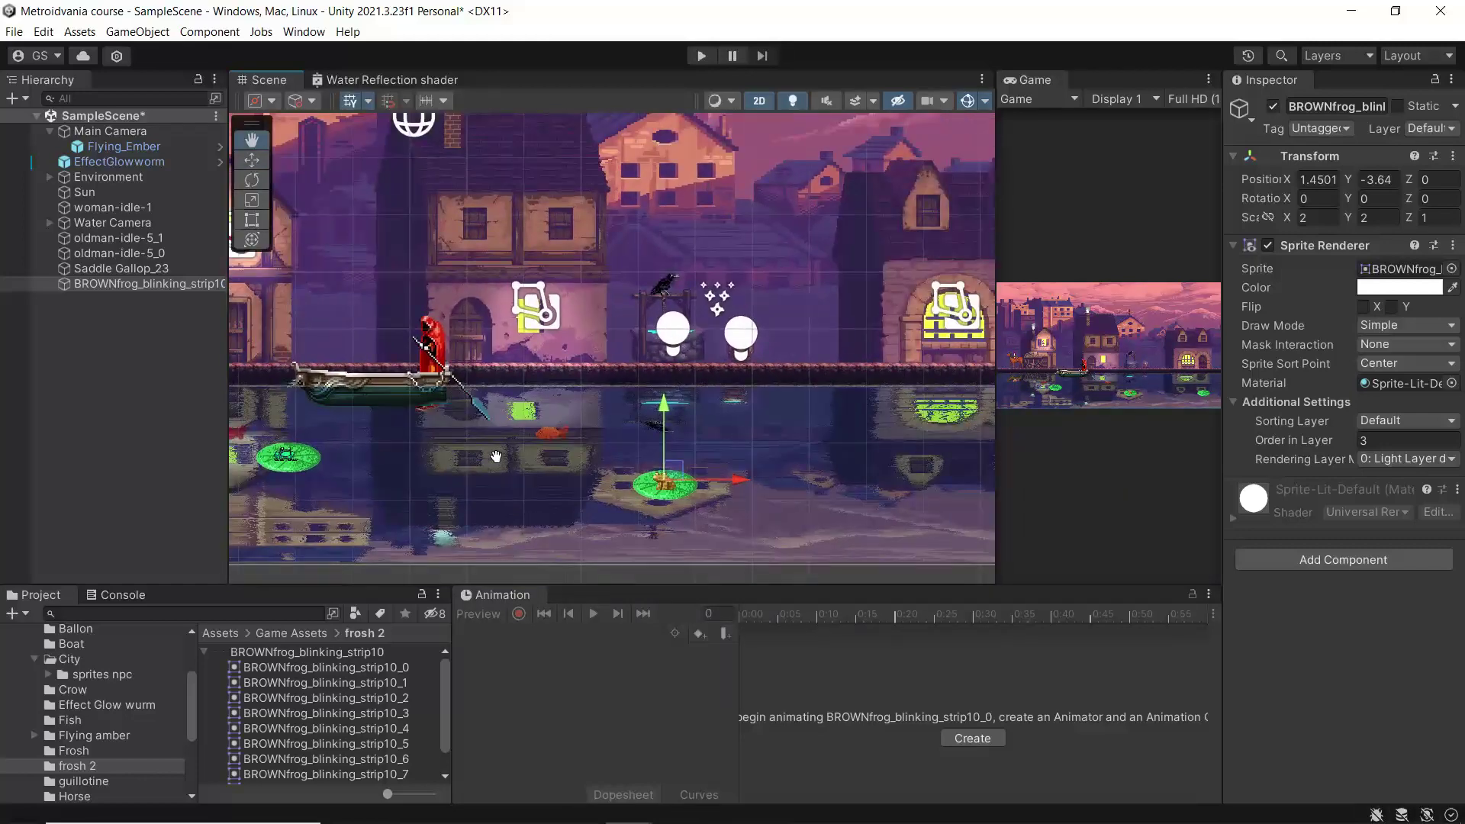
Reduce the frog's scale to 1.5 on X and Y
{"action": "left_click", "coordinate": [1302, 218]}
{"action": "type", "text": "1.5"}
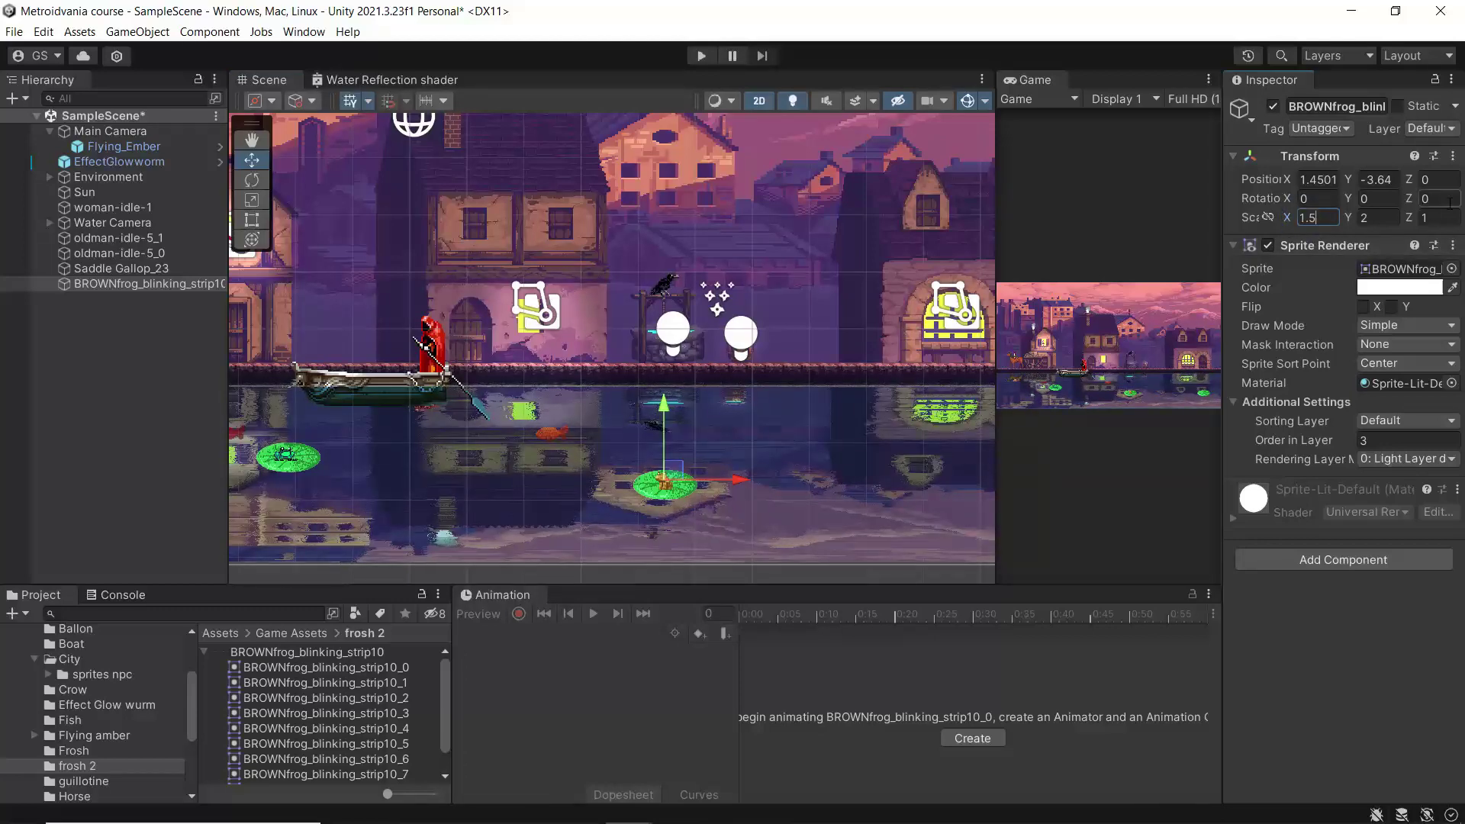
{"action": "left_click", "coordinate": [1380, 216]}
{"action": "type", "text": "1.5"}
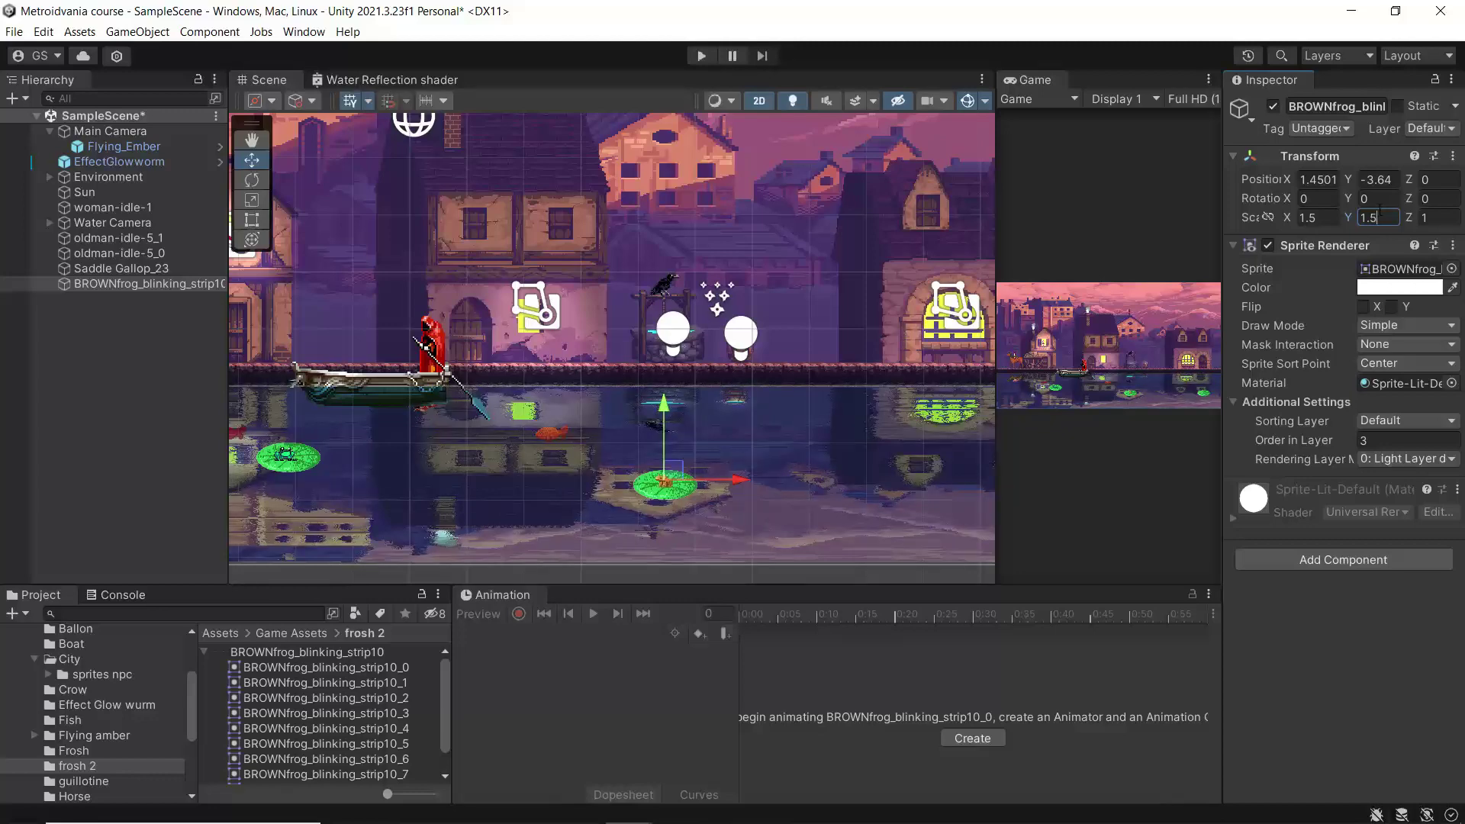
{"action": "scroll", "coordinate": [663, 496], "scroll_direction": "up", "scroll_amount": 10}
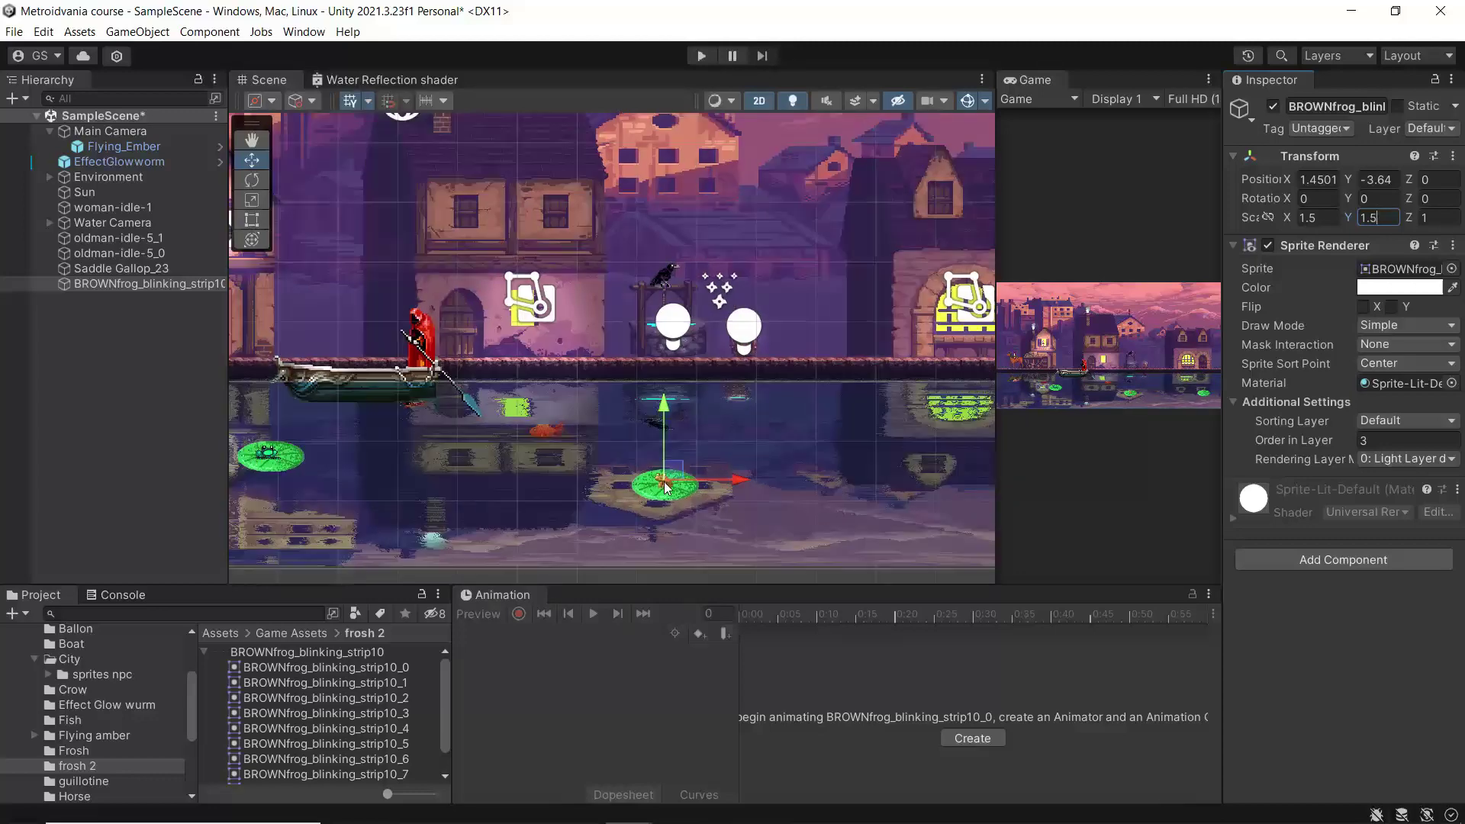
{"action": "scroll", "coordinate": [648, 485], "scroll_direction": "up", "scroll_amount": 2}
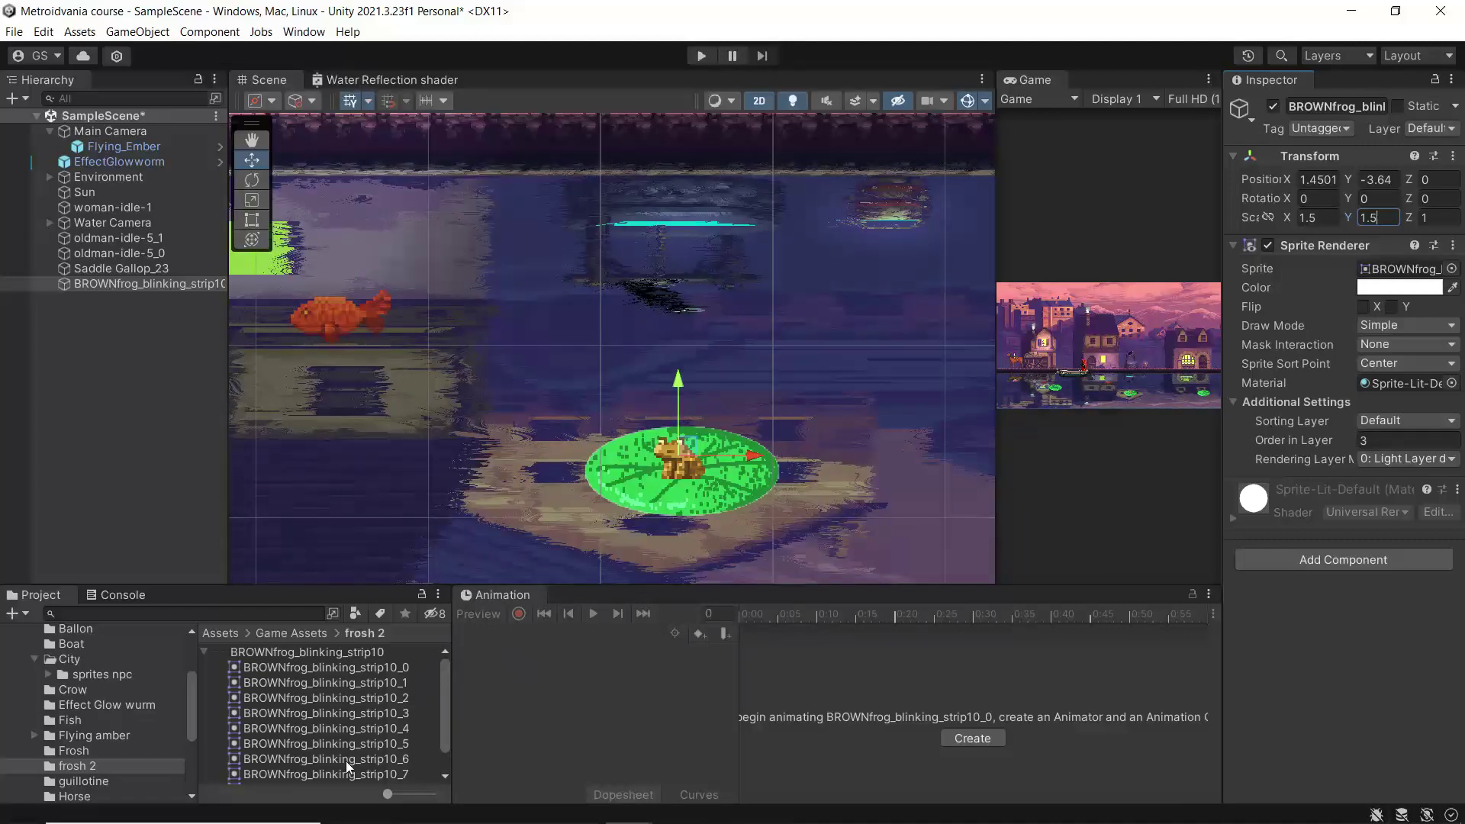
Compare the first brown frog blinking frames, strip10_0 through strip10_2
{"action": "left_click", "coordinate": [345, 671]}
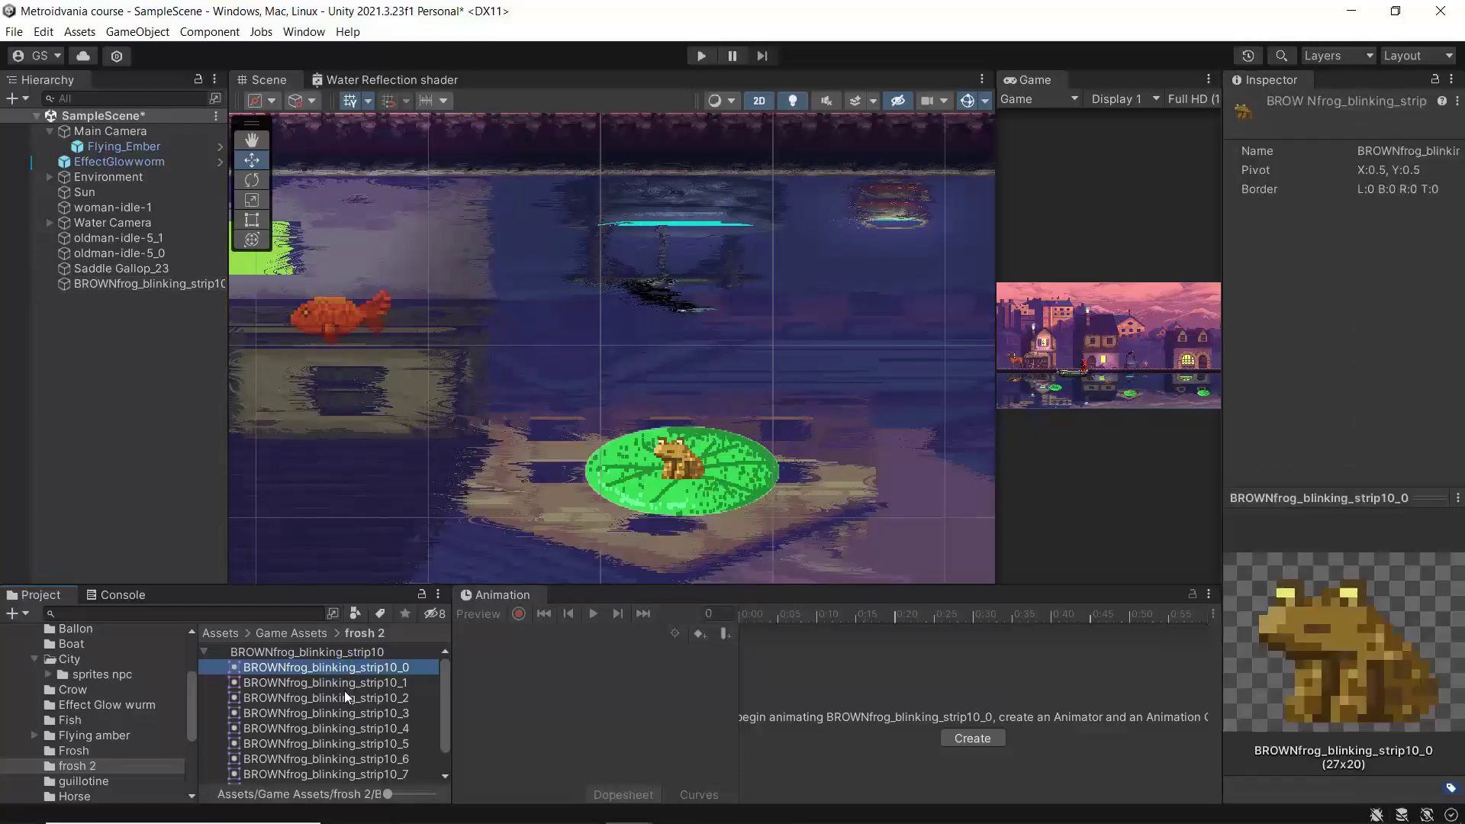
{"action": "left_click", "coordinate": [345, 689]}
{"action": "left_click", "coordinate": [340, 675]}
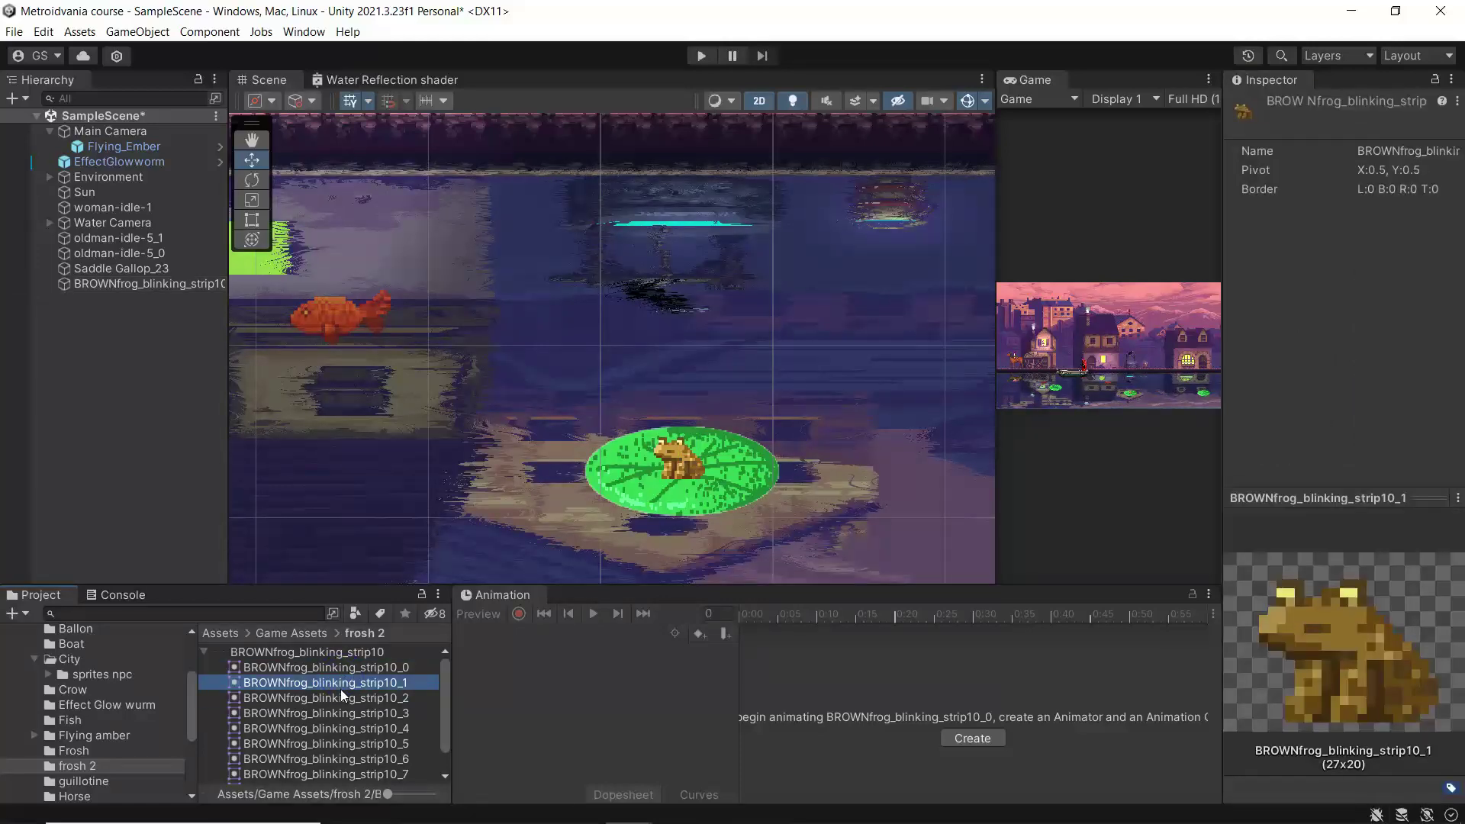
{"action": "left_click", "coordinate": [342, 697]}
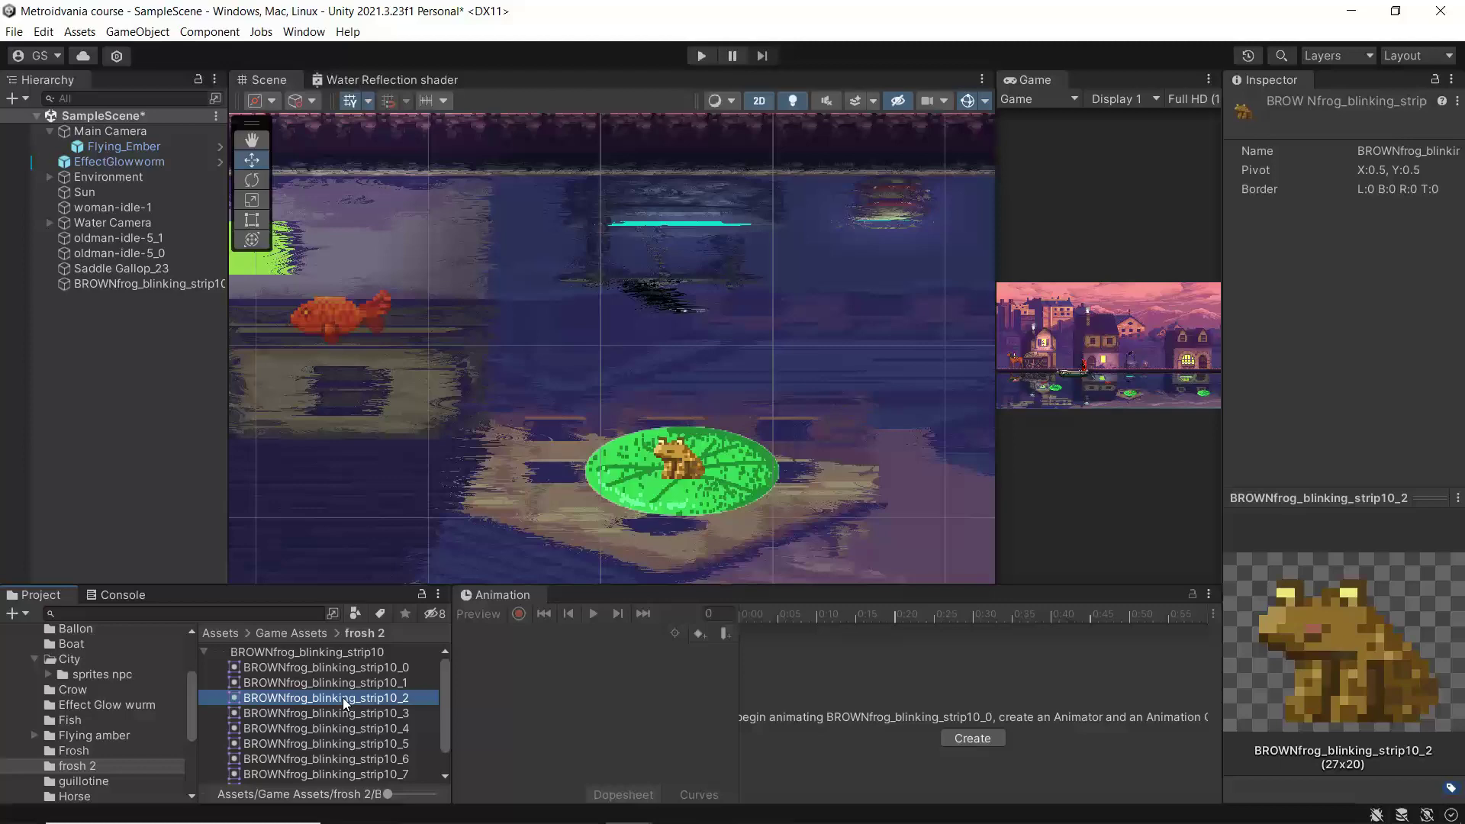
{"action": "left_click", "coordinate": [341, 713]}
{"action": "left_click", "coordinate": [338, 697]}
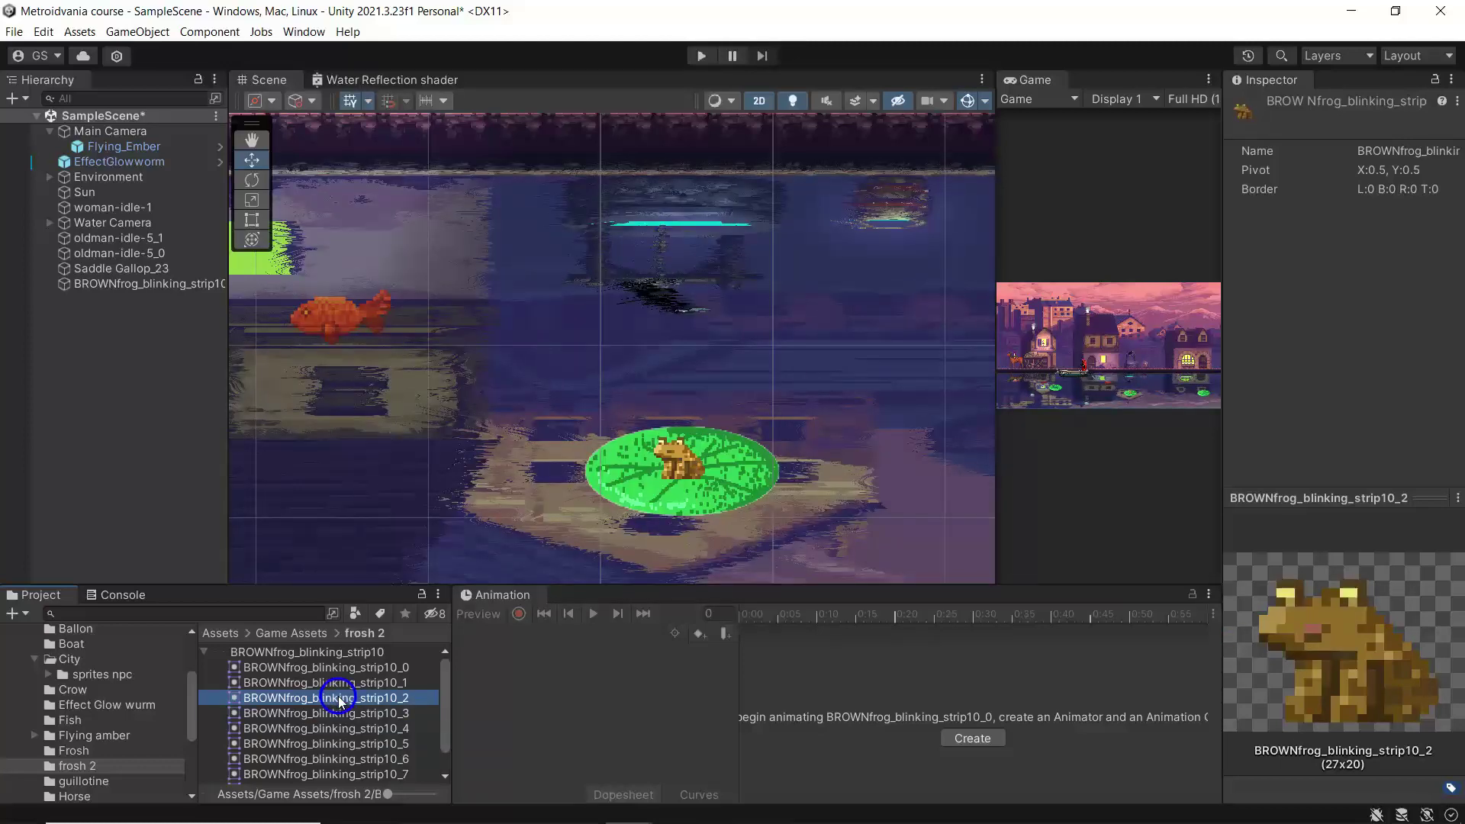
{"action": "left_click", "coordinate": [337, 683]}
{"action": "left_click", "coordinate": [339, 668]}
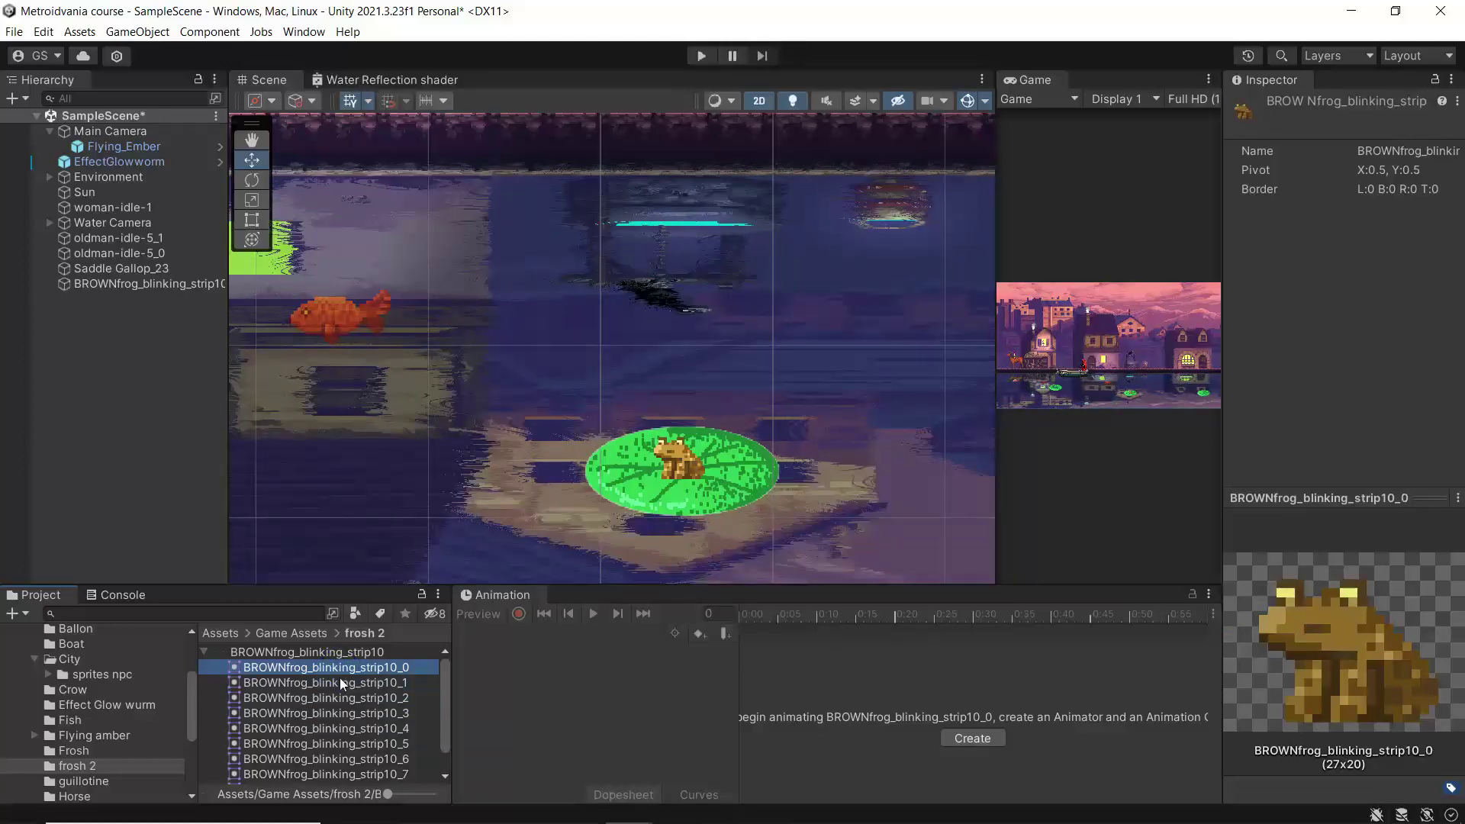
{"action": "left_click", "coordinate": [340, 682]}
{"action": "left_click", "coordinate": [340, 697]}
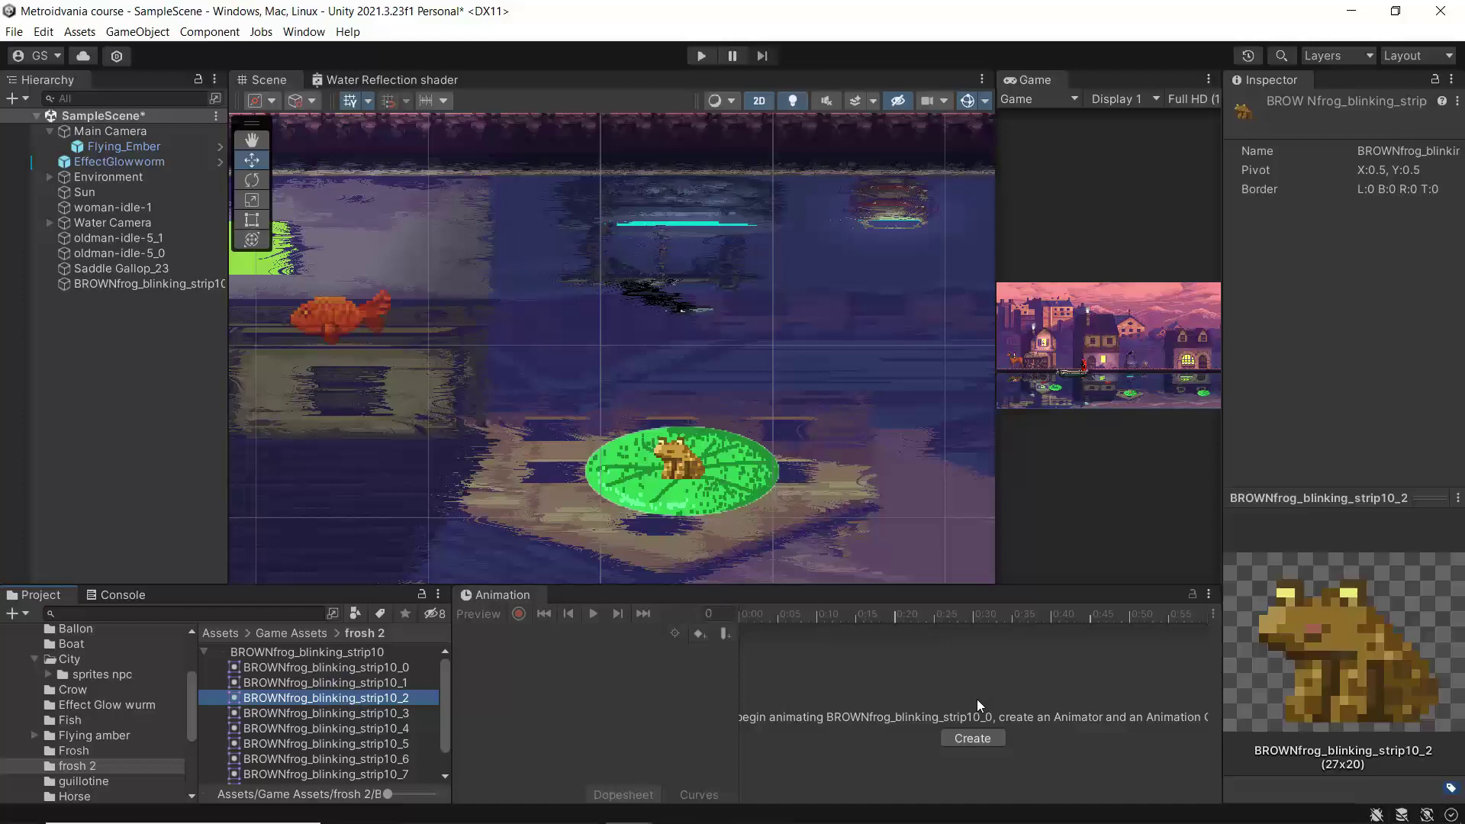
Create a new animation clip named frog2 for the frog
{"action": "left_click", "coordinate": [970, 738]}
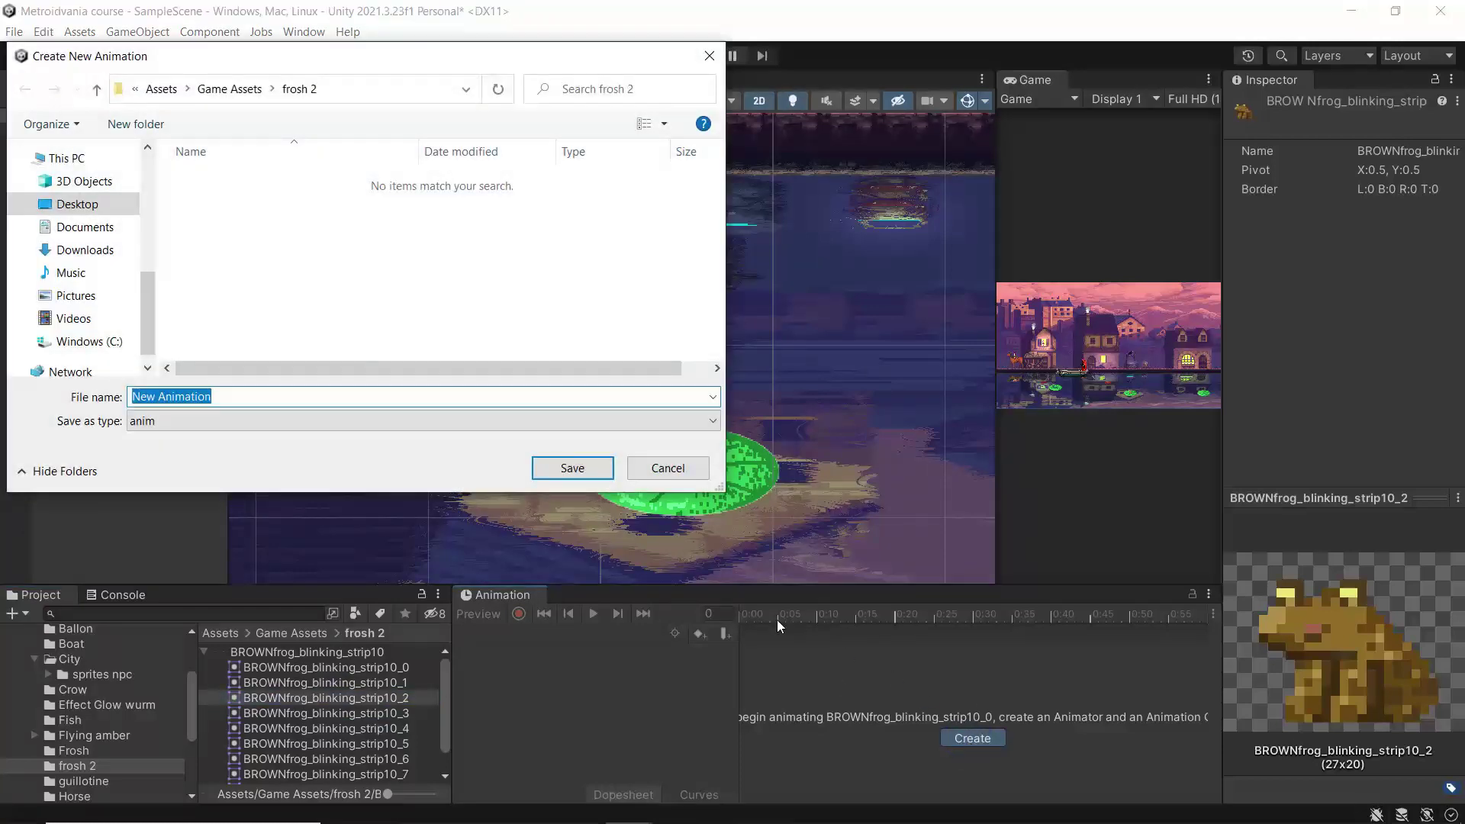
{"action": "type", "text": "frog2"}
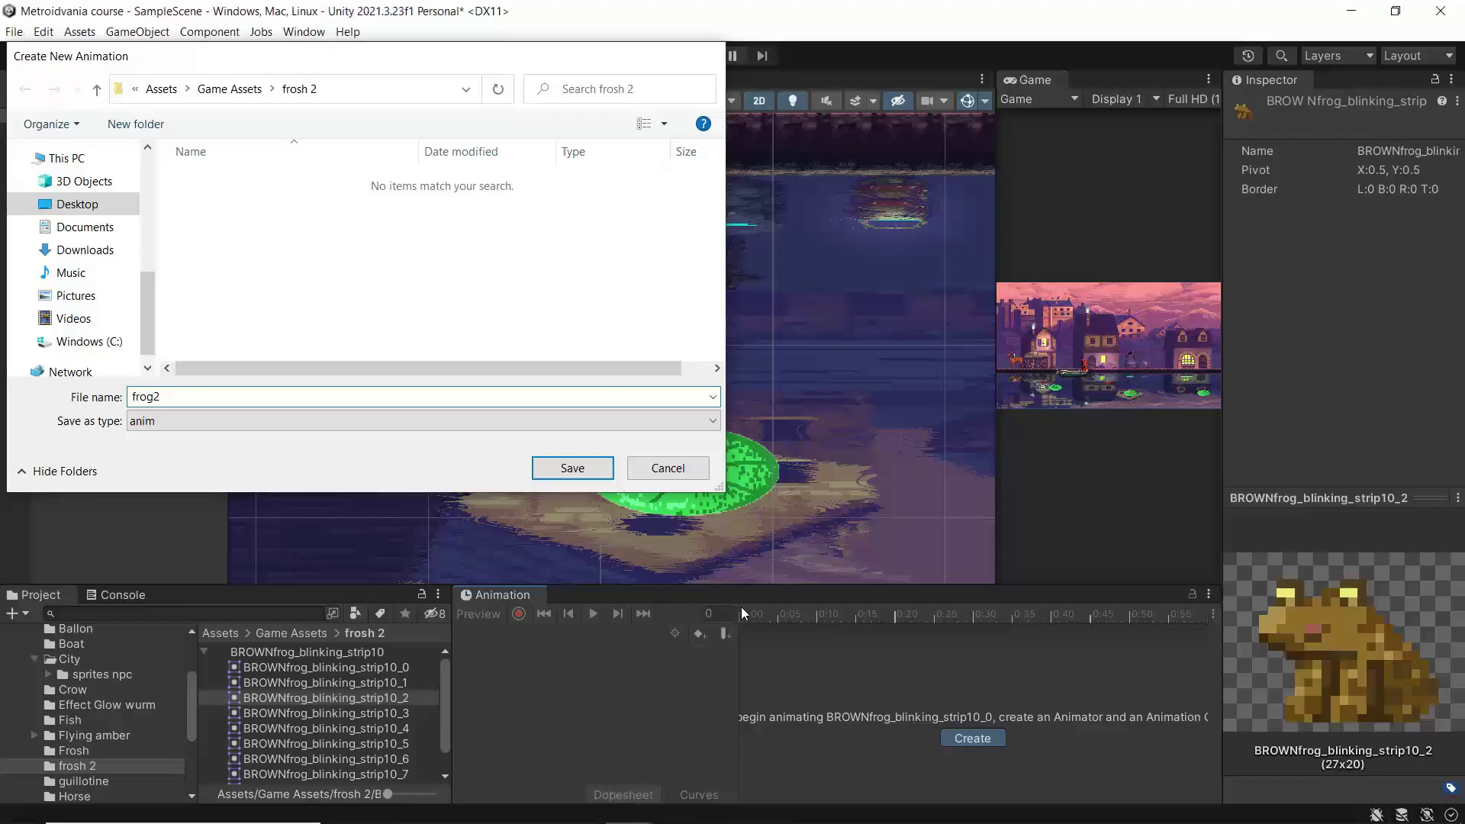
{"action": "key", "text": "Return"}
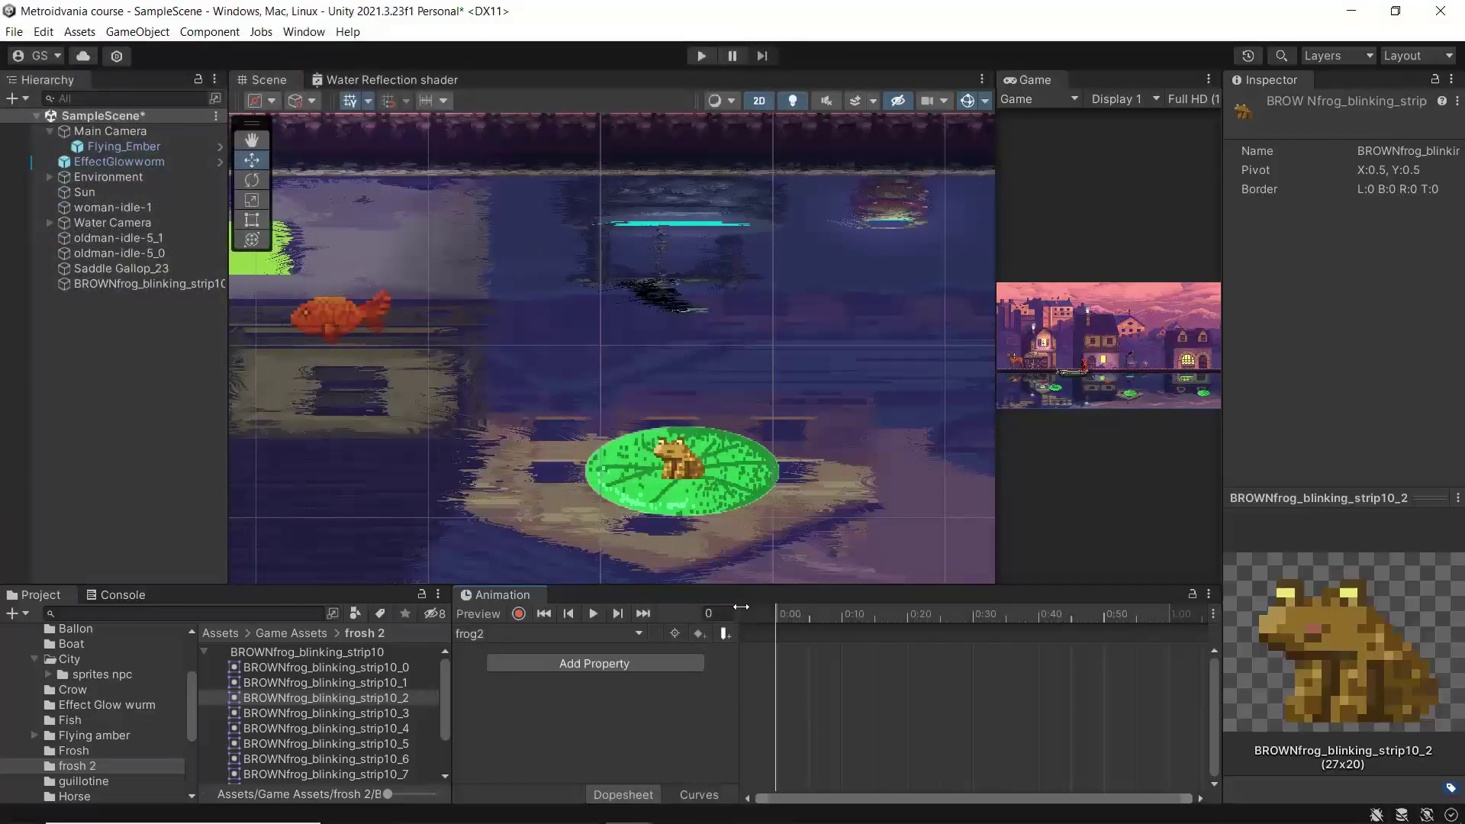
Add frog frames strip10_0 through strip10_2 as keyframes in frog2
{"action": "left_click", "coordinate": [353, 667]}
{"action": "left_click", "coordinate": [350, 682]}
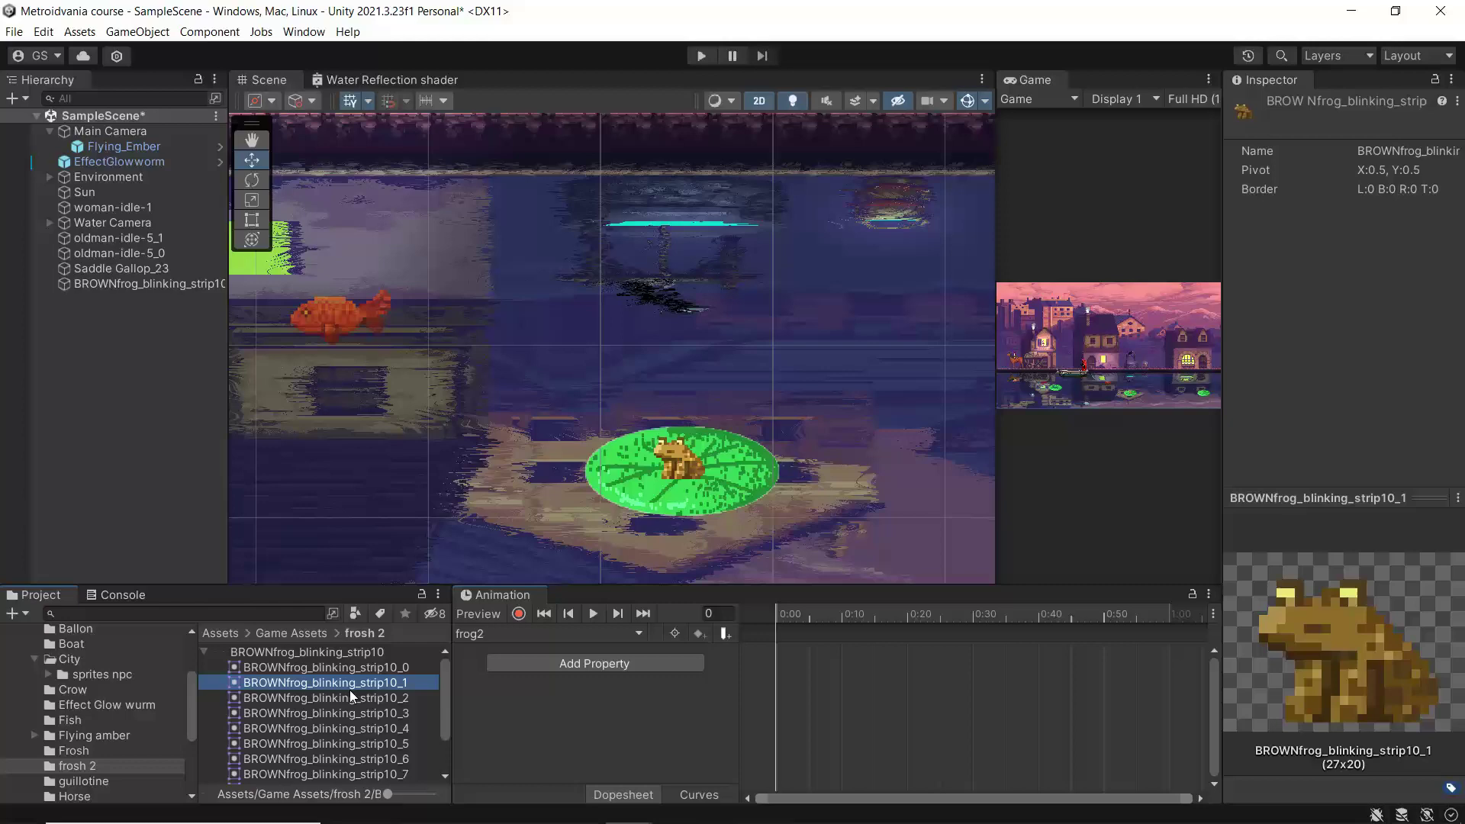
{"action": "left_click", "coordinate": [350, 698]}
{"action": "left_click", "coordinate": [348, 670]}
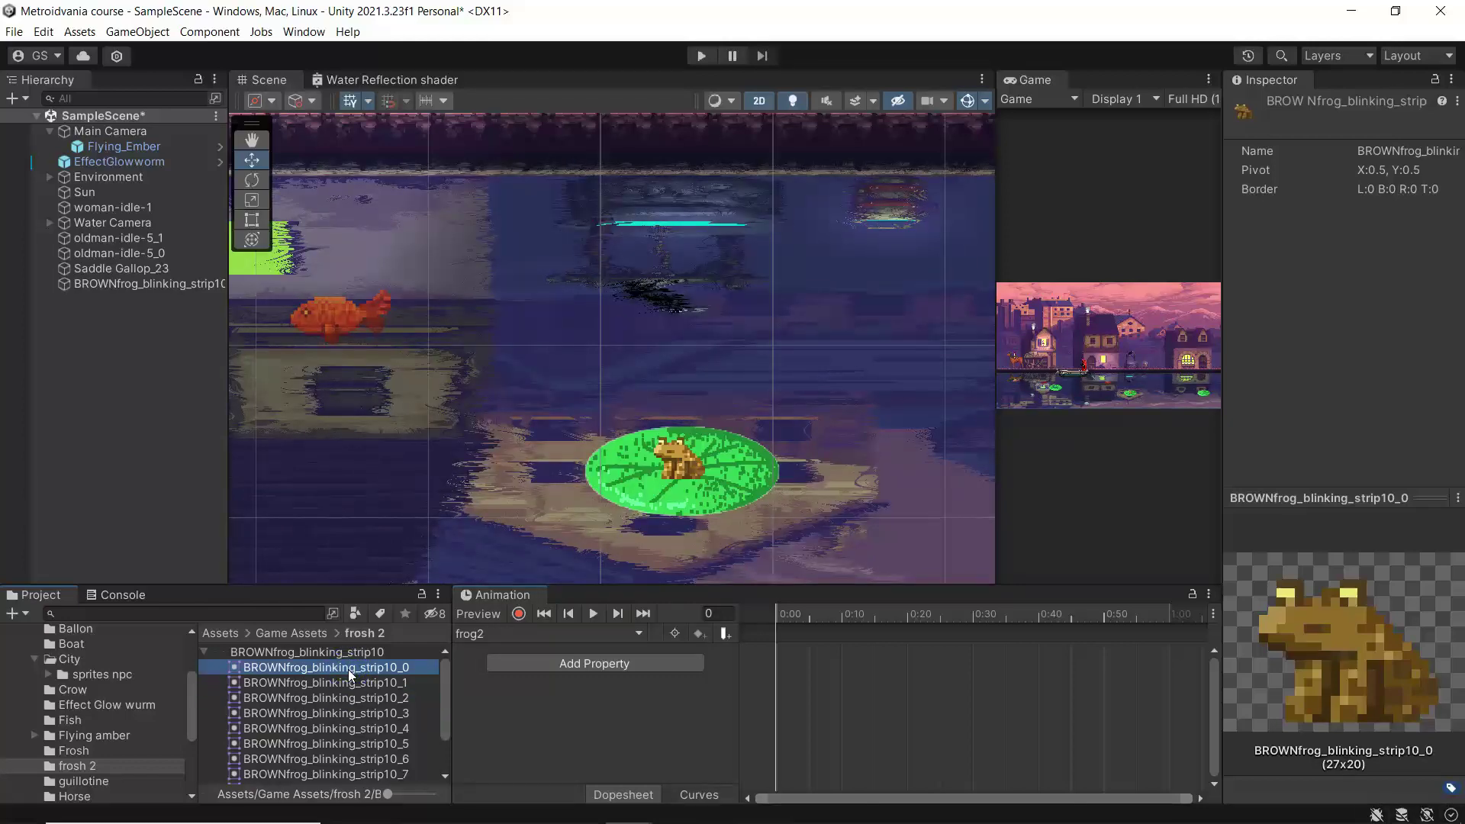
{"action": "left_click", "coordinate": [345, 697], "text": "shift"}
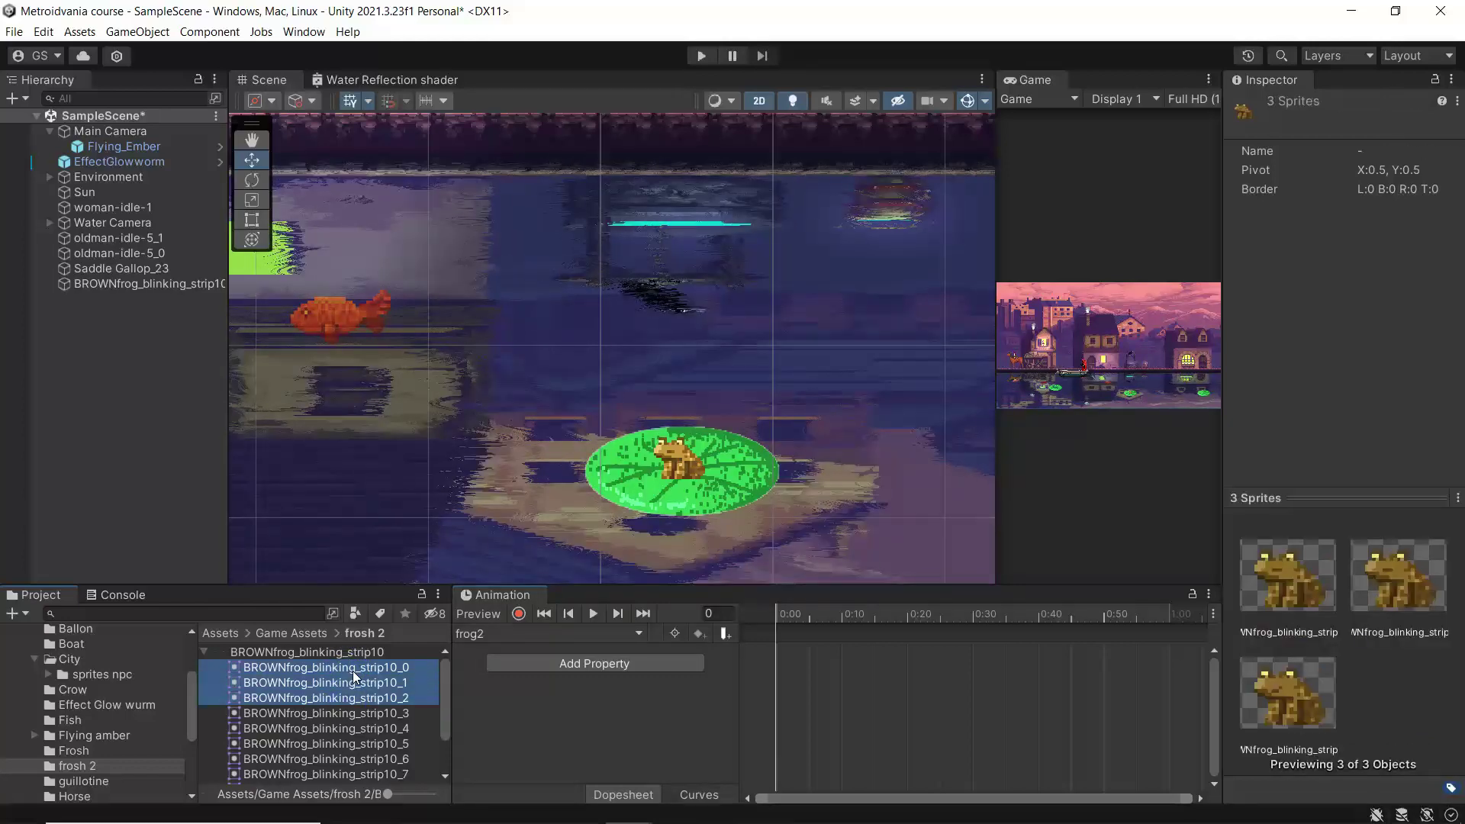
{"action": "left_click_drag", "start_coordinate": [352, 671], "coordinate": [776, 661]}
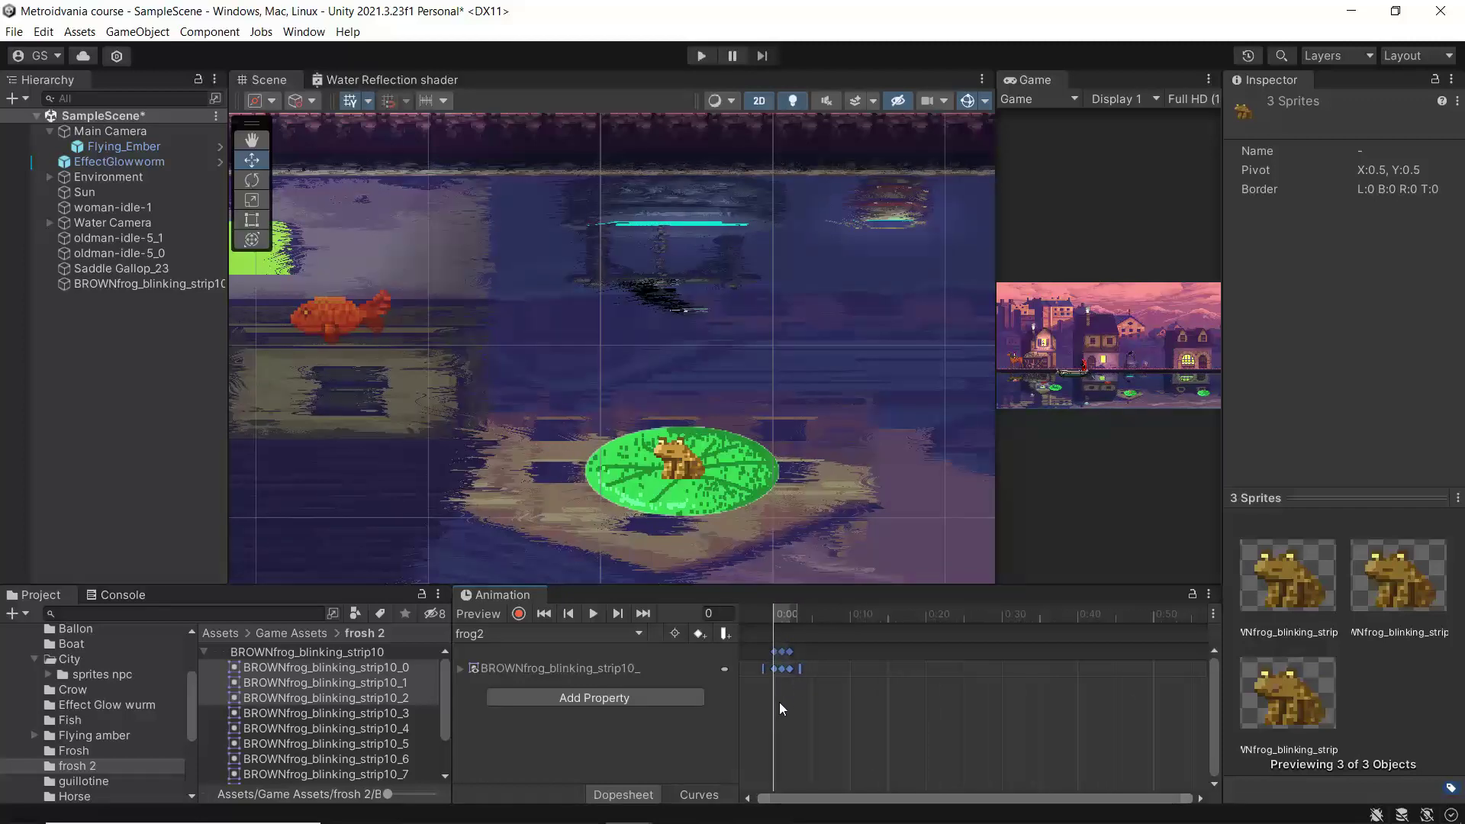
Append frames strip10_4 and strip10_5 after the existing frog2 keyframes
{"action": "left_click", "coordinate": [353, 711]}
{"action": "left_click", "coordinate": [352, 729]}
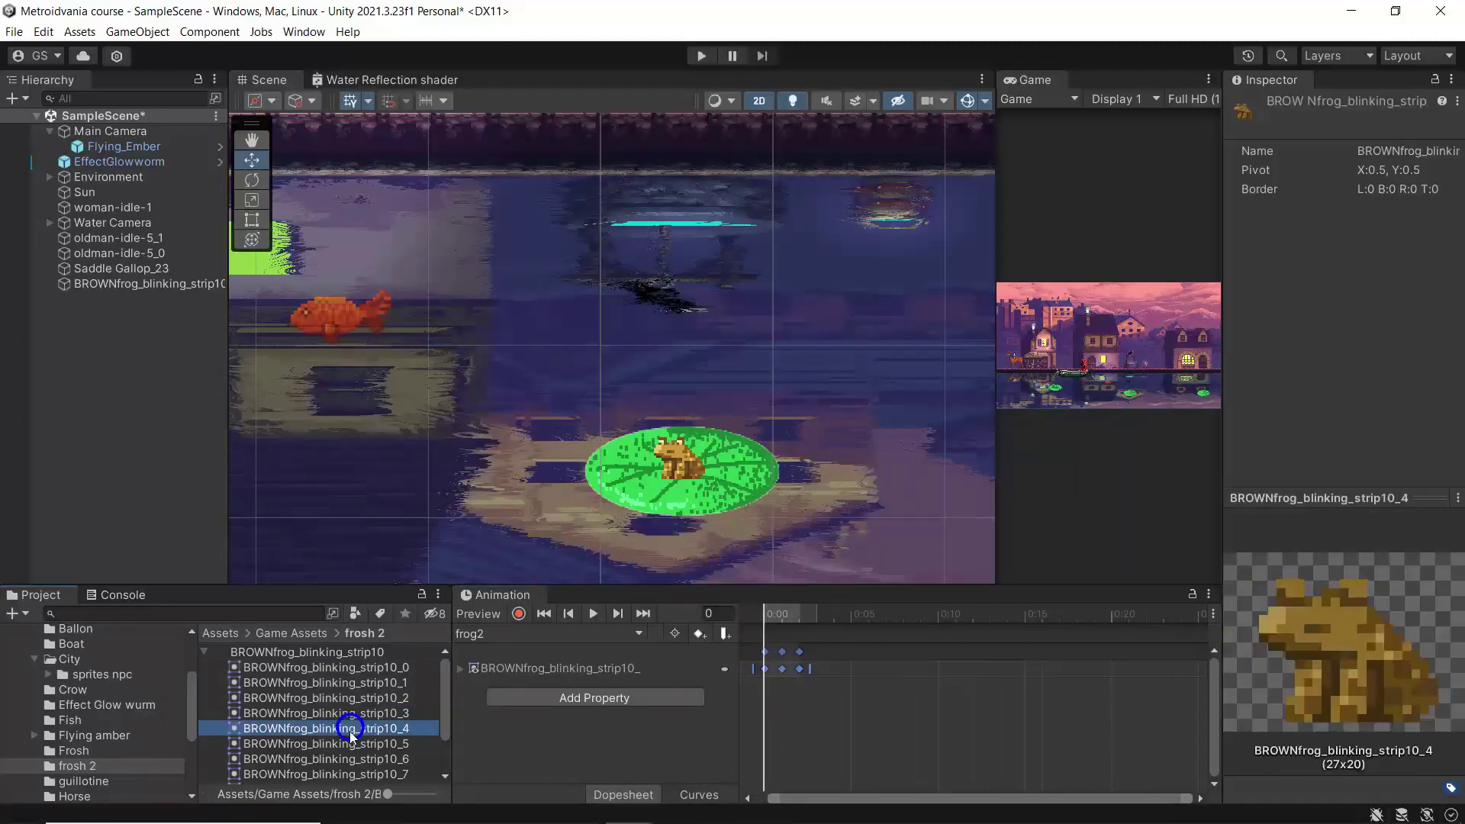
{"action": "left_click", "coordinate": [349, 744]}
{"action": "left_click", "coordinate": [352, 728]}
{"action": "left_click", "coordinate": [351, 714]}
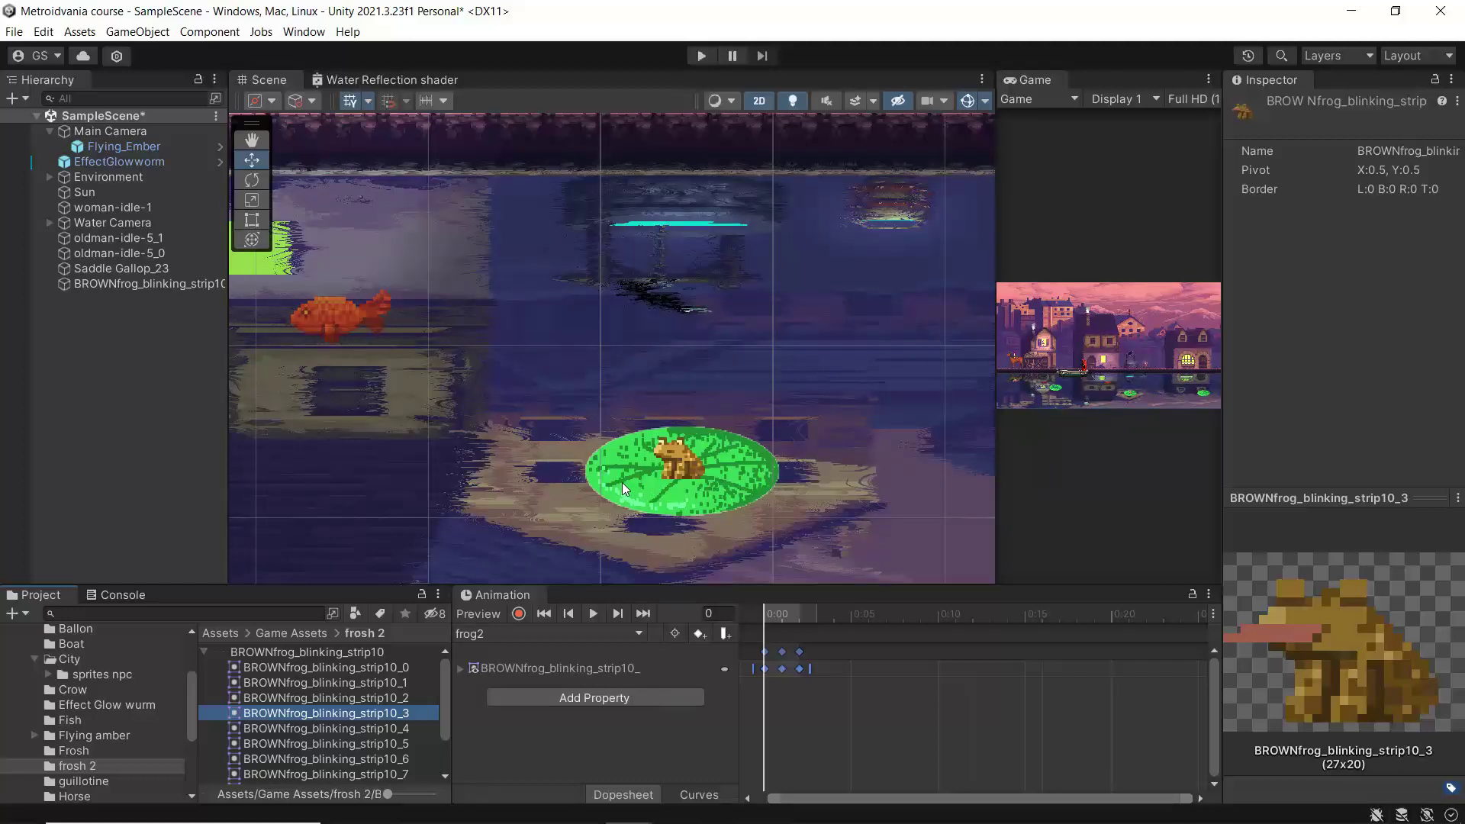
{"action": "left_click", "coordinate": [366, 730]}
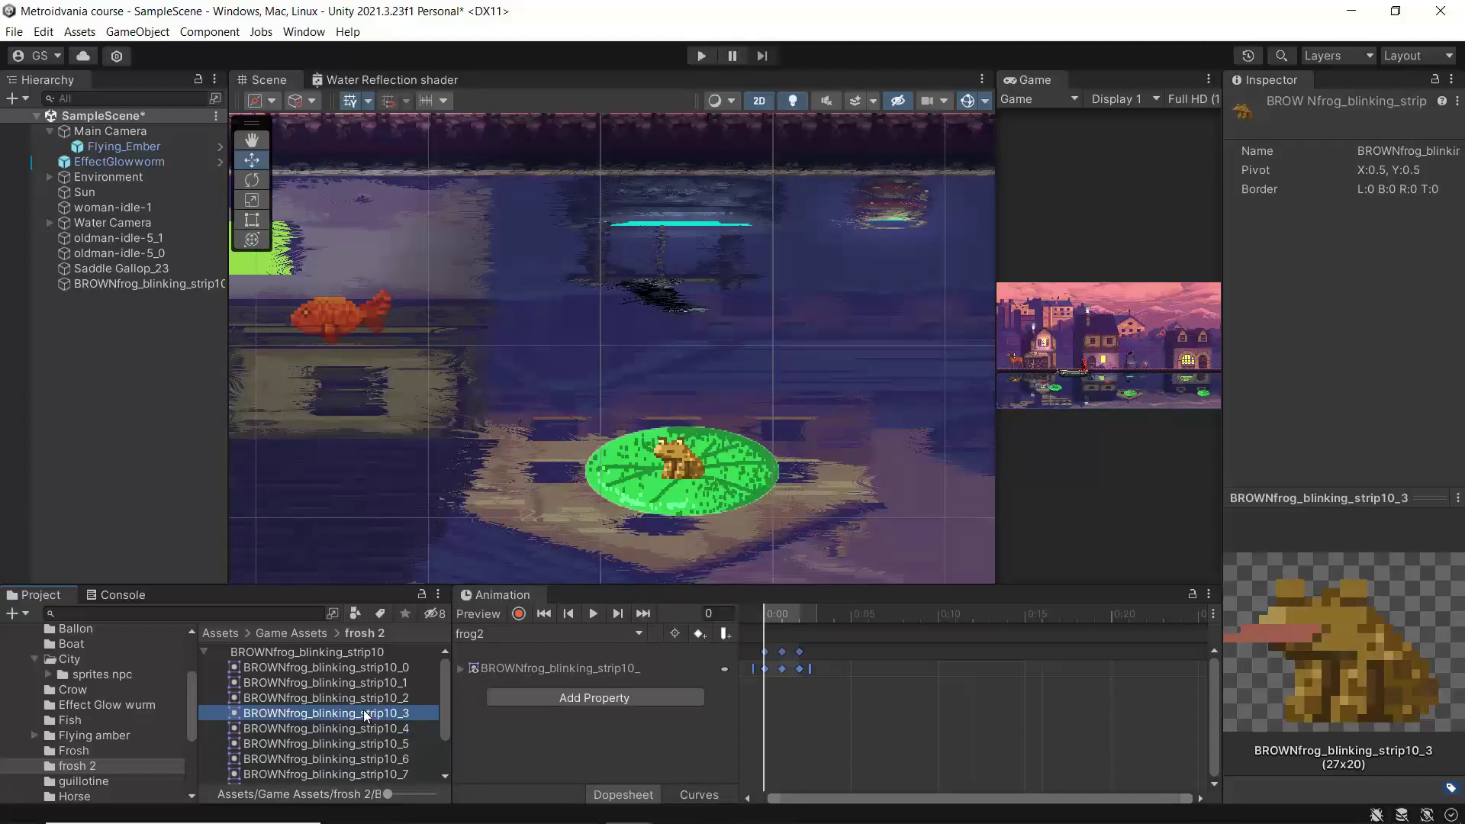
{"action": "left_click", "coordinate": [361, 744]}
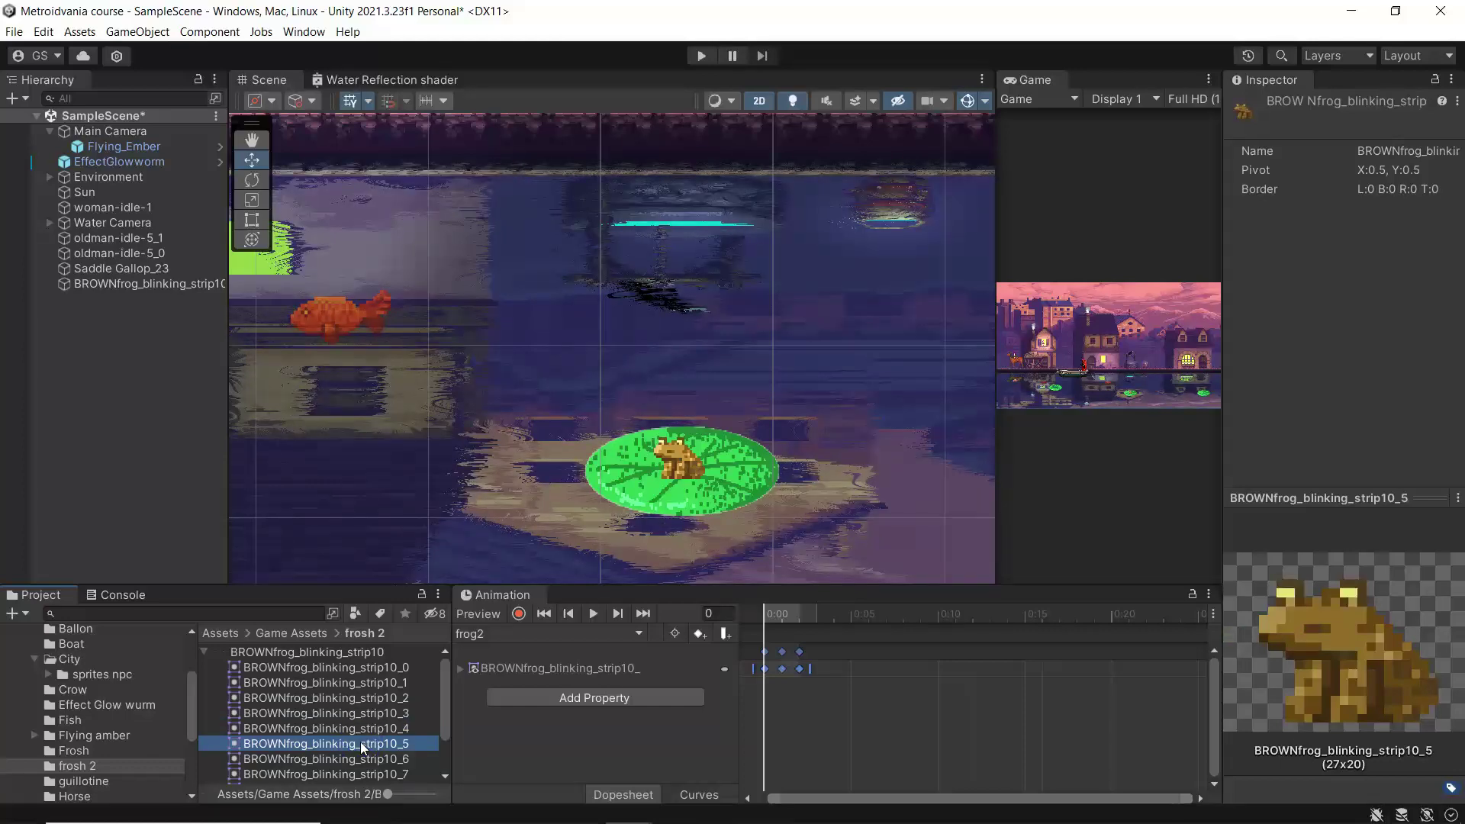
{"action": "left_click", "coordinate": [356, 729]}
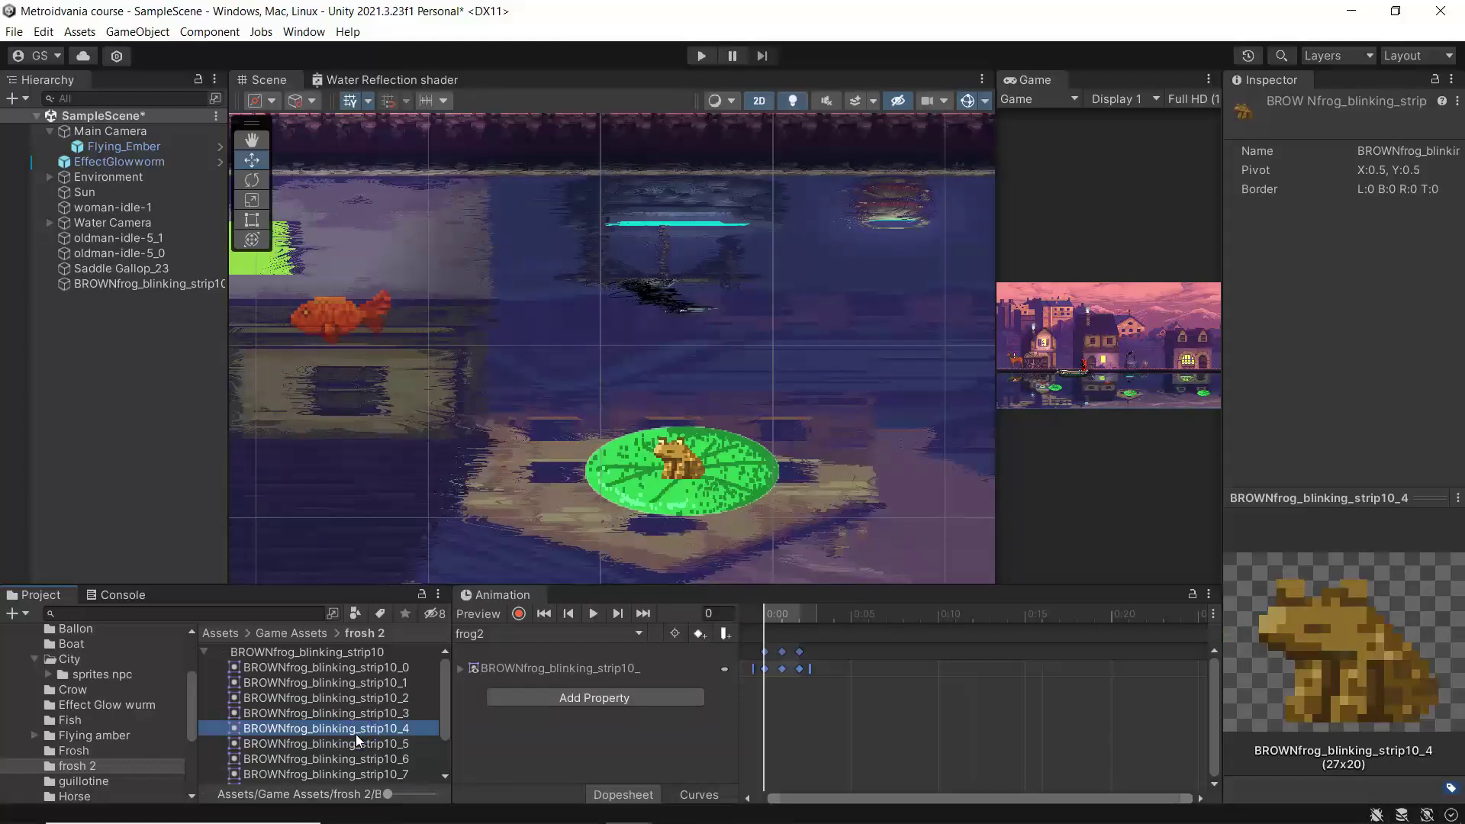
{"action": "left_click", "coordinate": [355, 743]}
{"action": "left_click", "coordinate": [357, 728]}
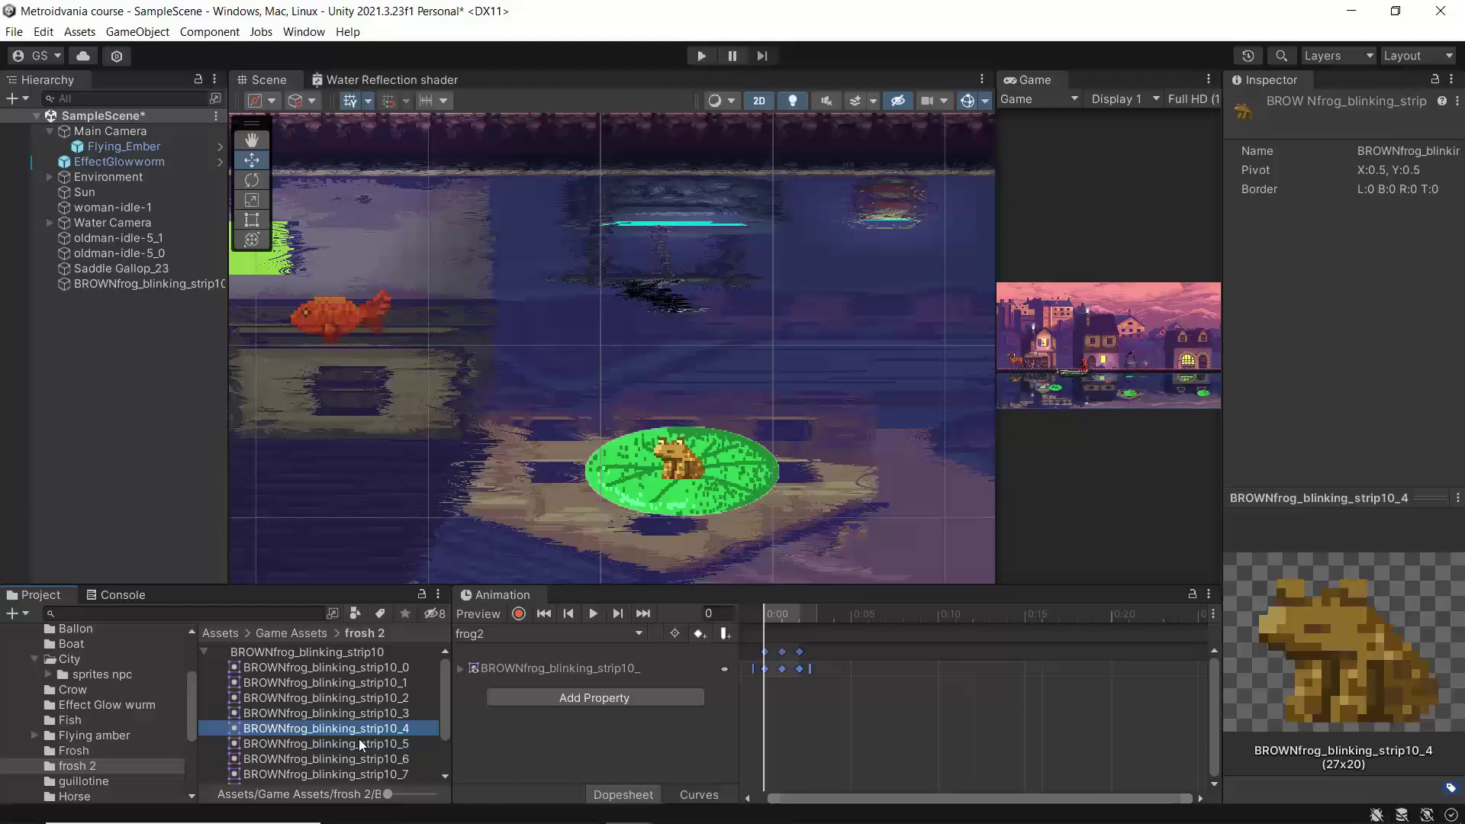
{"action": "left_click", "coordinate": [358, 738], "text": "shift"}
{"action": "left_click_drag", "start_coordinate": [359, 731], "coordinate": [814, 645]}
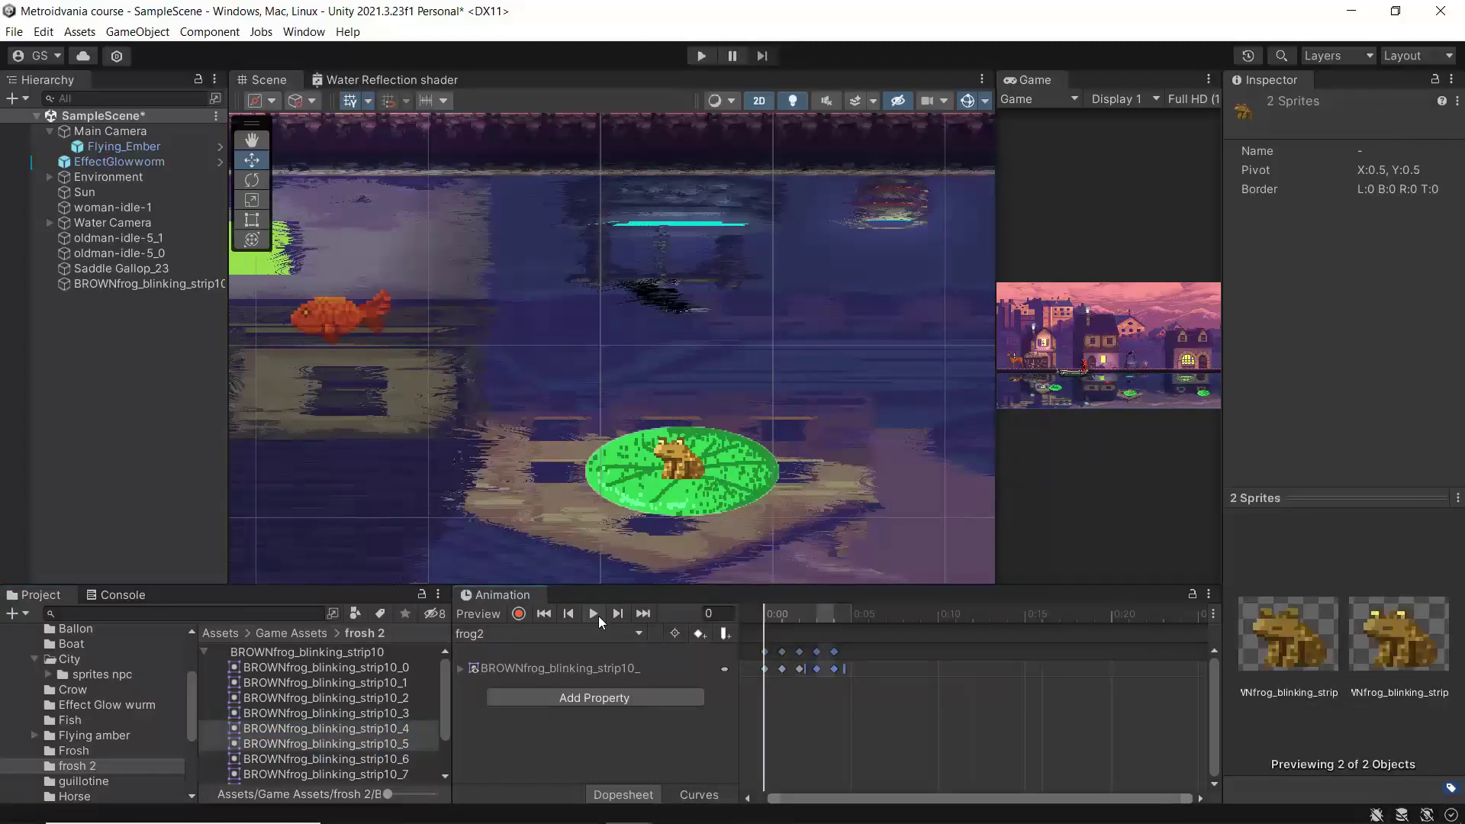
Preview frog2 playback and box-select all its keyframes
{"action": "left_click", "coordinate": [595, 615]}
{"action": "left_click", "coordinate": [595, 615]}
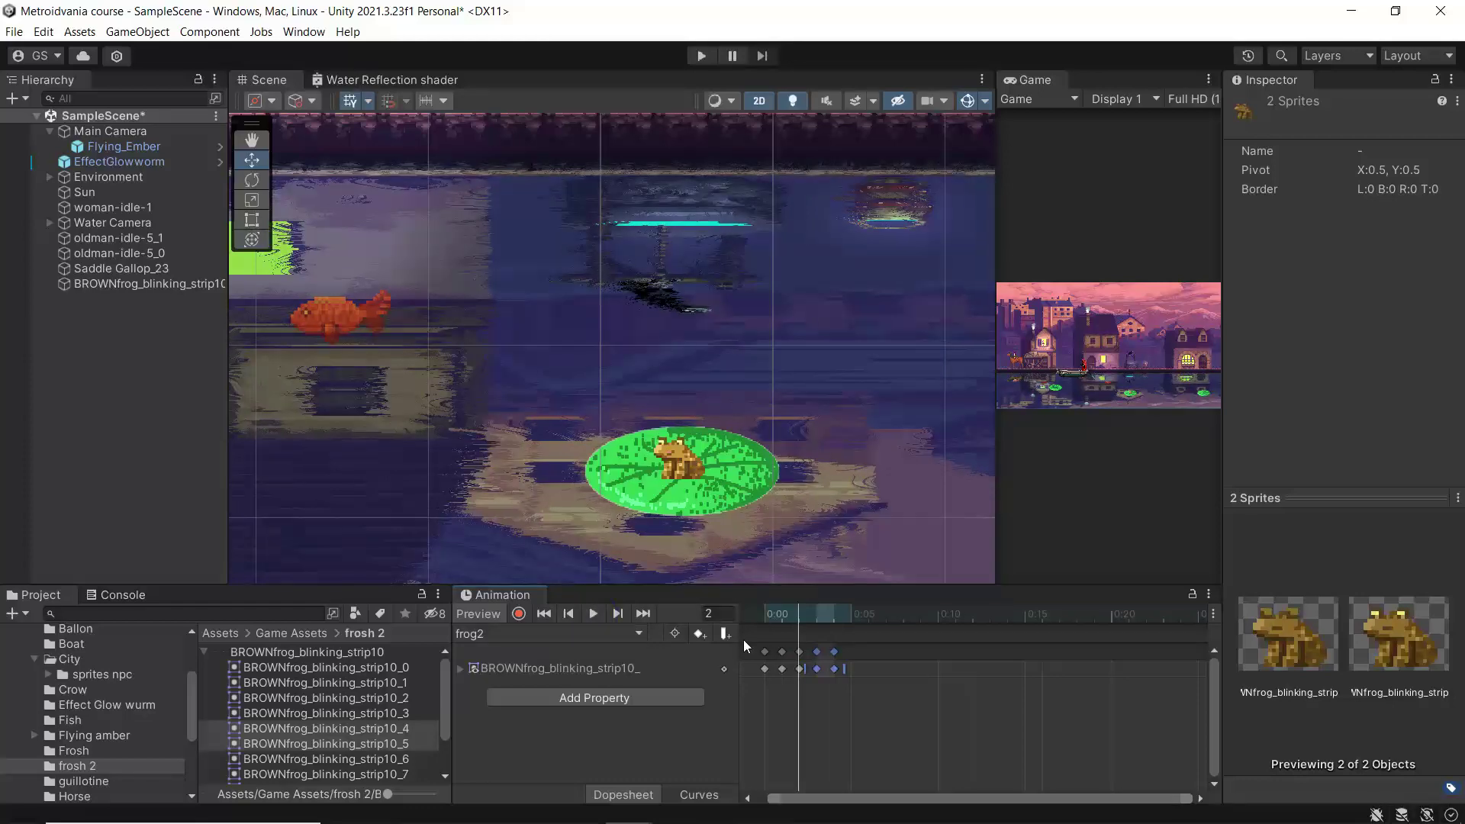
{"action": "left_click_drag", "start_coordinate": [755, 650], "coordinate": [1122, 669]}
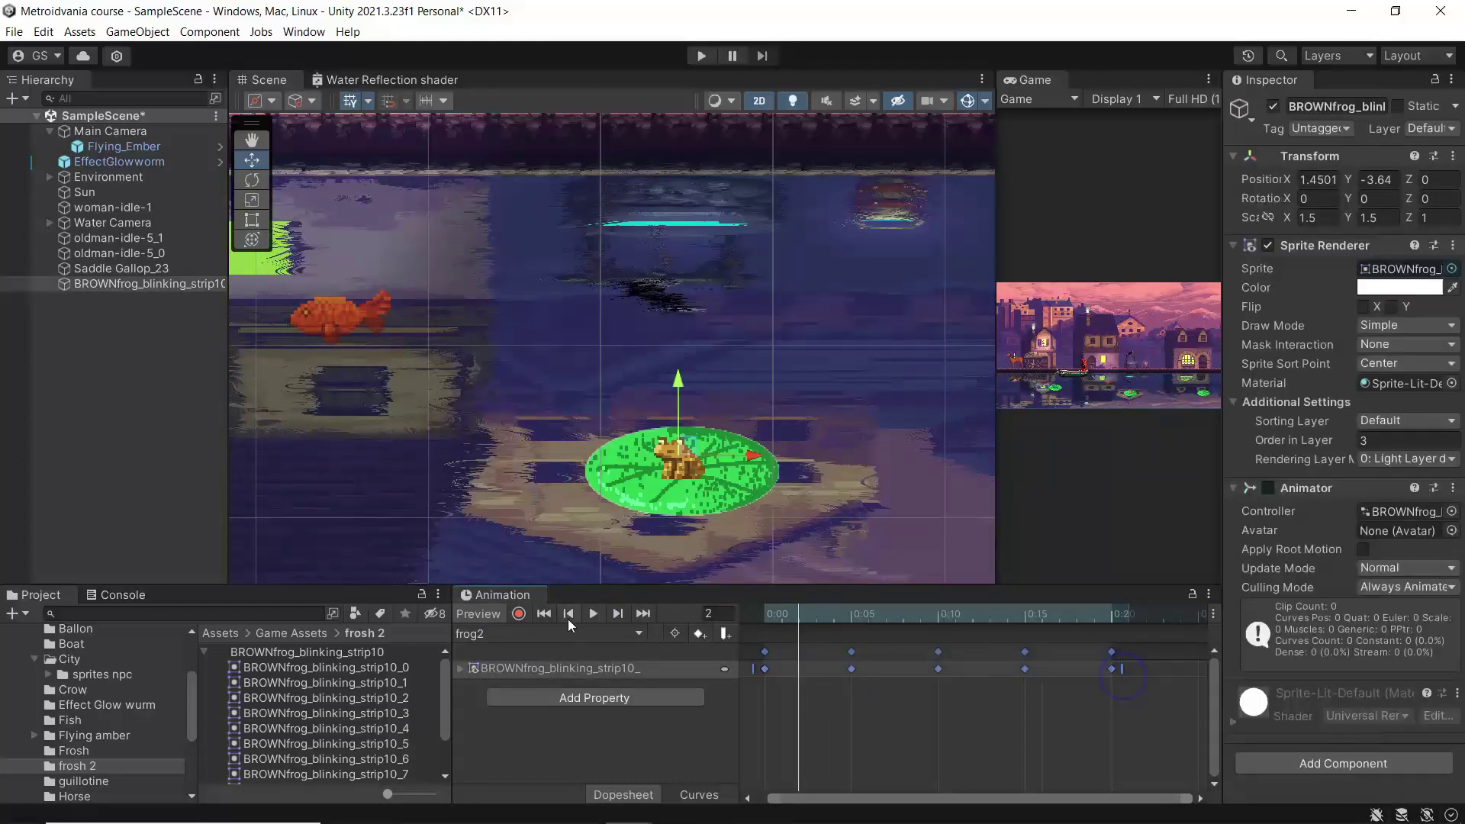
Stretch the frog2 keyframes wider and preview the slower blink
{"action": "left_click", "coordinate": [595, 614]}
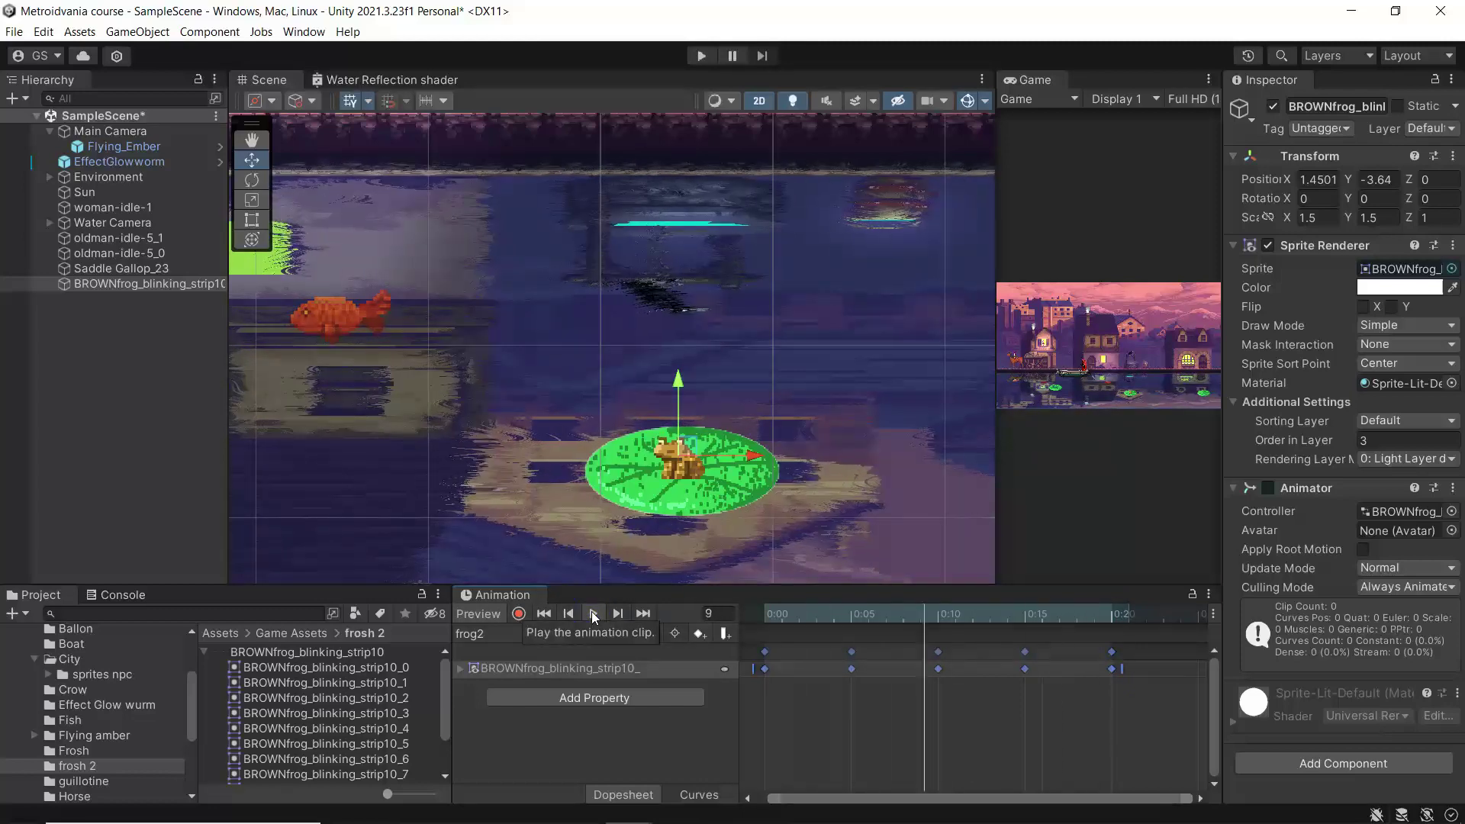
{"action": "scroll", "coordinate": [984, 733], "scroll_direction": "down", "scroll_amount": 6}
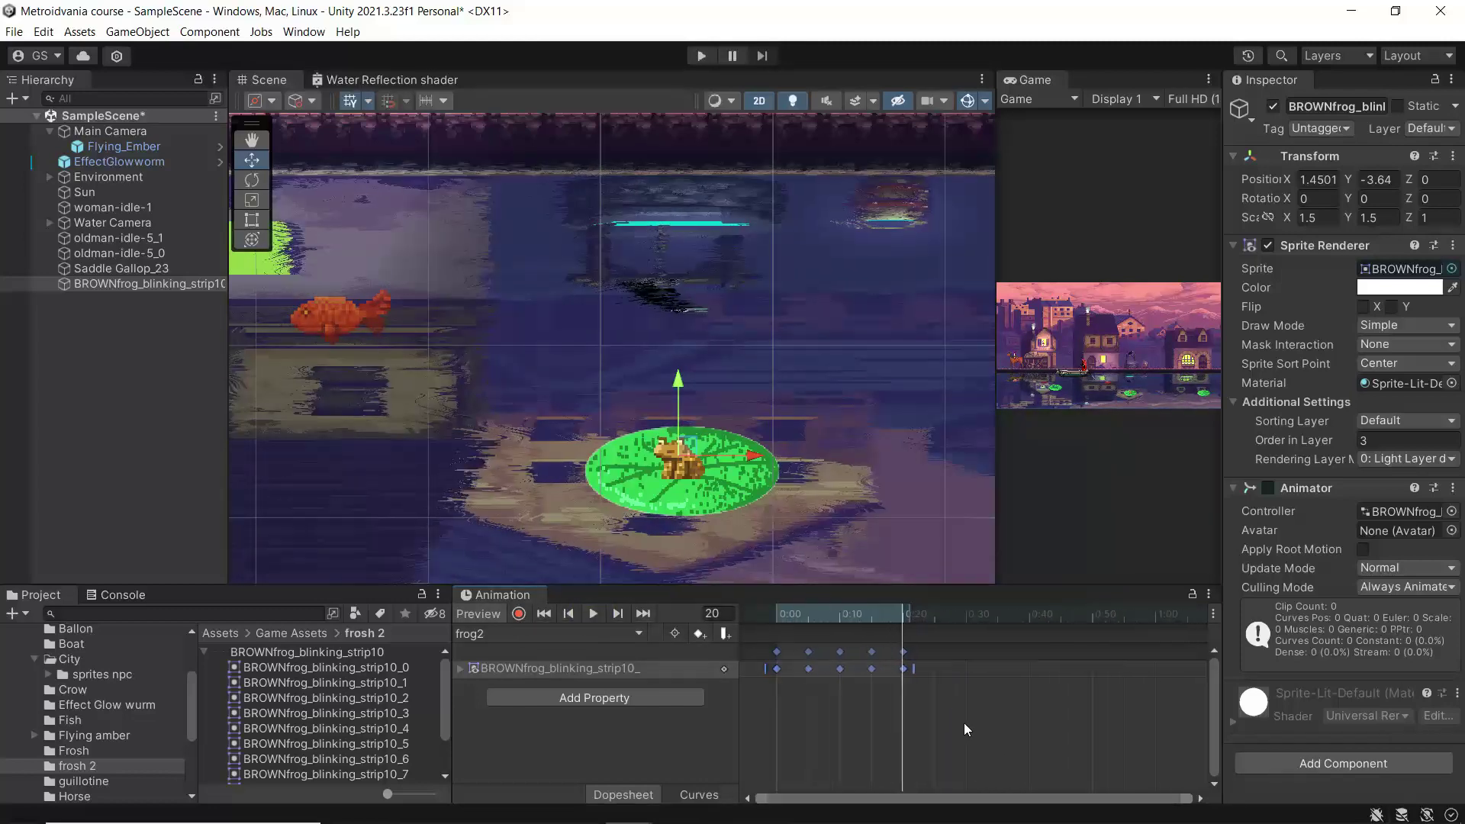
{"action": "scroll", "coordinate": [965, 729], "scroll_direction": "down", "scroll_amount": 4}
{"action": "left_click_drag", "start_coordinate": [861, 670], "coordinate": [1017, 669]}
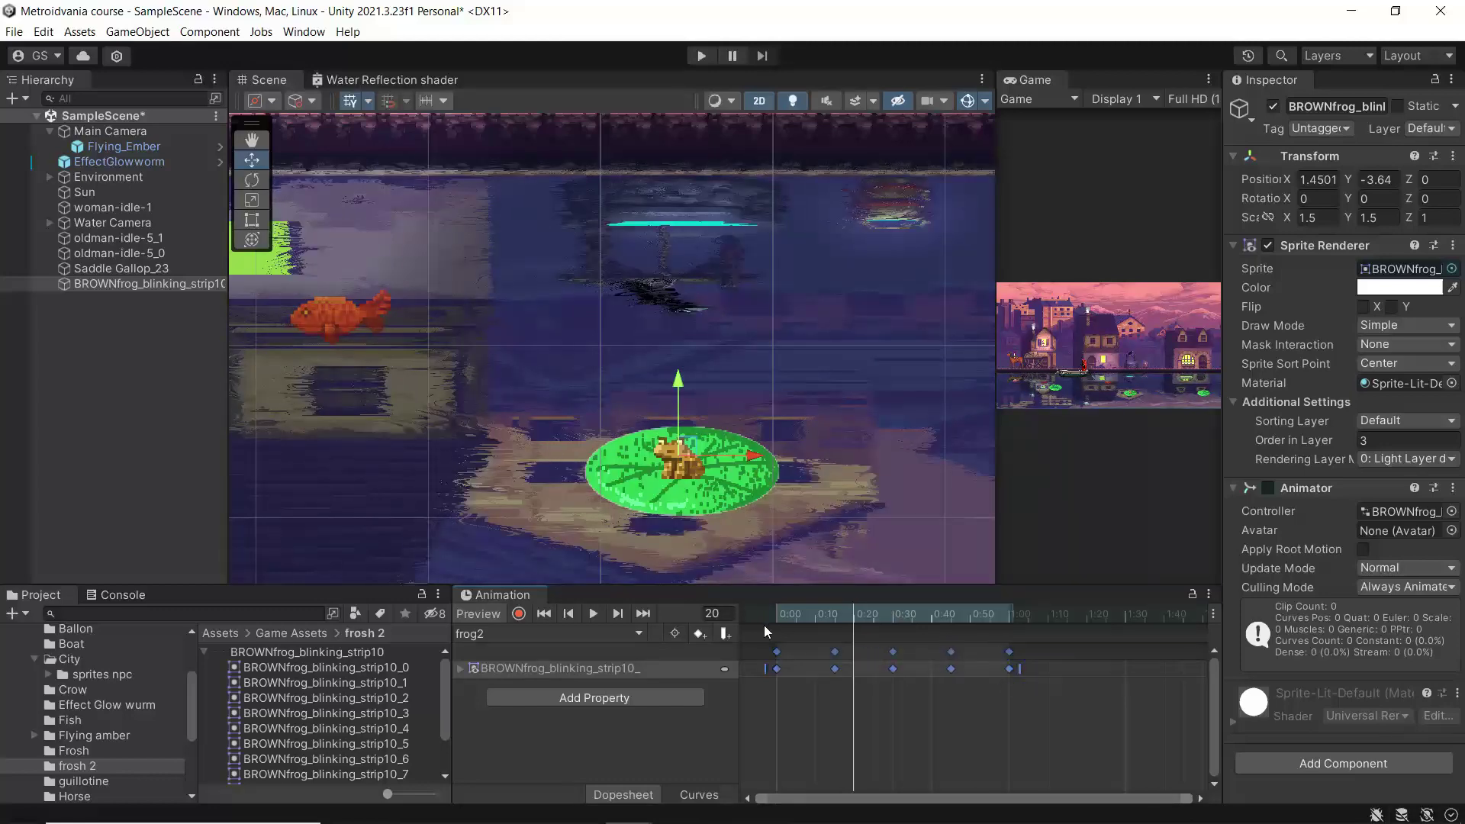
{"action": "left_click", "coordinate": [593, 614]}
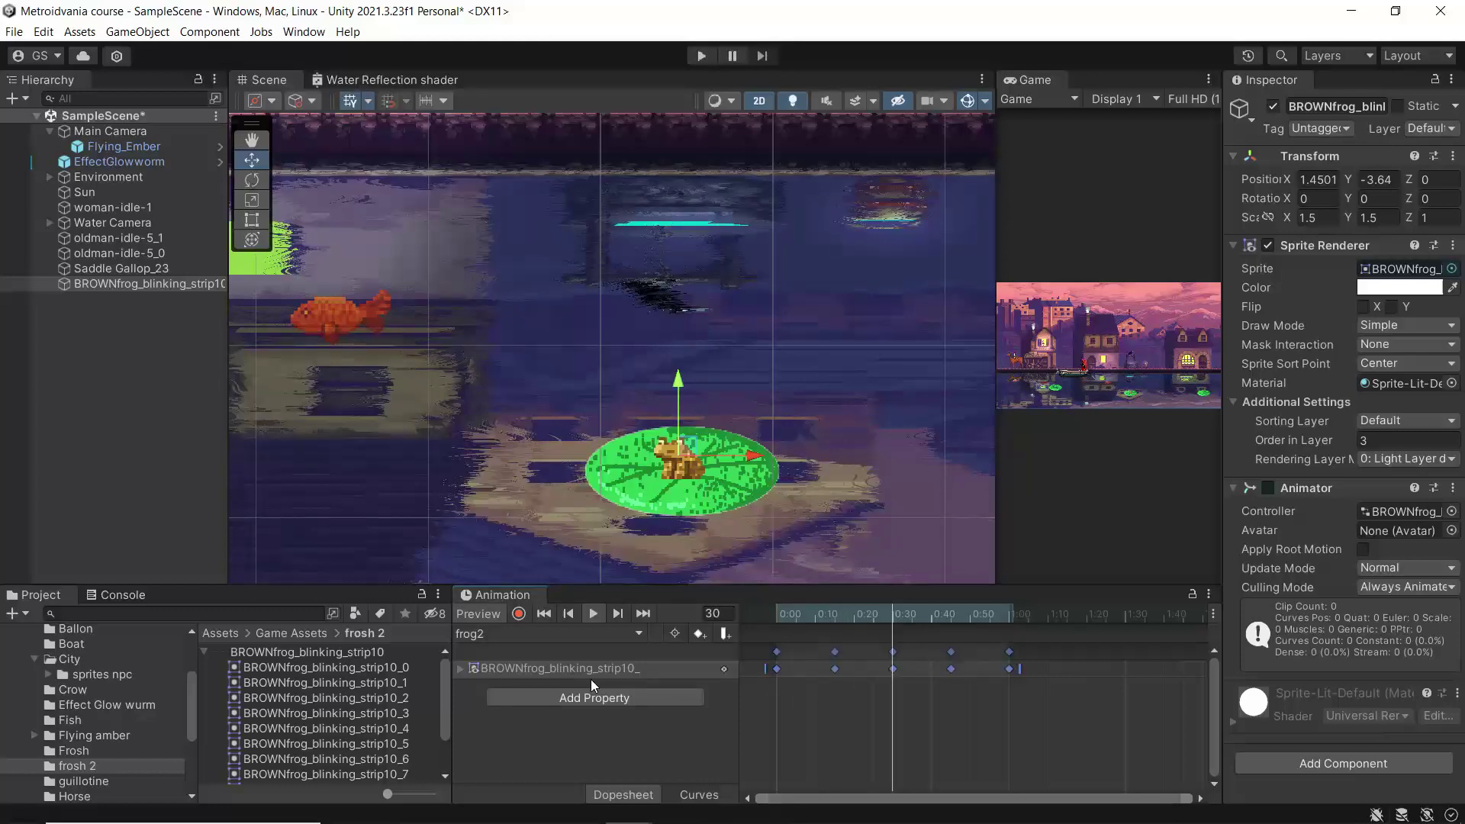
{"action": "left_click", "coordinate": [592, 613]}
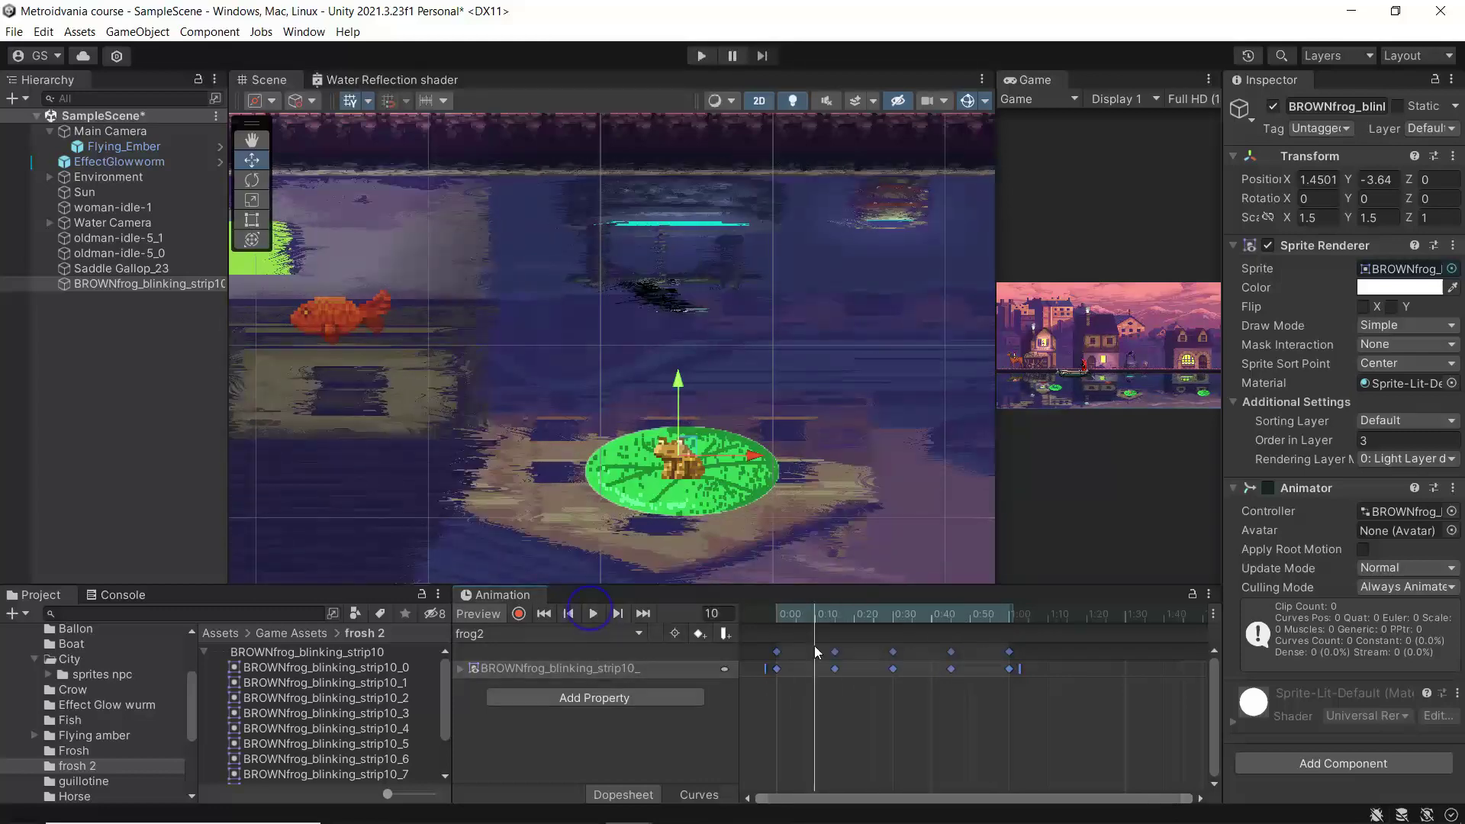
{"action": "left_click_drag", "start_coordinate": [839, 611], "coordinate": [902, 618]}
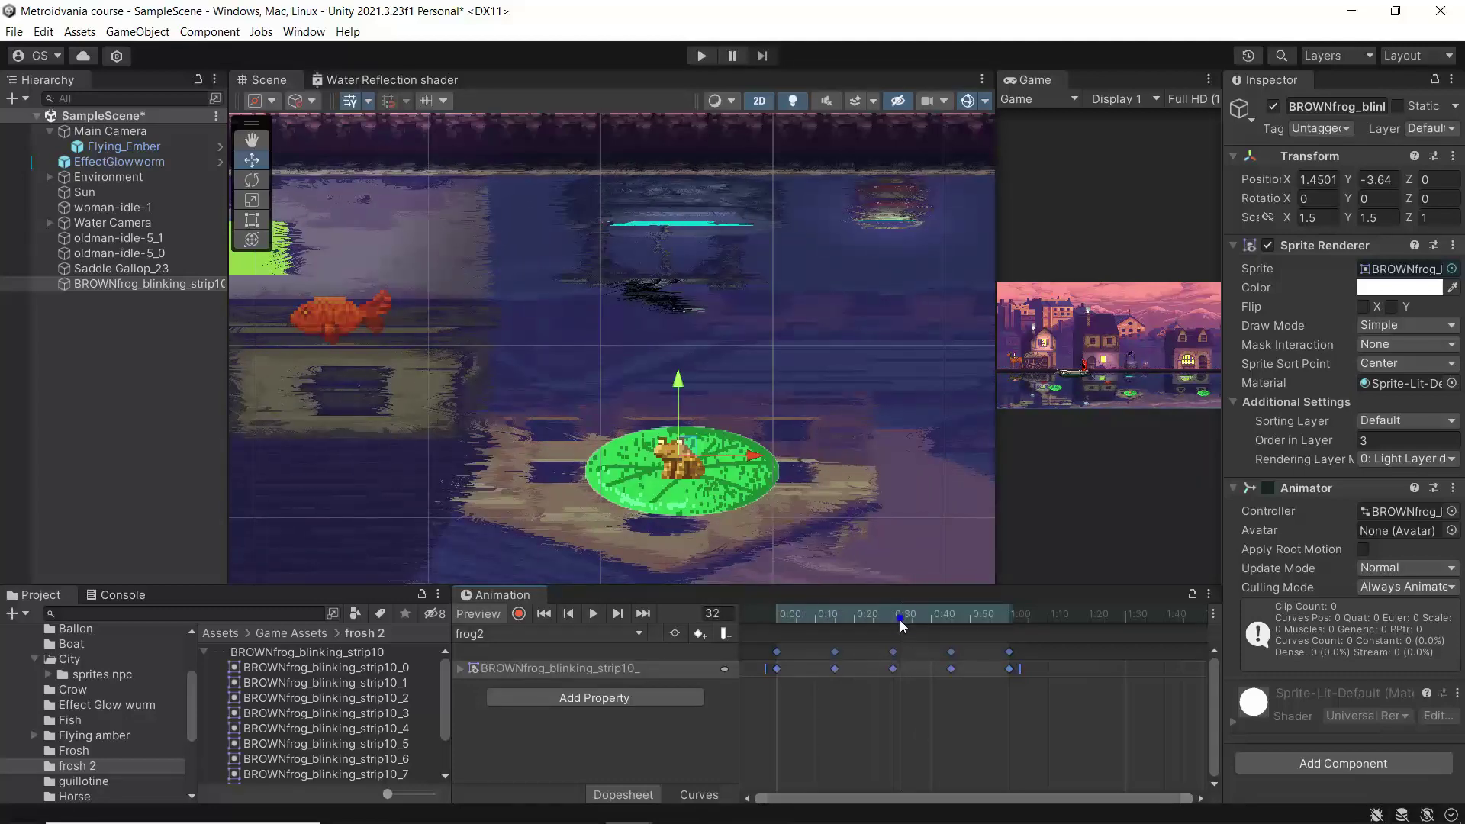
Delete the 0:30 keyframe and move the last two keys earlier to close the gap
{"action": "left_click", "coordinate": [885, 721]}
{"action": "left_click", "coordinate": [892, 661]}
{"action": "key", "text": "Delete"}
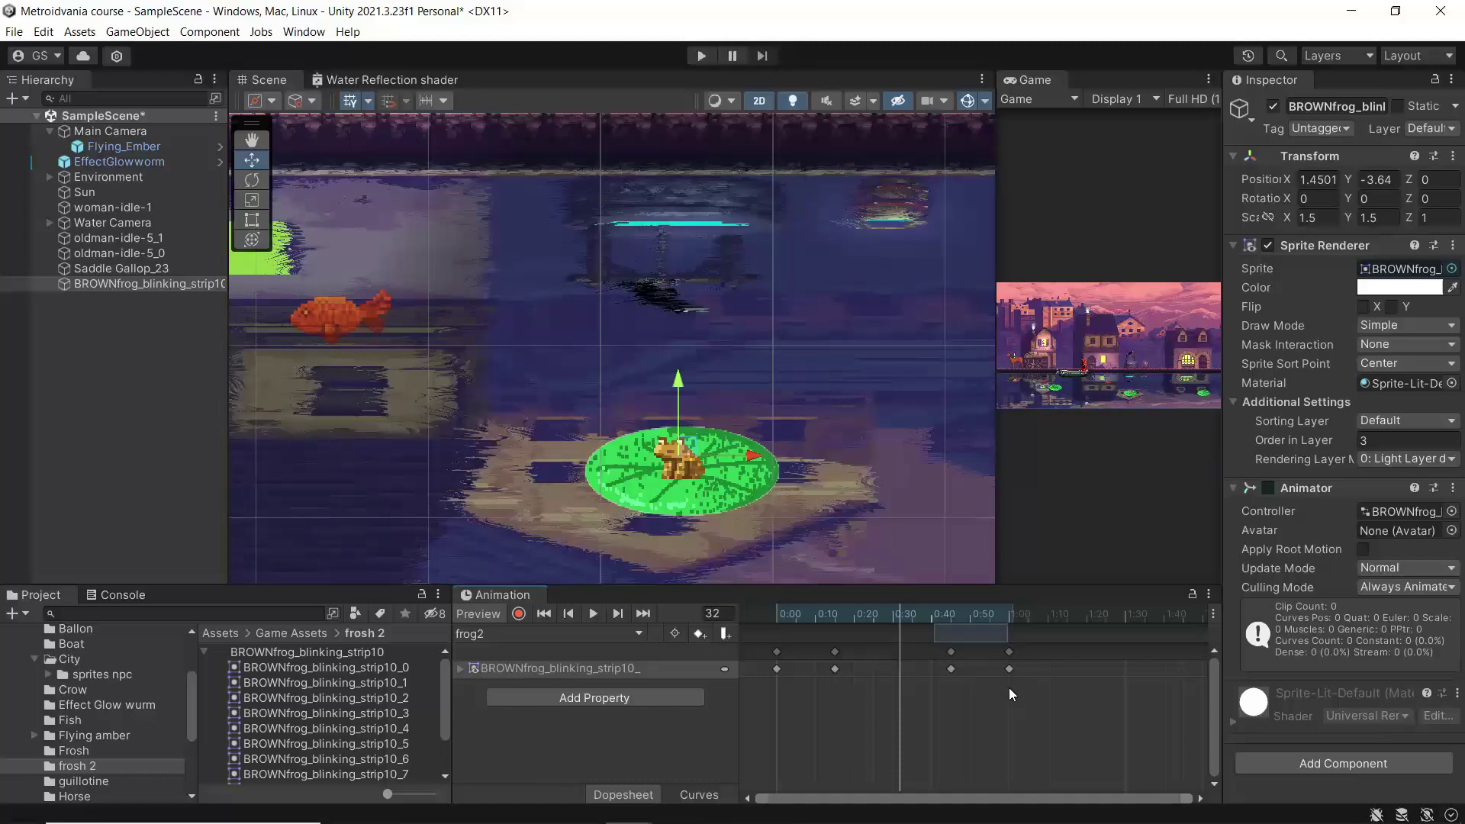
{"action": "mouse_move", "coordinate": [941, 644]}
{"action": "left_mouse_down"}
{"action": "mouse_move", "coordinate": [1014, 689]}
{"action": "mouse_move", "coordinate": [941, 667]}
{"action": "left_mouse_up"}
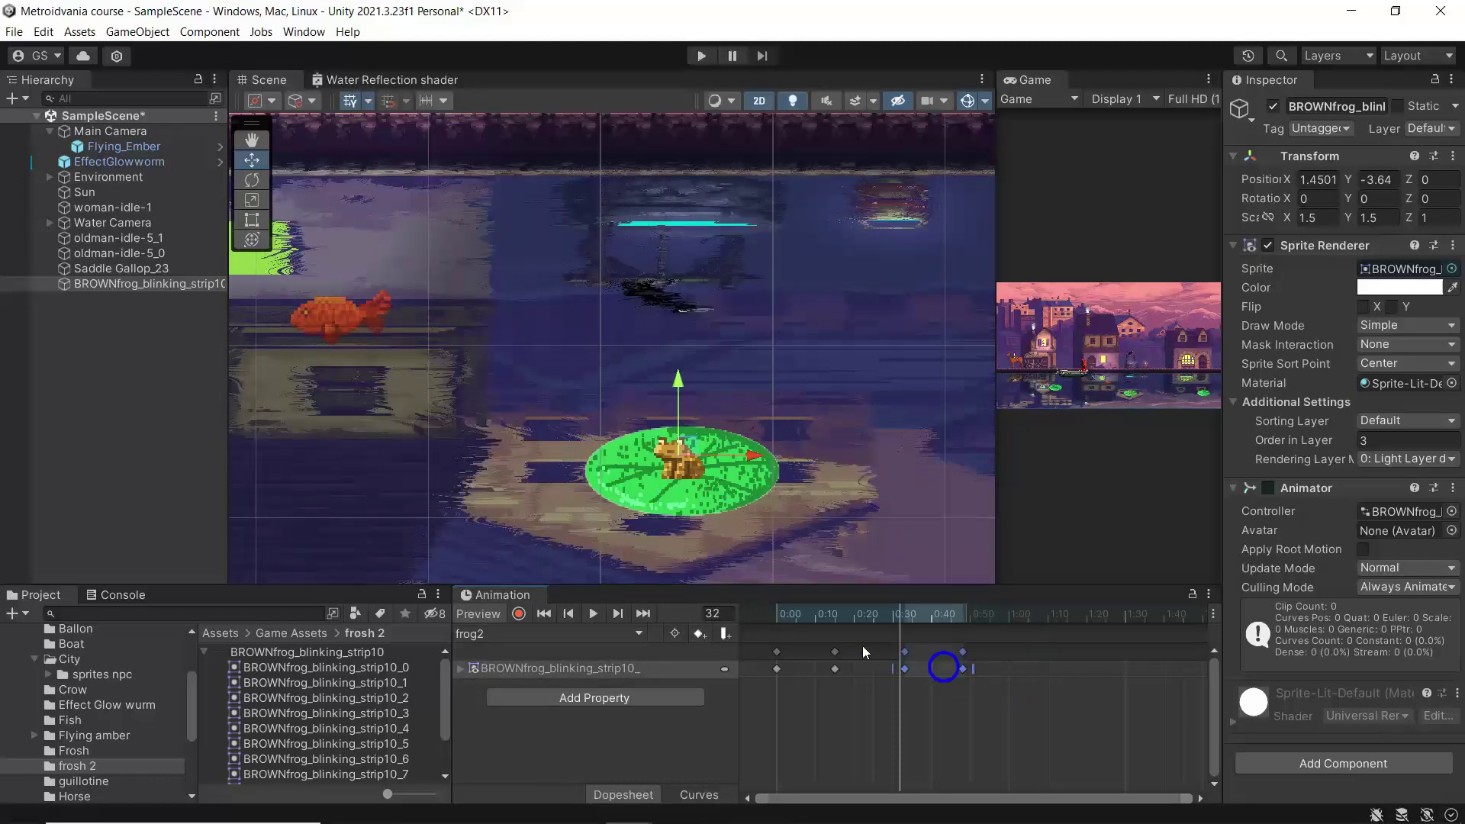
{"action": "left_click", "coordinate": [593, 613]}
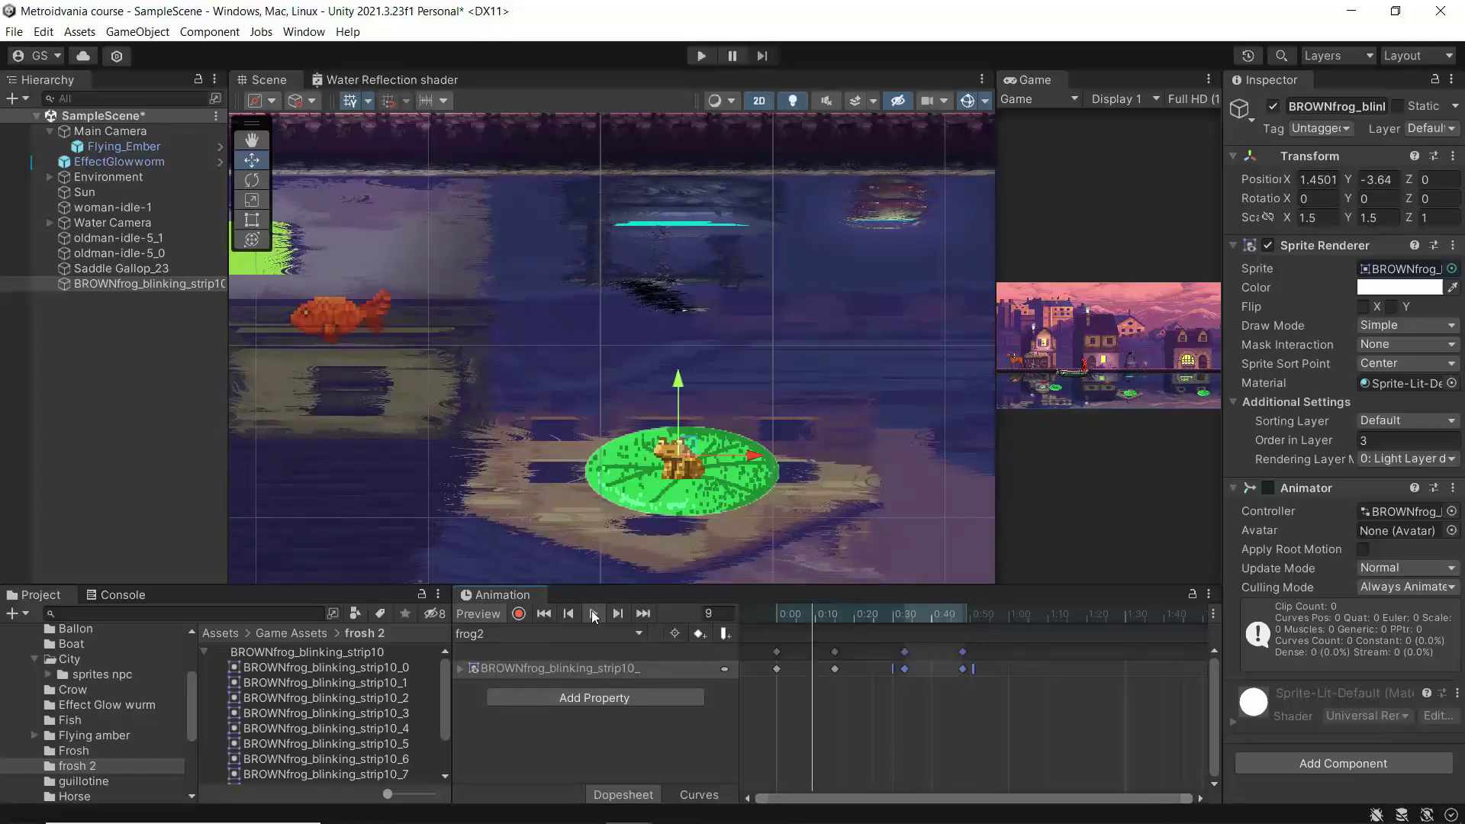
Box-select all four frog2 keyframes and replay the stretched blink
{"action": "left_click", "coordinate": [956, 703]}
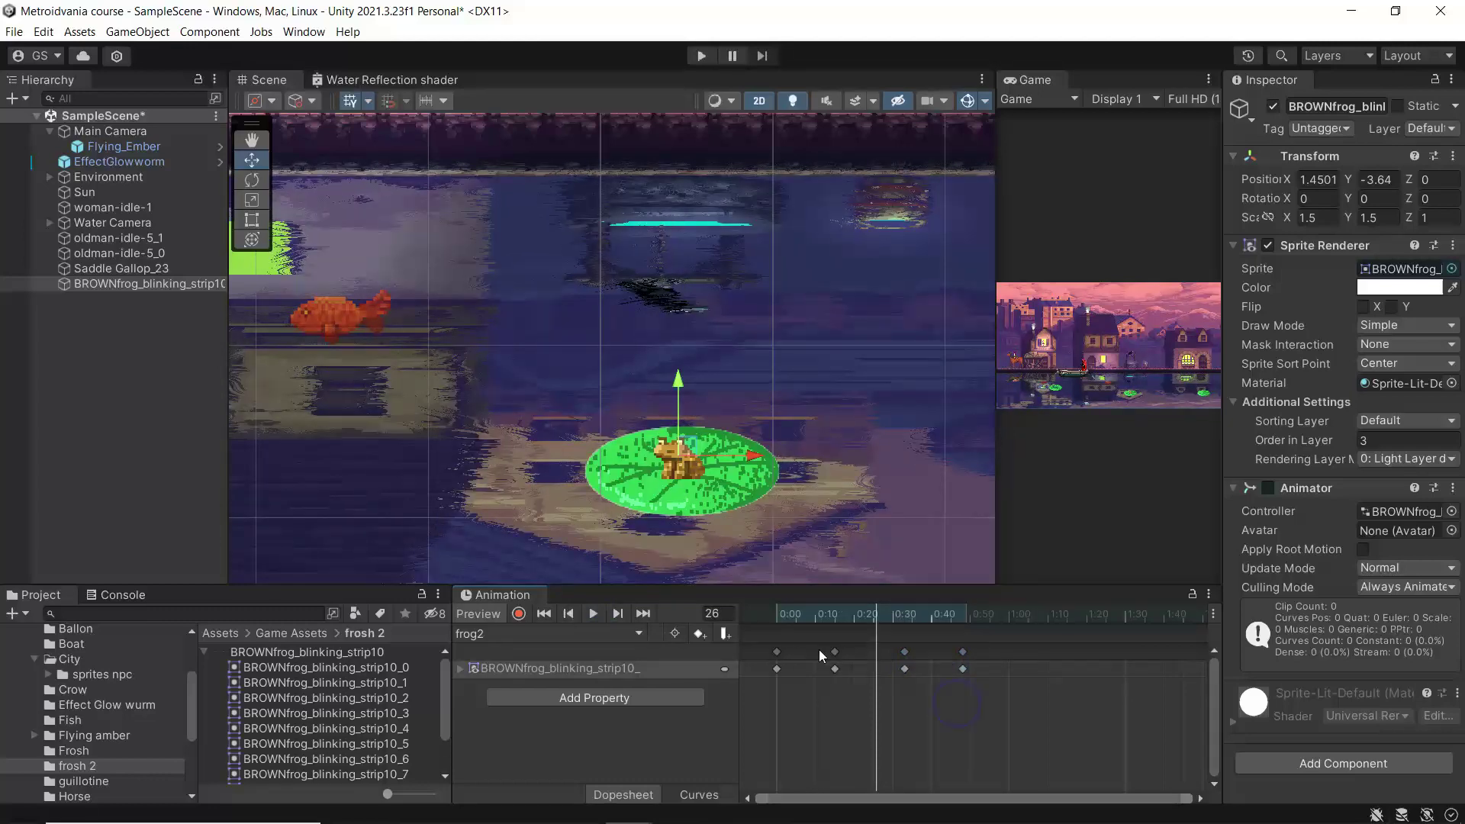
{"action": "left_click_drag", "start_coordinate": [760, 644], "coordinate": [1139, 673]}
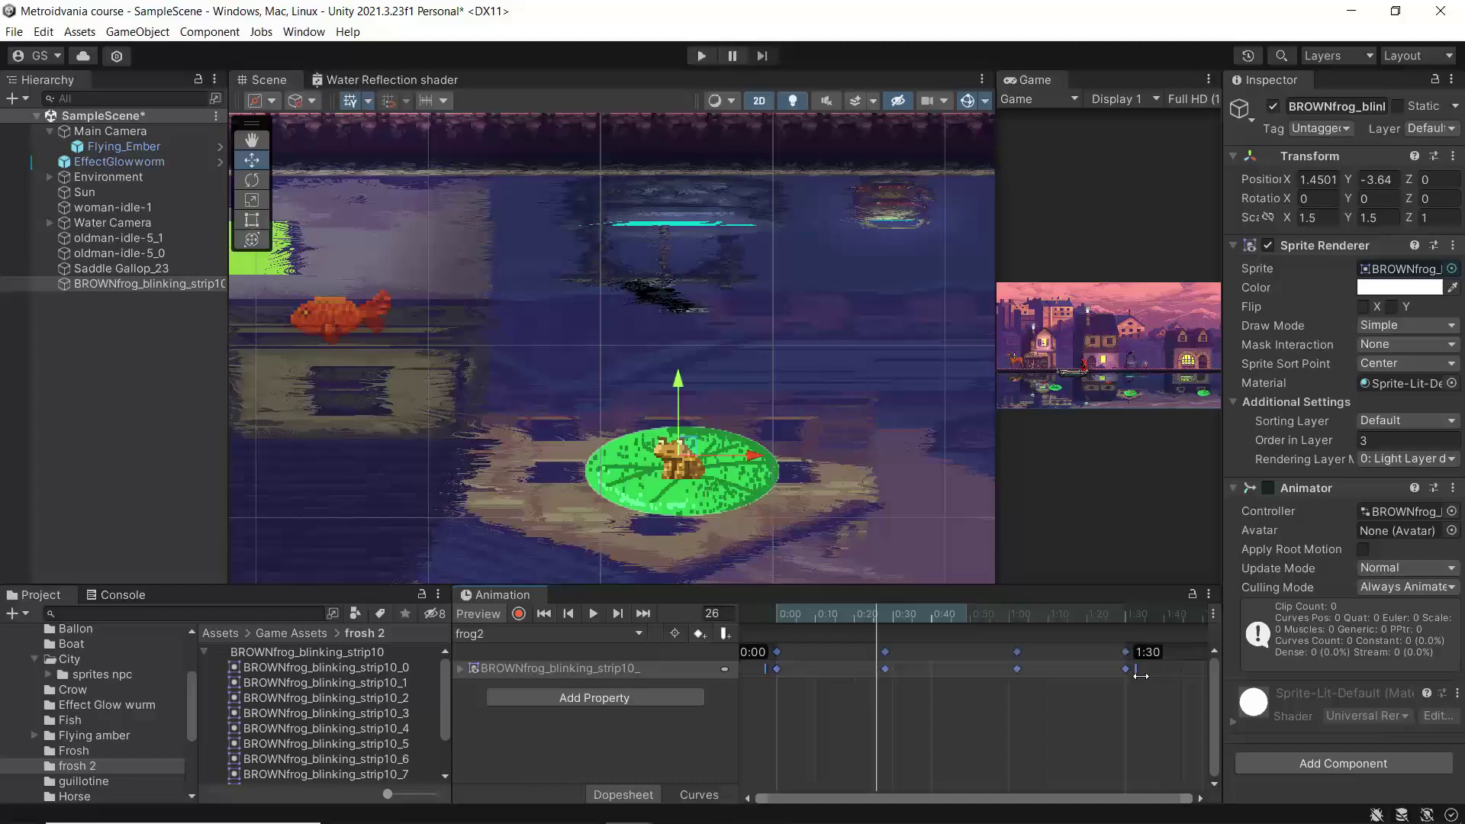
{"action": "left_click", "coordinate": [593, 614]}
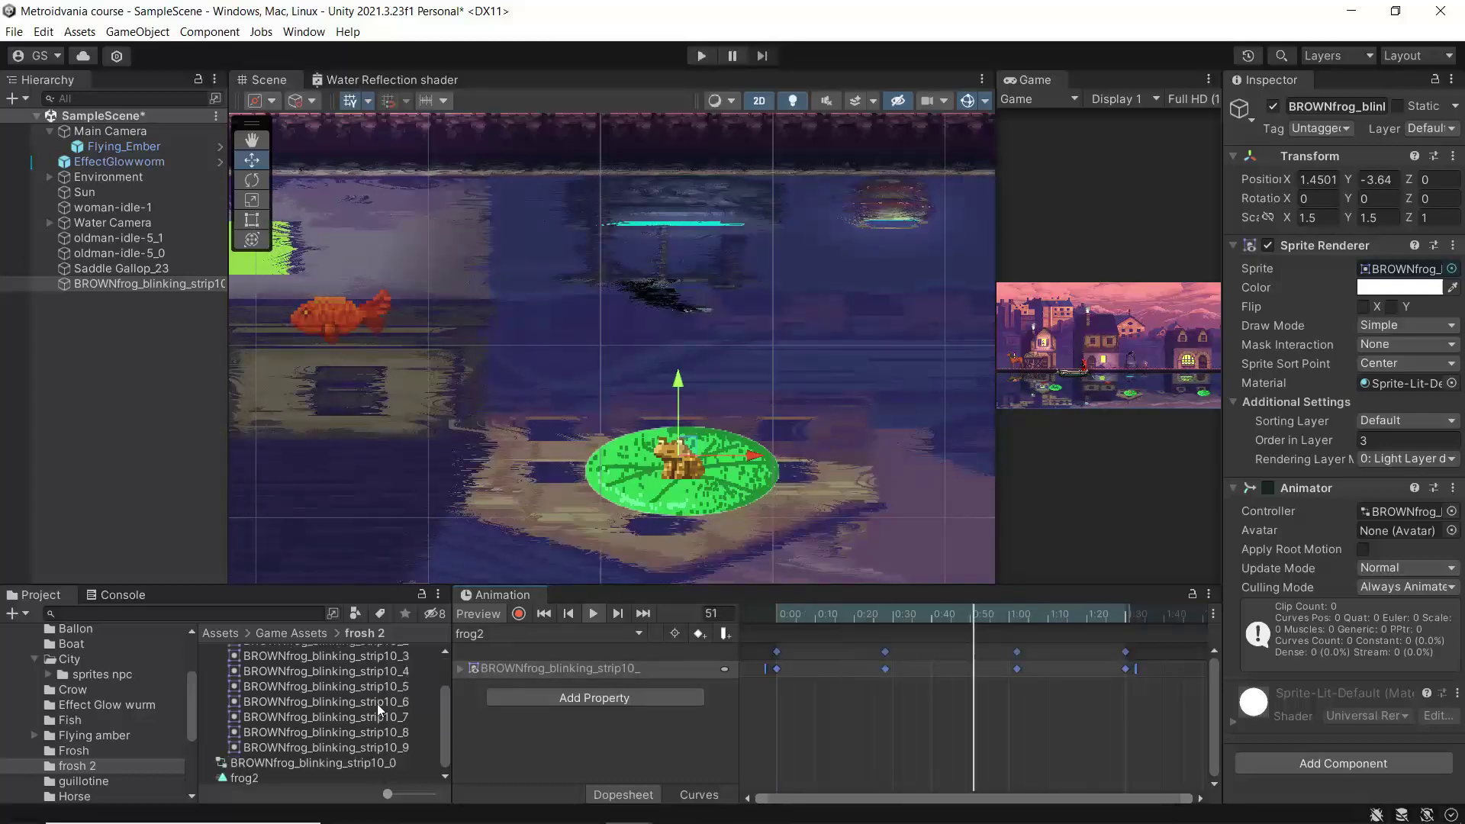
Review the BROWNfrog_blinking_strip10 frames, then maximize the Game view
{"action": "left_click", "coordinate": [329, 743]}
{"action": "left_click", "coordinate": [325, 727]}
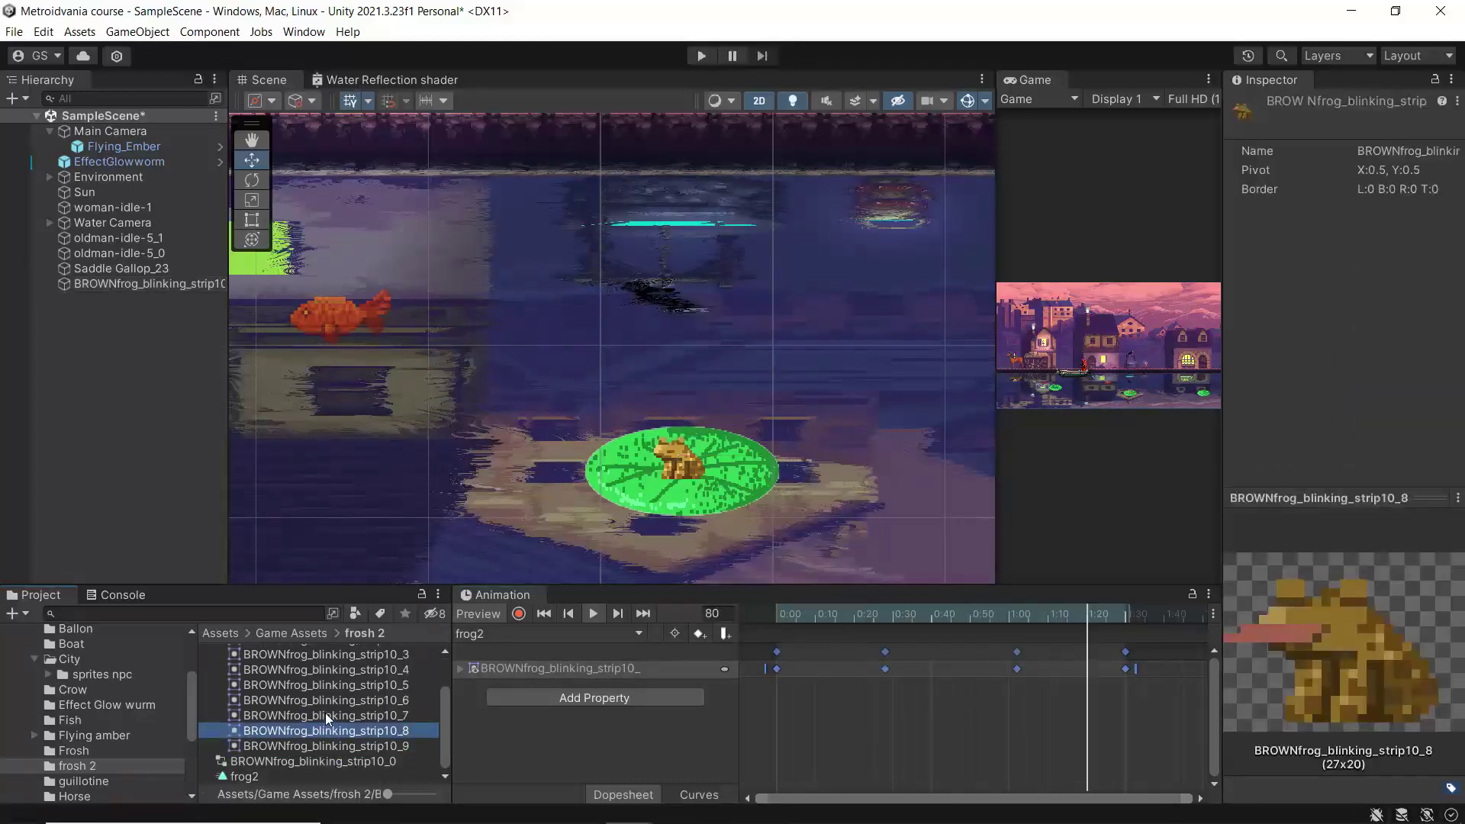
{"action": "left_click", "coordinate": [325, 713]}
{"action": "left_click", "coordinate": [331, 685]}
{"action": "left_click", "coordinate": [336, 657]}
{"action": "scroll", "coordinate": [396, 667], "scroll_direction": "up", "scroll_amount": 2}
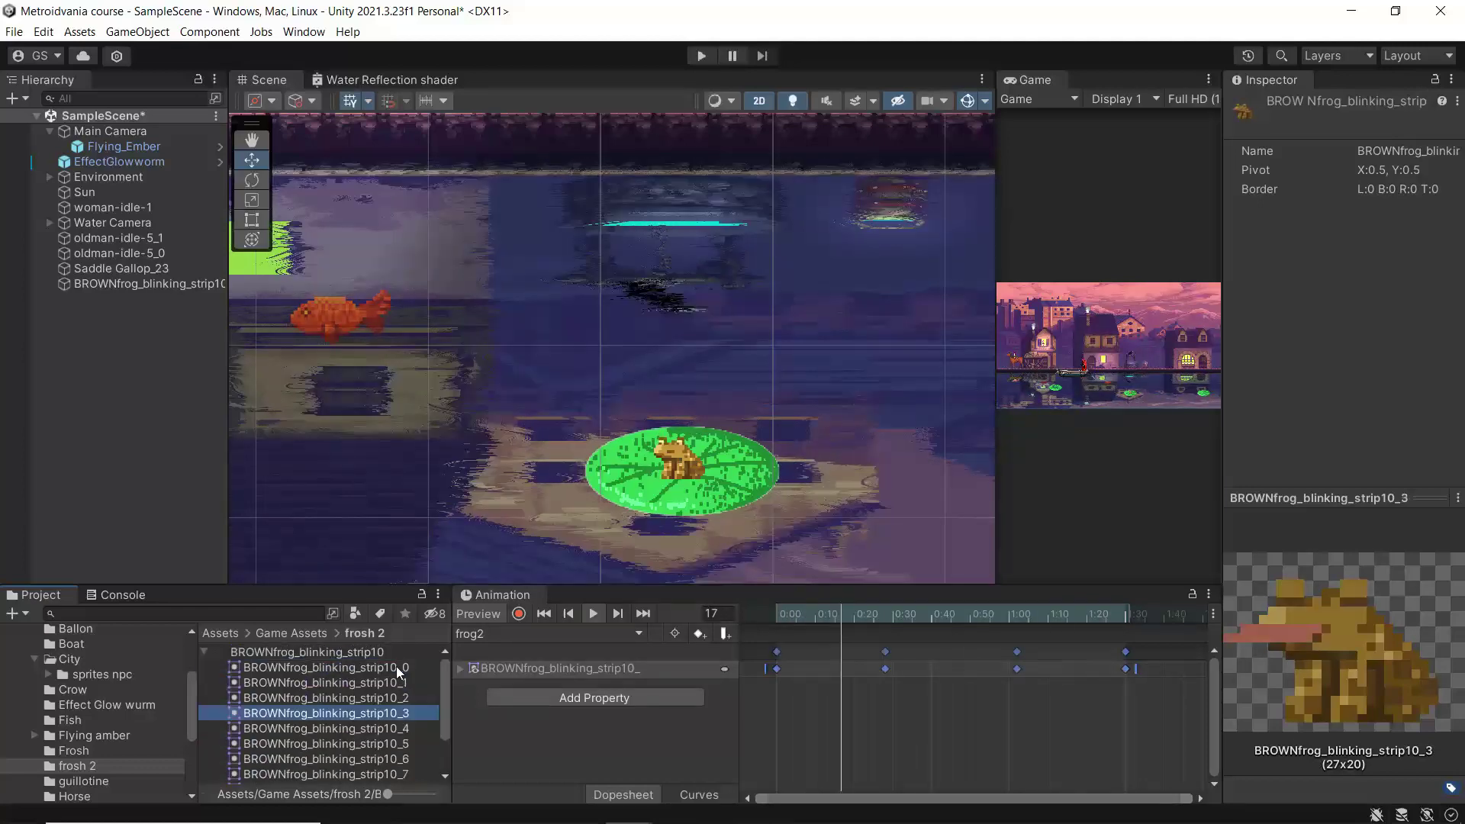
{"action": "left_click", "coordinate": [592, 615]}
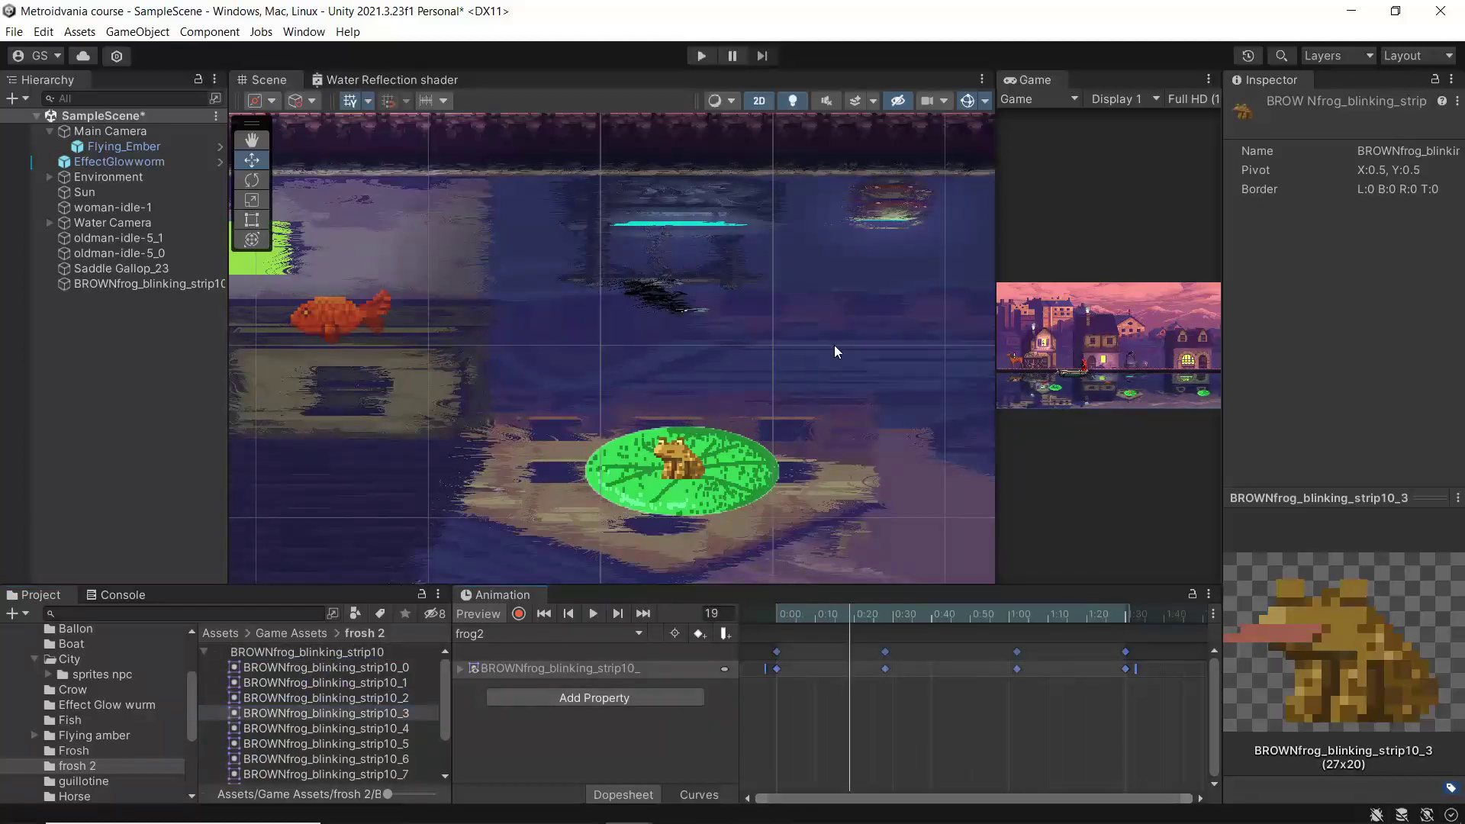
{"action": "left_click", "coordinate": [1208, 79]}
Play the canal town in the maximized Game view at 1x scale
{"action": "left_click", "coordinate": [1252, 140]}
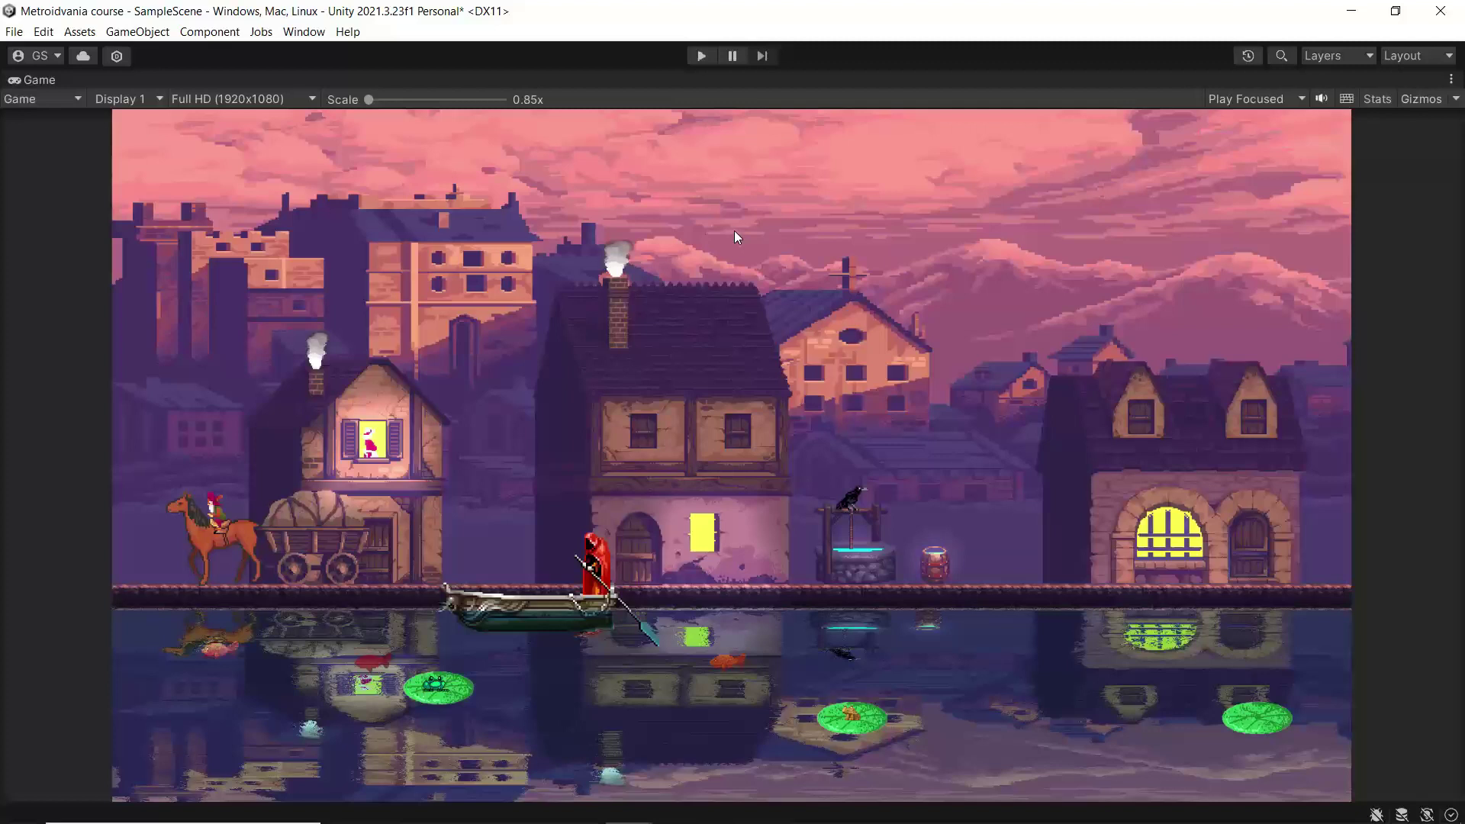
{"action": "left_click", "coordinate": [701, 55]}
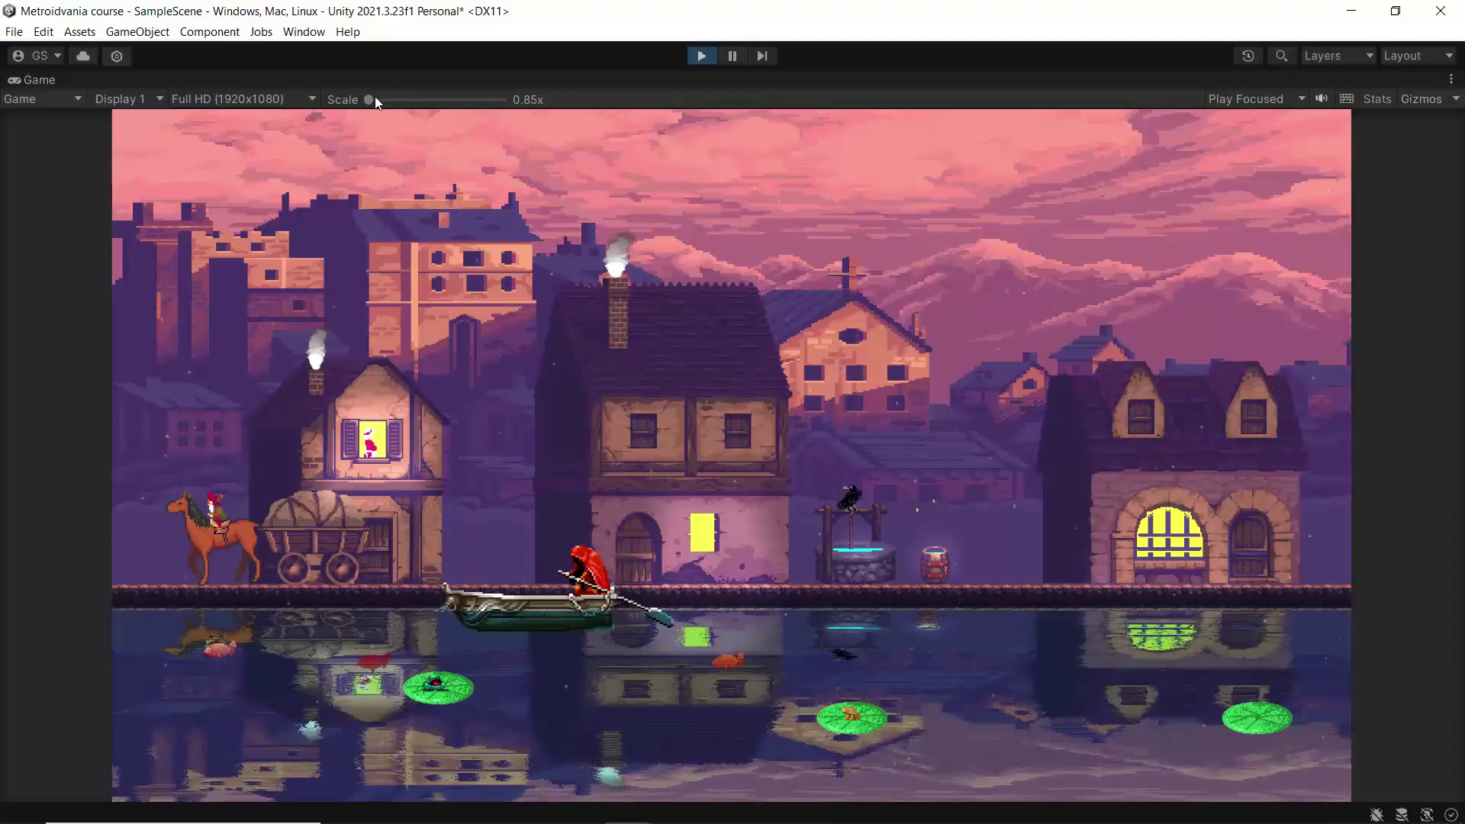
{"action": "left_click_drag", "start_coordinate": [372, 98], "coordinate": [378, 99]}
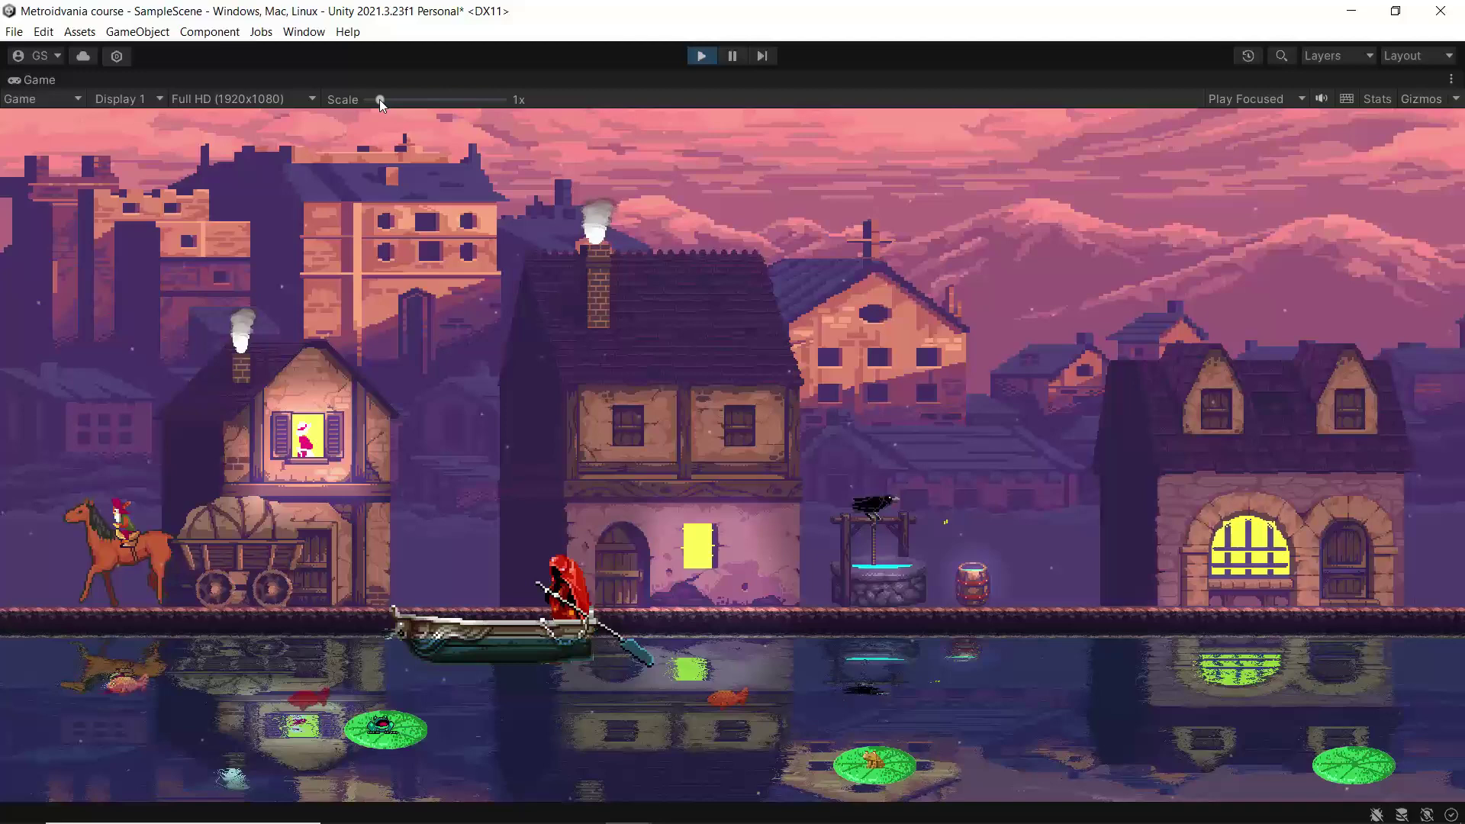
{"action": "mouse_move", "coordinate": [379, 99]}
{"action": "left_mouse_down"}
{"action": "mouse_move", "coordinate": [365, 99]}
{"action": "mouse_move", "coordinate": [386, 99]}
{"action": "left_mouse_up"}
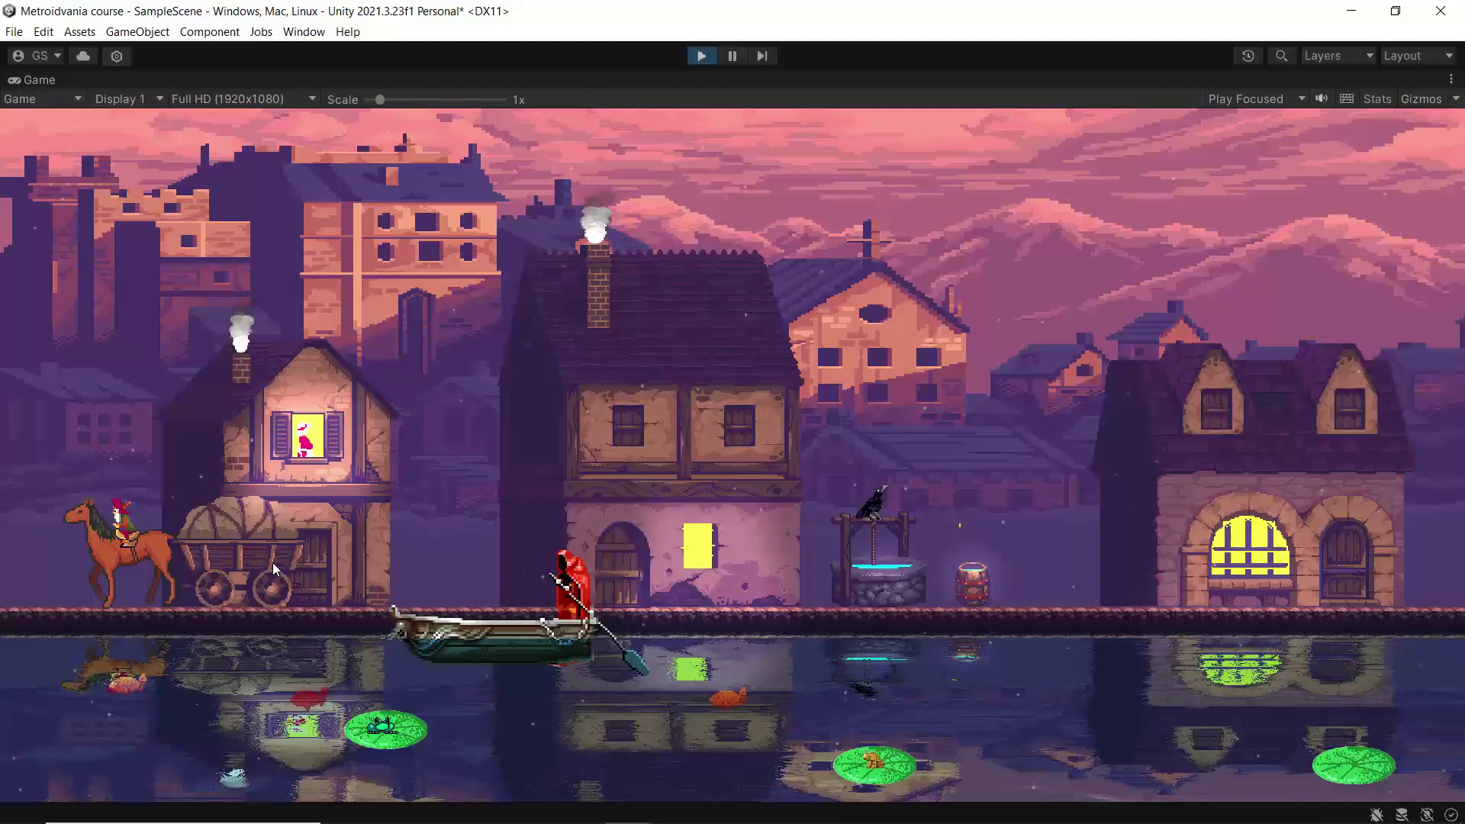
Stop play mode and un-maximize the Game view
{"action": "left_click", "coordinate": [701, 57]}
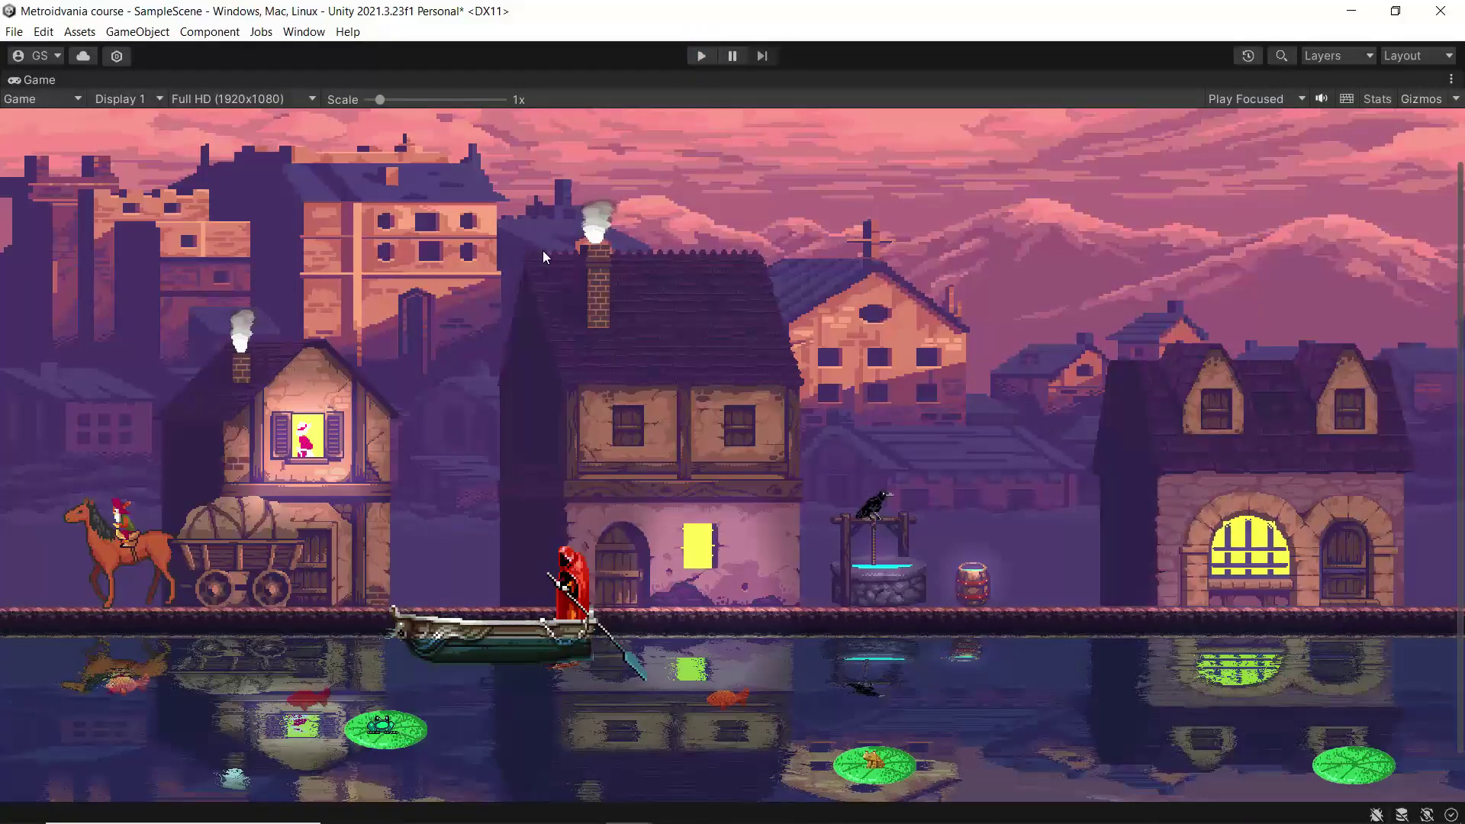
{"action": "left_click", "coordinate": [1452, 79]}
{"action": "left_click", "coordinate": [1269, 138]}
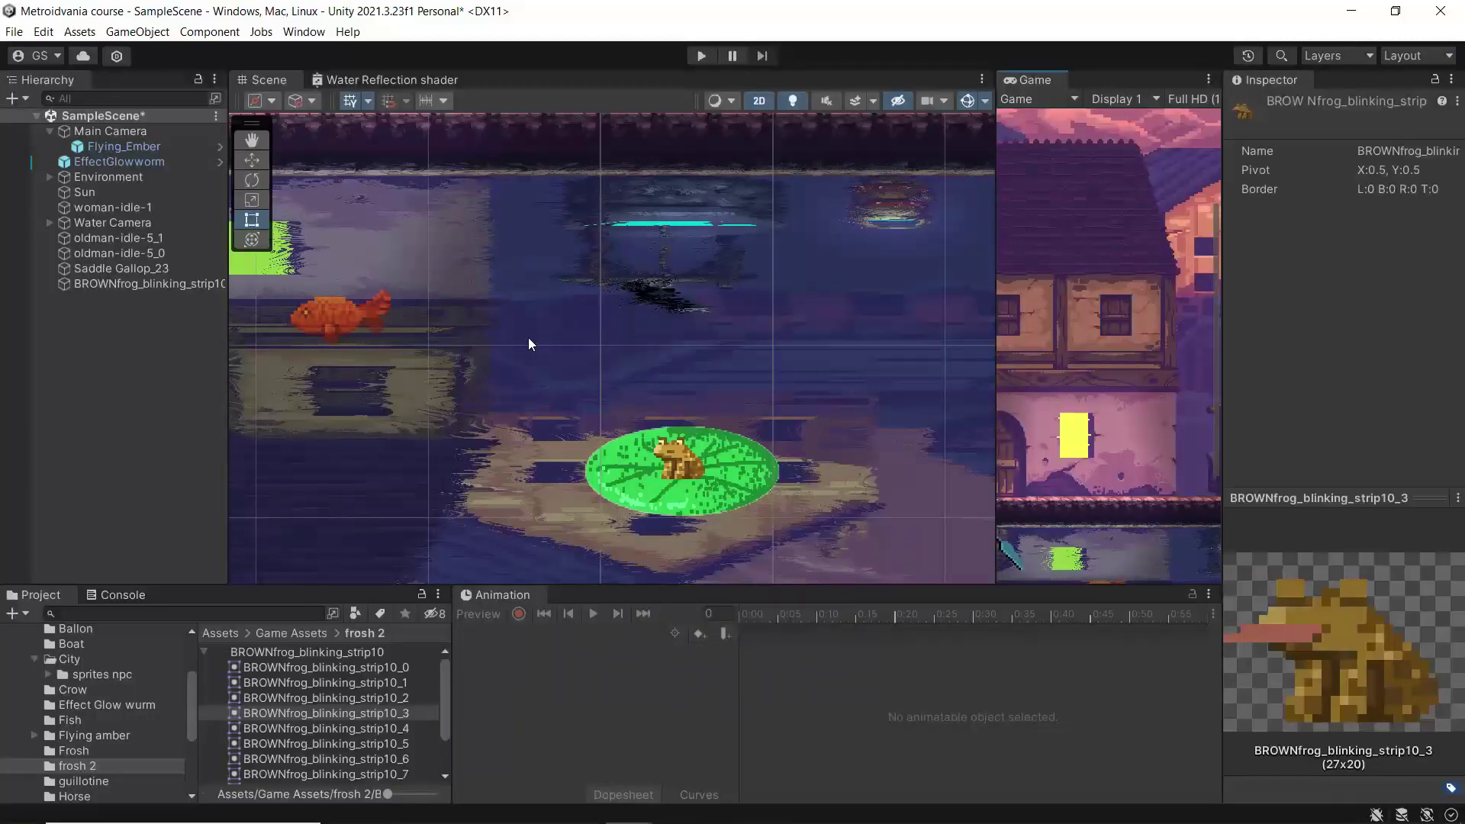
Zoom and pan the Scene view down to show the town street
{"action": "scroll", "coordinate": [544, 327], "scroll_direction": "down", "scroll_amount": 3}
{"action": "scroll", "coordinate": [546, 321], "scroll_direction": "down", "scroll_amount": 5}
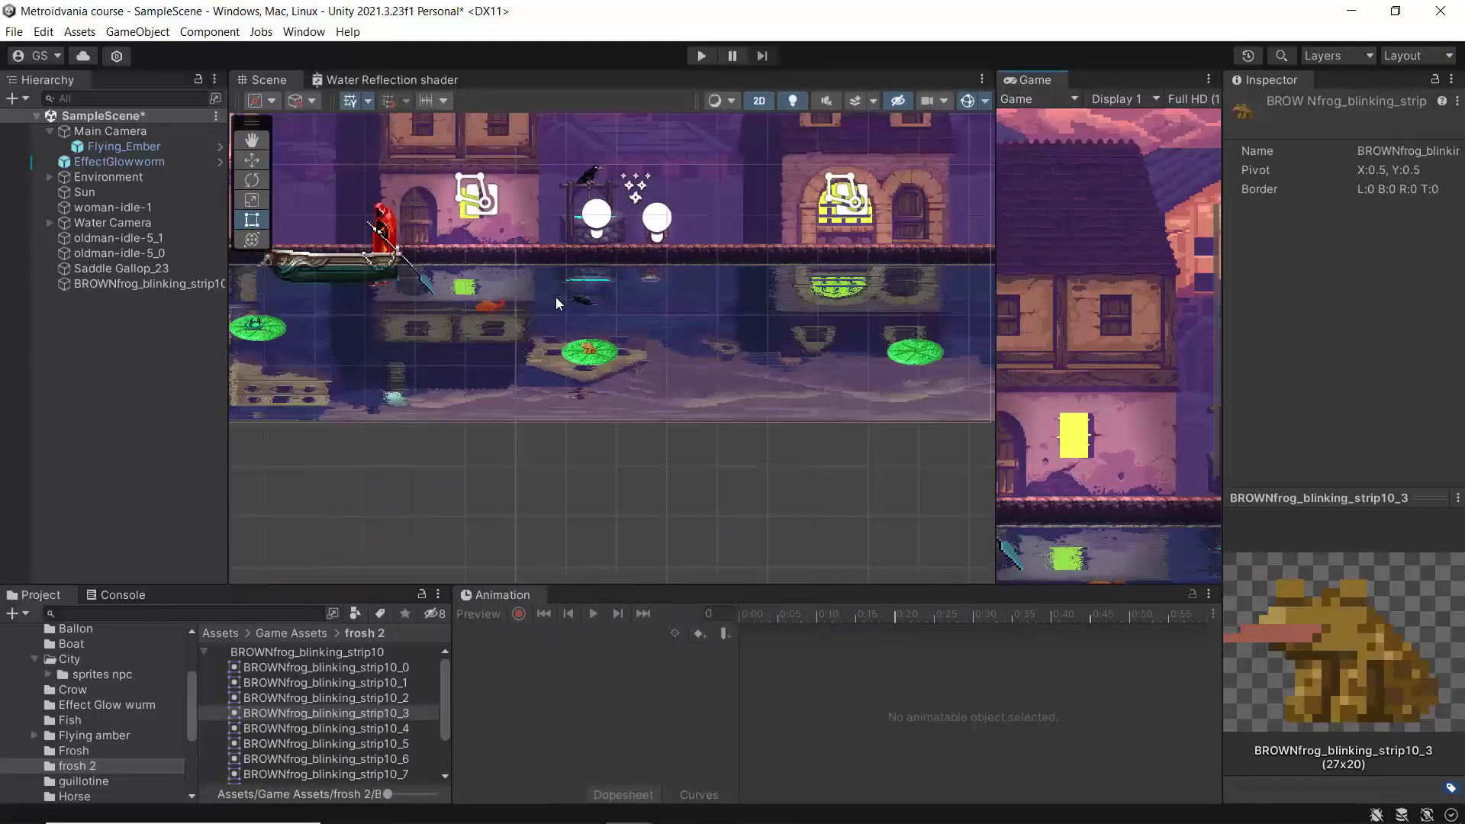
{"action": "middle_click_drag", "start_coordinate": [556, 296], "coordinate": [564, 505]}
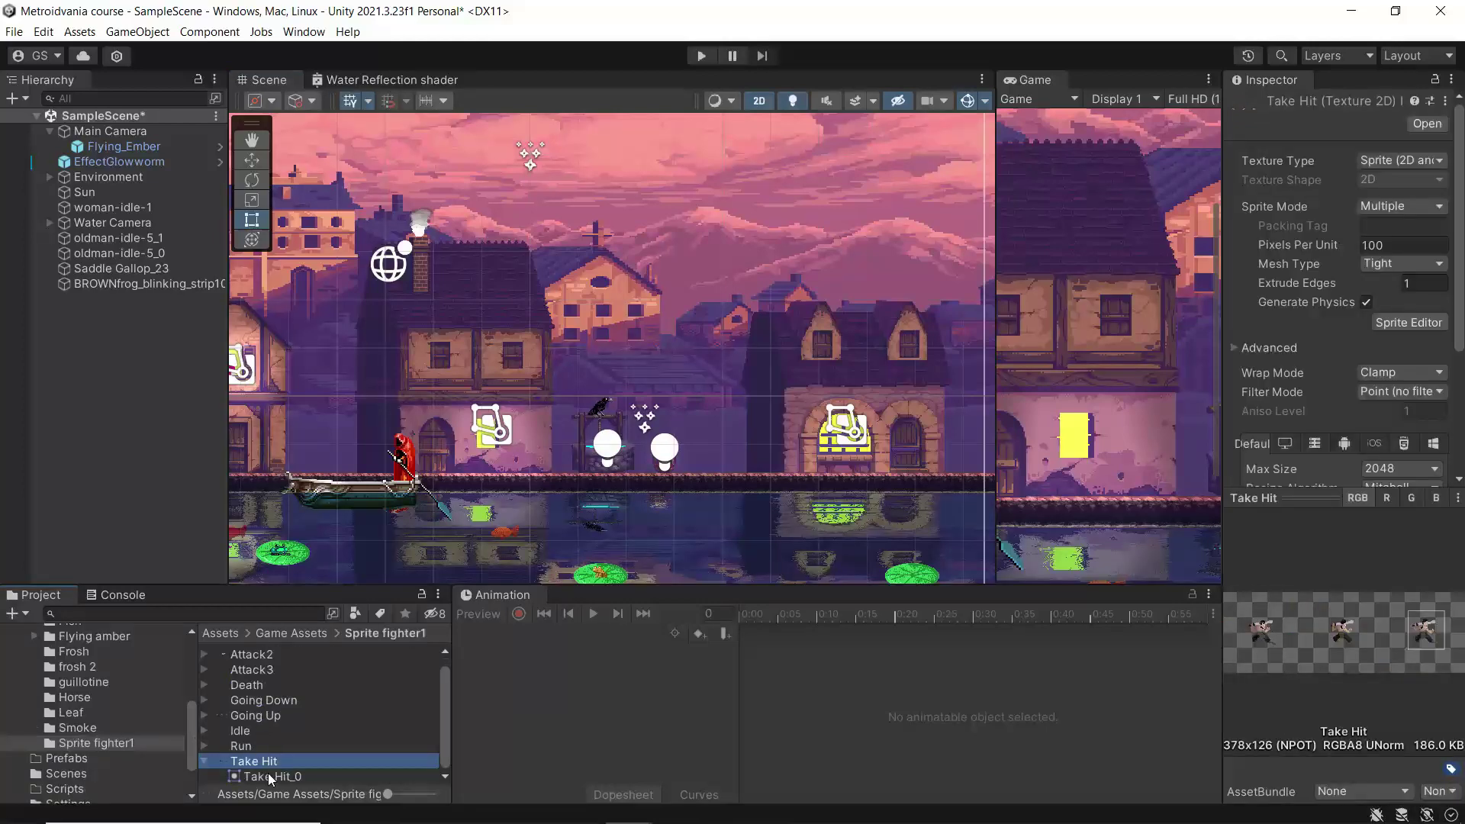
Drop the Take Hit fighter sprite into the scene and scale it to 2 × 2
{"action": "left_click_drag", "start_coordinate": [258, 761], "coordinate": [845, 453]}
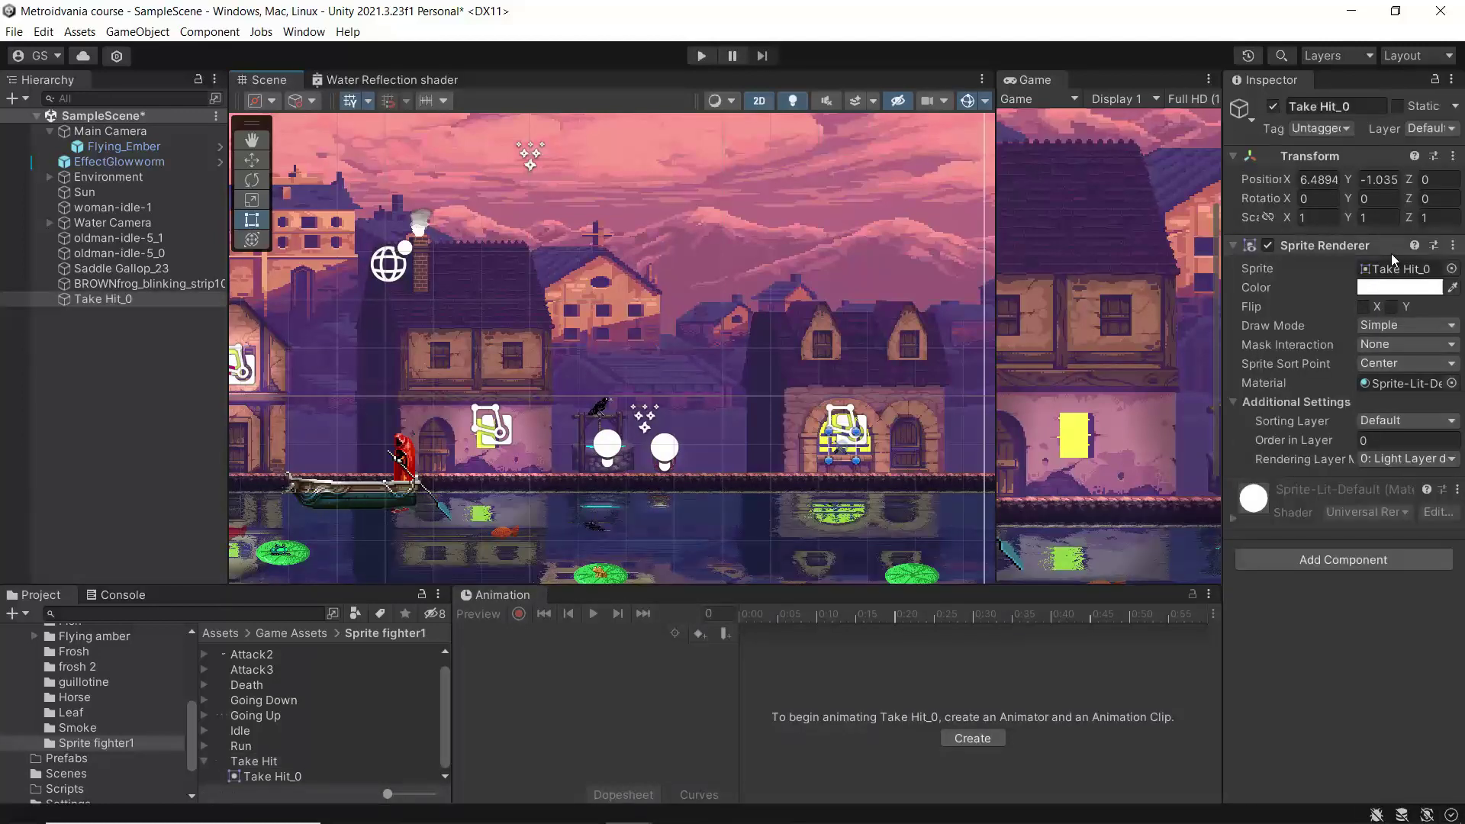
{"action": "left_click", "coordinate": [1318, 217]}
{"action": "type", "text": "2"}
{"action": "key", "text": "Tab"}
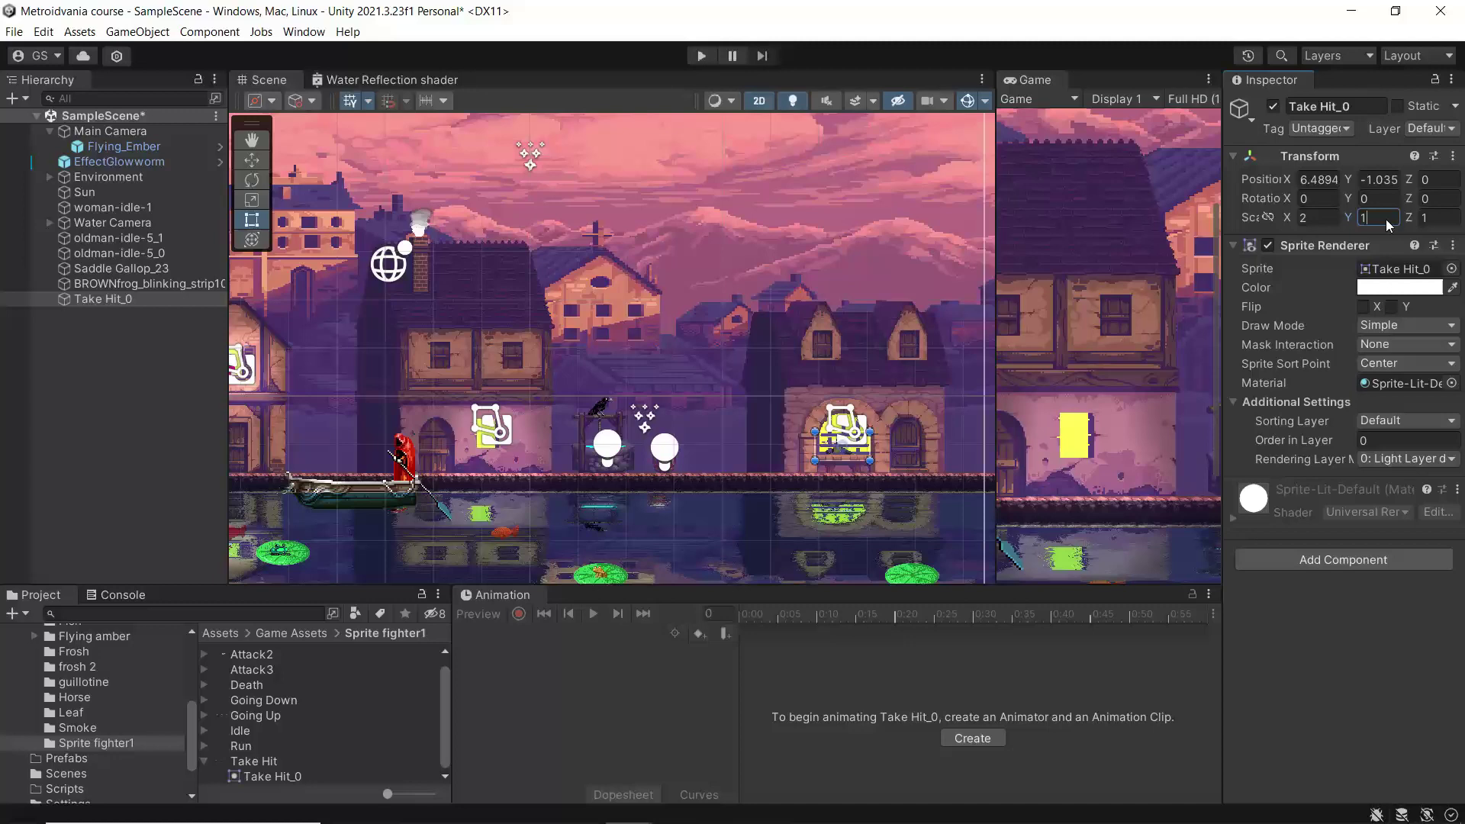
{"action": "type", "text": "2"}
Nudge the fighter slightly right and up into the arched doorway
{"action": "scroll", "coordinate": [793, 432], "scroll_direction": "up", "scroll_amount": 5}
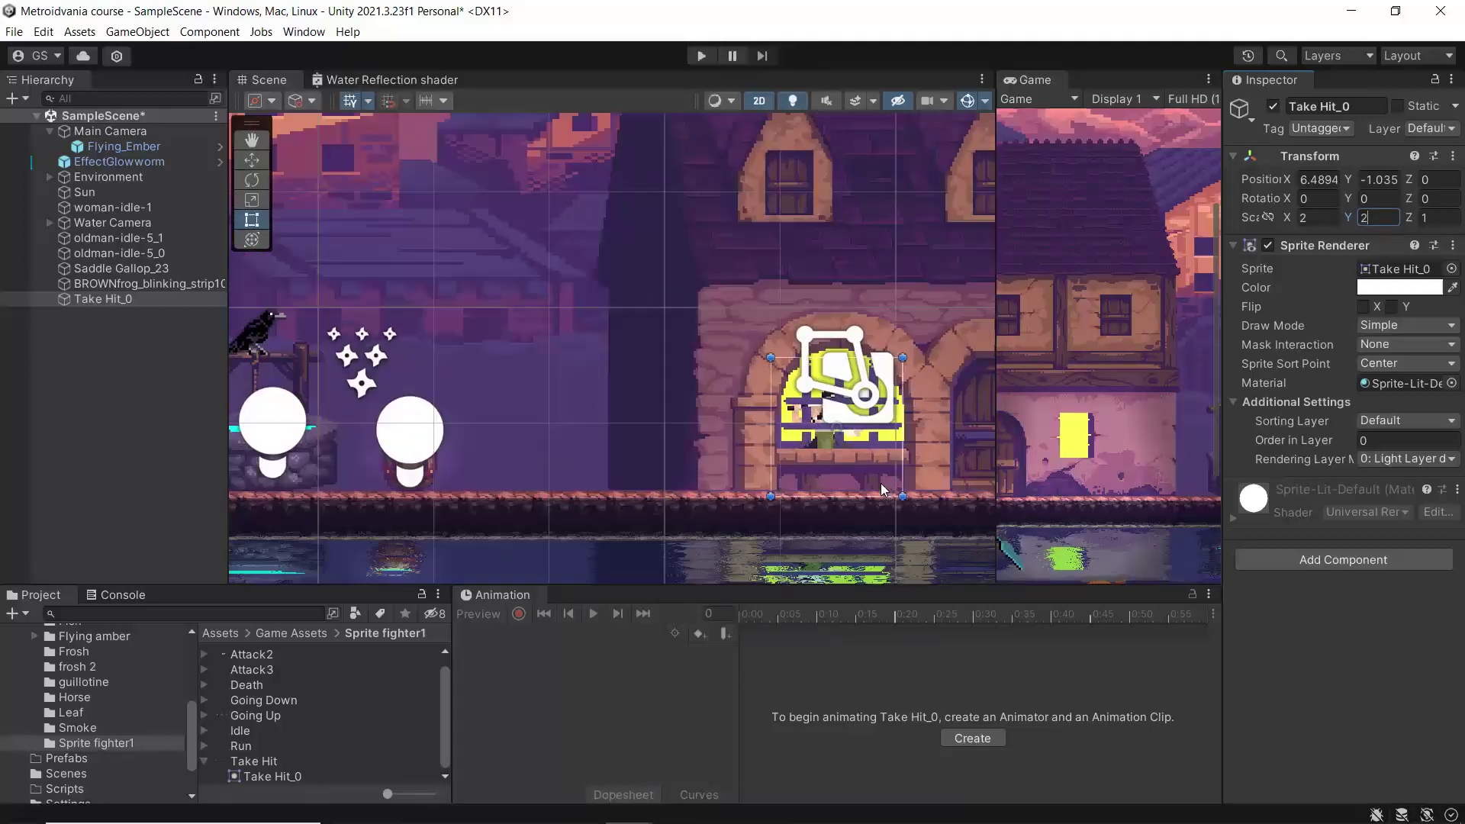
{"action": "scroll", "coordinate": [794, 432], "scroll_direction": "up", "scroll_amount": 2}
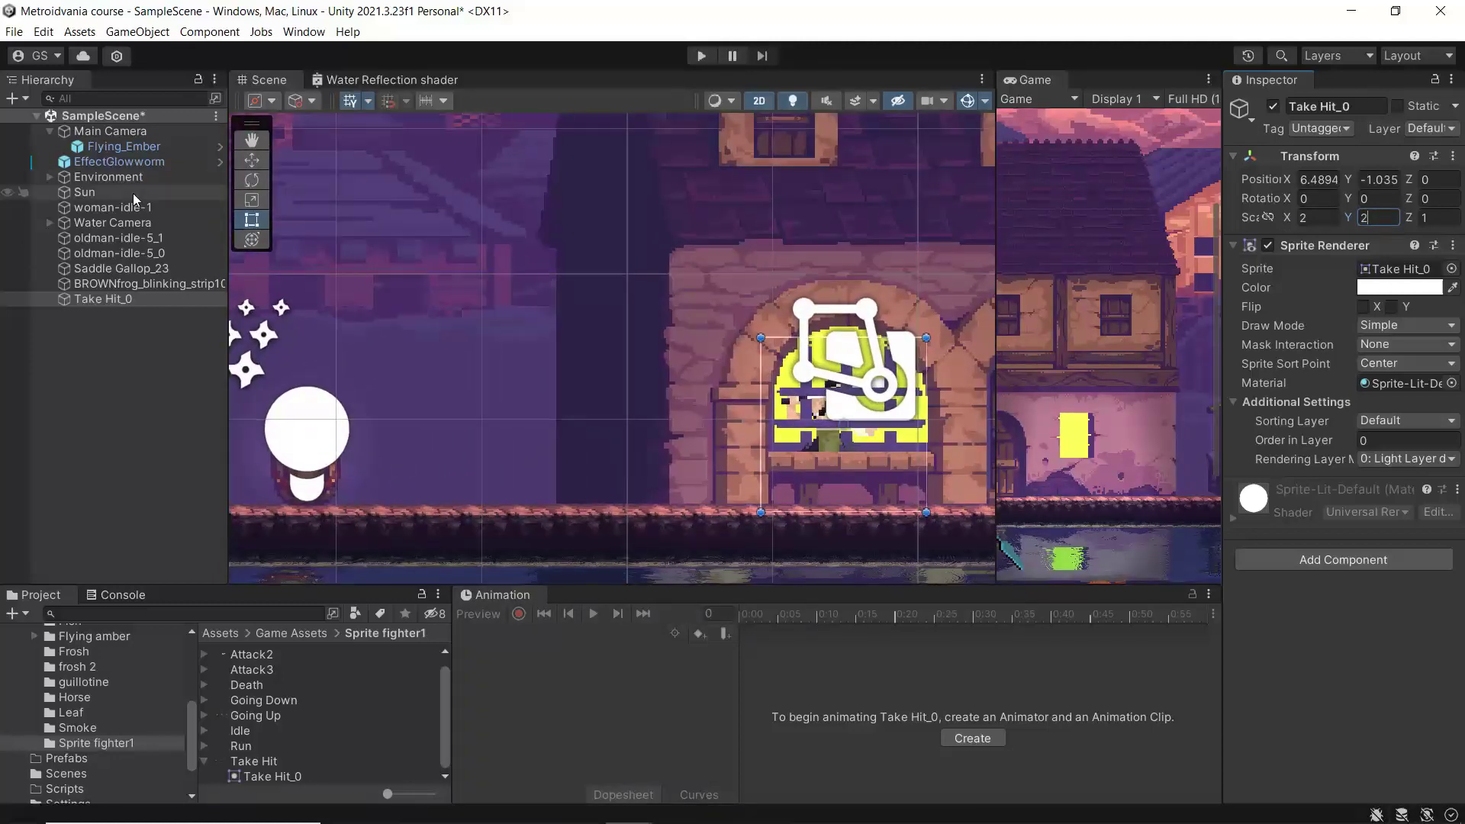
{"action": "left_click", "coordinate": [254, 163]}
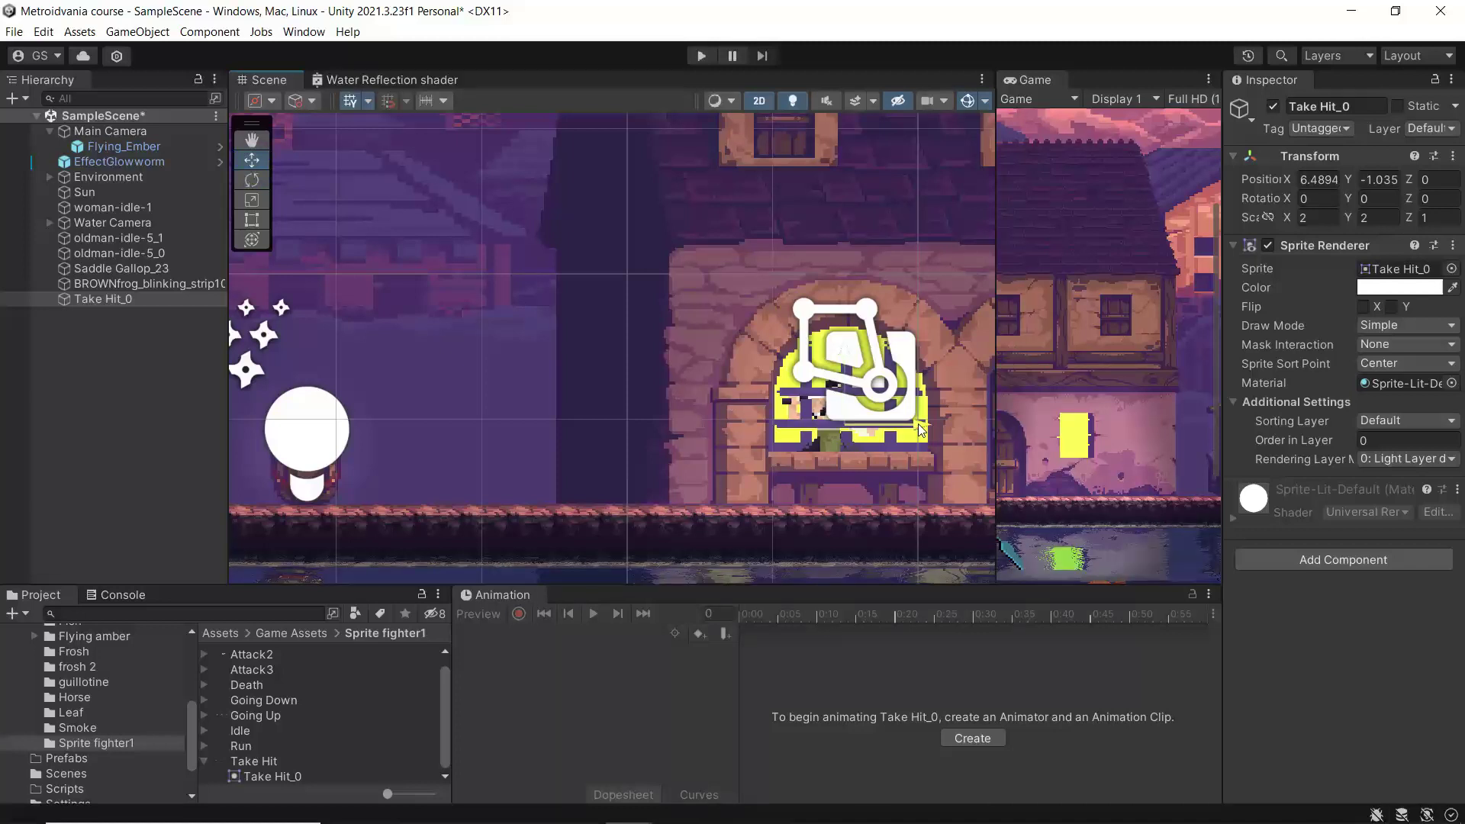
{"action": "left_click_drag", "start_coordinate": [920, 425], "coordinate": [925, 424]}
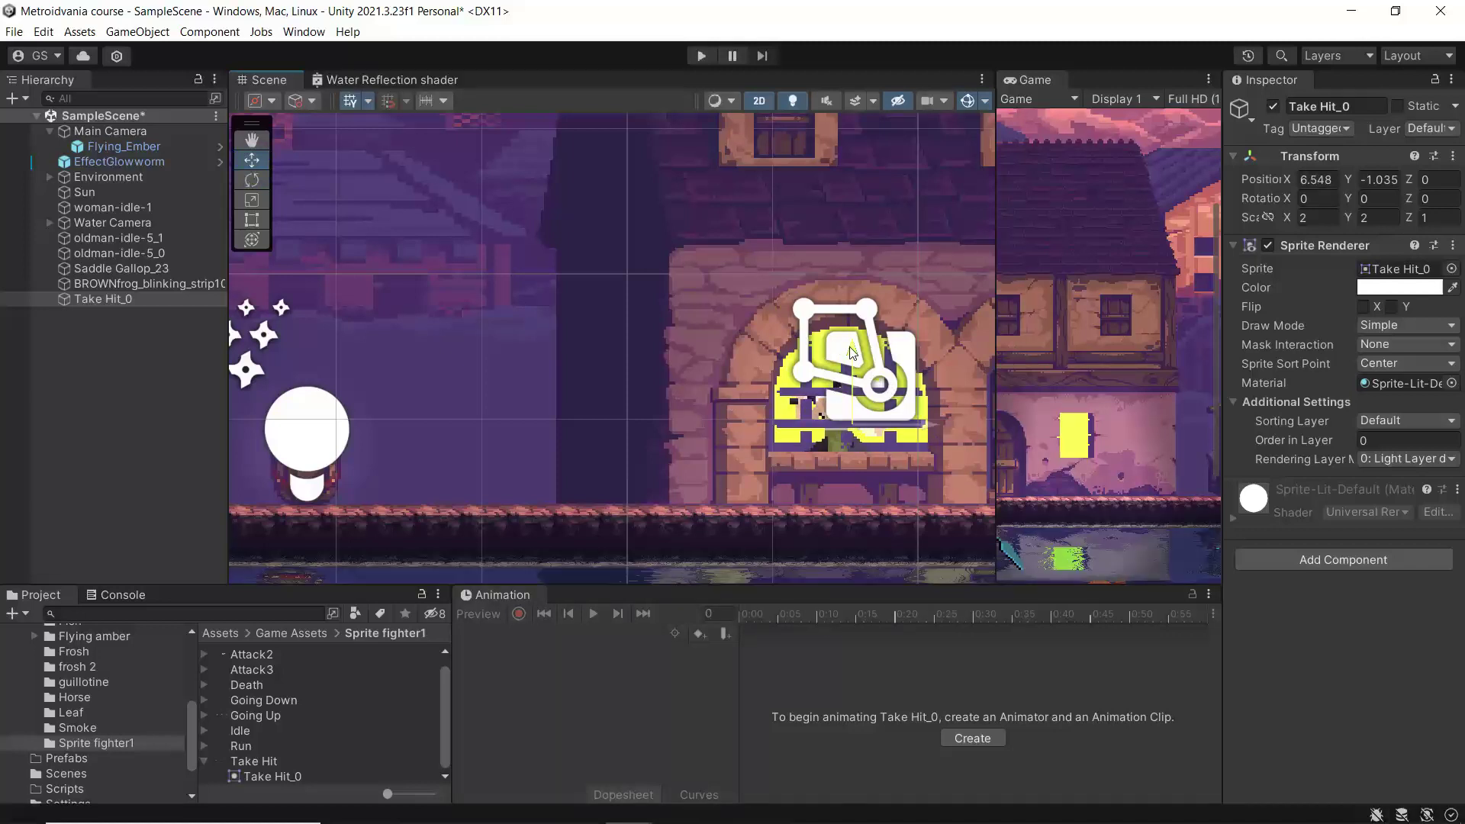
{"action": "left_click_drag", "start_coordinate": [851, 354], "coordinate": [852, 344]}
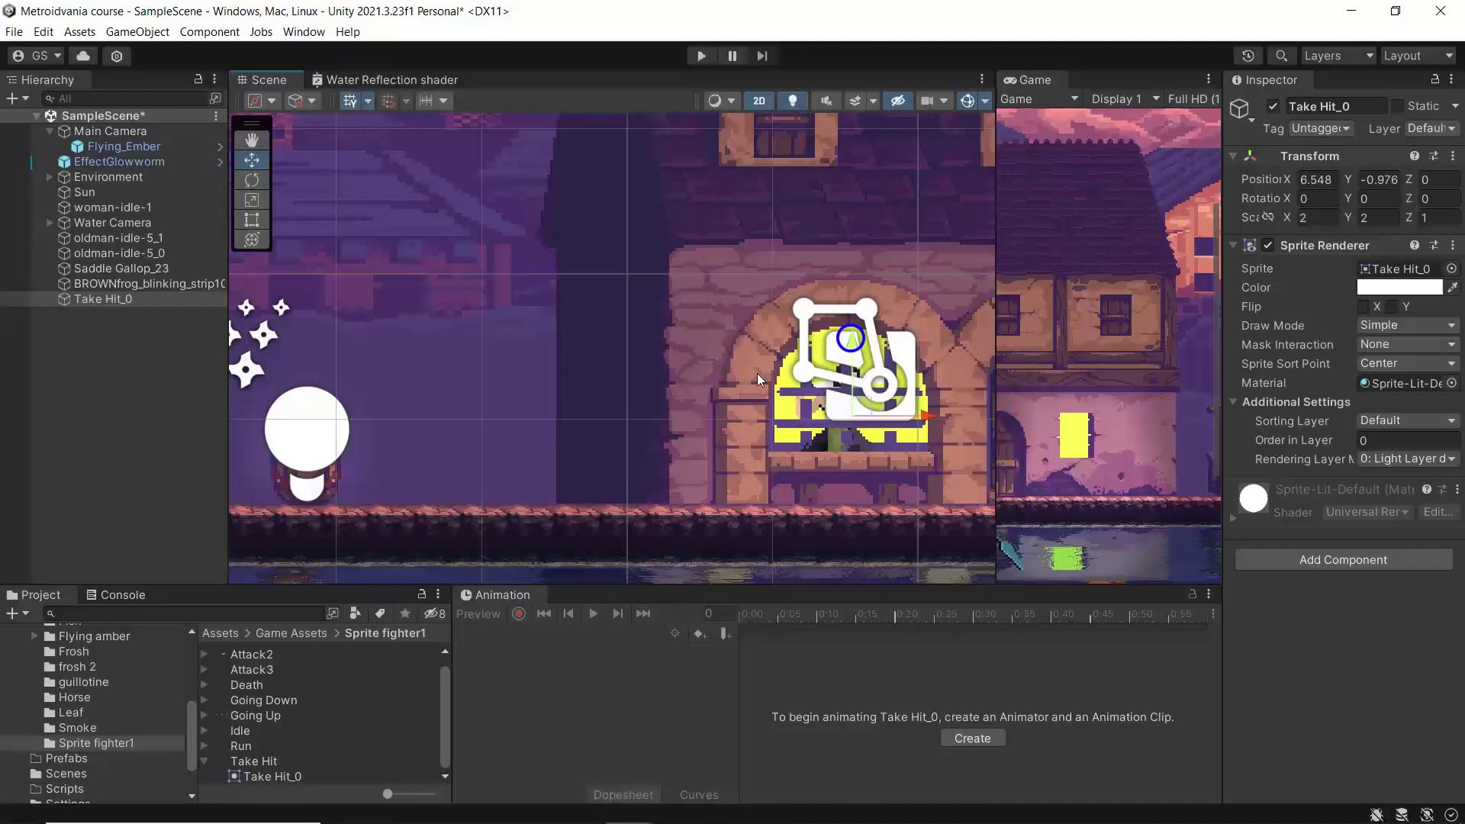
{"action": "left_click", "coordinate": [1209, 80]}
{"action": "left_click", "coordinate": [1228, 136]}
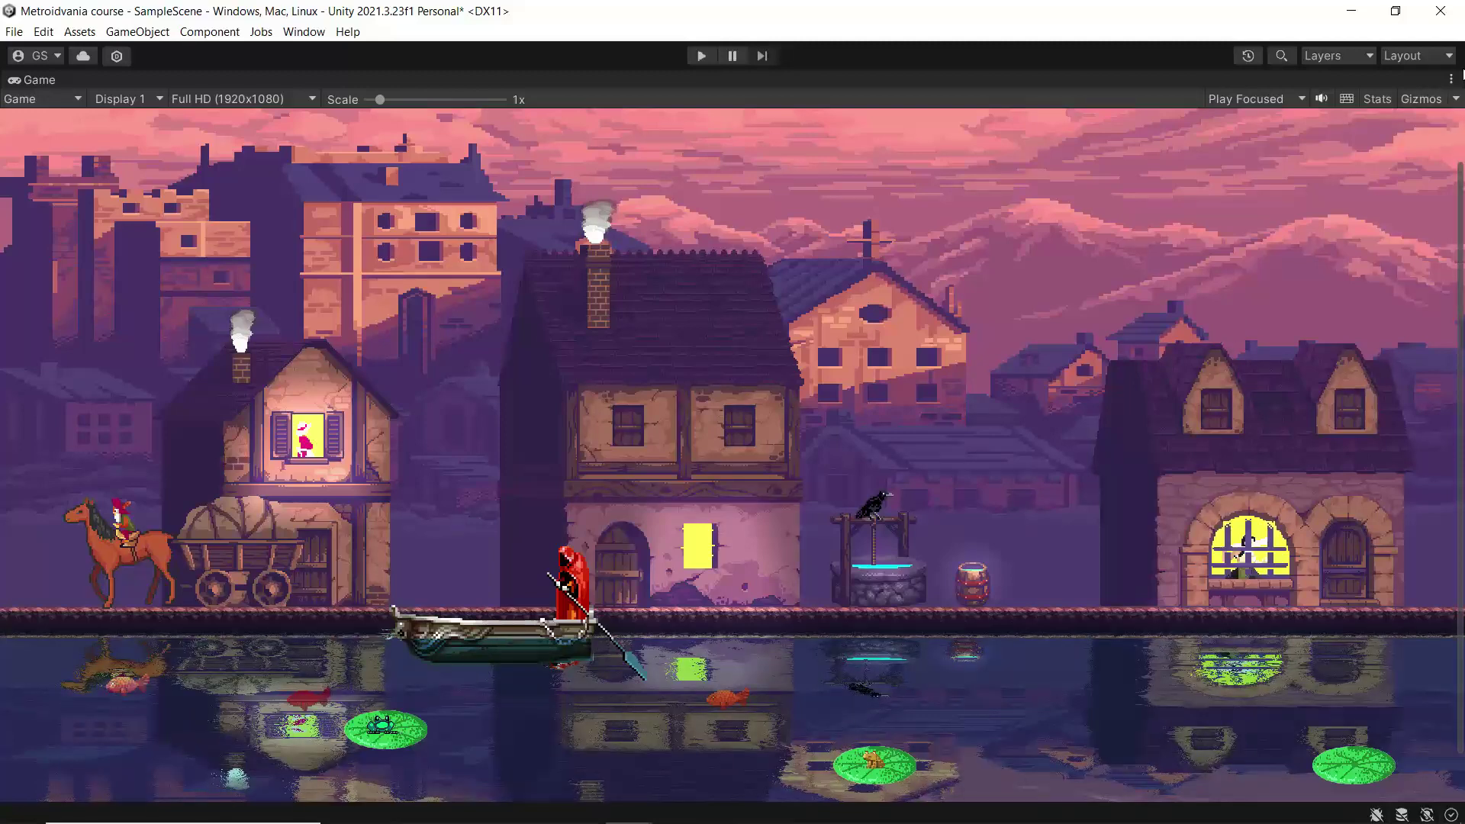
{"action": "left_click", "coordinate": [1452, 80]}
{"action": "left_click", "coordinate": [1273, 140]}
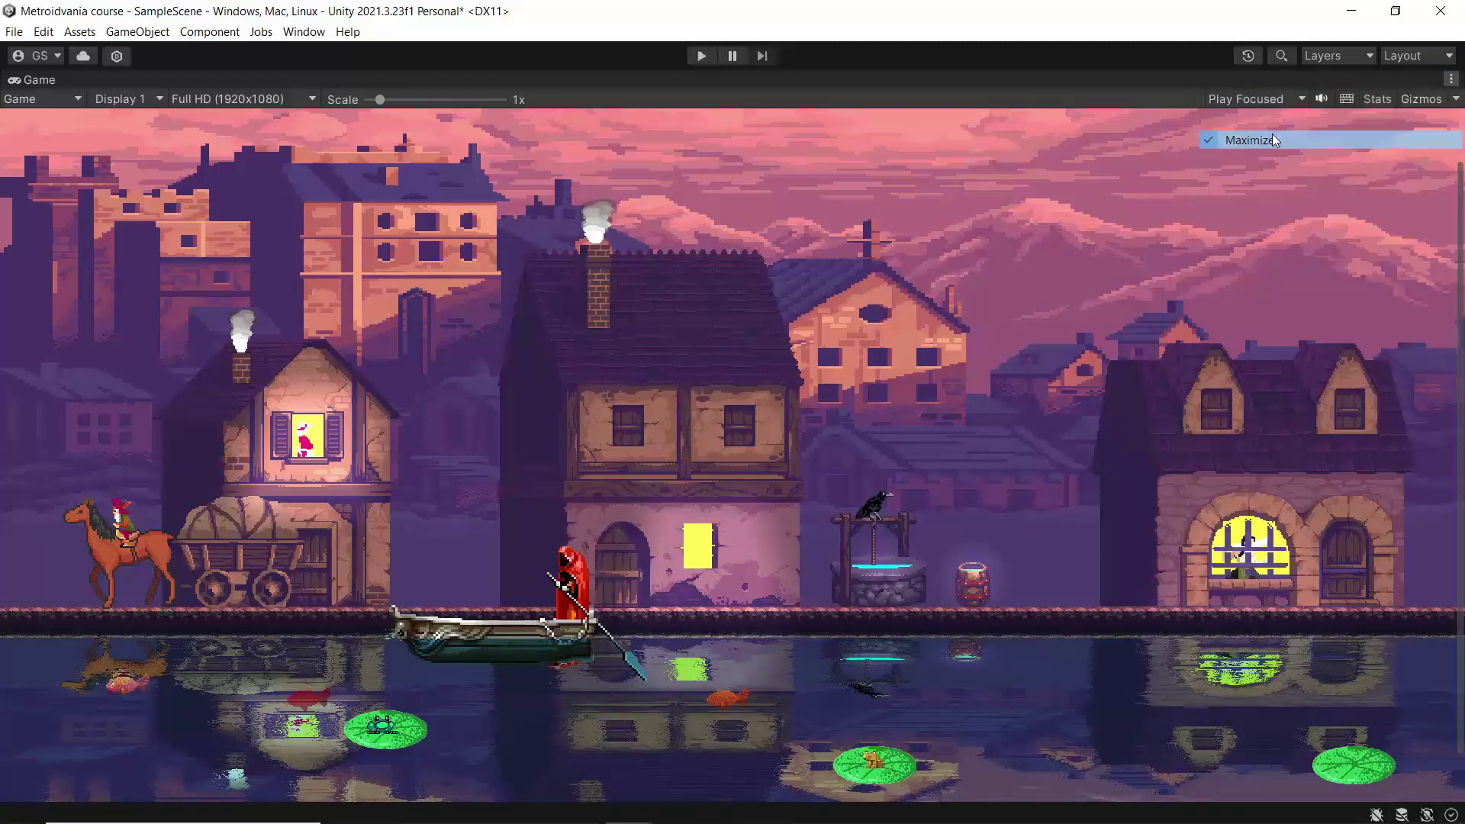
Add the idle_1 player sprite to the scene and select all eight idle frames
{"action": "left_click", "coordinate": [245, 653]}
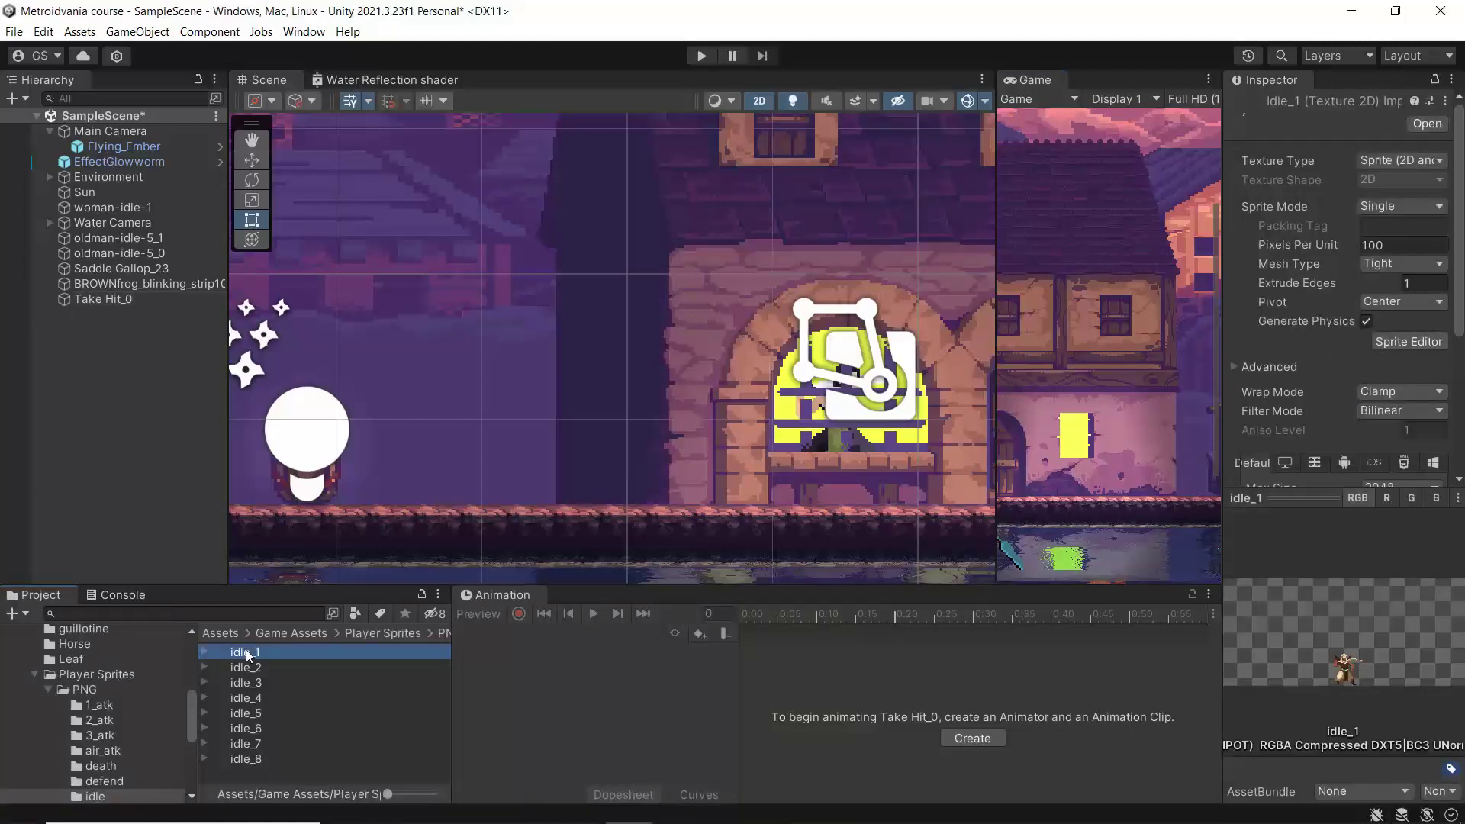
{"action": "left_click_drag", "start_coordinate": [246, 651], "coordinate": [430, 412]}
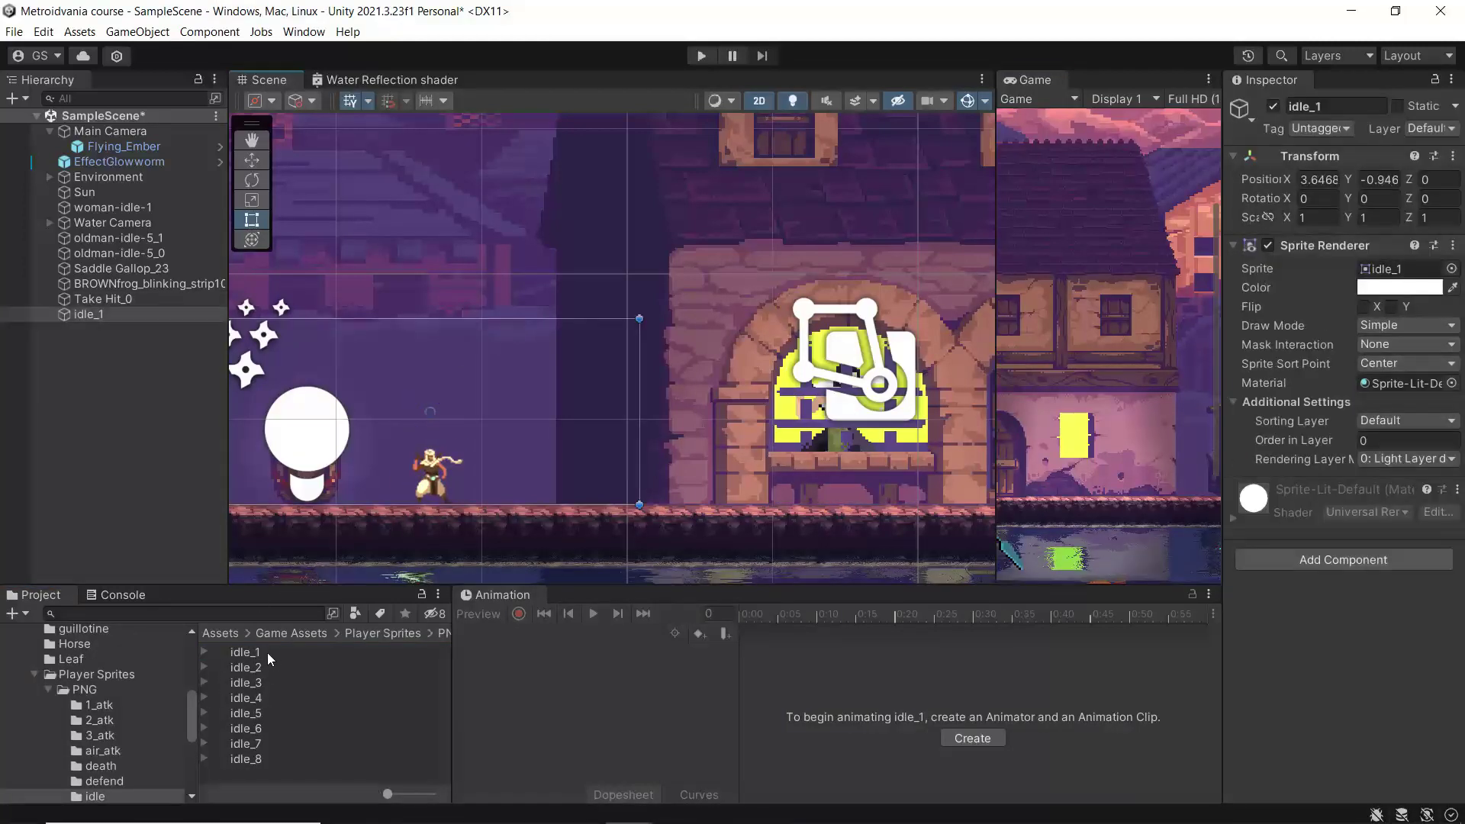
{"action": "left_click", "coordinate": [245, 654]}
{"action": "left_click", "coordinate": [246, 759], "text": "shift"}
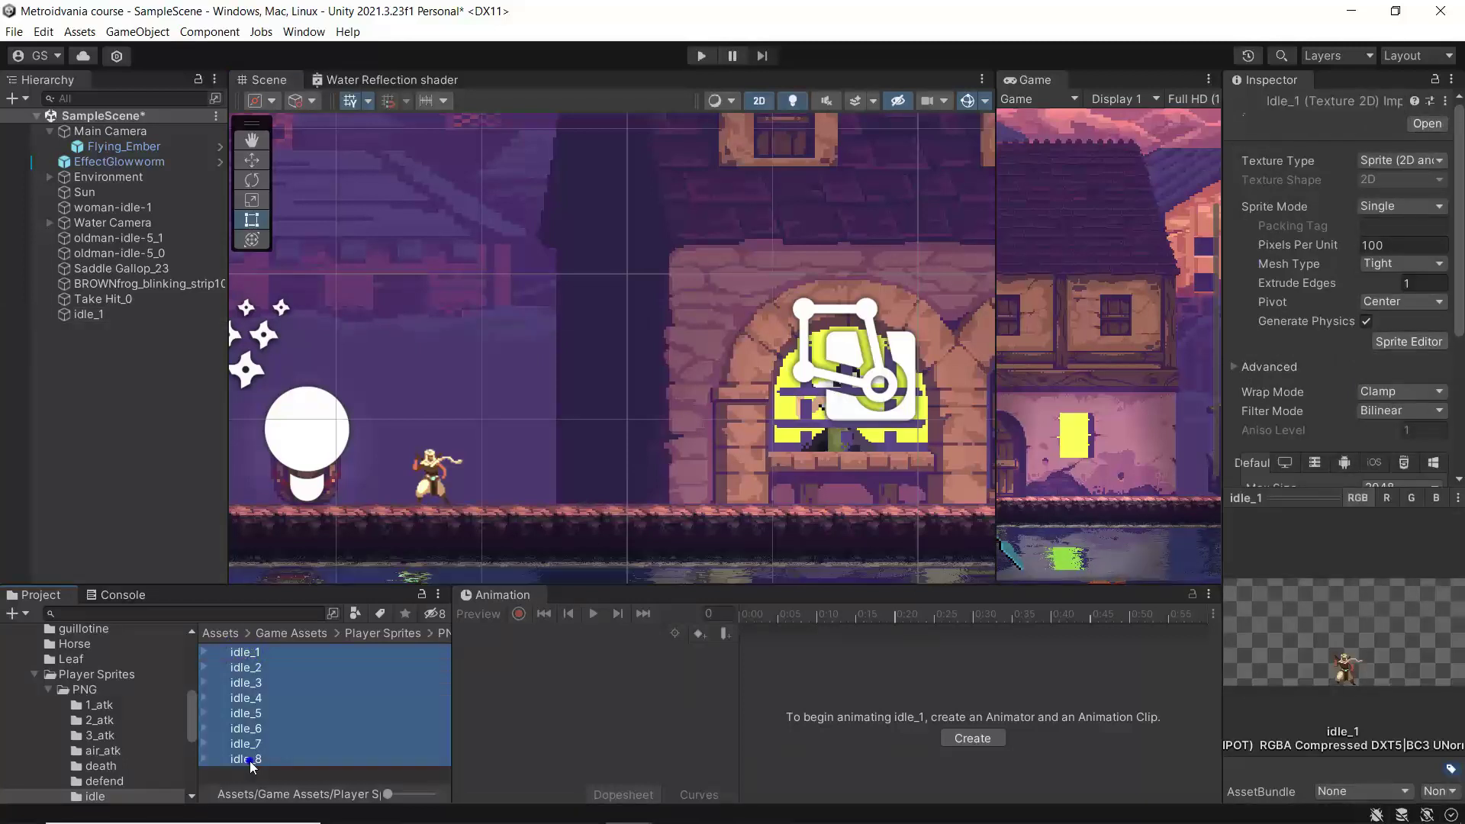
Set the idle sprites to Point filtering with no compression and apply
{"action": "left_click", "coordinate": [1383, 409]}
{"action": "left_click", "coordinate": [1354, 428]}
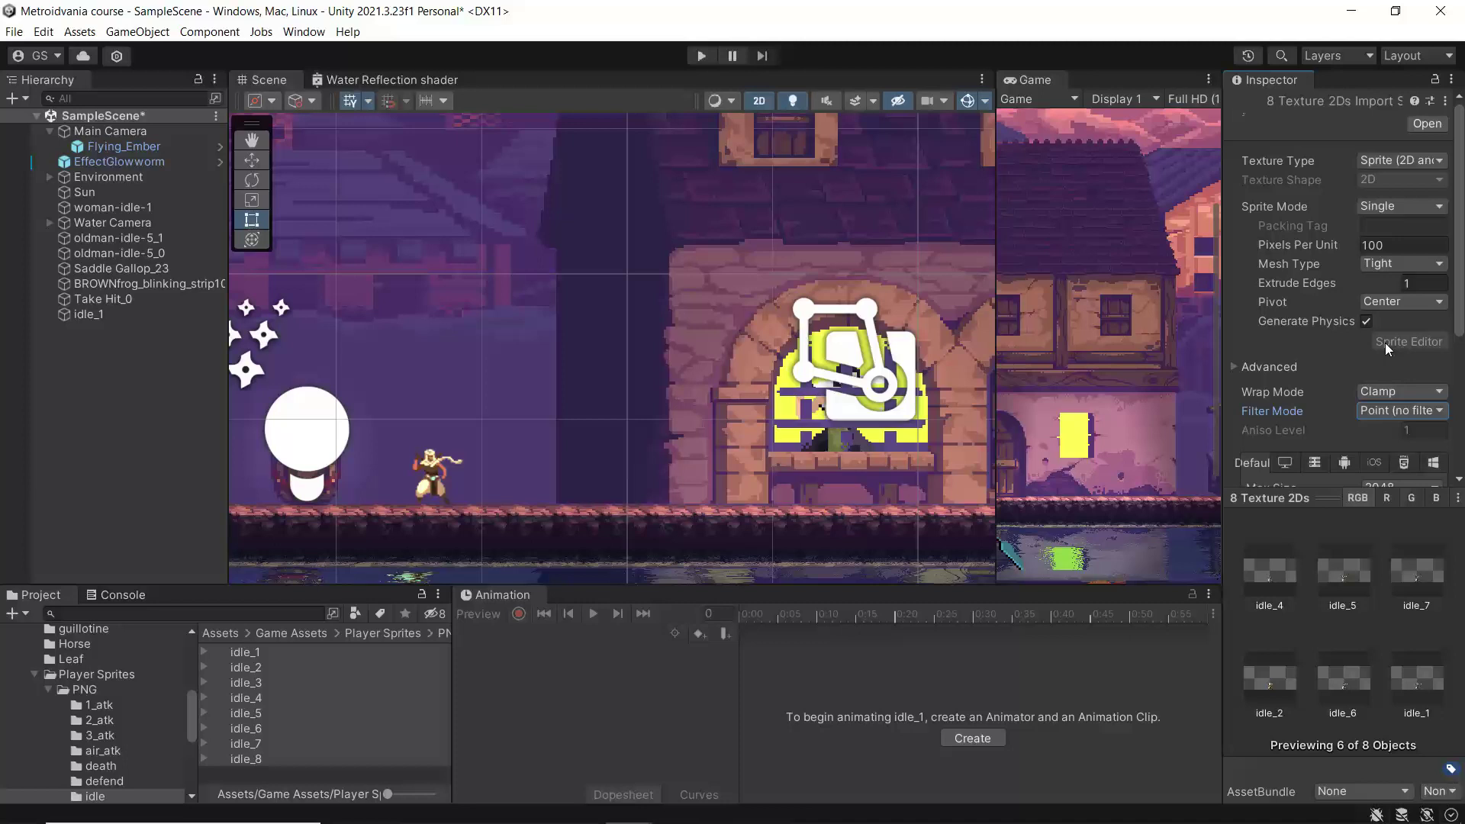
{"action": "scroll", "coordinate": [1351, 420], "scroll_direction": "down", "scroll_amount": 5}
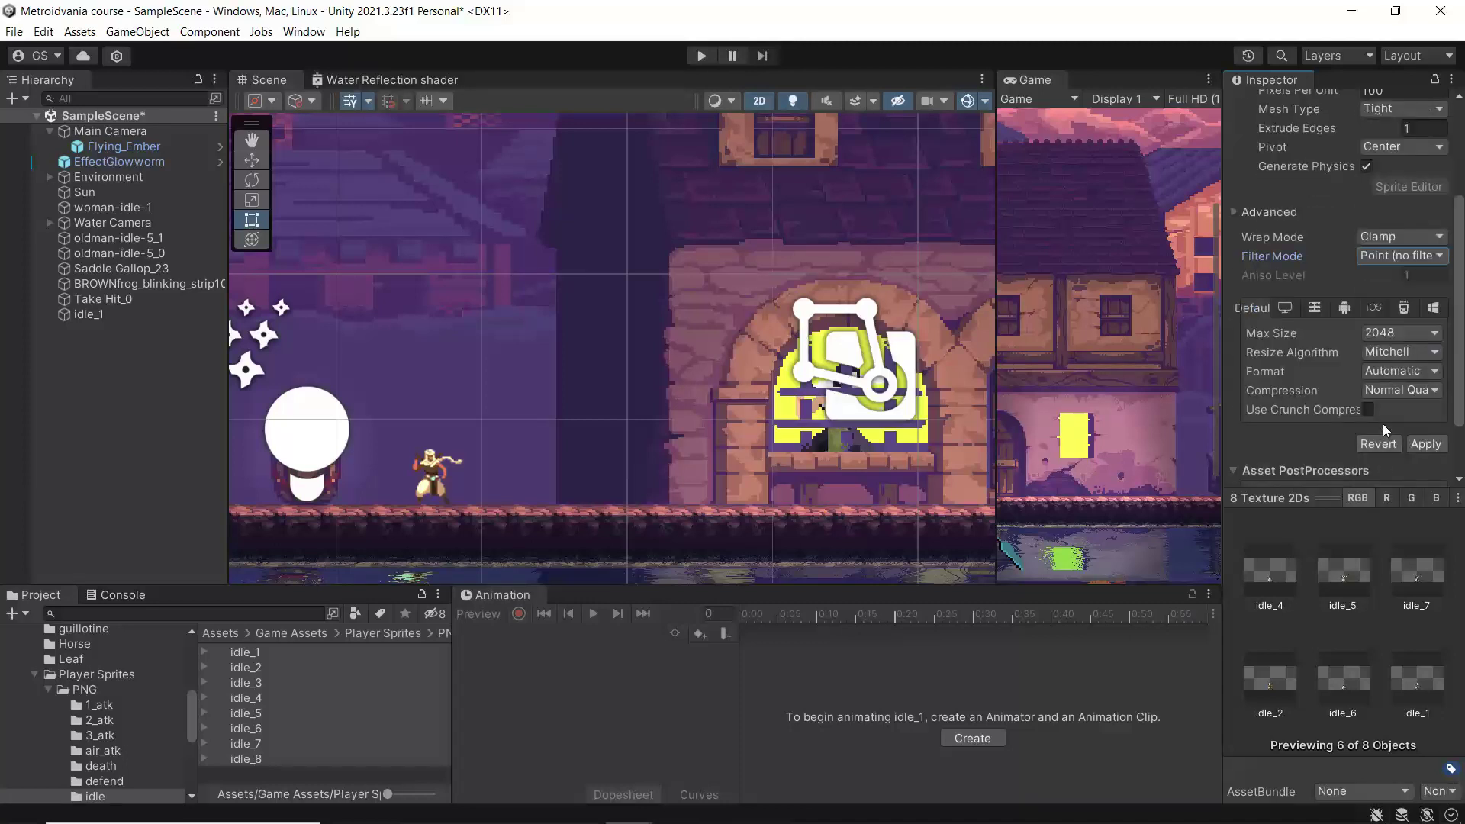
{"action": "left_click", "coordinate": [1383, 391]}
{"action": "left_click", "coordinate": [1383, 410]}
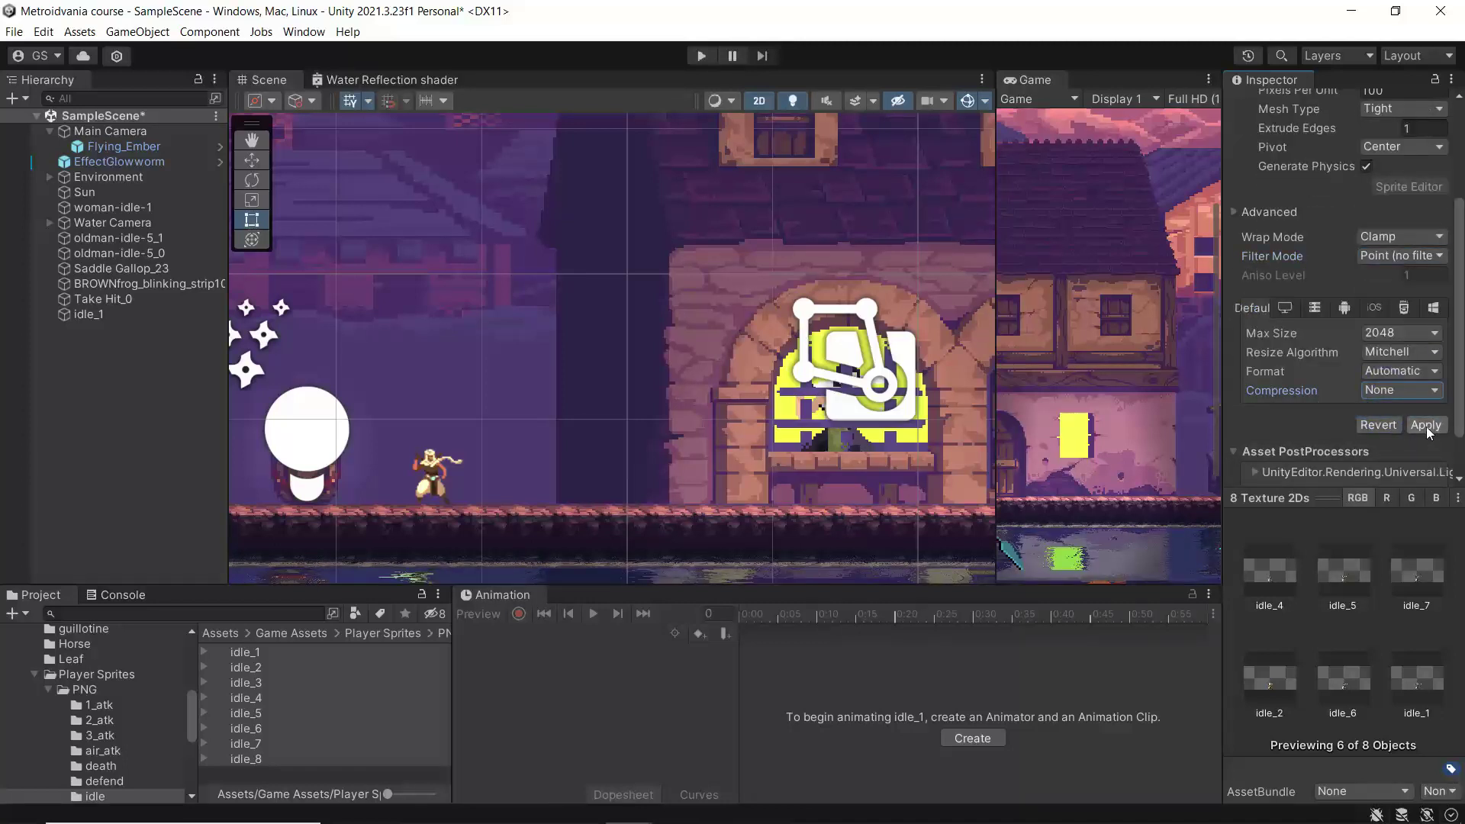
{"action": "left_click", "coordinate": [1426, 426]}
{"action": "scroll", "coordinate": [1308, 295], "scroll_direction": "up", "scroll_amount": 3}
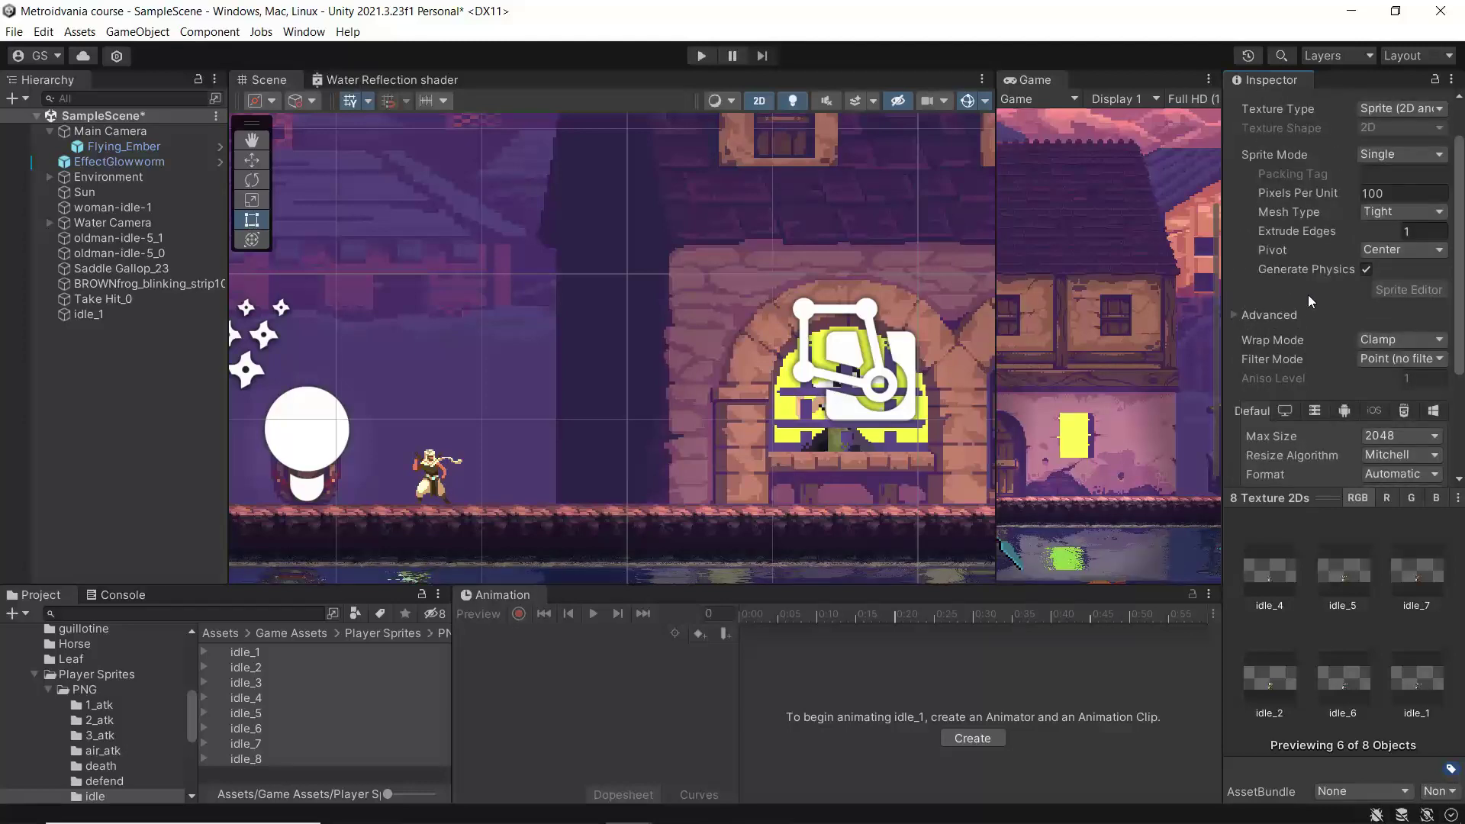
{"action": "scroll", "coordinate": [1308, 294], "scroll_direction": "up", "scroll_amount": 2}
{"action": "scroll", "coordinate": [928, 307], "scroll_direction": "up", "scroll_amount": 1}
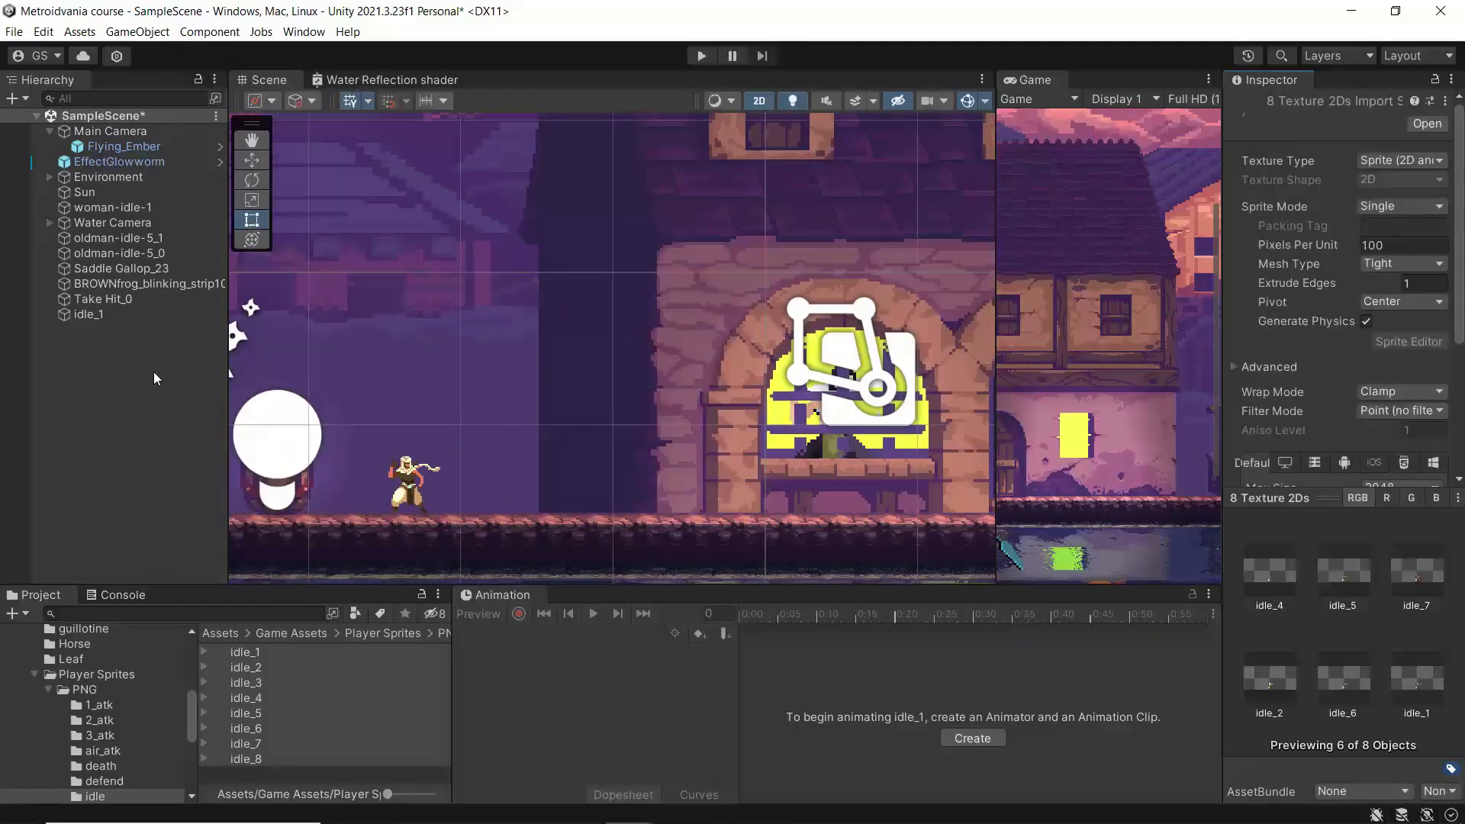
Scale idle_1 to 2 × 2 and raise it onto the walkway
{"action": "left_click", "coordinate": [84, 315]}
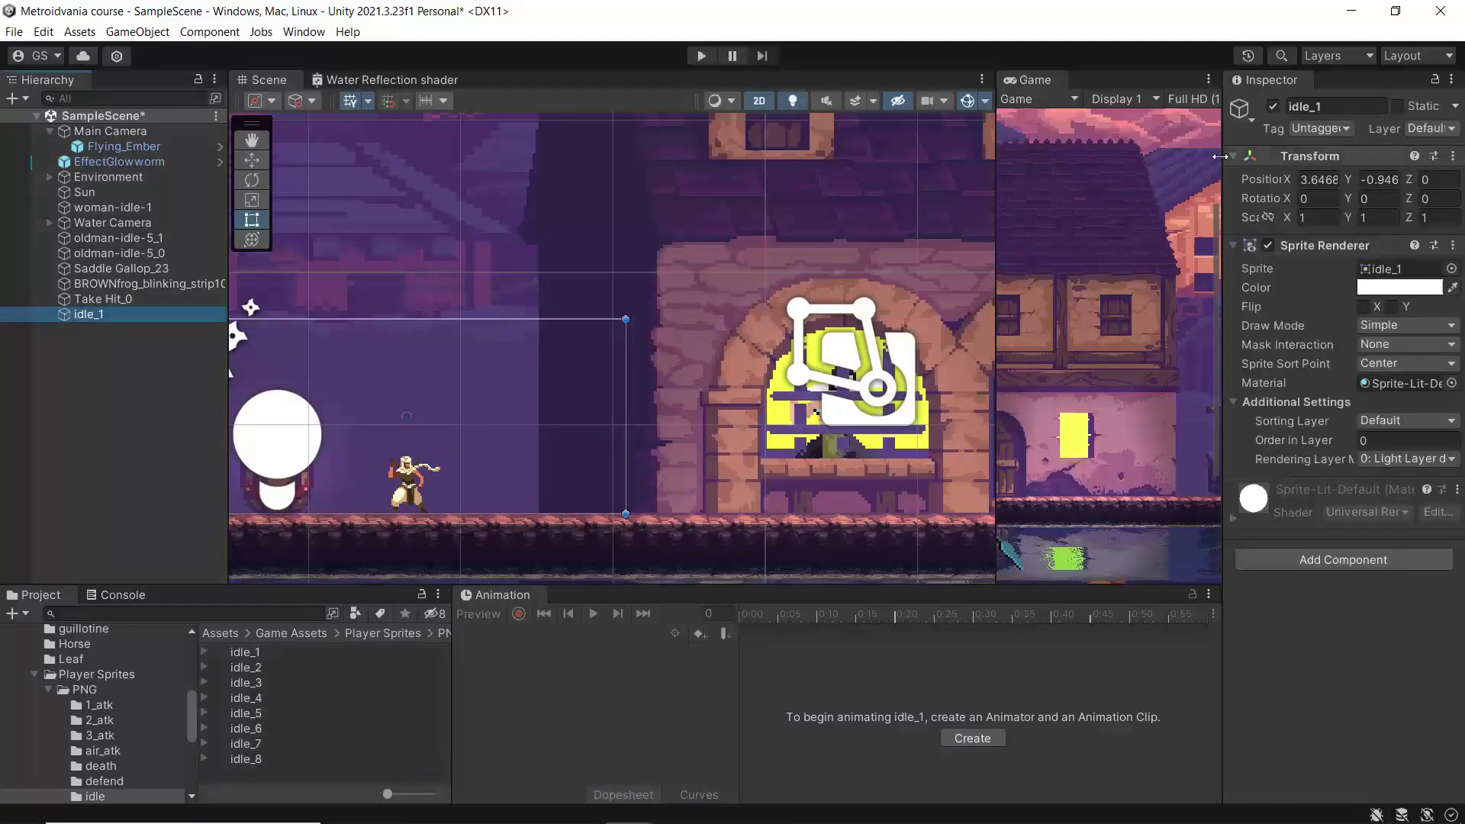
{"action": "left_click", "coordinate": [1330, 218]}
{"action": "type", "text": "2"}
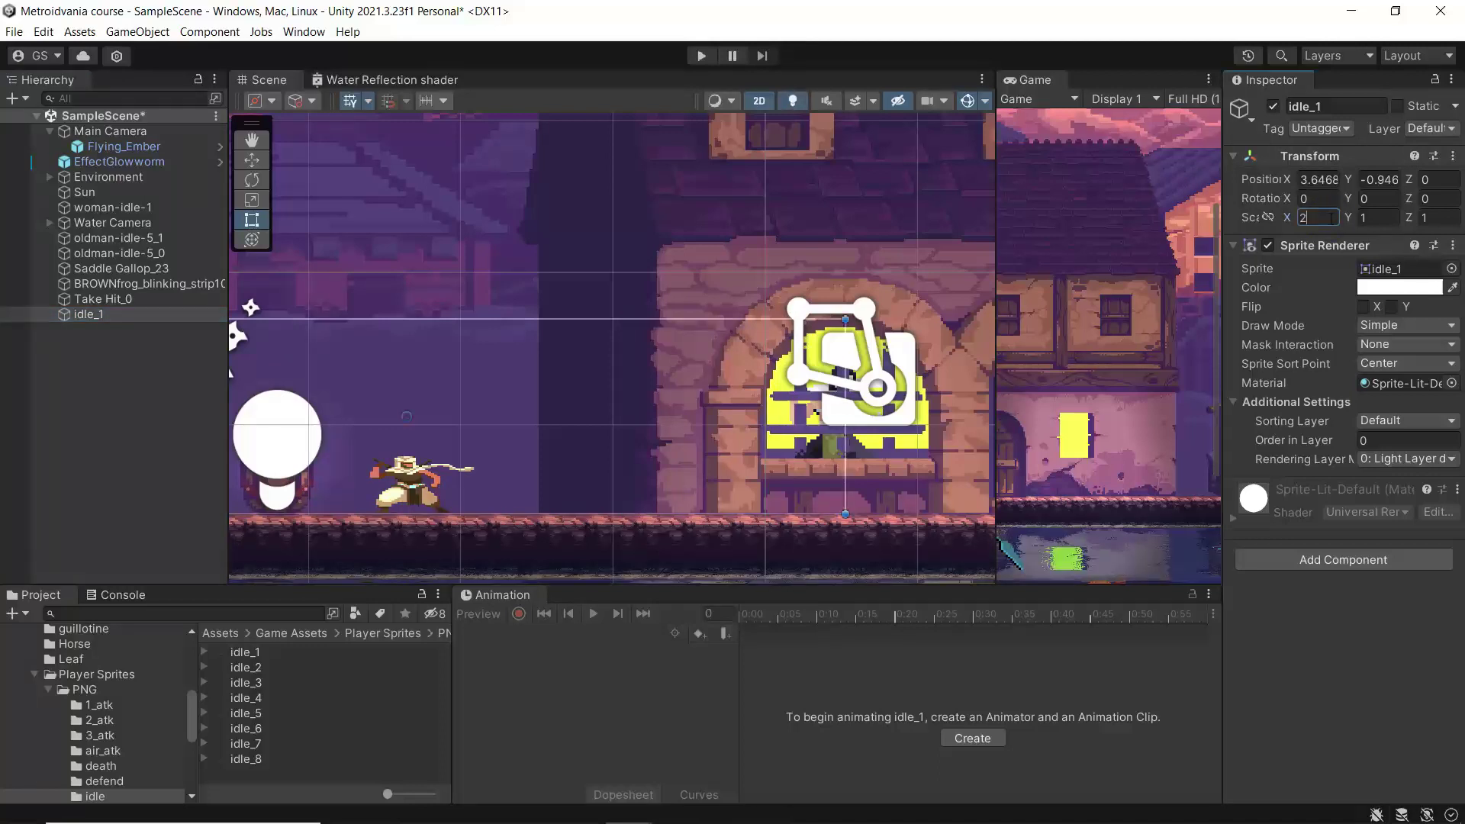
{"action": "left_click", "coordinate": [1378, 217]}
{"action": "type", "text": "2"}
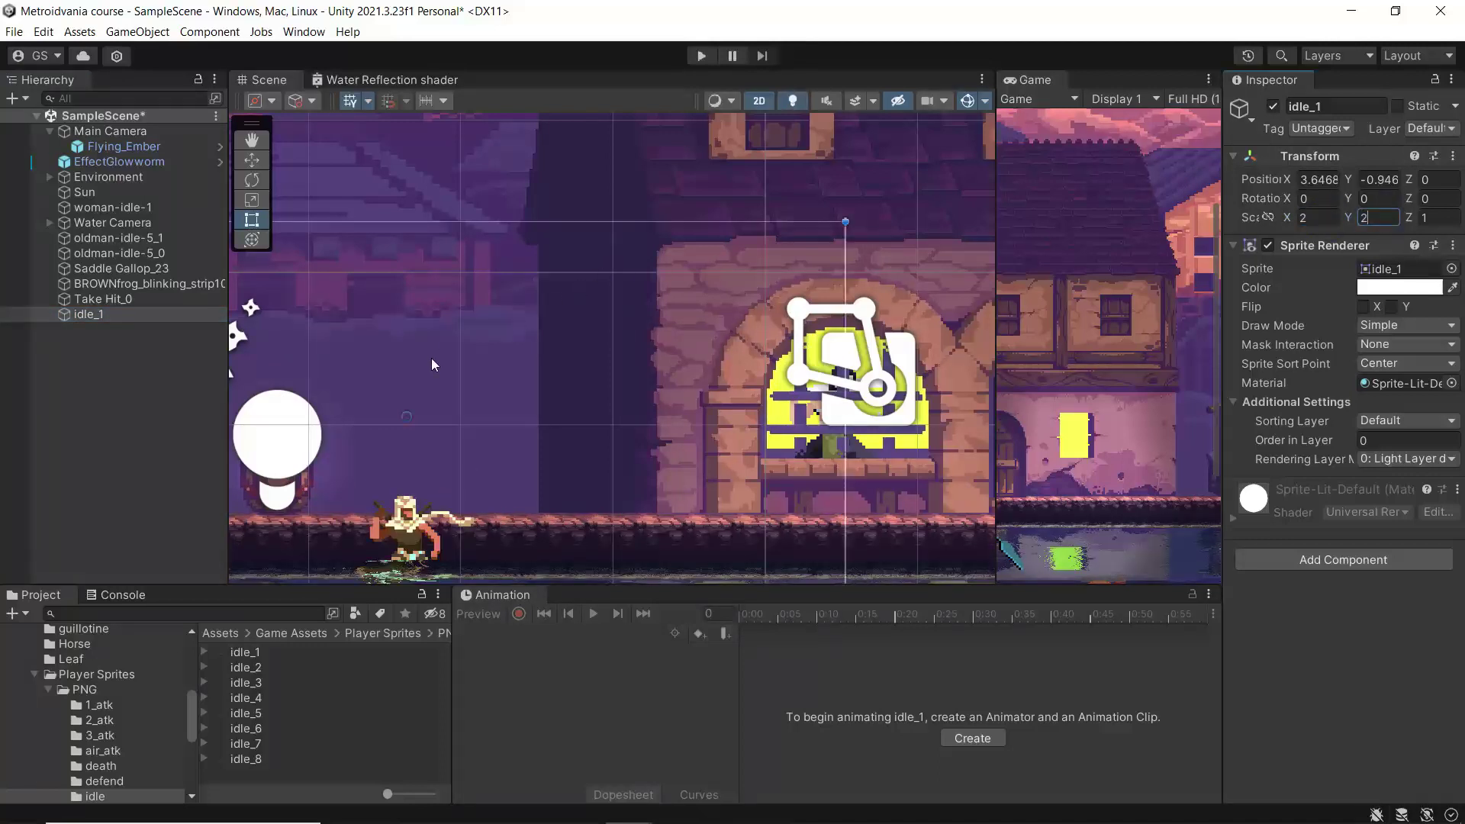
{"action": "left_click", "coordinate": [251, 162]}
{"action": "left_click_drag", "start_coordinate": [412, 347], "coordinate": [418, 250]}
{"action": "scroll", "coordinate": [556, 391], "scroll_direction": "down", "scroll_amount": 5}
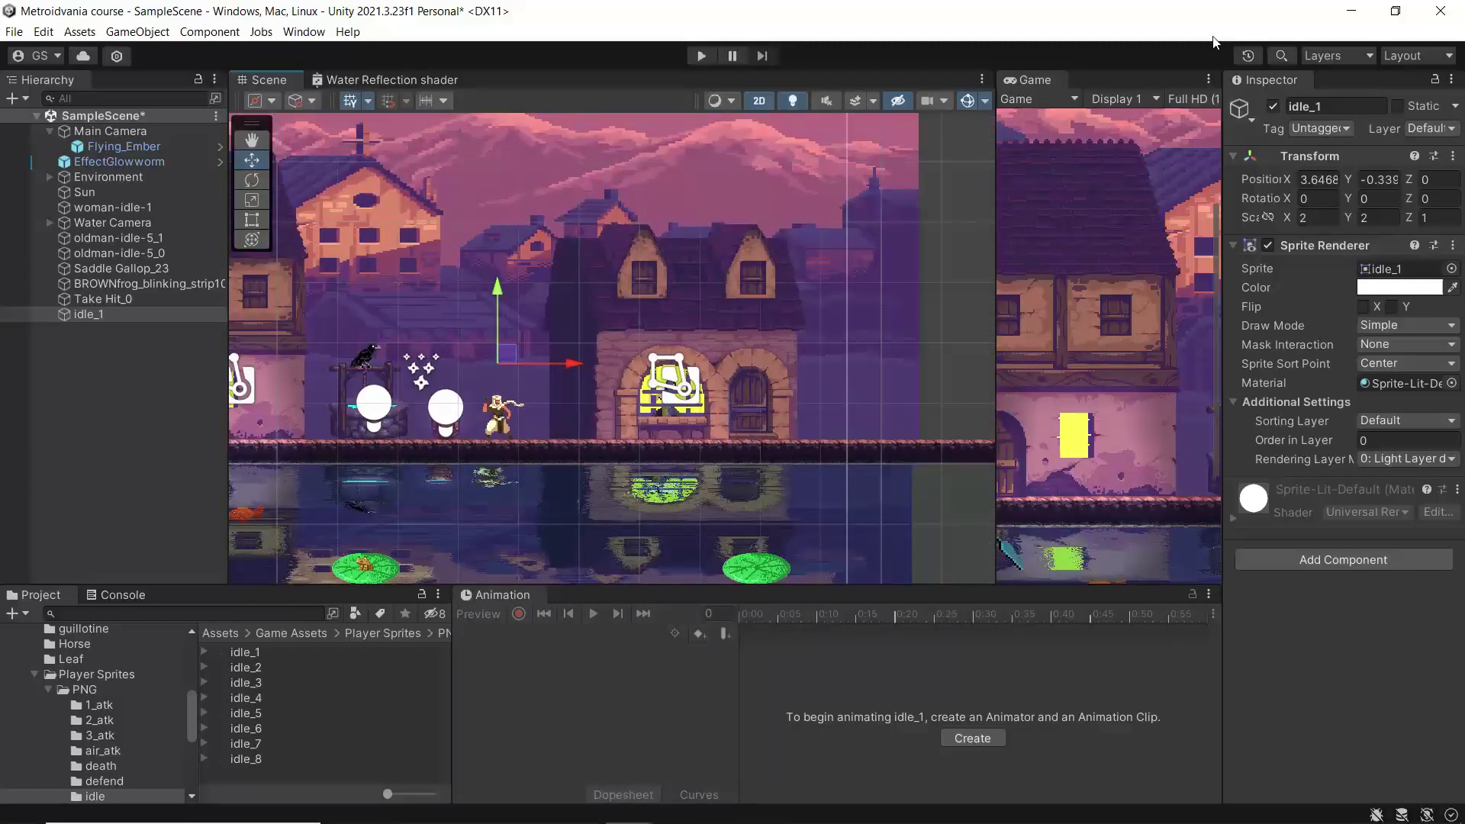
Preview the scene in a maximized Game view, then restore the normal layout
{"action": "left_click", "coordinate": [1209, 79]}
{"action": "left_click", "coordinate": [1243, 139]}
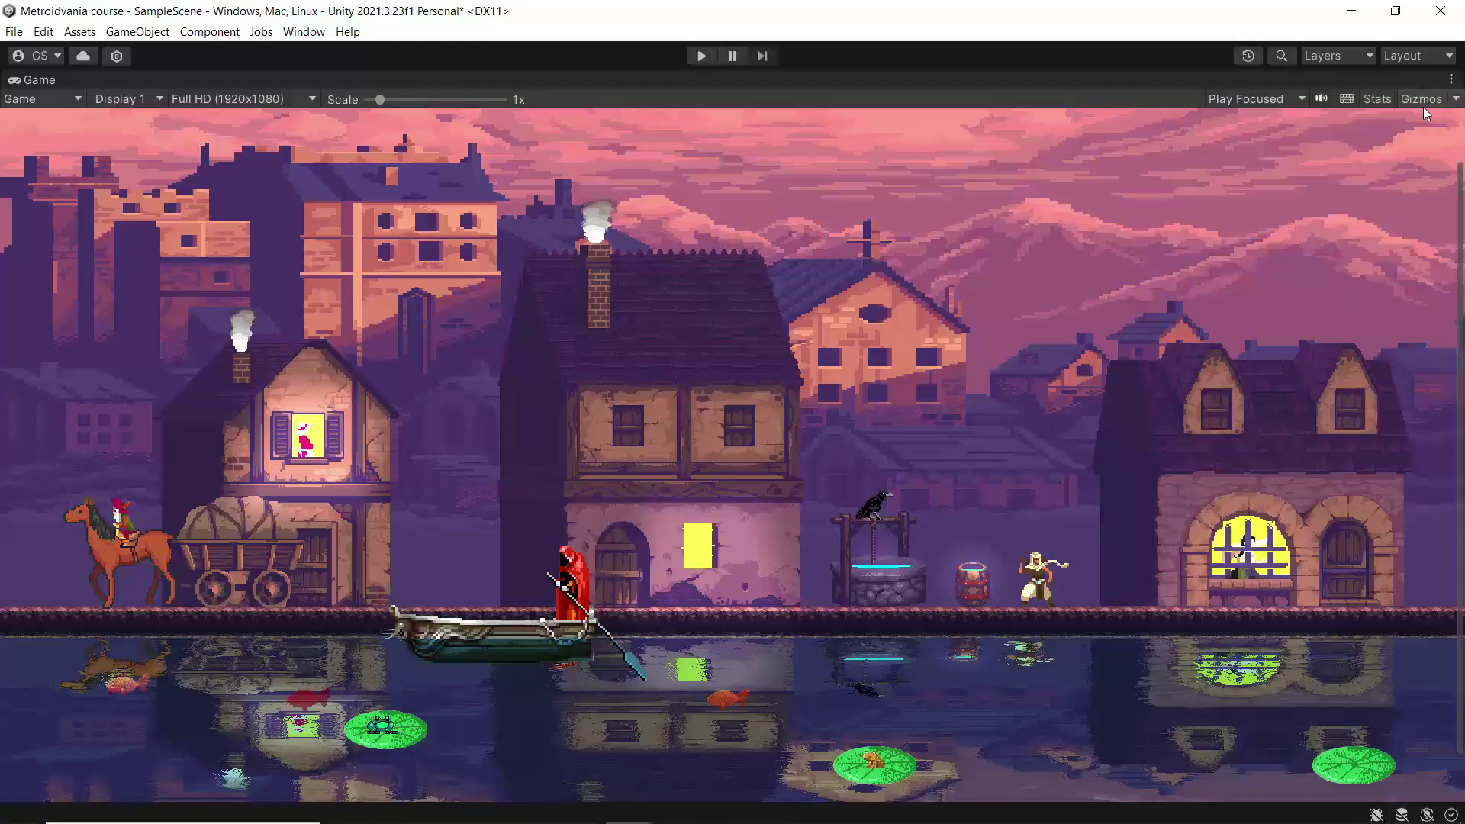
{"action": "left_click", "coordinate": [1451, 80]}
{"action": "left_click", "coordinate": [1270, 140]}
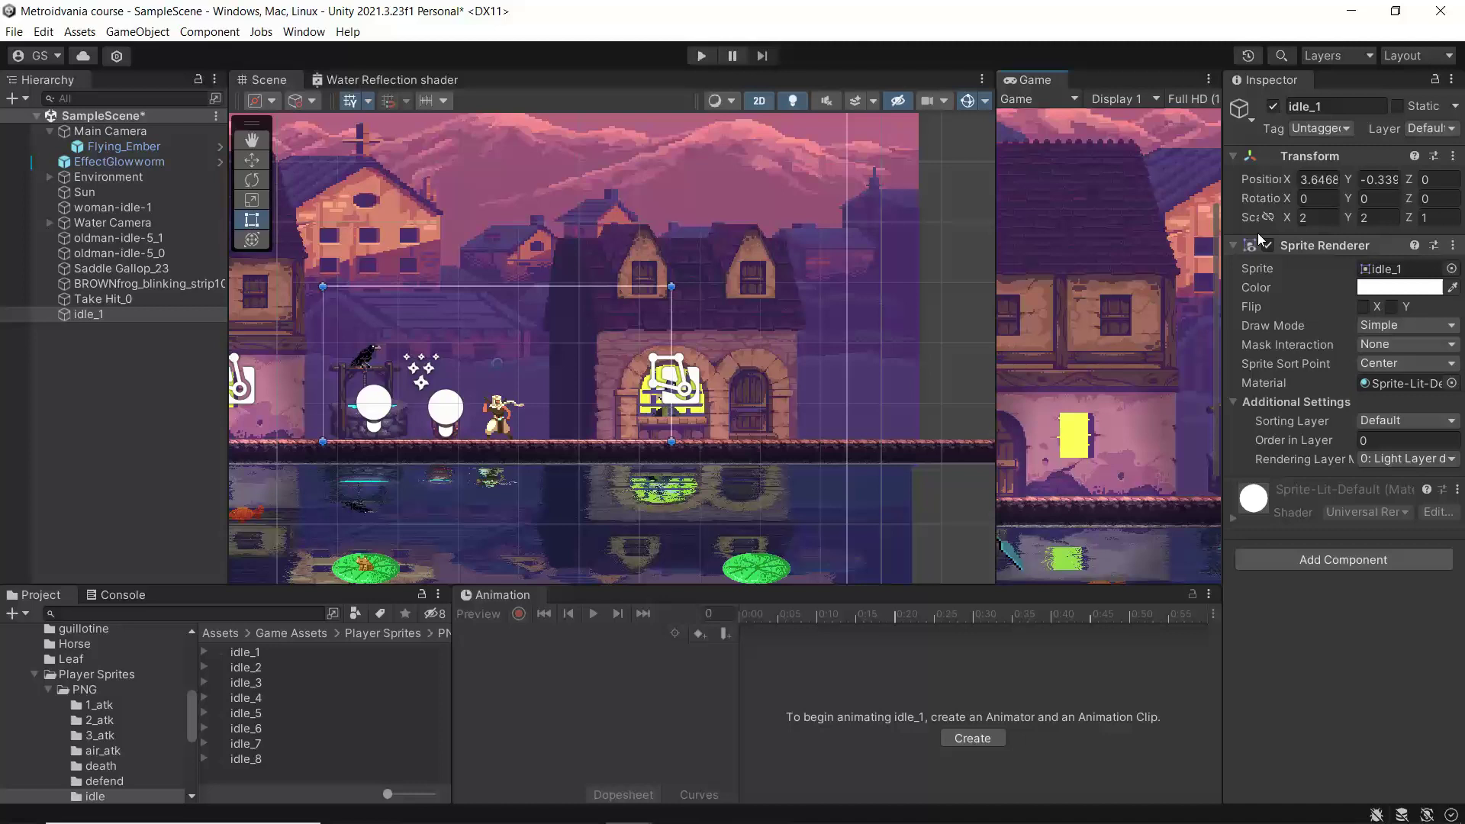
Scale the player to 3 × 3 and move it up and right along the walkway
{"action": "left_click", "coordinate": [1304, 217]}
{"action": "type", "text": "3"}
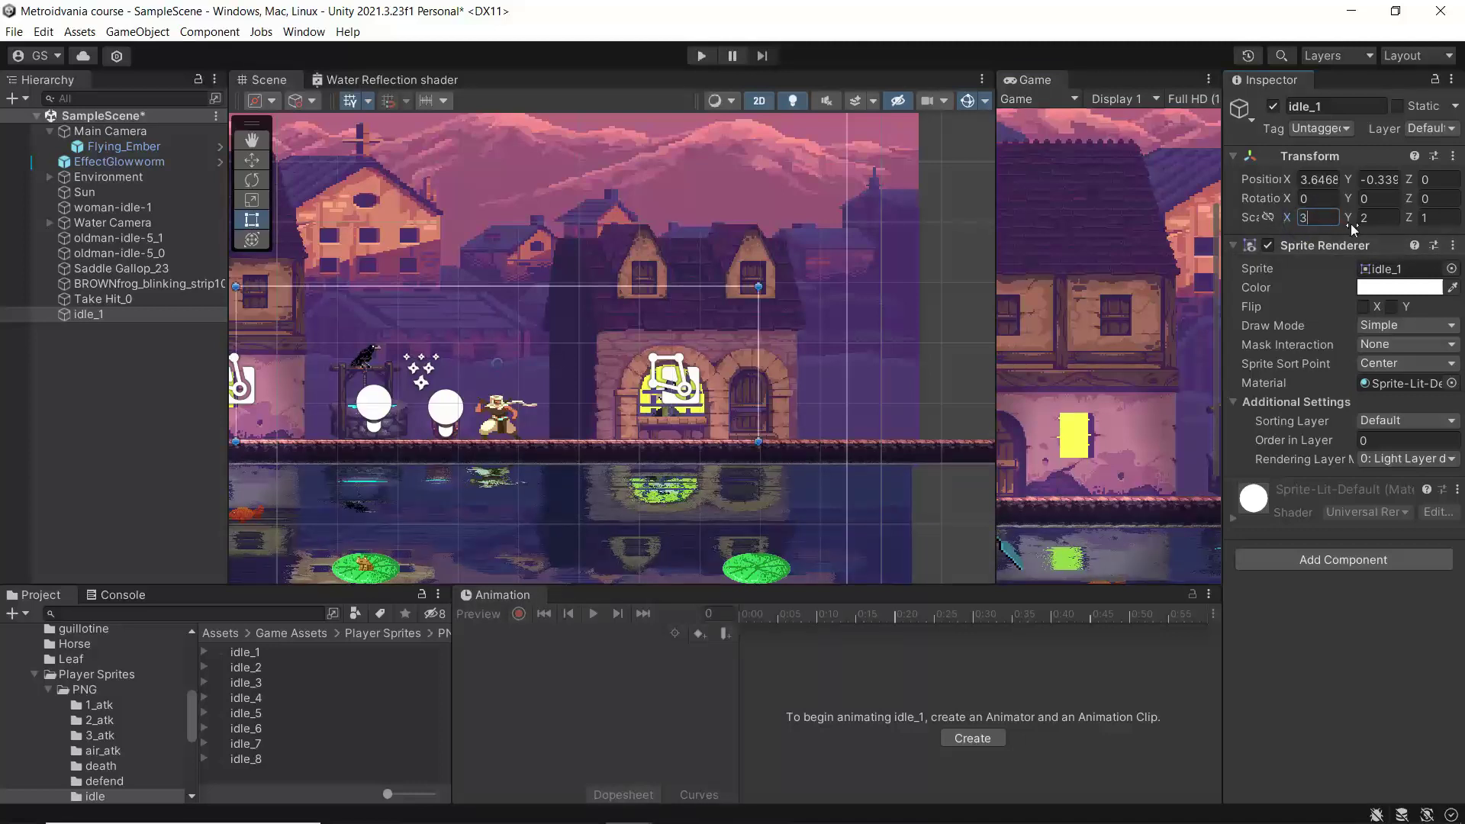
{"action": "left_click", "coordinate": [1366, 219]}
{"action": "type", "text": "3"}
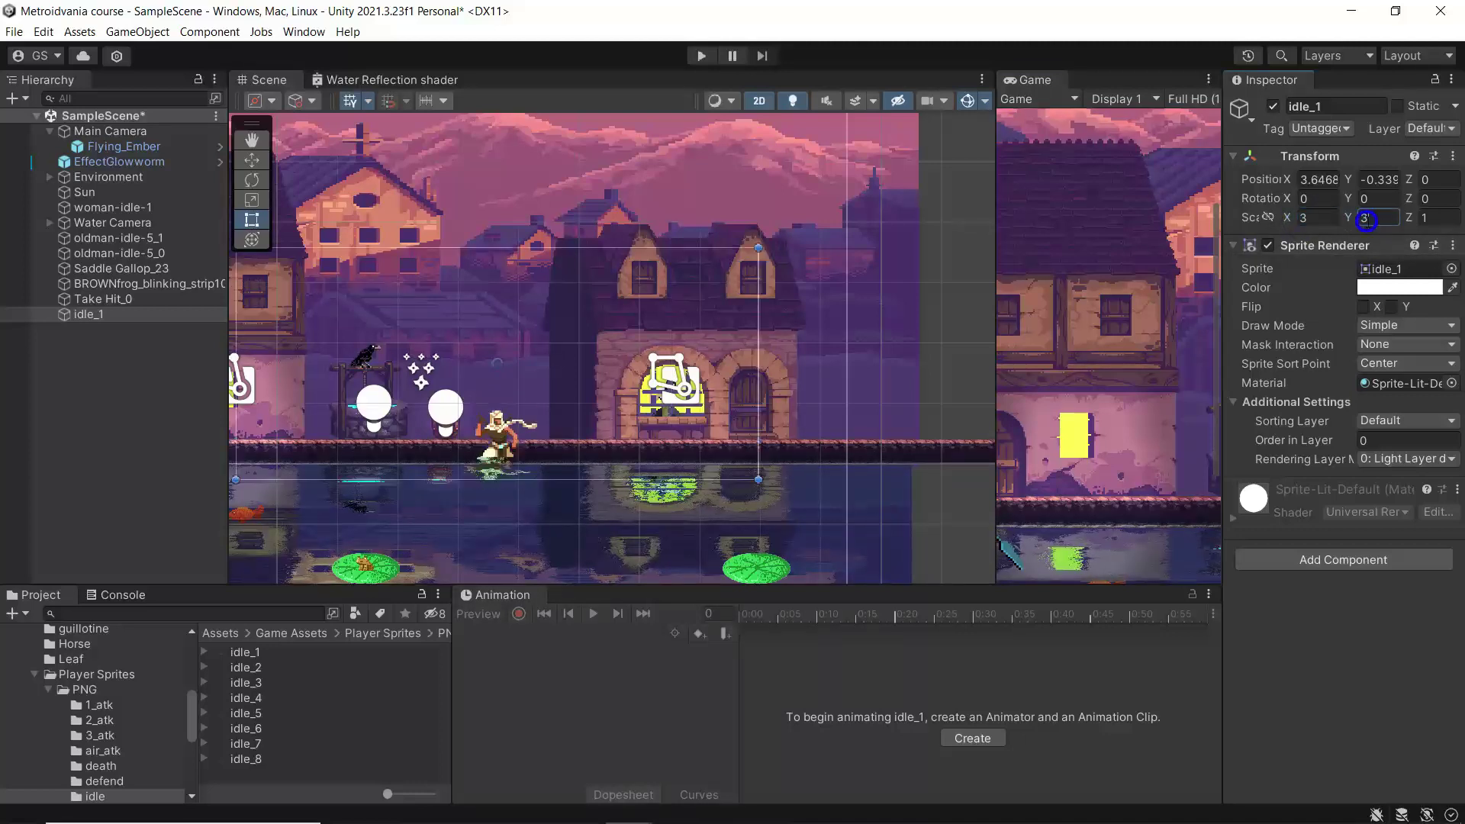
{"action": "left_click", "coordinate": [255, 165]}
{"action": "left_click_drag", "start_coordinate": [492, 290], "coordinate": [505, 253]}
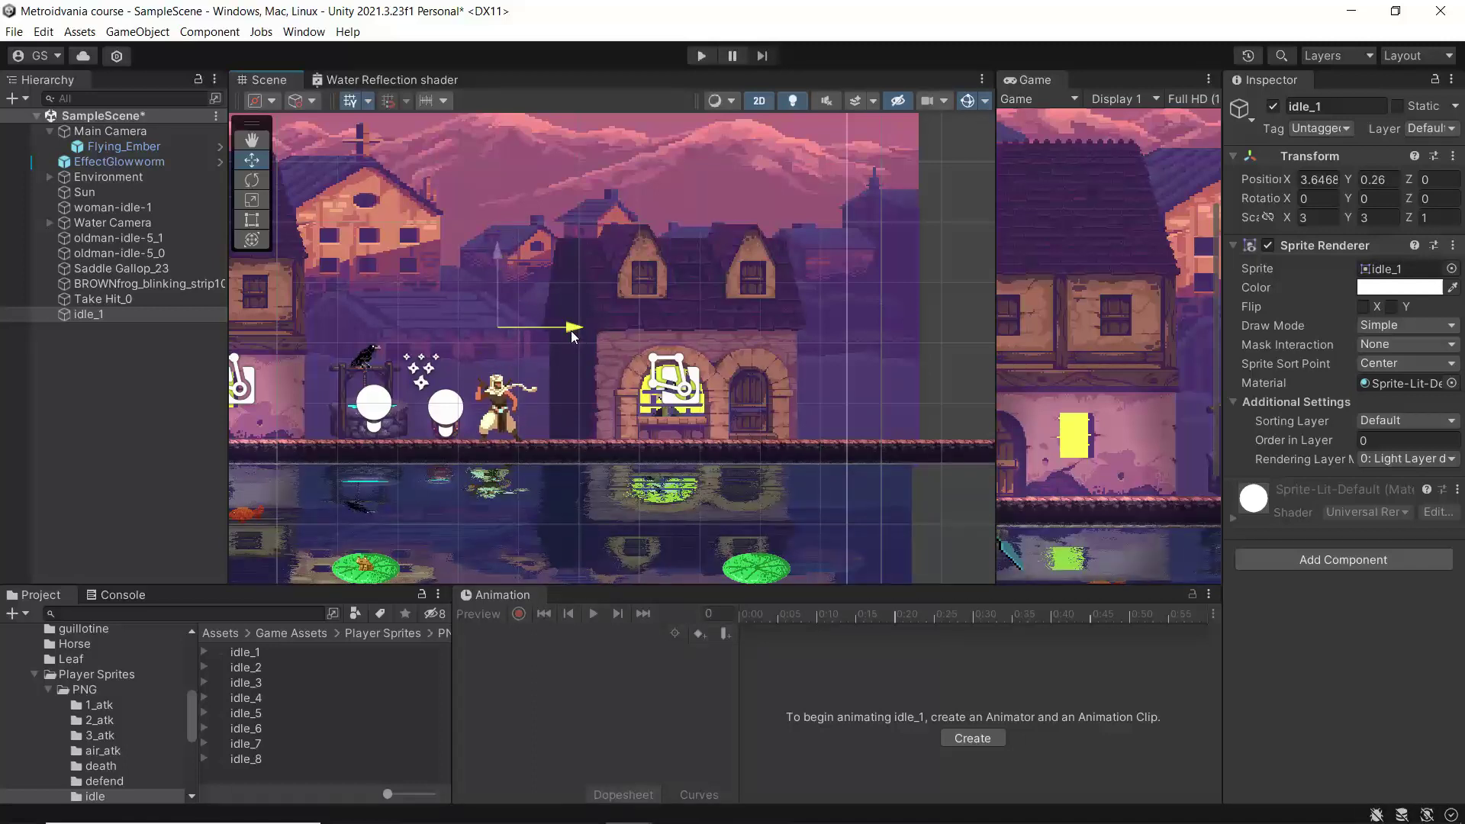
{"action": "left_click_drag", "start_coordinate": [574, 330], "coordinate": [911, 361]}
Set Order in Layer to 3, scale to 2.5 × 2.5, and place the player beside the well
{"action": "left_click", "coordinate": [1372, 439]}
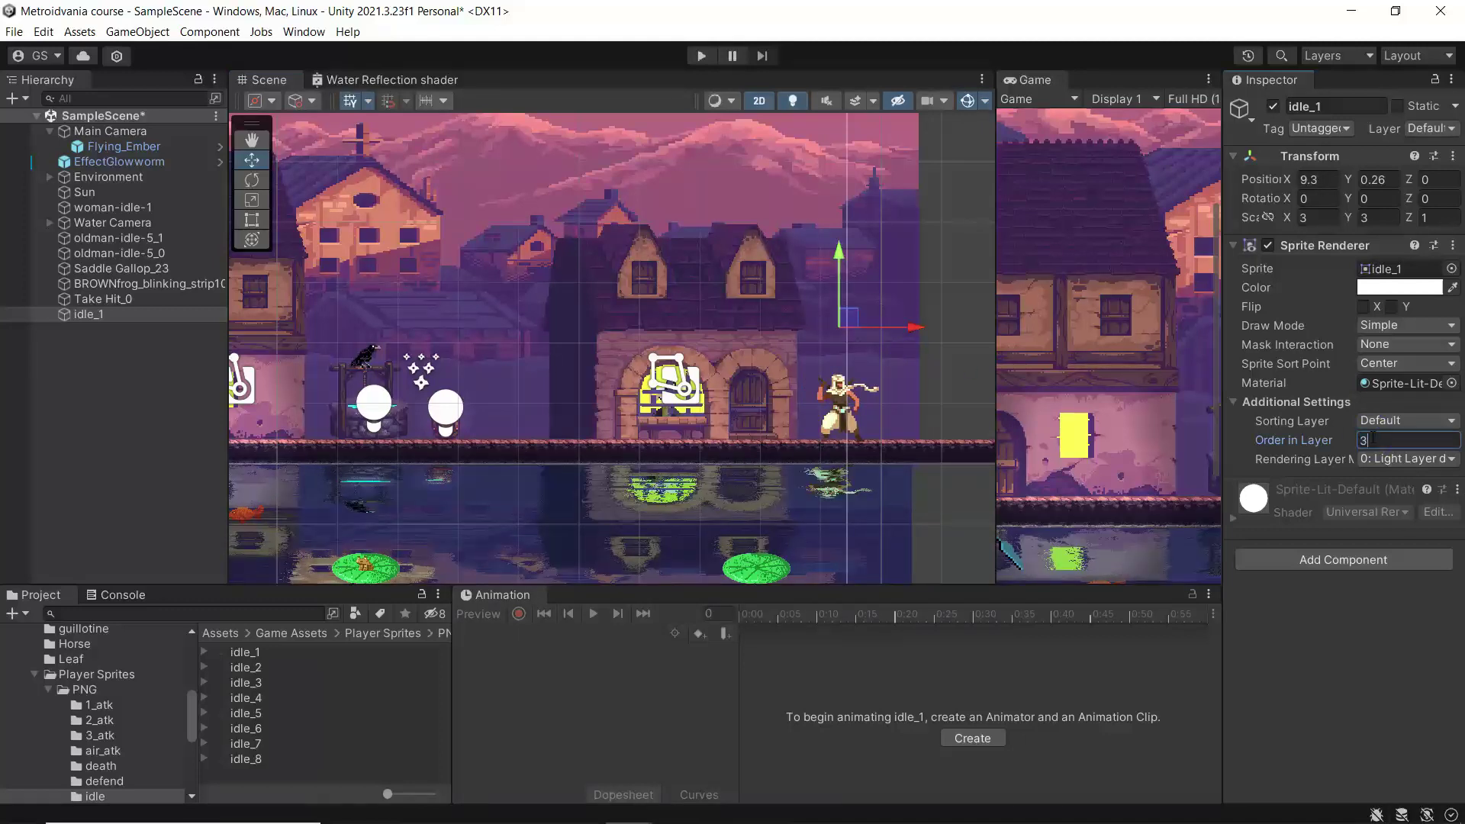
{"action": "left_click_drag", "start_coordinate": [924, 321], "coordinate": [833, 332]}
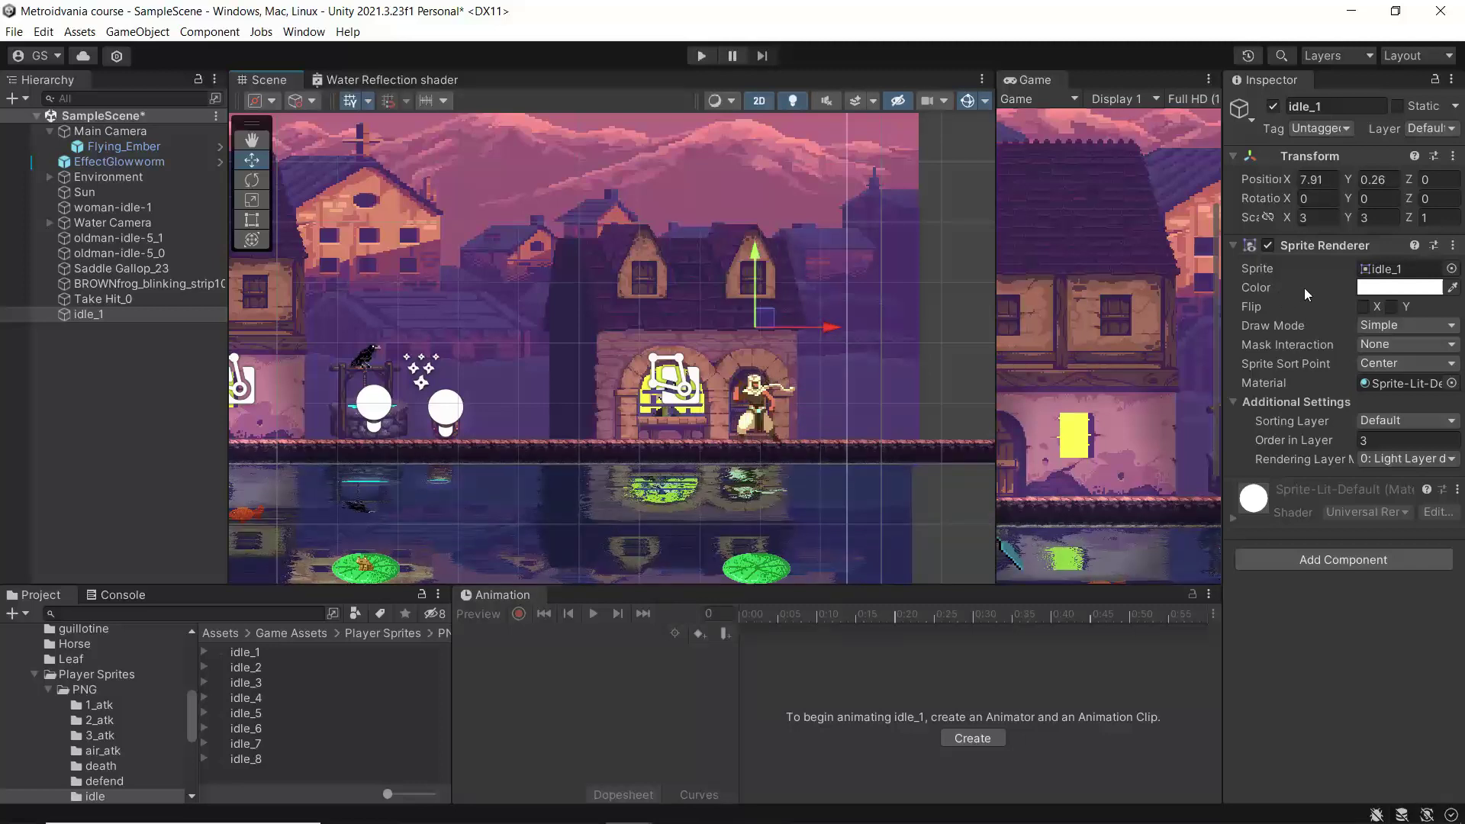
{"action": "type", "text": "2"}
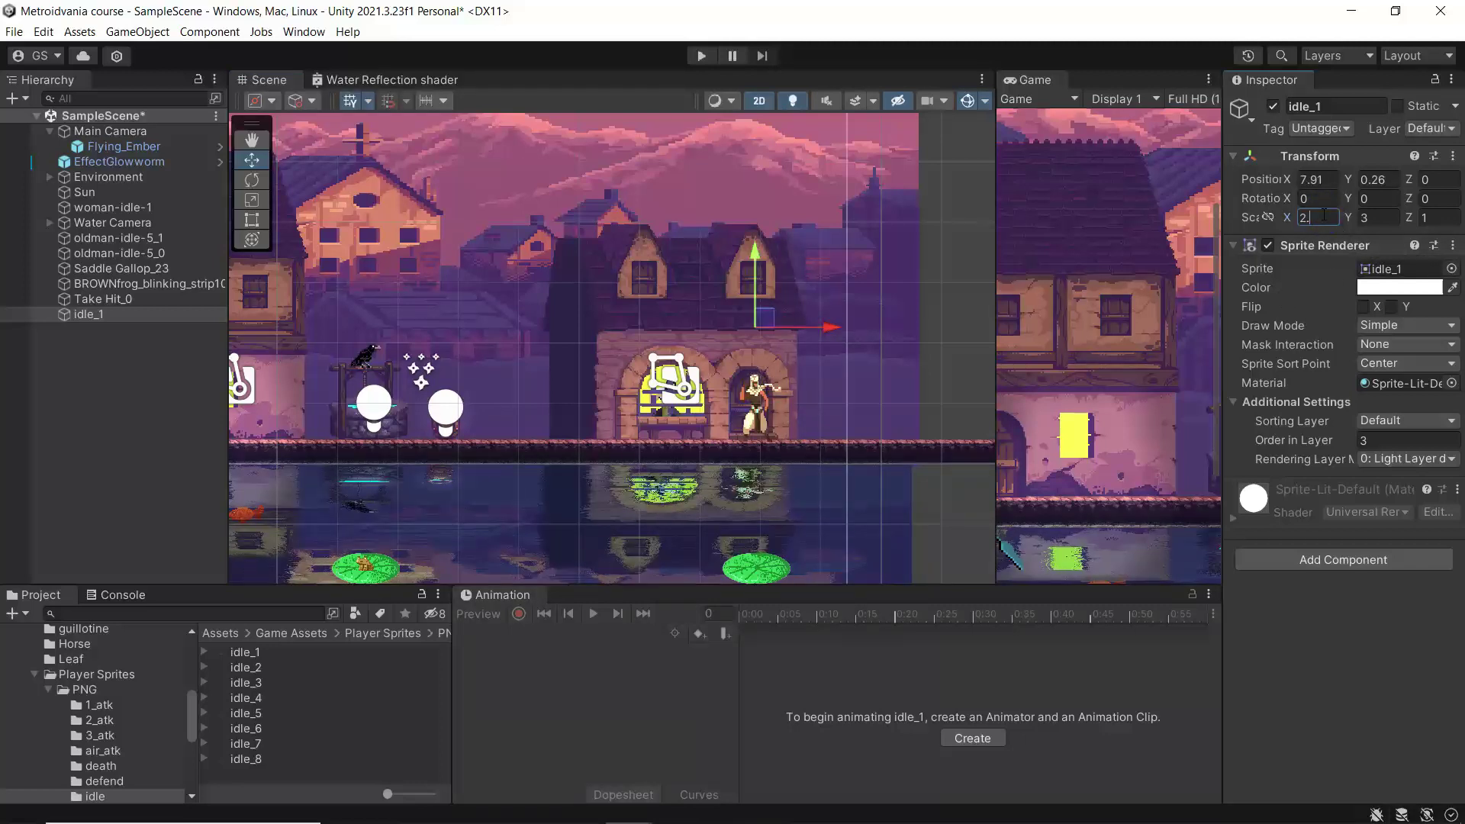
{"action": "type", "text": ".5"}
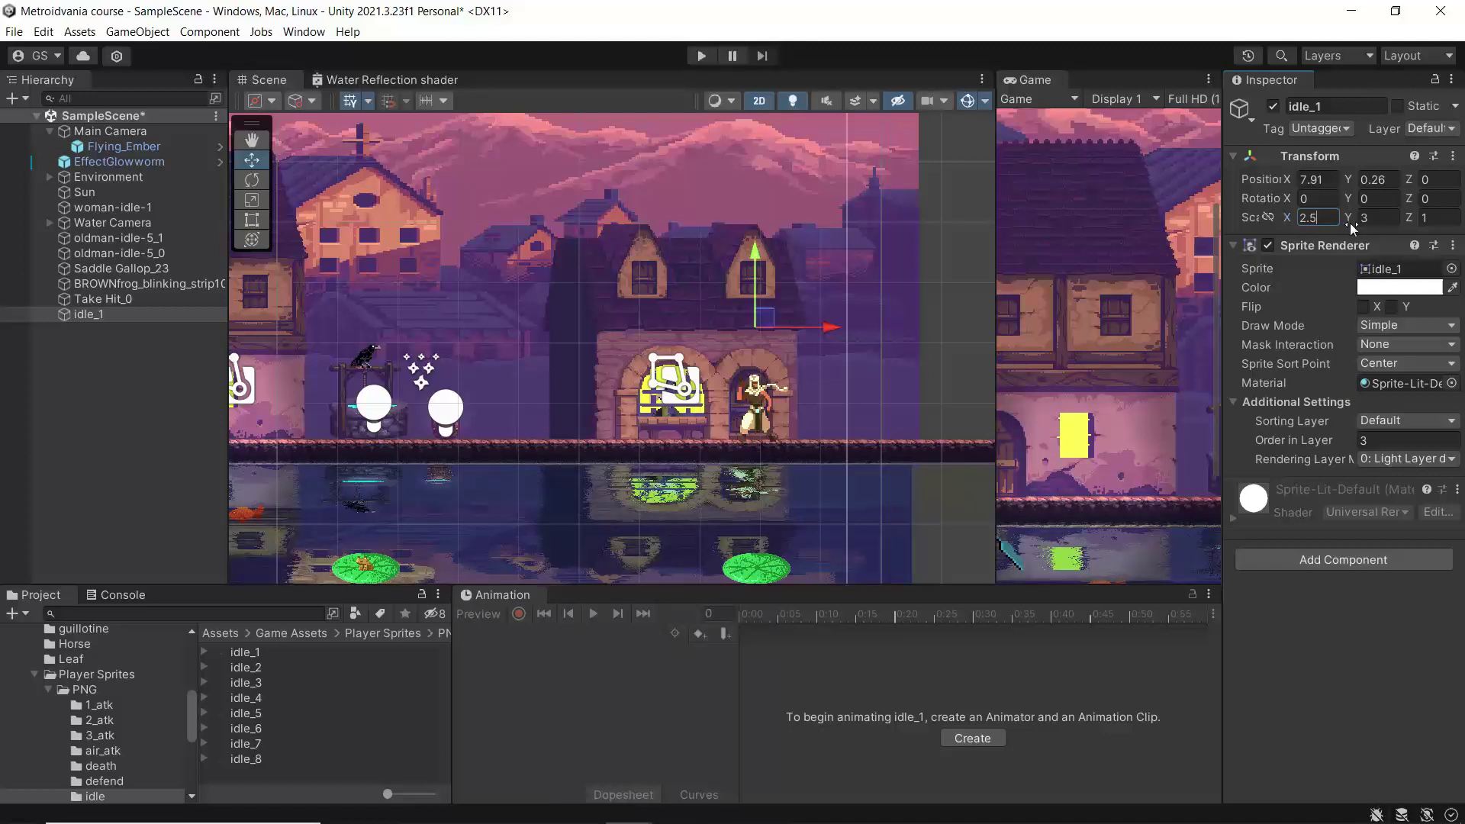
{"action": "type", "text": "2."}
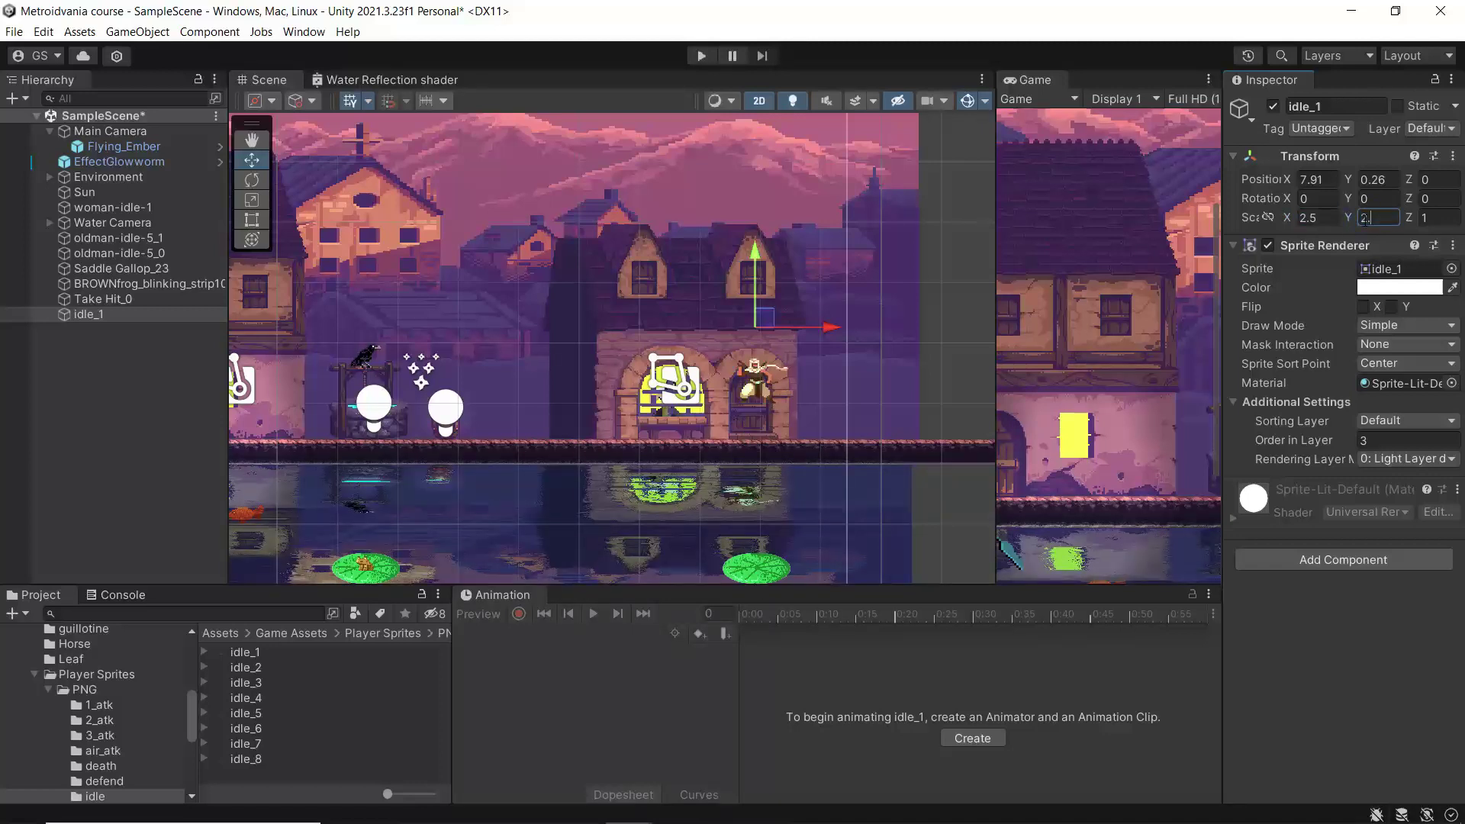
{"action": "type", "text": "5"}
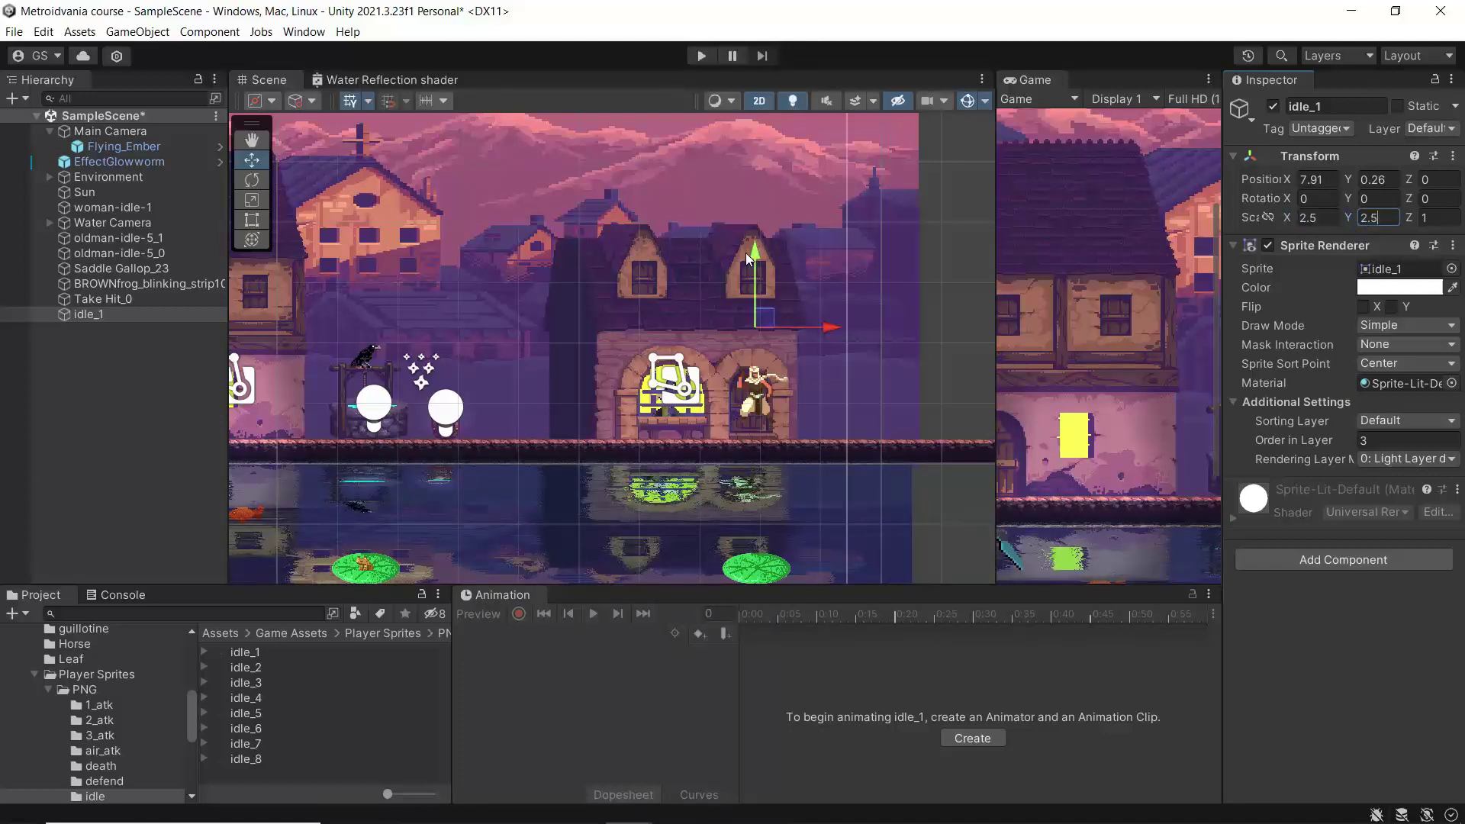
{"action": "left_click_drag", "start_coordinate": [749, 254], "coordinate": [752, 277]}
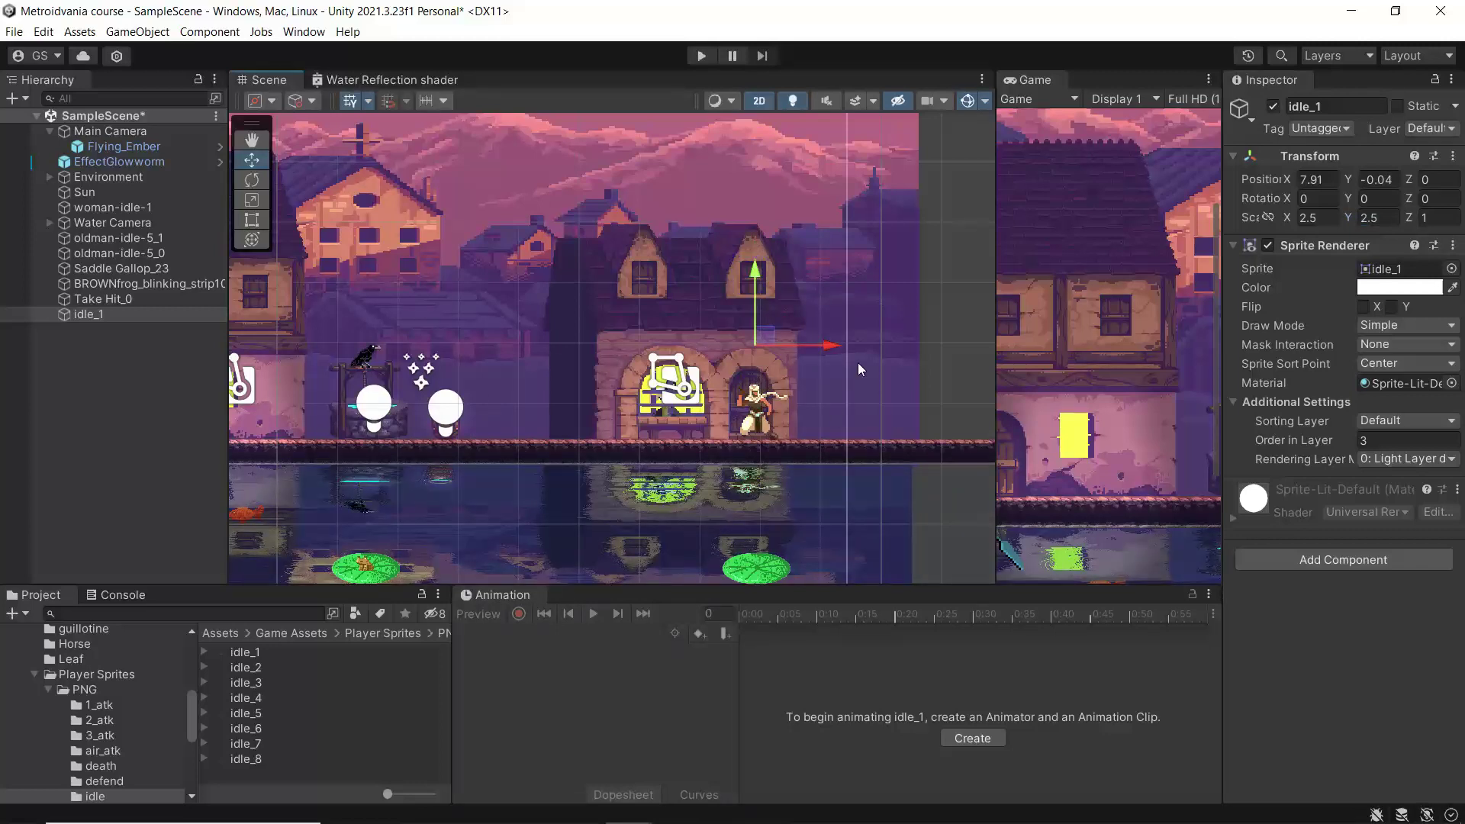
{"action": "left_click_drag", "start_coordinate": [826, 351], "coordinate": [584, 356]}
{"action": "scroll", "coordinate": [546, 389], "scroll_direction": "down", "scroll_amount": 2}
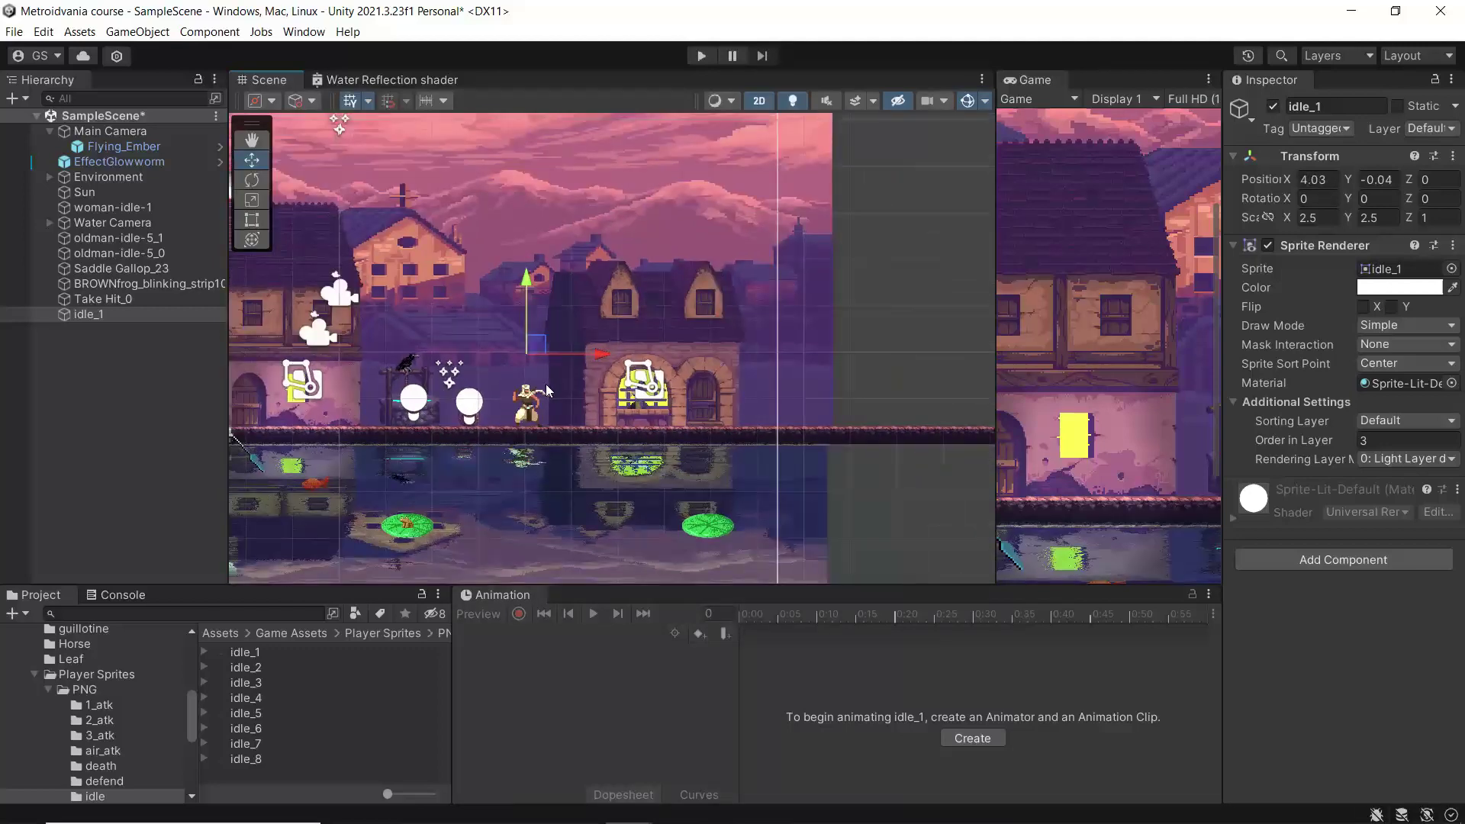
{"action": "scroll", "coordinate": [534, 412], "scroll_direction": "down", "scroll_amount": 2}
{"action": "middle_click_drag", "start_coordinate": [492, 455], "coordinate": [731, 478]}
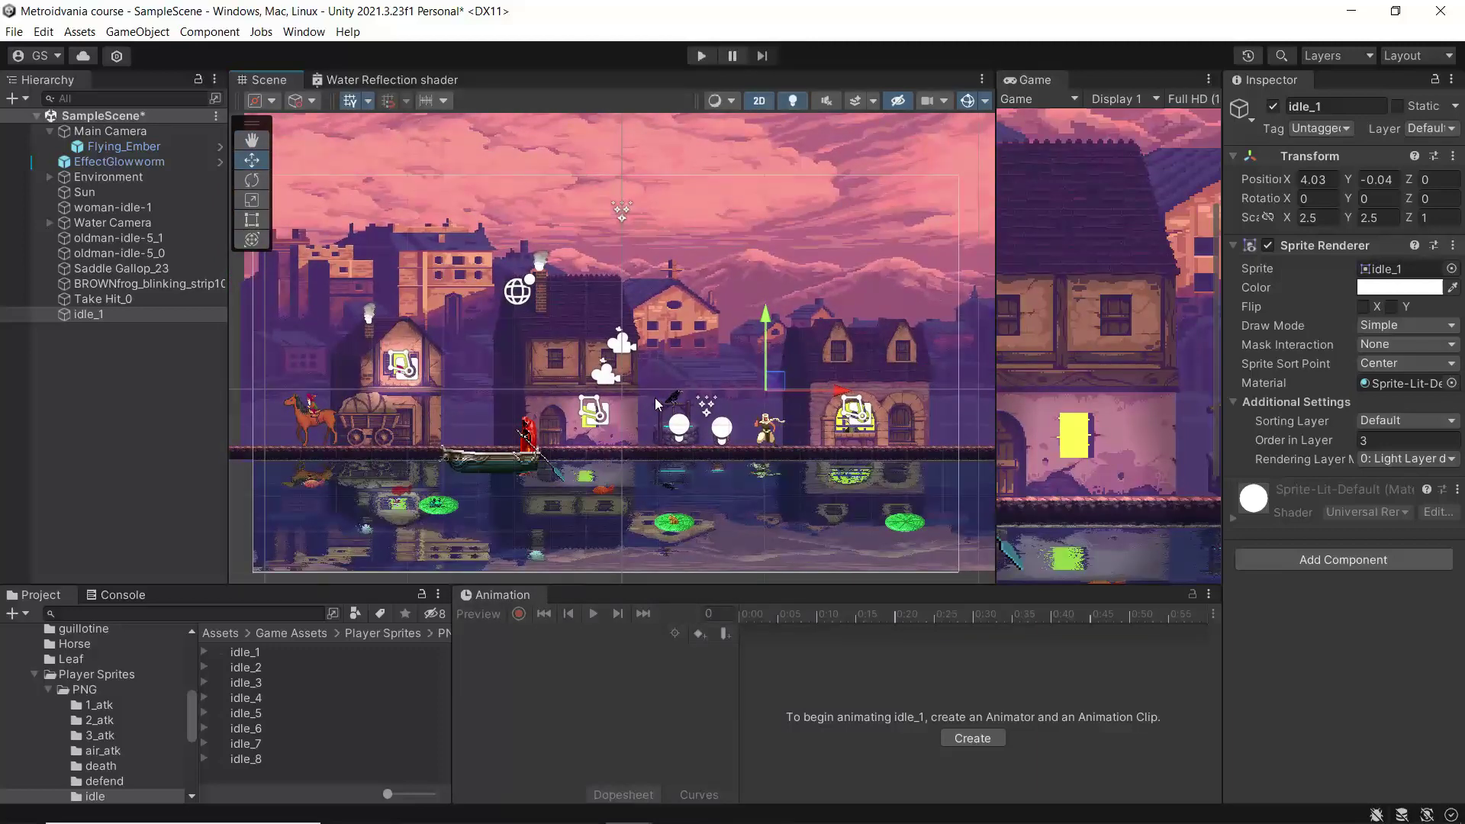
{"action": "left_click", "coordinate": [1208, 80]}
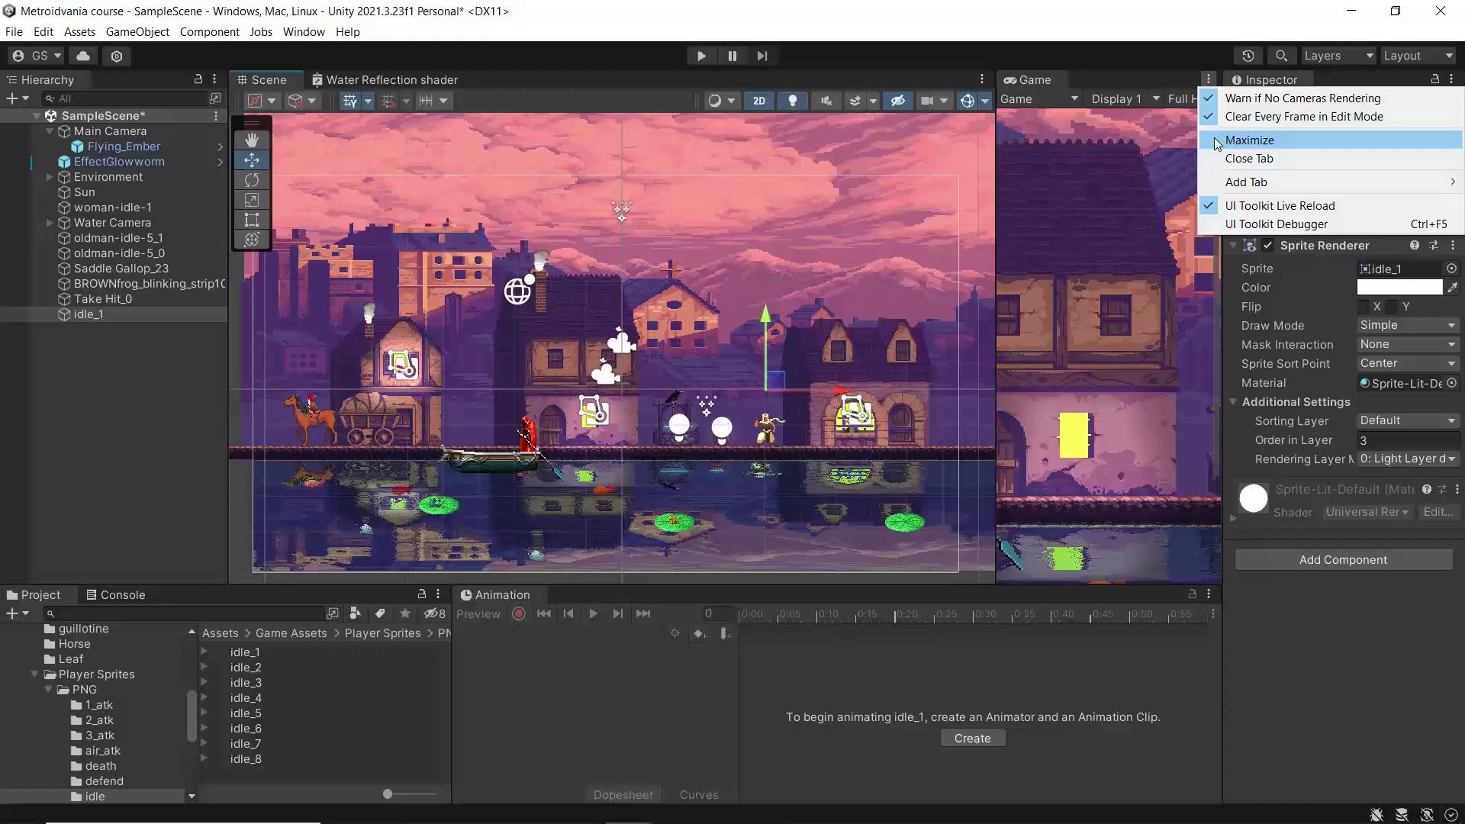
{"action": "left_click", "coordinate": [1249, 140]}
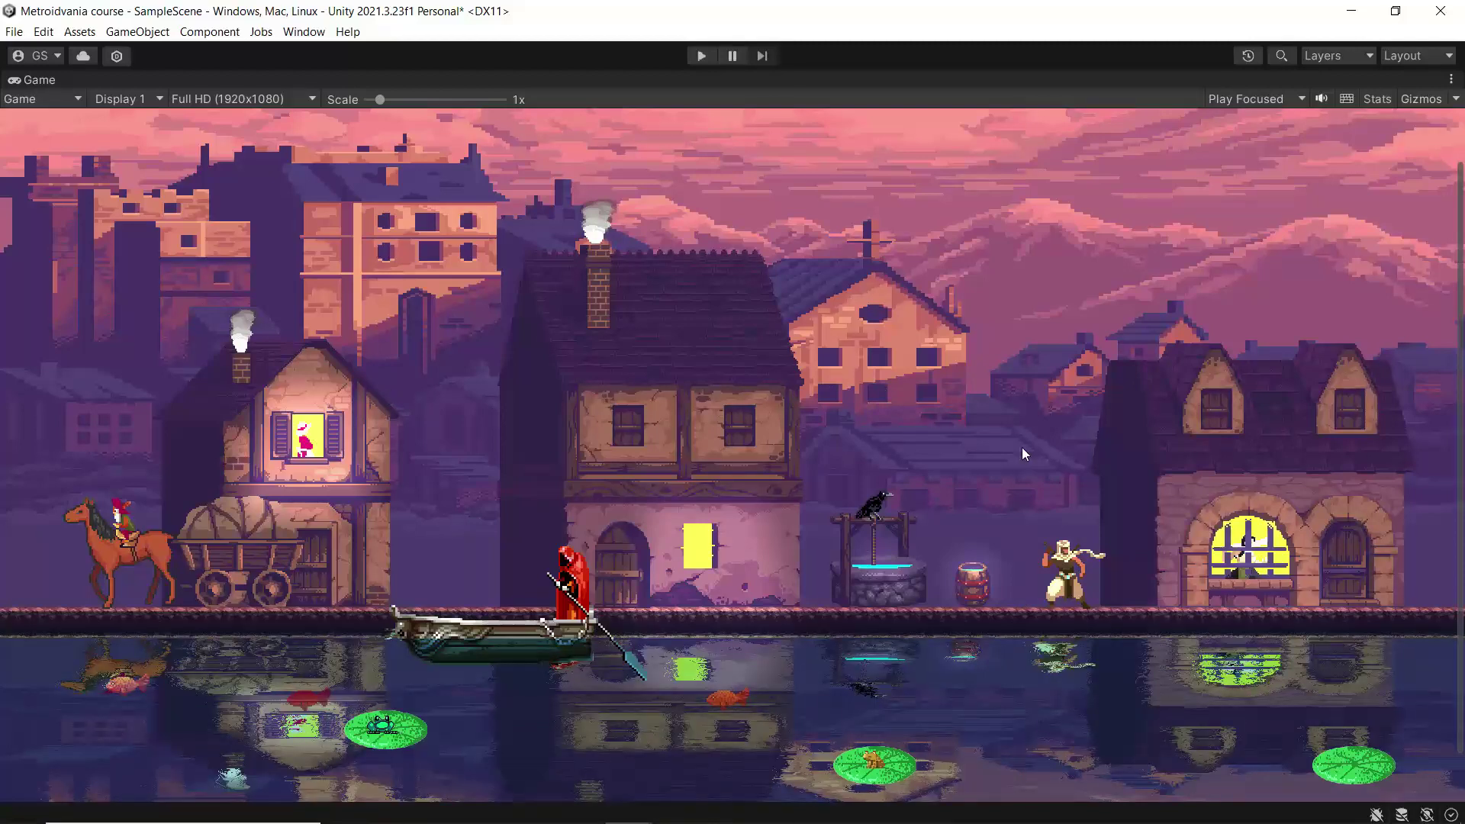
{"action": "left_click", "coordinate": [1451, 79]}
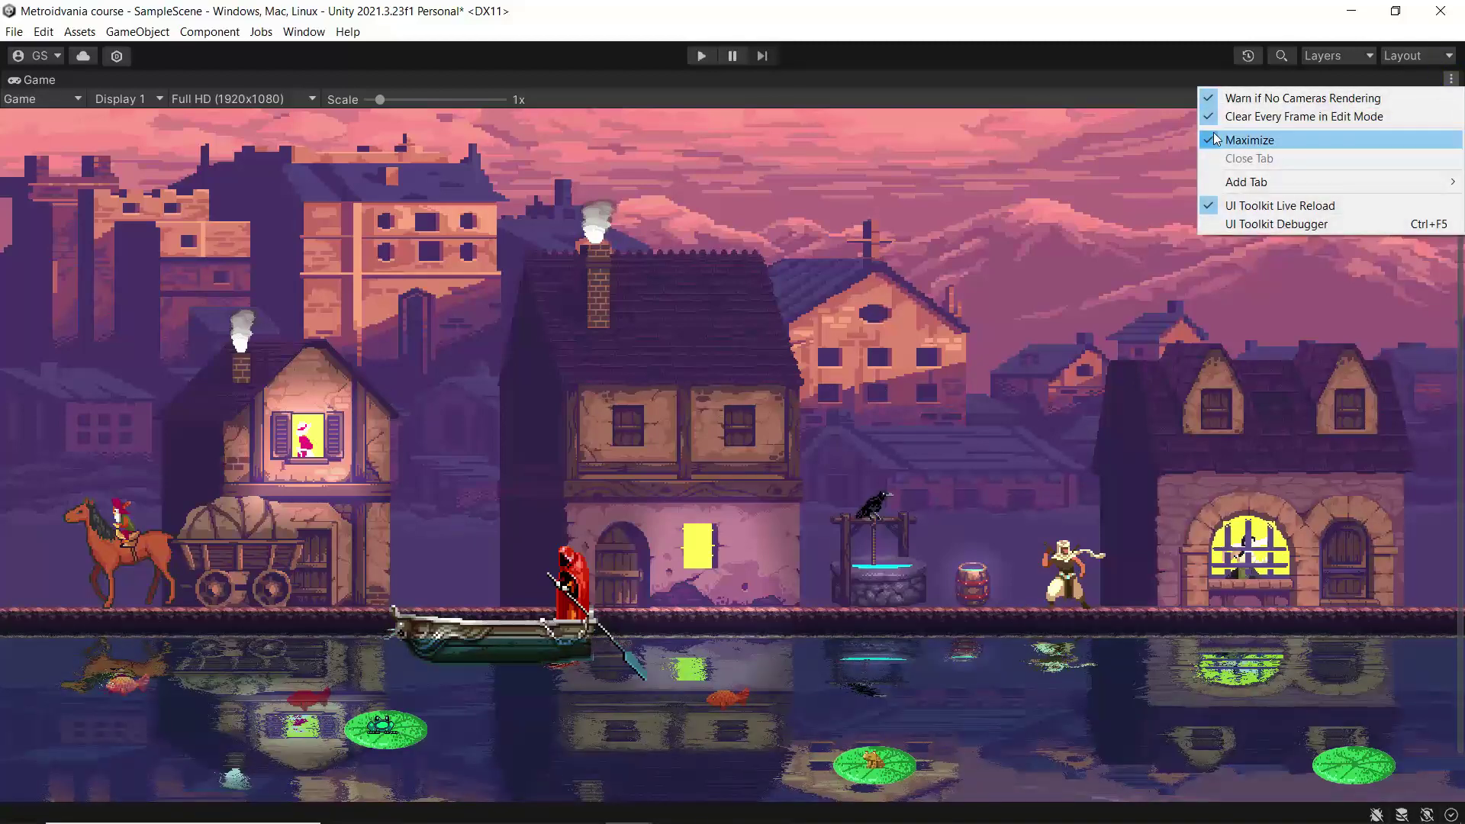
{"action": "left_click", "coordinate": [1216, 139]}
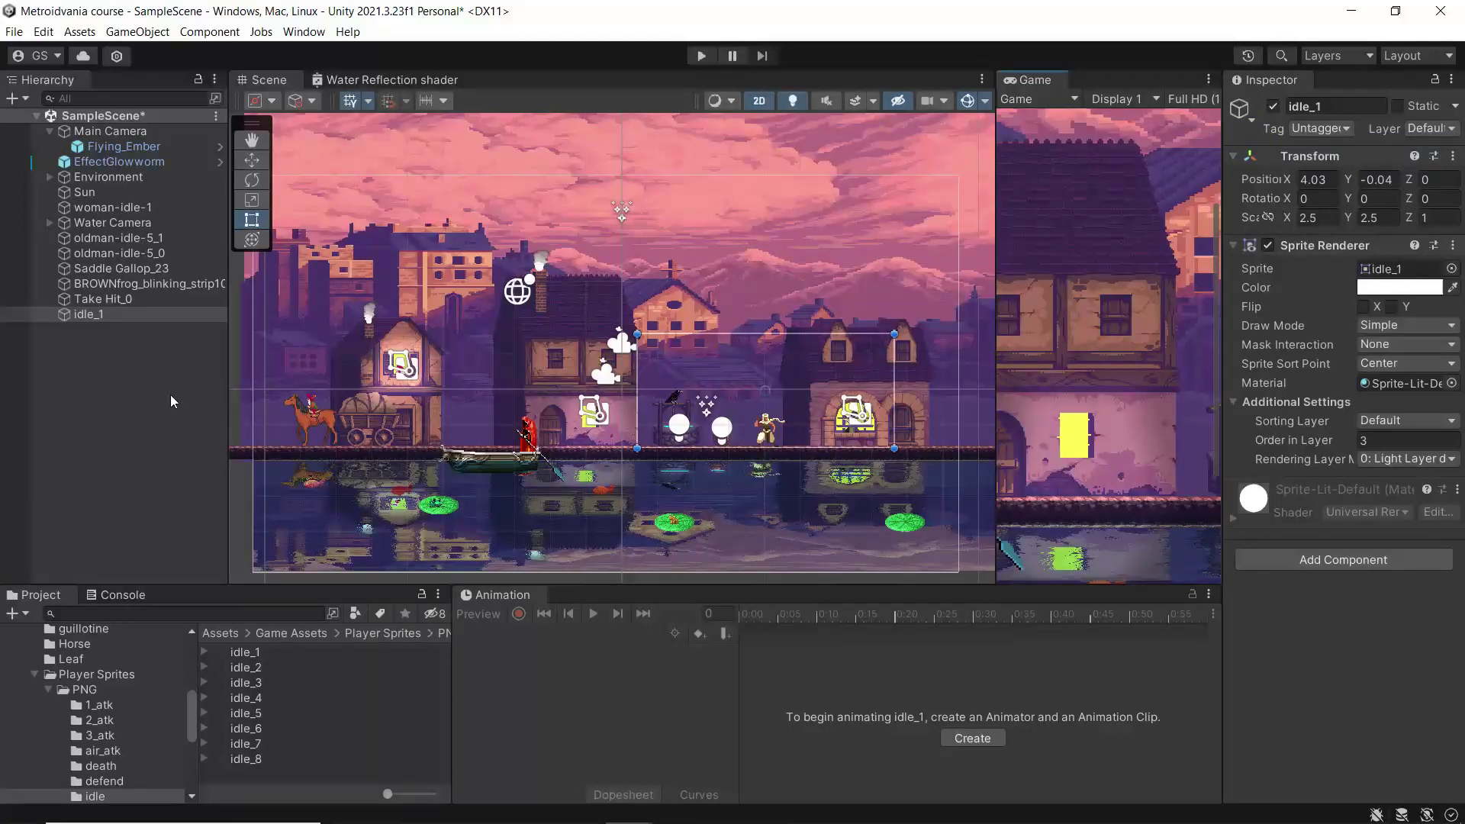